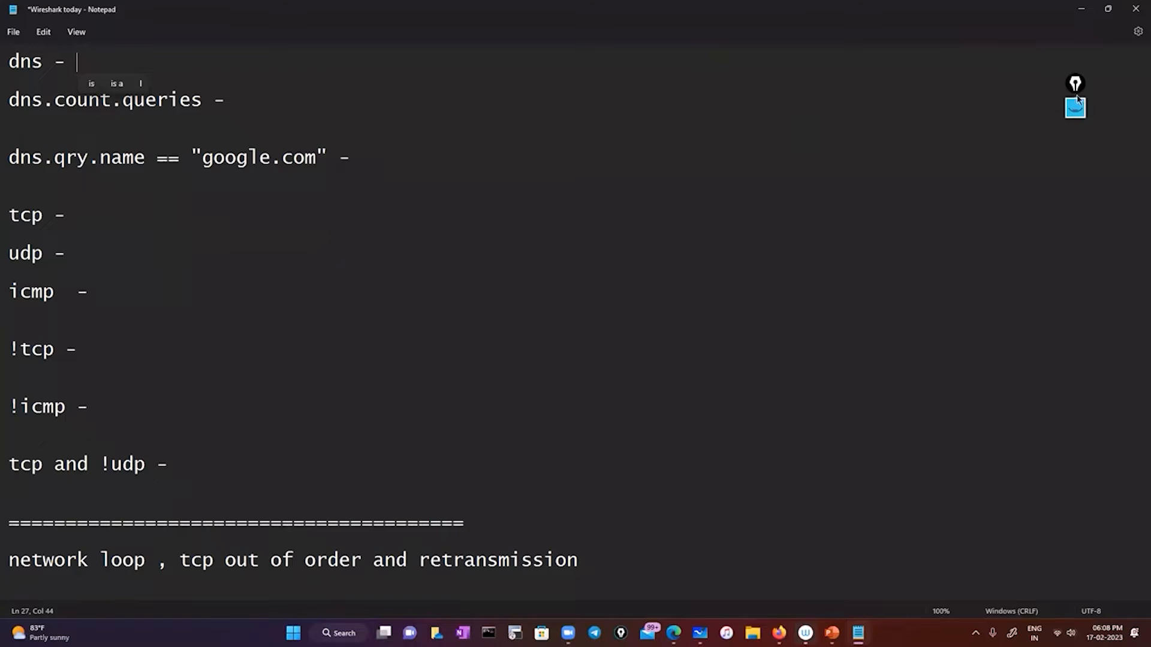
# Step: Handwrite "google.com → dns" in pink ink over the blank area of the note and draw a box around it
pyautogui.click(1076, 84)
pyautogui.click(1077, 324)
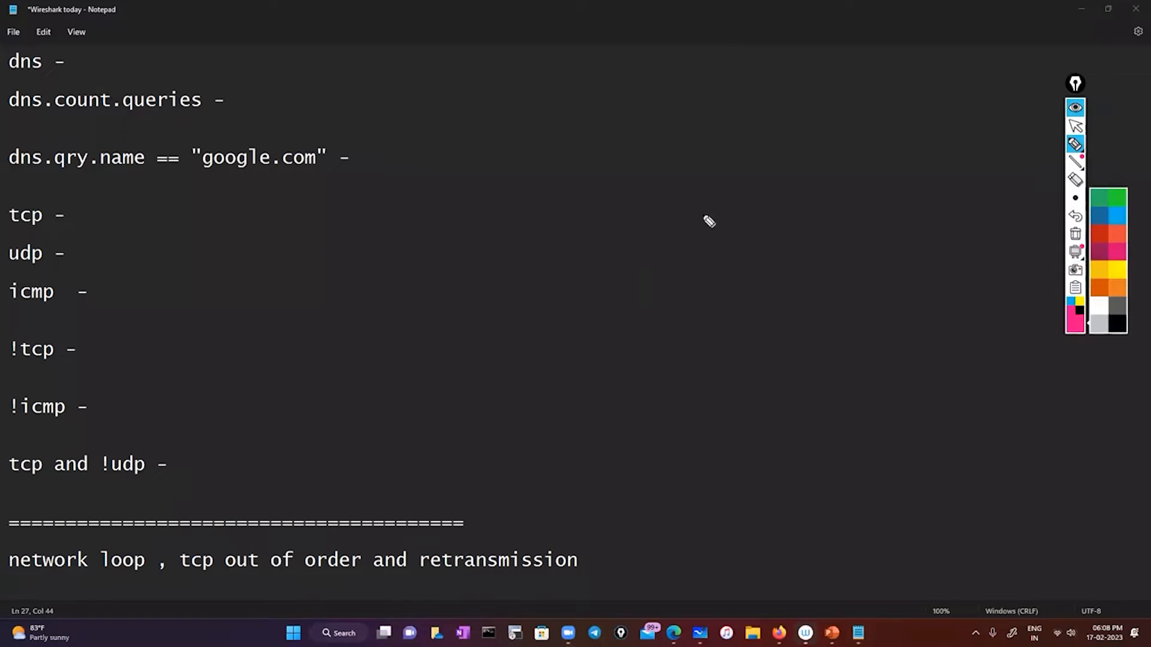
pyautogui.moveTo(652, 226)
pyautogui.mouseDown()
pyautogui.moveTo(660, 247)
pyautogui.moveTo(735, 219)
pyautogui.moveTo(770, 223)
pyautogui.mouseUp()
pyautogui.click(724, 221)
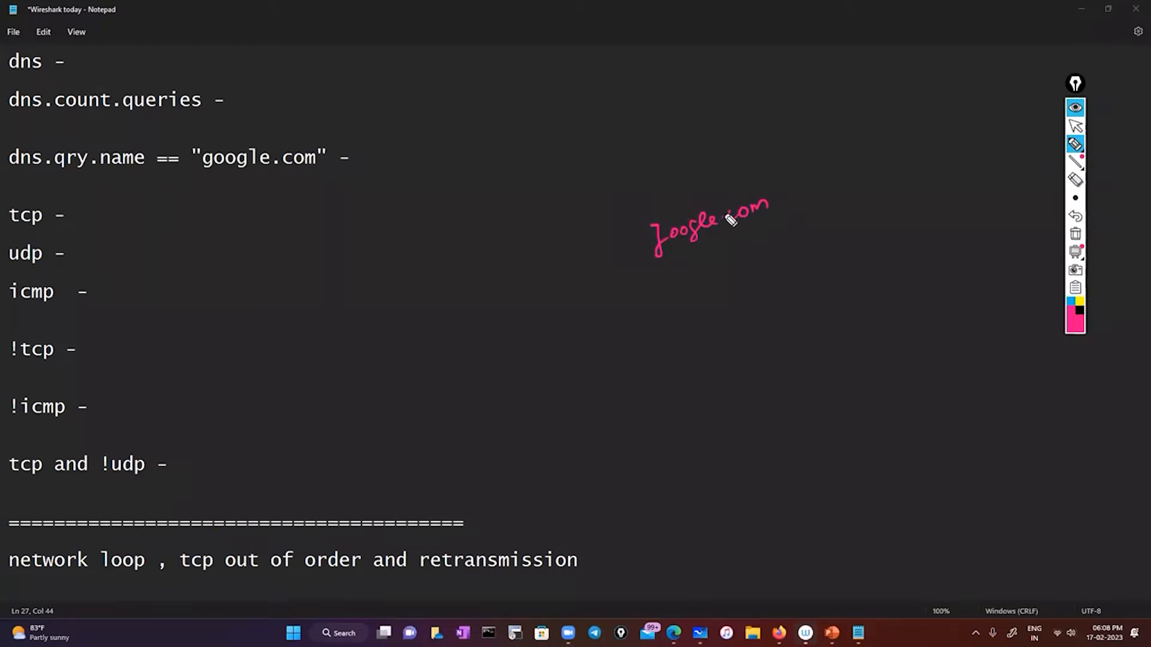
pyautogui.moveTo(820, 191)
pyautogui.mouseDown()
pyautogui.moveTo(940, 172)
pyautogui.moveTo(926, 183)
pyautogui.mouseUp()
pyautogui.moveTo(646, 196); pyautogui.dragTo(791, 167)
pyautogui.moveTo(860, 163)
pyautogui.mouseDown()
pyautogui.moveTo(964, 188)
pyautogui.moveTo(681, 262)
pyautogui.moveTo(645, 195)
pyautogui.mouseUp()
# Step: Handwrite "Name resolution" below the boxed text, frame it, link both boxes with an arrow, and stop drawing
pyautogui.moveTo(684, 314)
pyautogui.mouseDown()
pyautogui.moveTo(763, 298)
pyautogui.moveTo(832, 251)
pyautogui.moveTo(899, 232)
pyautogui.mouseUp()
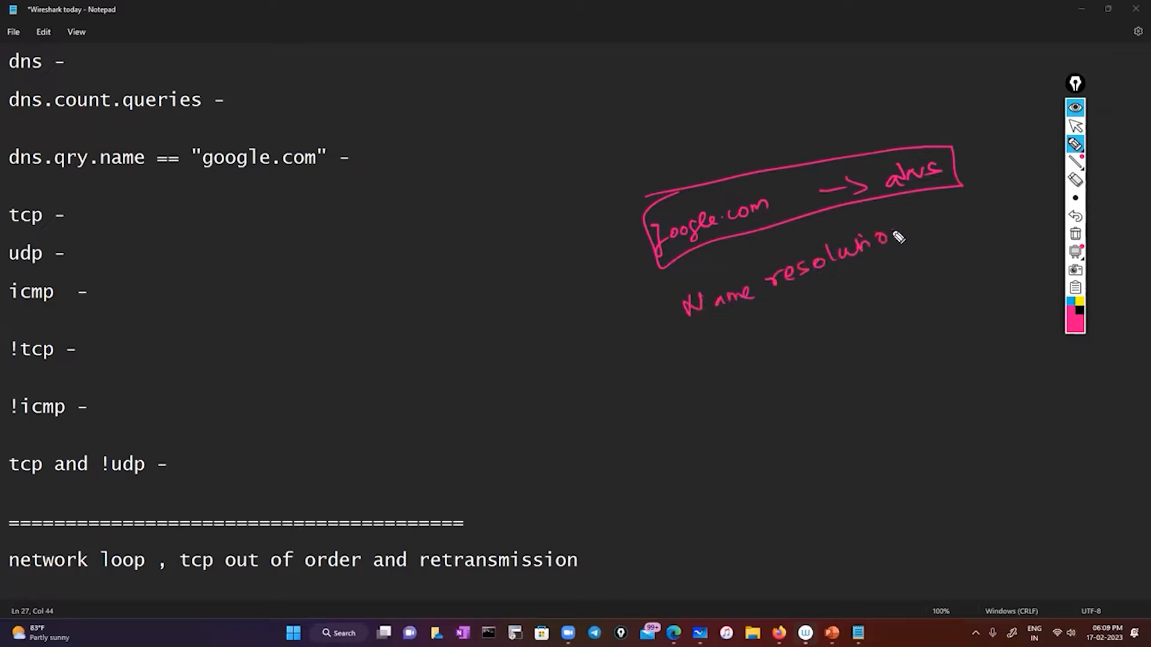
pyautogui.moveTo(670, 287)
pyautogui.mouseDown()
pyautogui.moveTo(933, 231)
pyautogui.moveTo(684, 341)
pyautogui.moveTo(669, 287)
pyautogui.mouseUp()
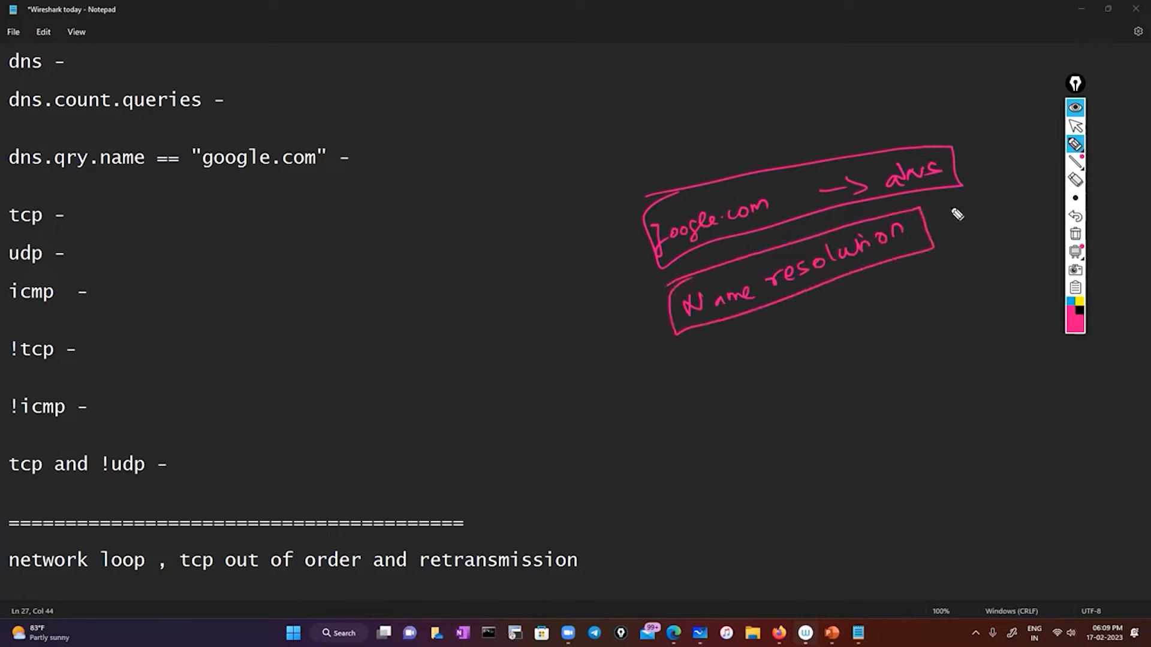
pyautogui.moveTo(949, 194); pyautogui.dragTo(921, 211)
pyautogui.moveTo(931, 201); pyautogui.dragTo(940, 212)
pyautogui.click(1075, 126)
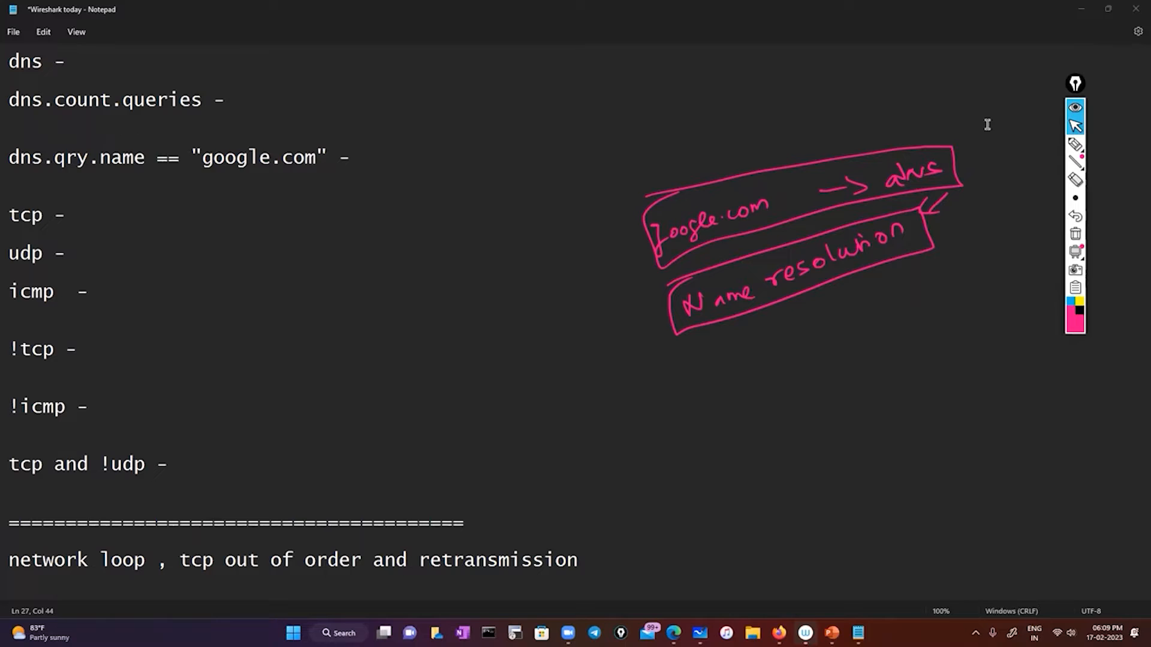
# Step: Open the Lab 6 and Sianets capture files from the desktop in Wireshark
pyautogui.click(1086, 11)
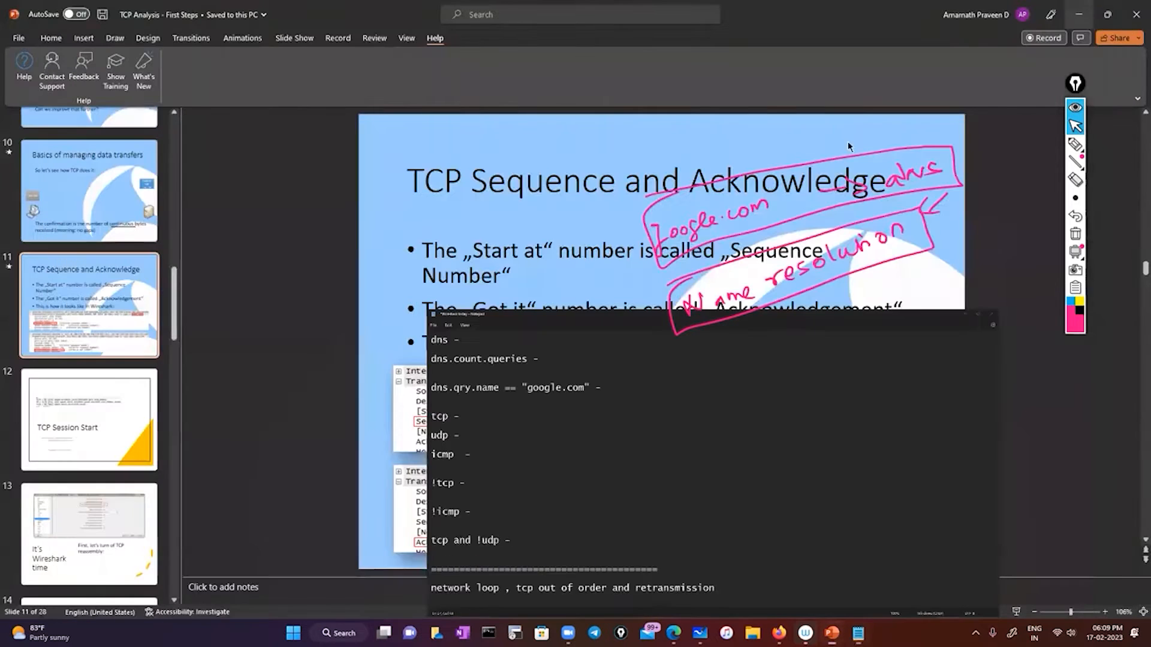
pyautogui.press('super+d')
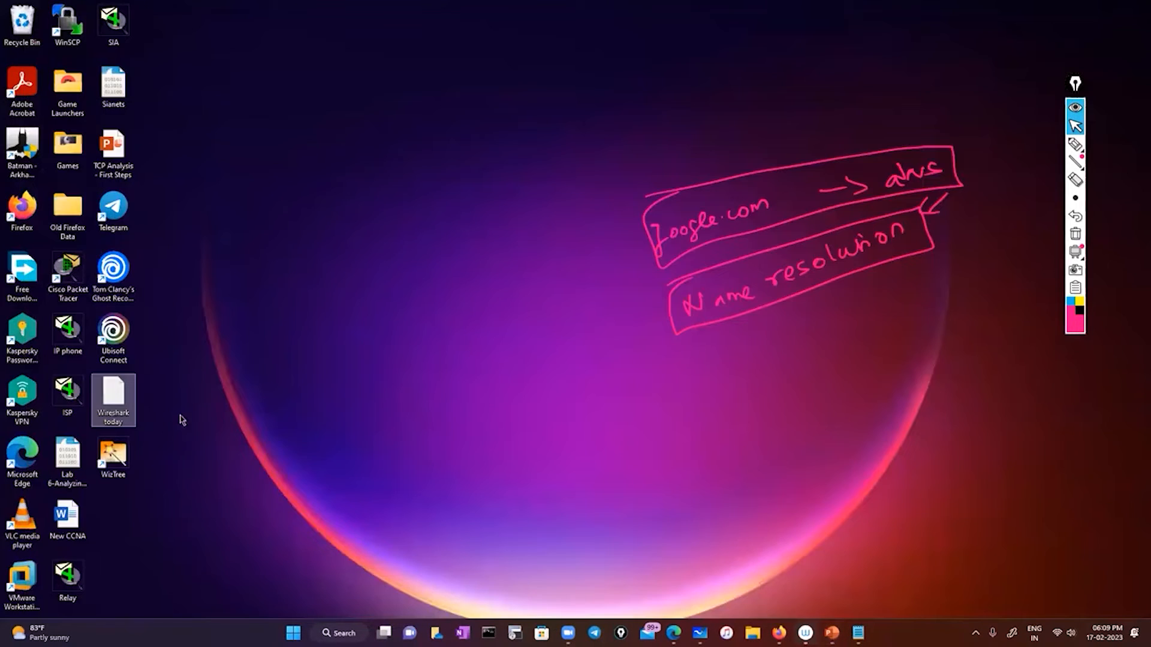
pyautogui.doubleClick(71, 474)
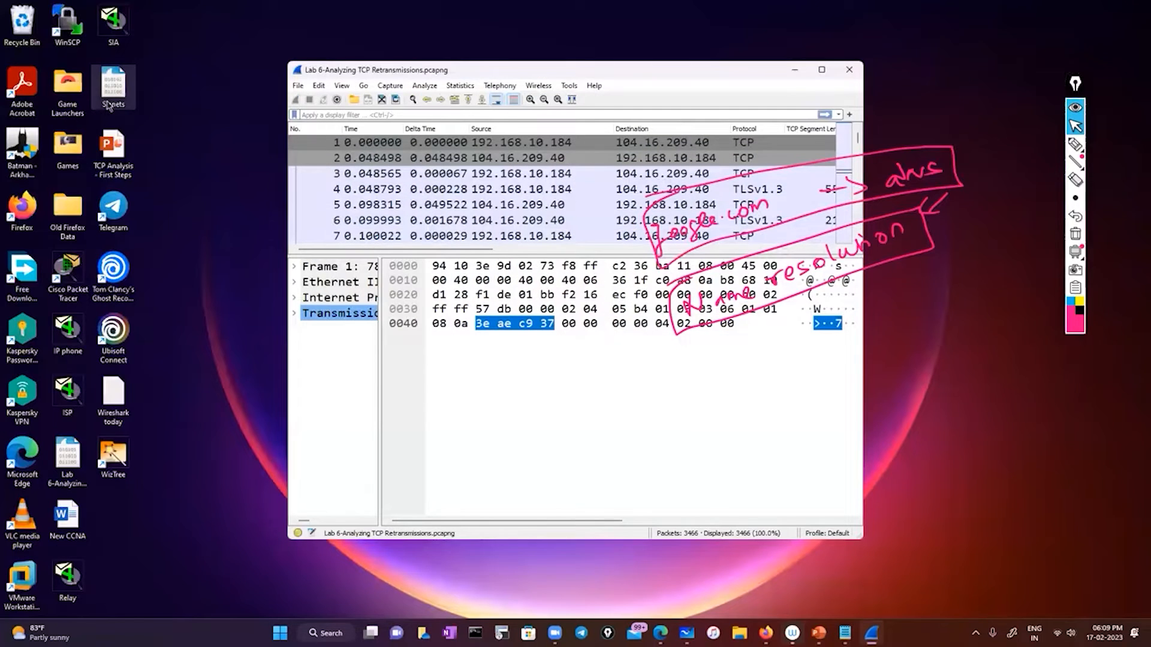
pyautogui.doubleClick(106, 103)
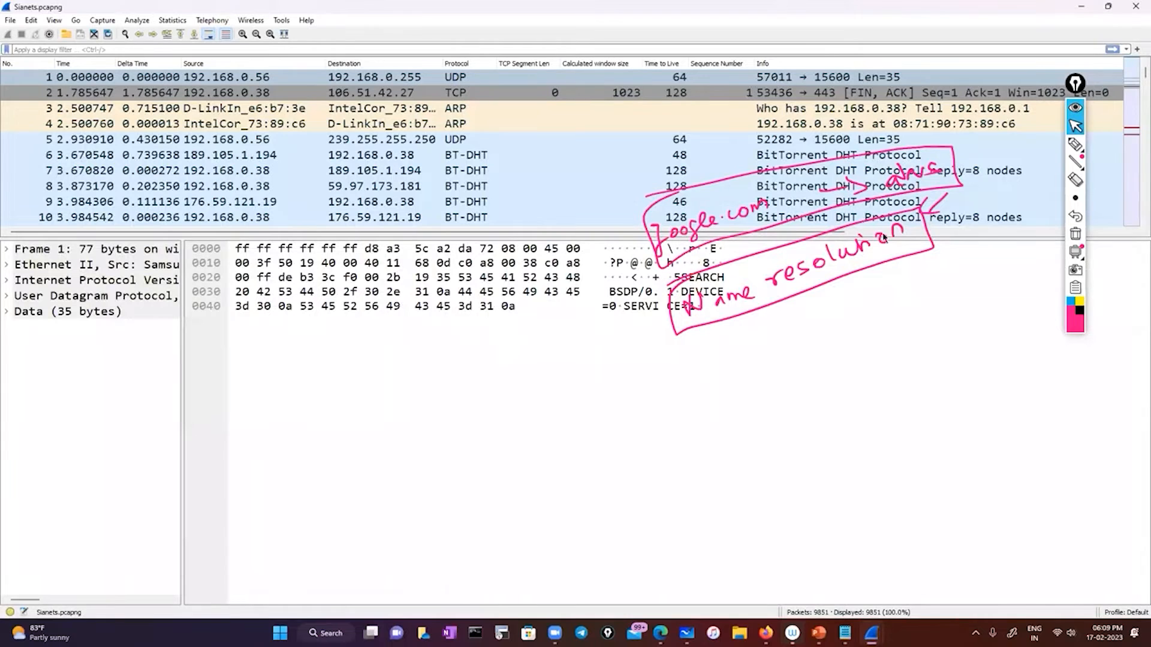
# Step: Erase all ink annotations and restore the Sianets.pcapng window, widening it to nearly the full screen width
pyautogui.click(1076, 234)
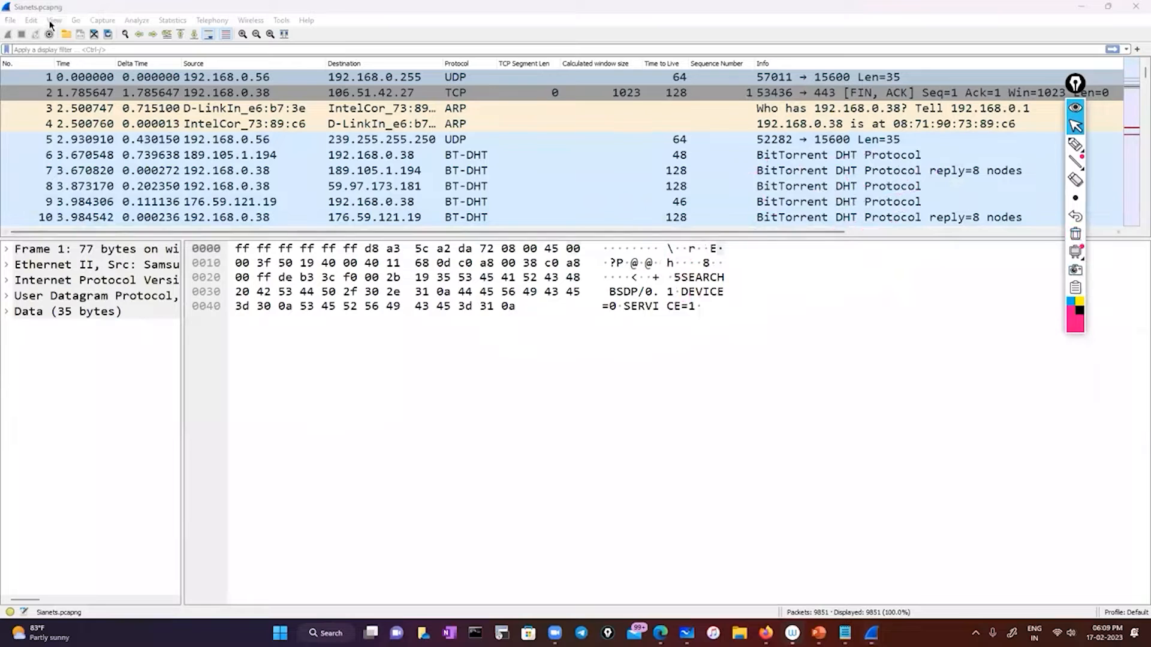
pyautogui.click(72, 48)
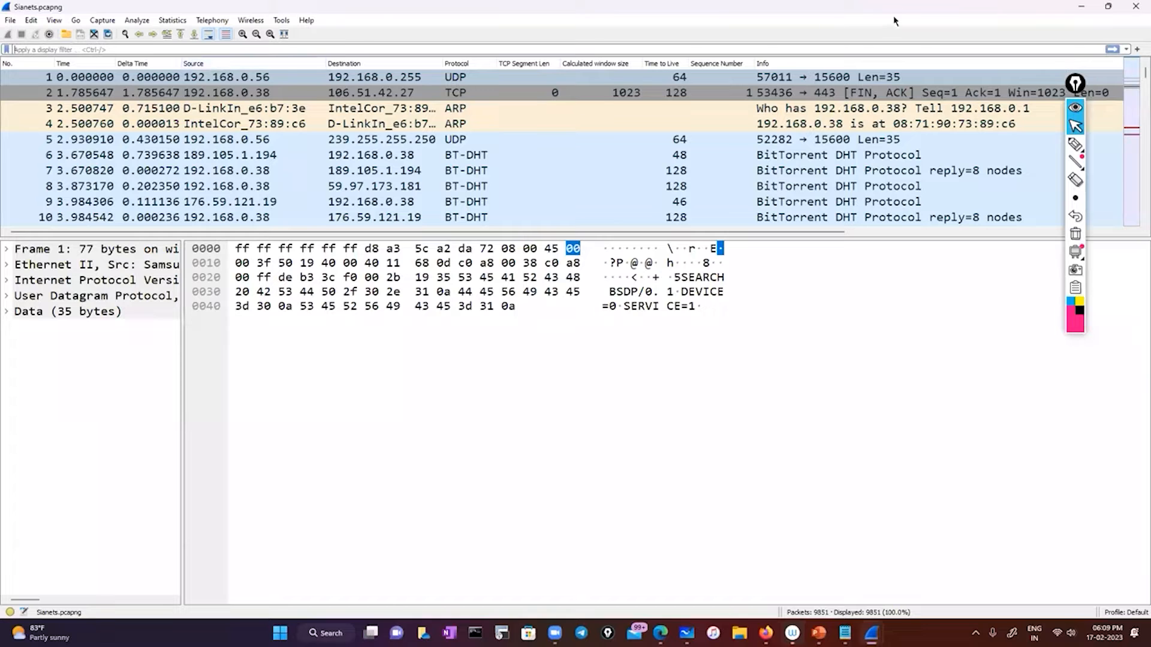
pyautogui.click(1108, 7)
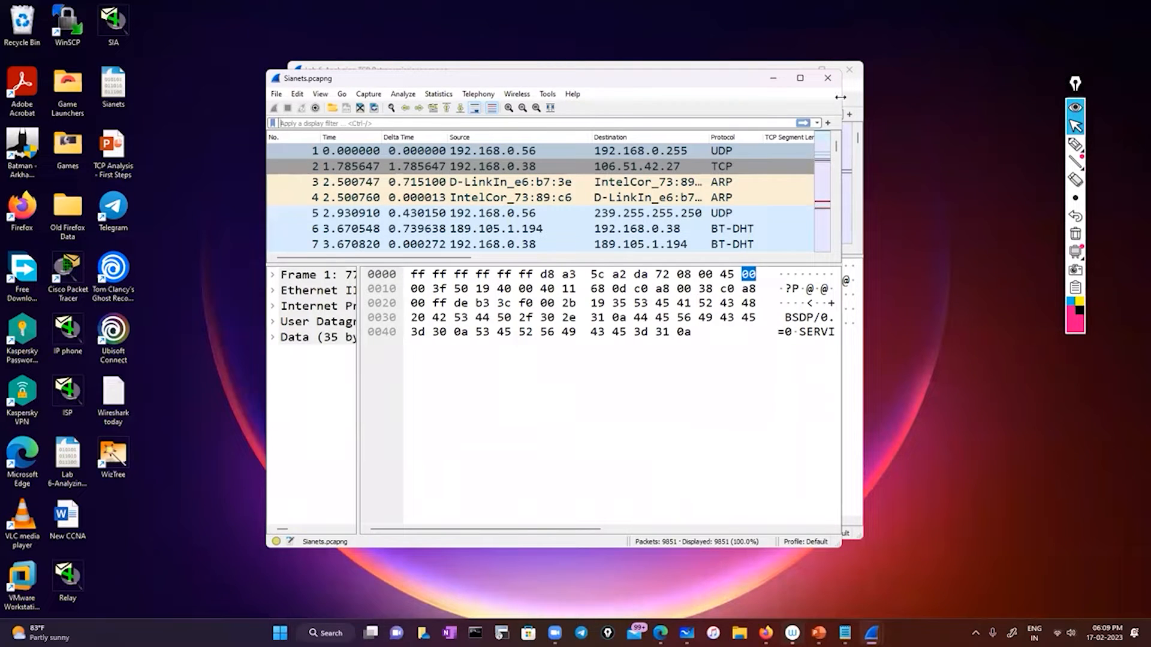
pyautogui.moveTo(841, 97); pyautogui.dragTo(1147, 97)
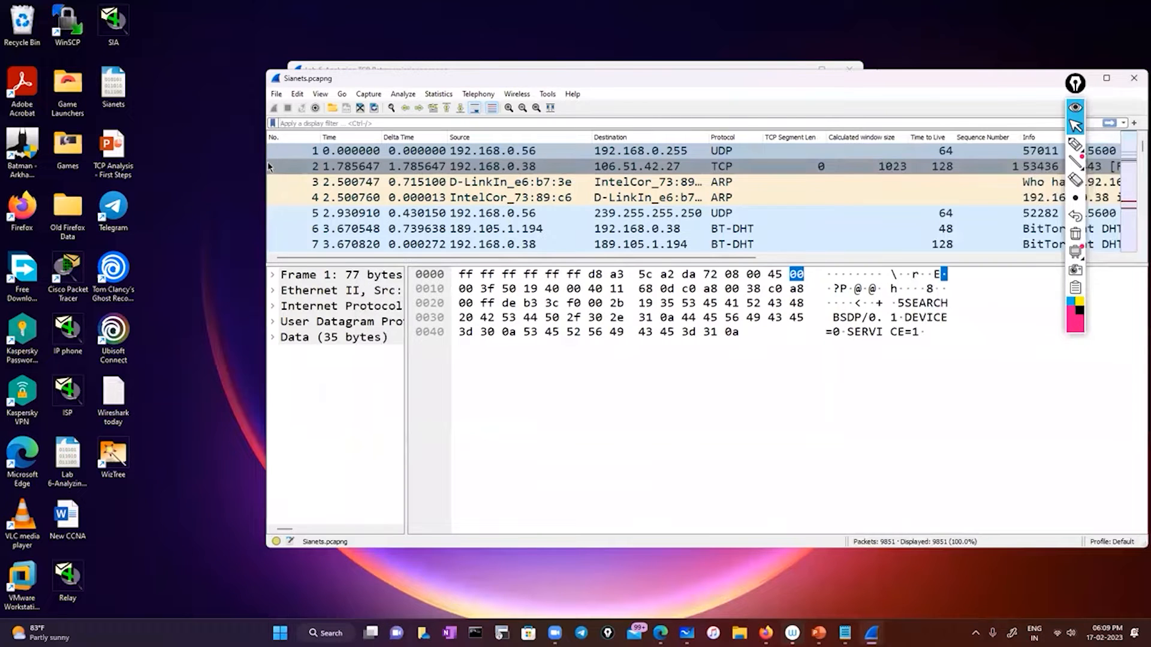
pyautogui.moveTo(263, 163); pyautogui.dragTo(33, 169)
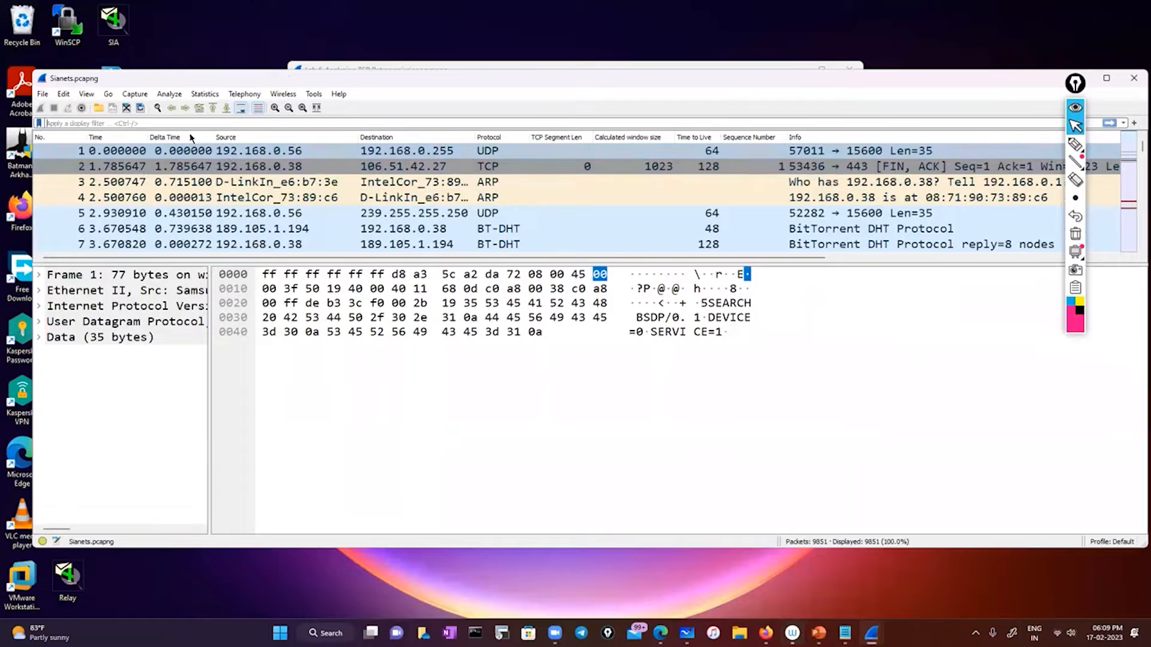
# Step: Check the program's version information in About Wireshark and close it
pyautogui.click(339, 94)
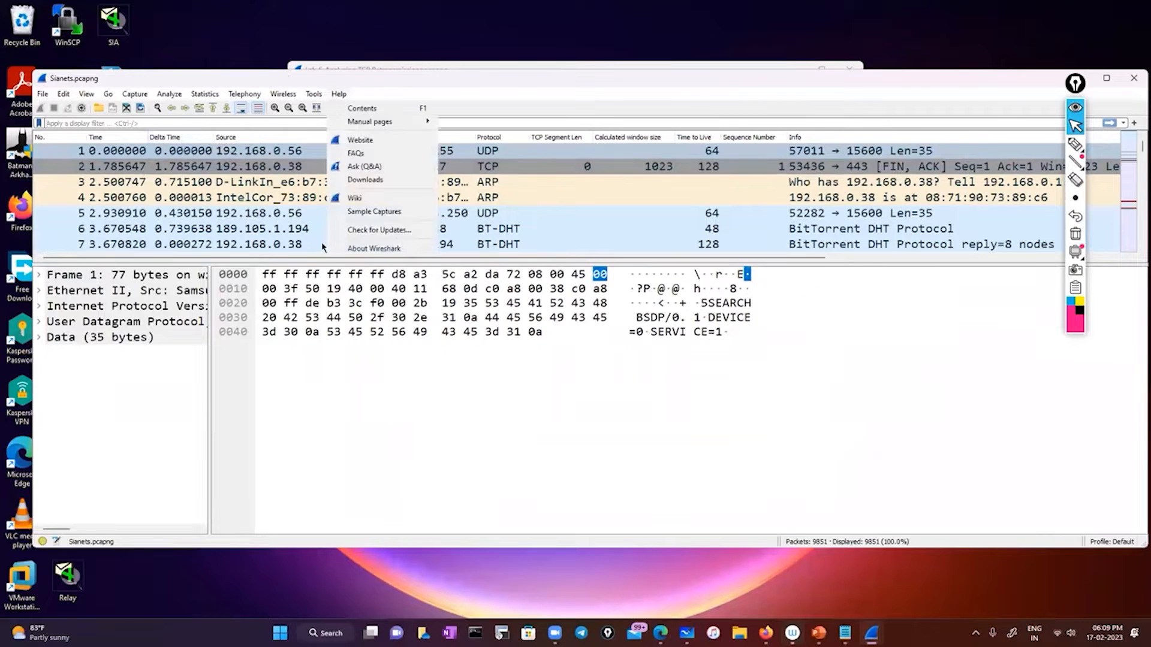
pyautogui.click(344, 248)
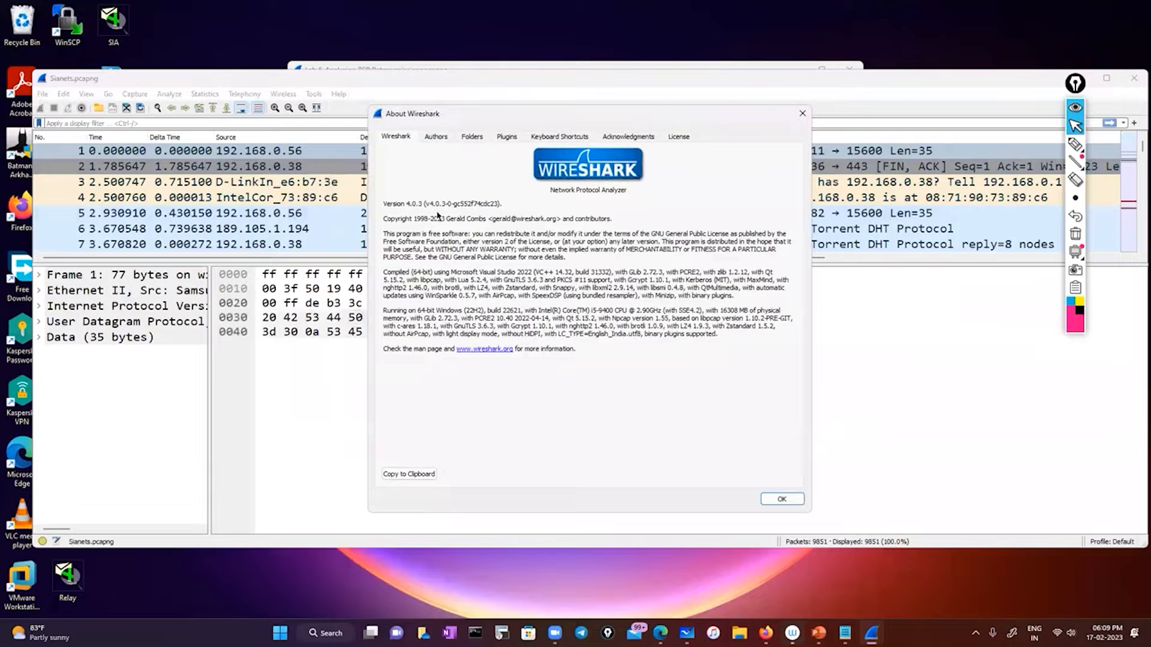
pyautogui.click(773, 497)
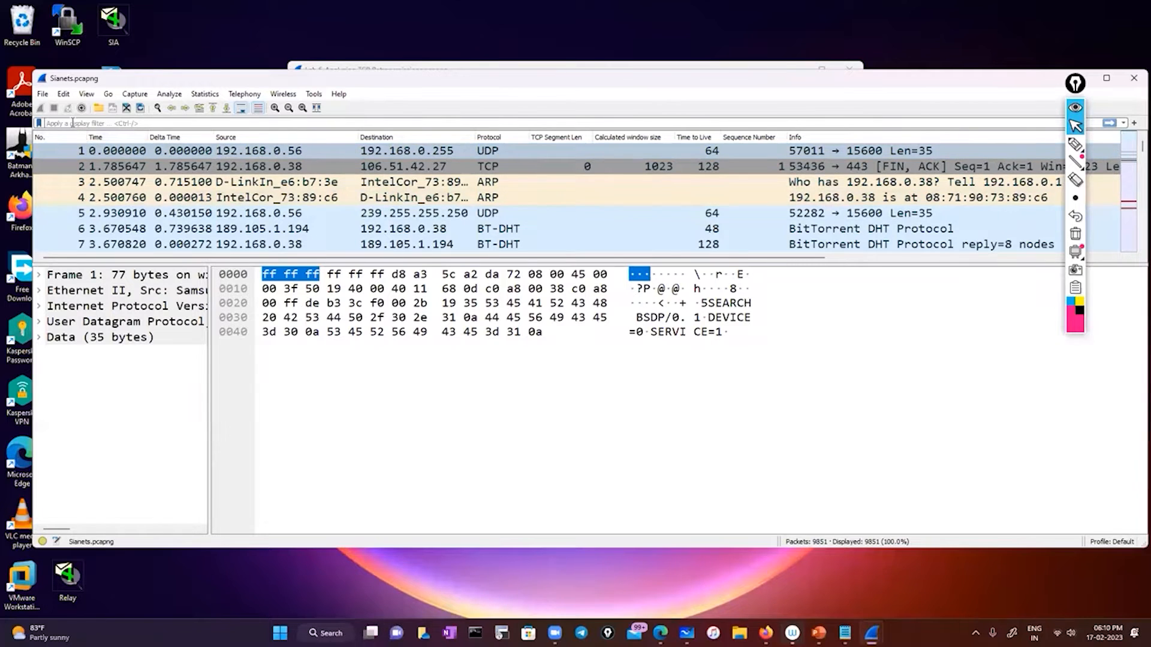
# Step: Collapse the annotation toolbar and apply the display filter "dns" to the Sianets capture
pyautogui.click(1075, 108)
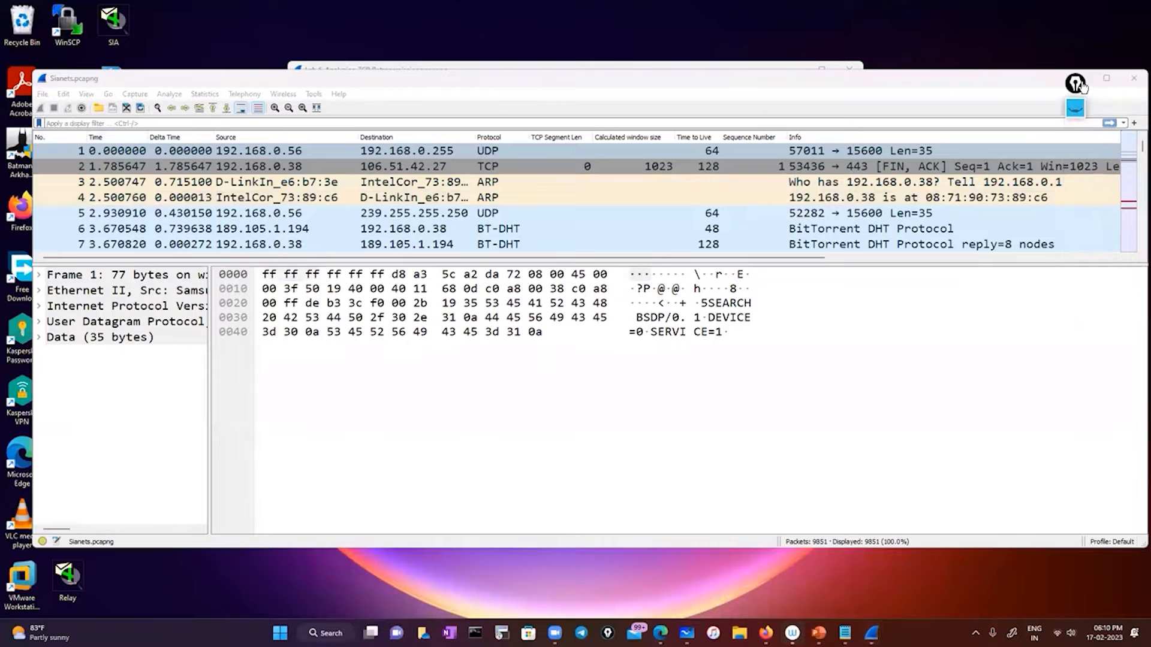
pyautogui.click(94, 124)
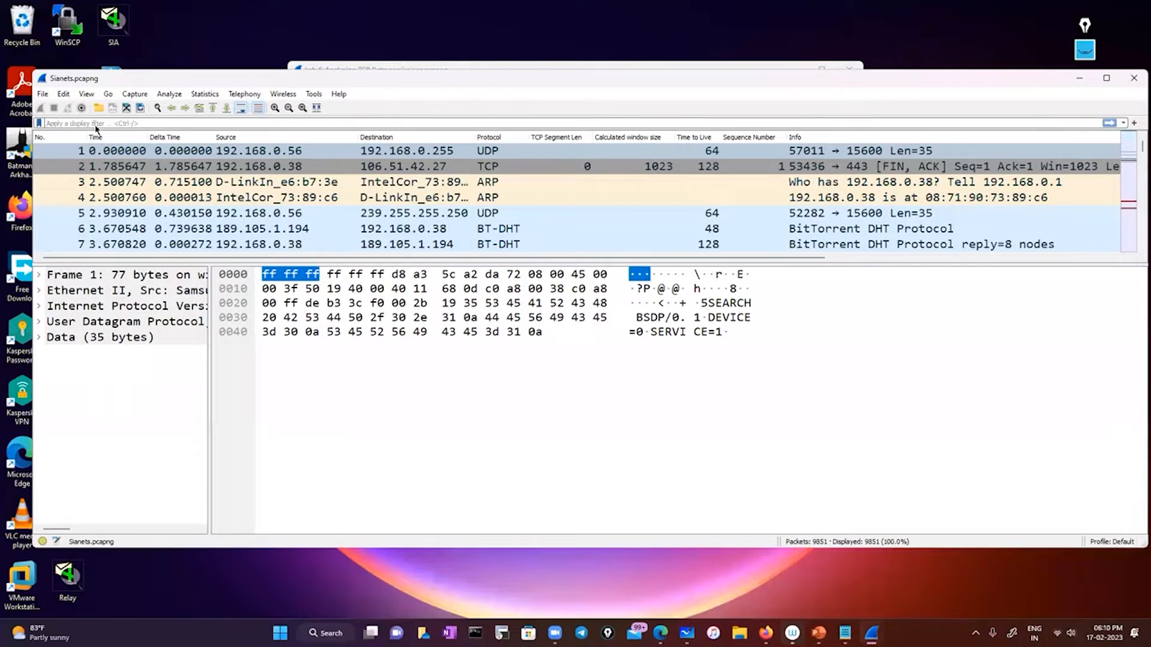
pyautogui.write('dns')
pyautogui.press('Return')
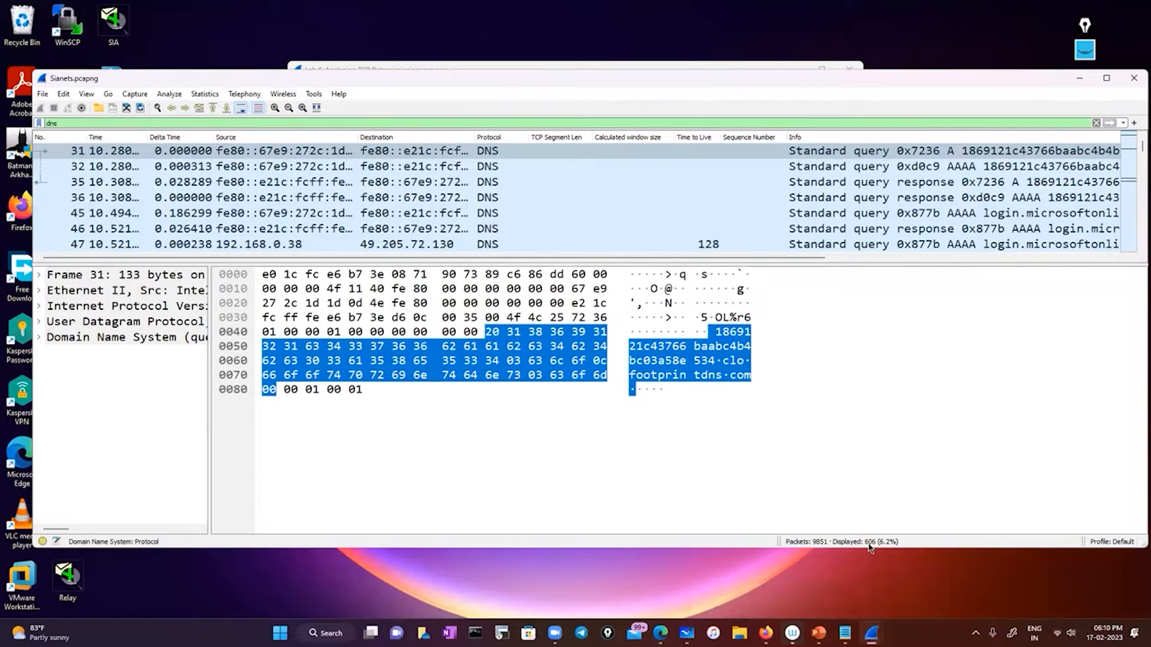
# Step: Circle the displayed packet count in pink ink and handwrite a boxed note "606 → DNS" above it
pyautogui.click(1085, 50)
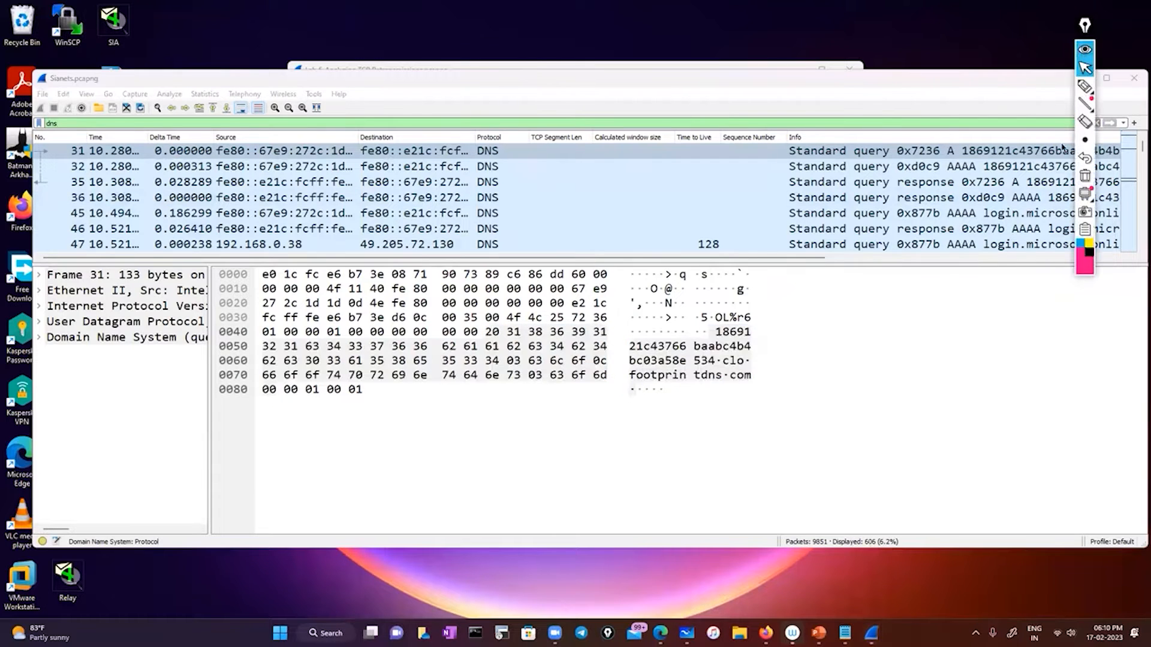
pyautogui.click(1086, 273)
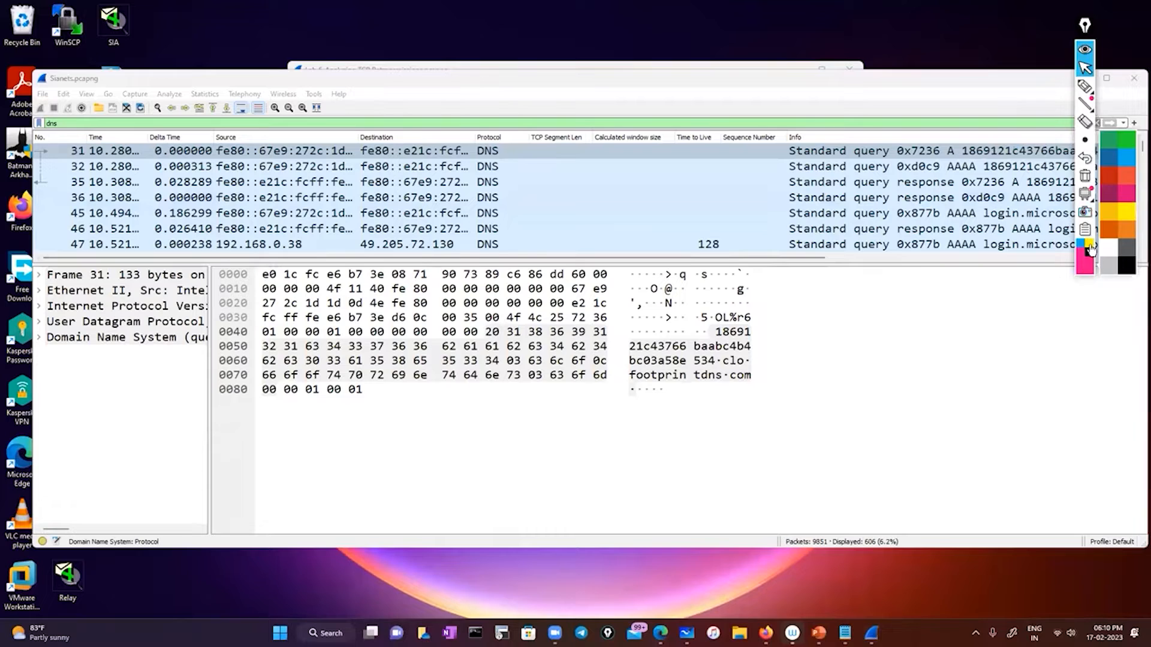
pyautogui.click(1086, 89)
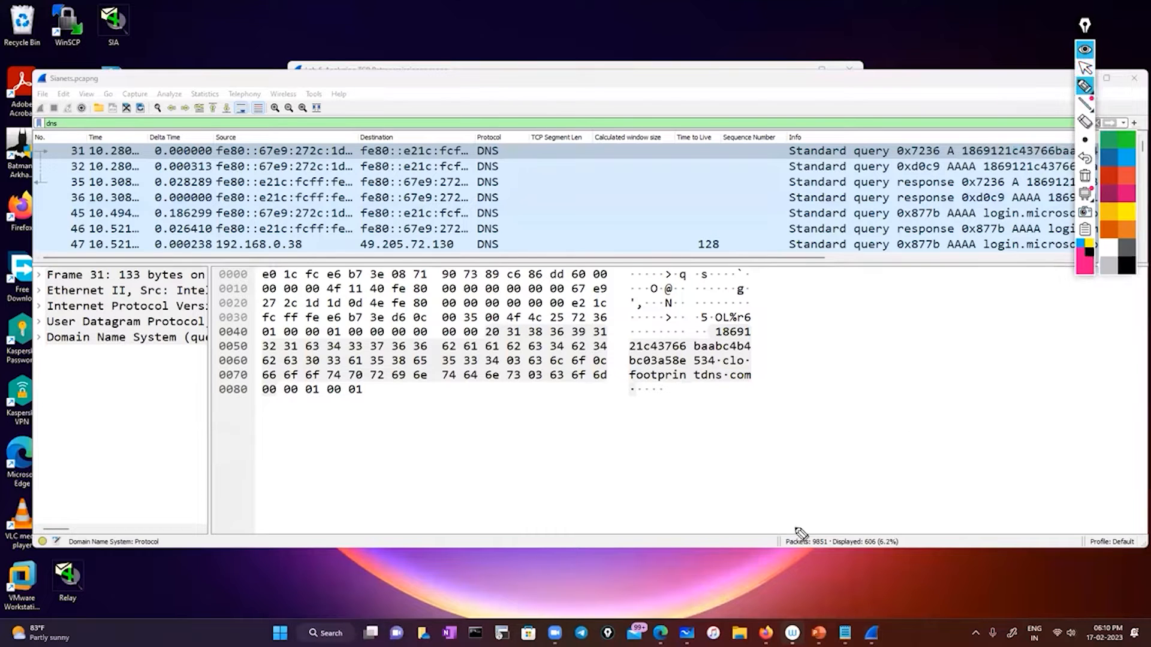
pyautogui.moveTo(892, 521)
pyautogui.mouseDown()
pyautogui.moveTo(859, 545)
pyautogui.moveTo(910, 526)
pyautogui.mouseUp()
pyautogui.moveTo(834, 354)
pyautogui.mouseDown()
pyautogui.moveTo(826, 371)
pyautogui.moveTo(865, 367)
pyautogui.mouseUp()
pyautogui.moveTo(879, 363)
pyautogui.mouseDown()
pyautogui.moveTo(902, 364)
pyautogui.moveTo(898, 373)
pyautogui.moveTo(953, 353)
pyautogui.mouseUp()
pyautogui.moveTo(964, 363); pyautogui.dragTo(978, 349)
pyautogui.moveTo(985, 341); pyautogui.dragTo(978, 359)
pyautogui.moveTo(816, 335)
pyautogui.mouseDown()
pyautogui.moveTo(1035, 369)
pyautogui.moveTo(799, 413)
pyautogui.moveTo(852, 355)
pyautogui.mouseUp()
# Step: Circle the DNS entries in the Protocol column, then move the annotation toolbar aside and collapse it
pyautogui.moveTo(702, 237); pyautogui.dragTo(695, 232)
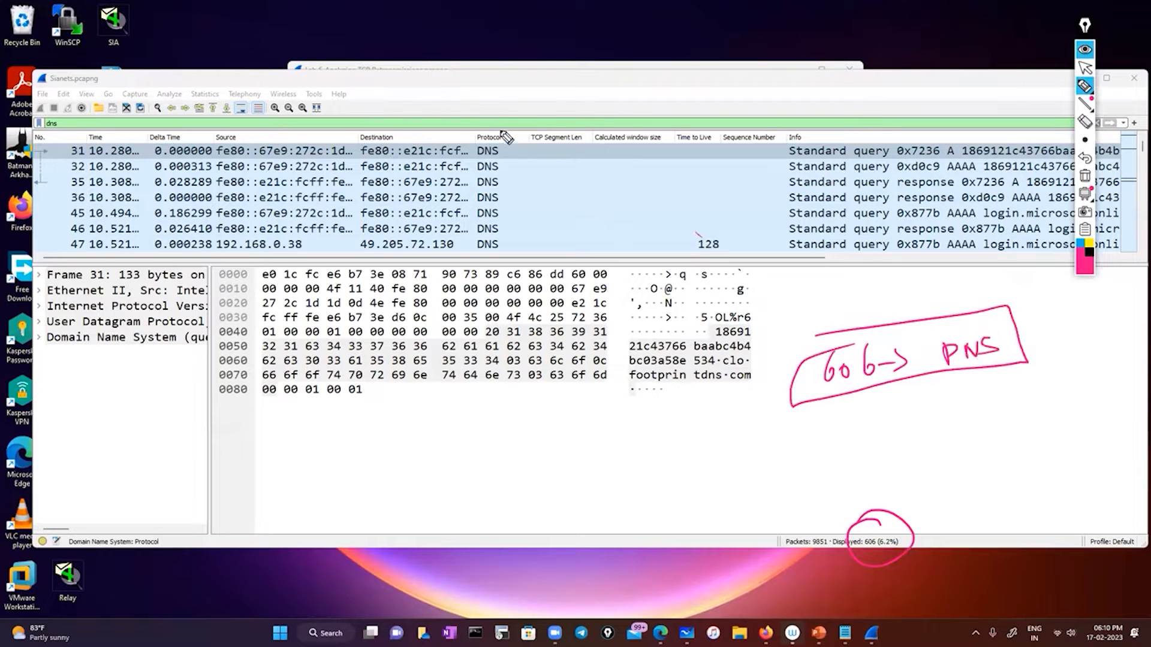
pyautogui.moveTo(495, 118)
pyautogui.mouseDown()
pyautogui.moveTo(473, 126)
pyautogui.moveTo(464, 255)
pyautogui.moveTo(526, 204)
pyautogui.moveTo(488, 118)
pyautogui.mouseUp()
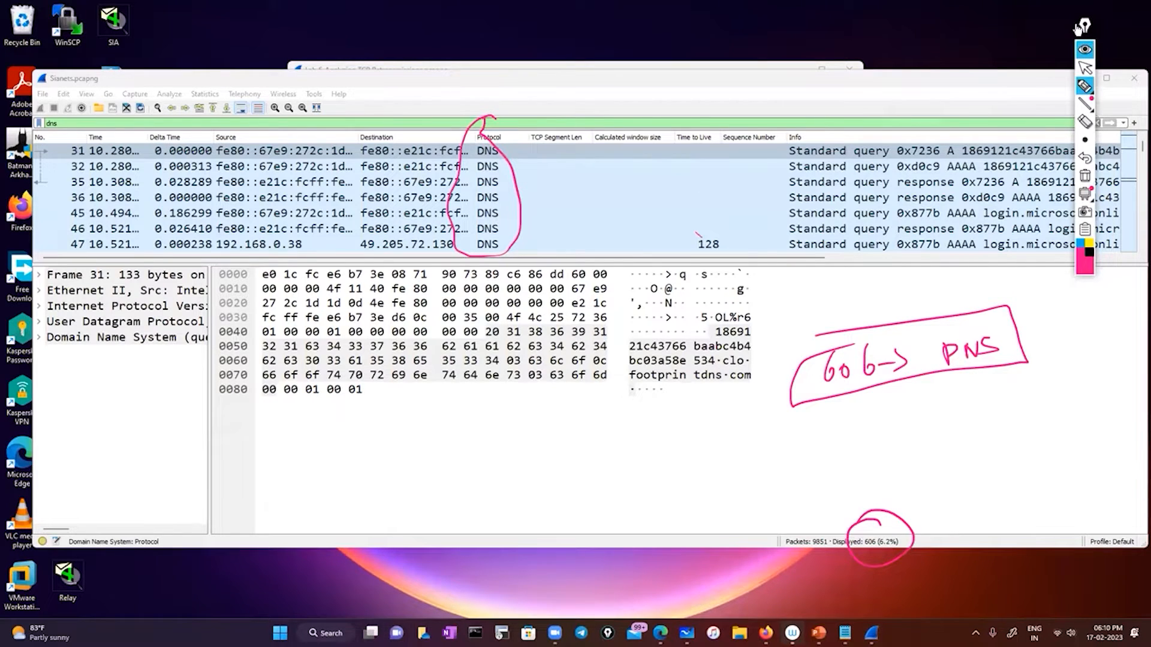
pyautogui.moveTo(1083, 27); pyautogui.dragTo(959, 21)
pyautogui.click(959, 21)
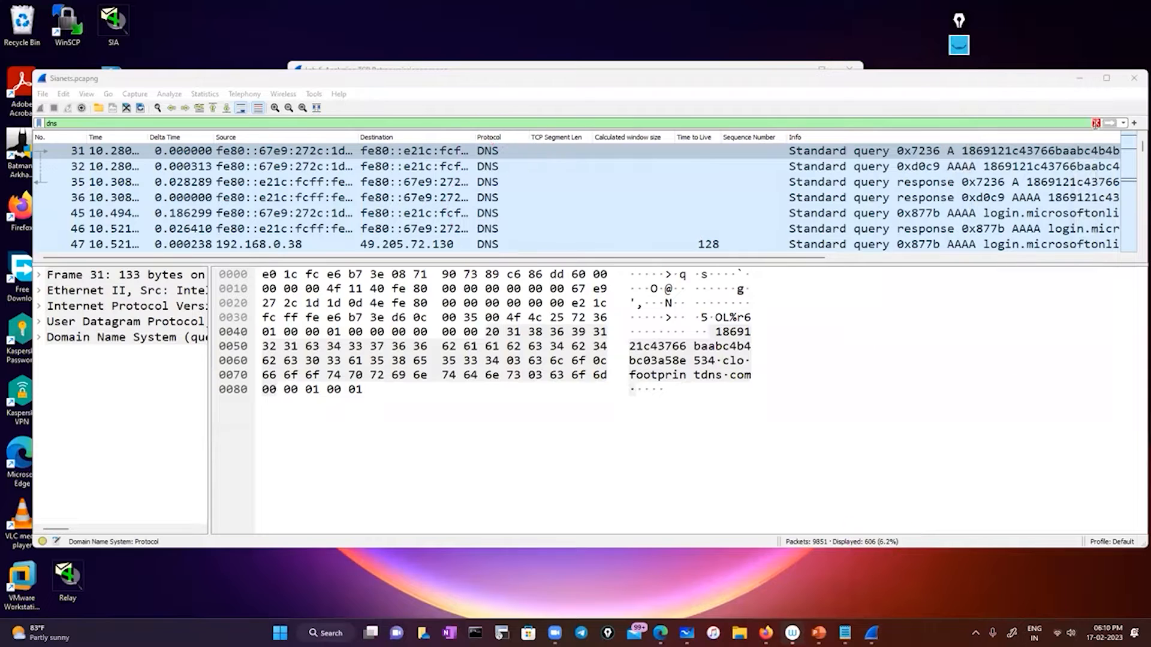
# Step: Clear the display filter and browse the unfiltered packets of the capture
pyautogui.click(1096, 123)
pyautogui.scroll(-10, 609, 202)
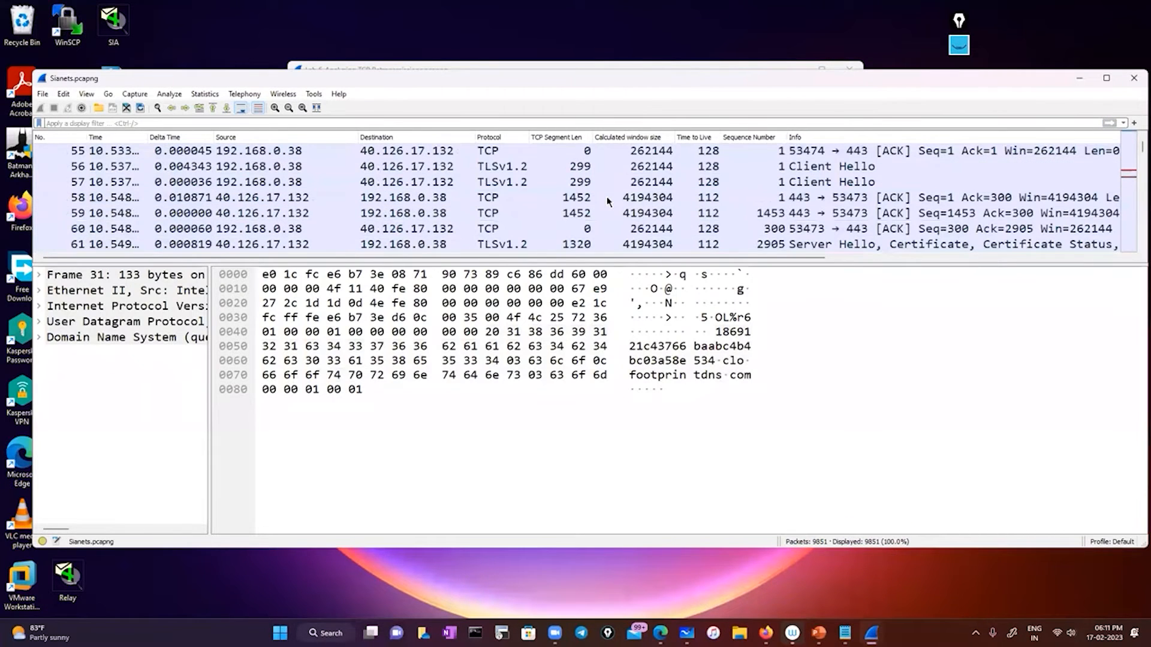
pyautogui.scroll(-20, 609, 202)
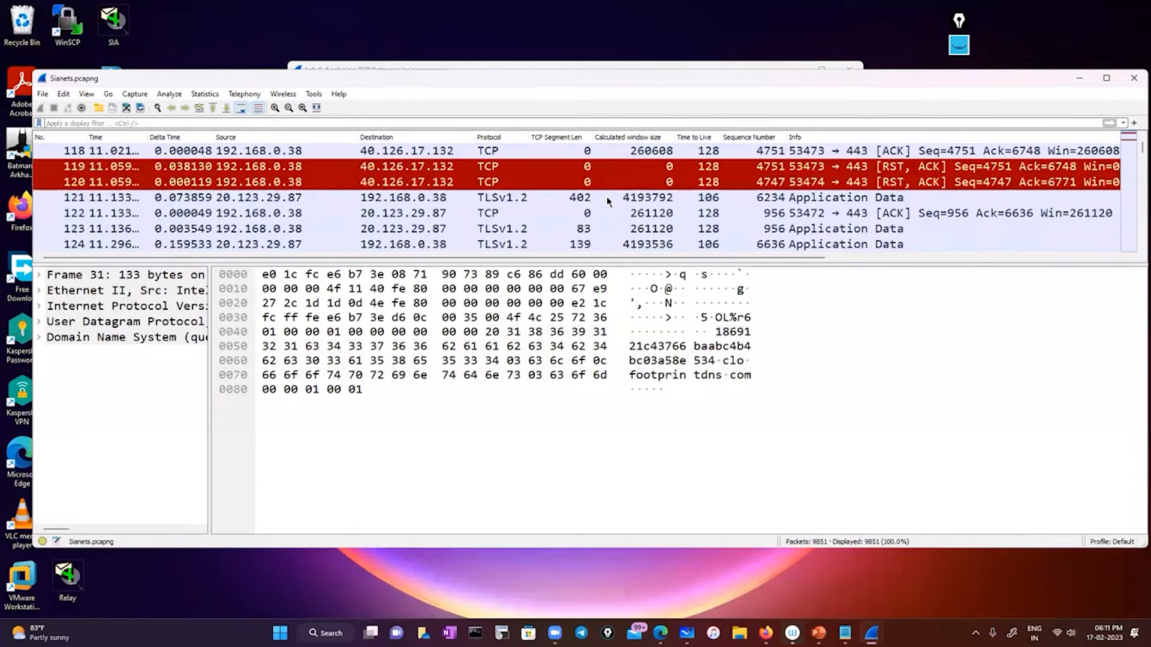
pyautogui.scroll(-20, 608, 202)
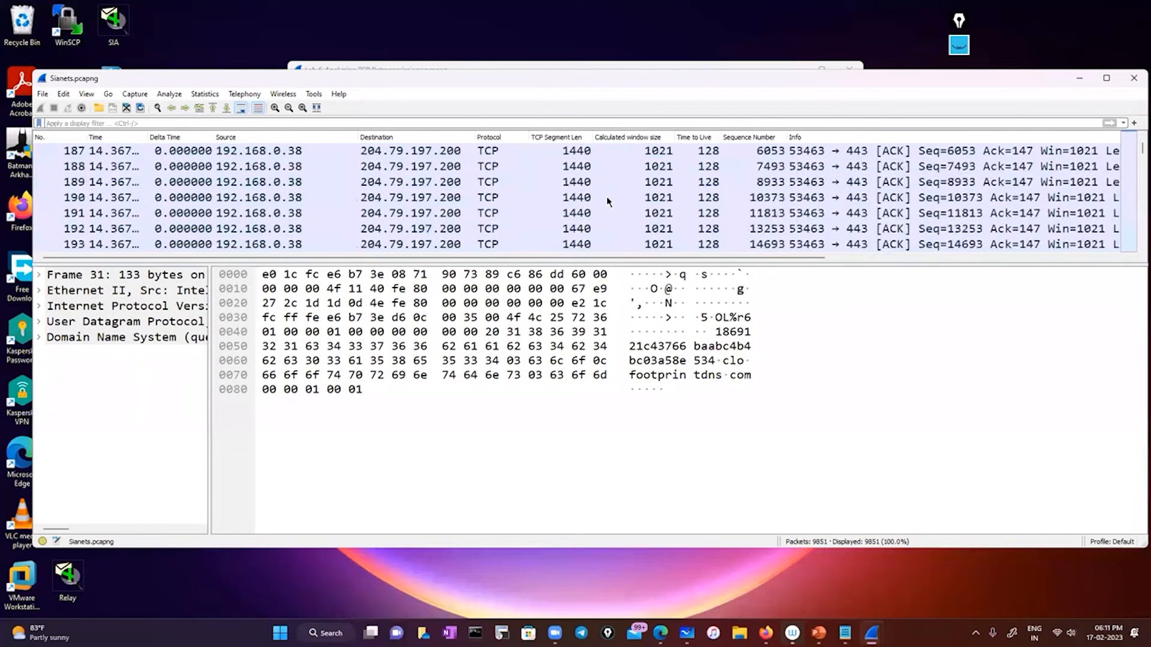
pyautogui.scroll(-20, 609, 202)
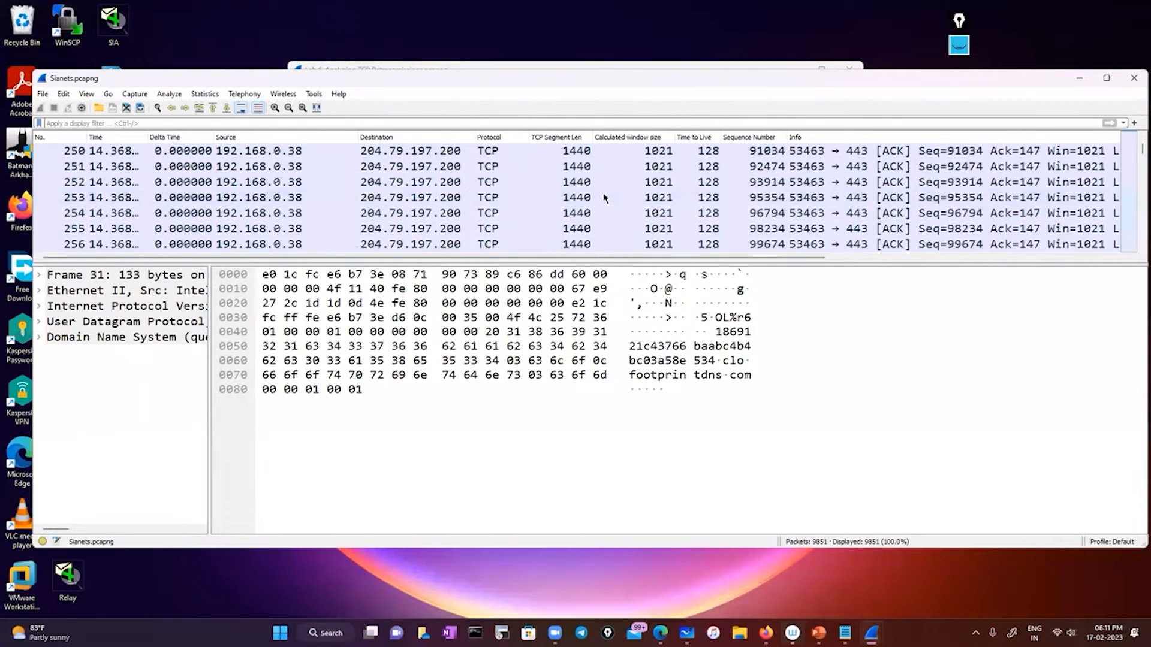
pyautogui.scroll(-4, 604, 198)
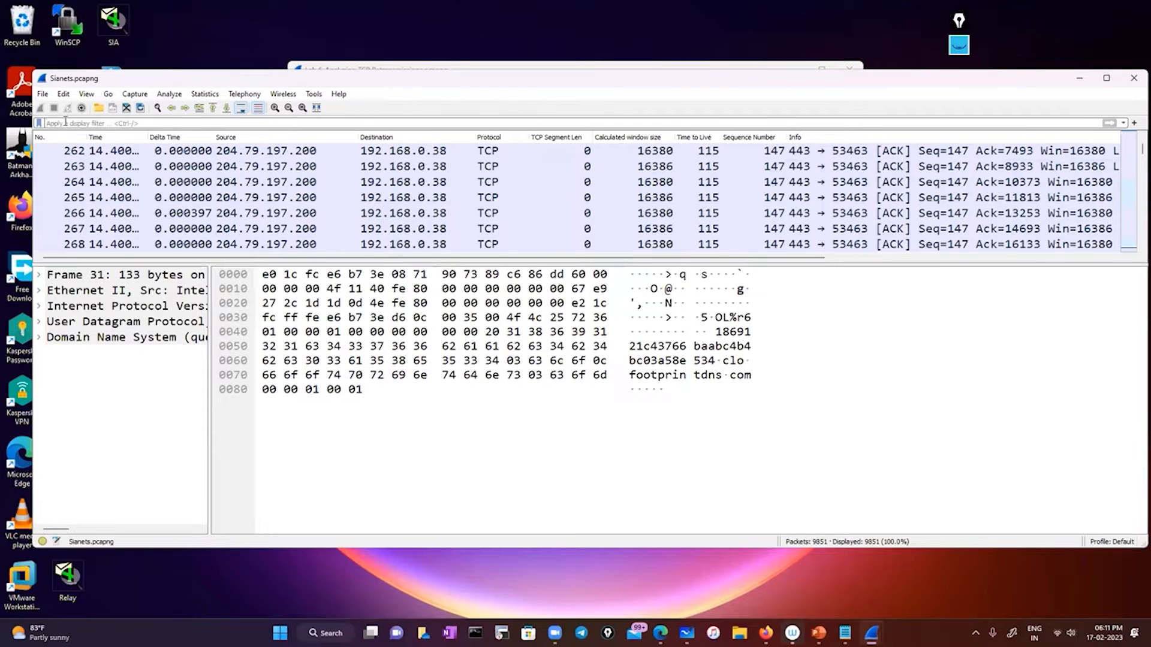
# Step: Reapply the display filter "dns" and browse the filtered DNS packets
pyautogui.write('dns')
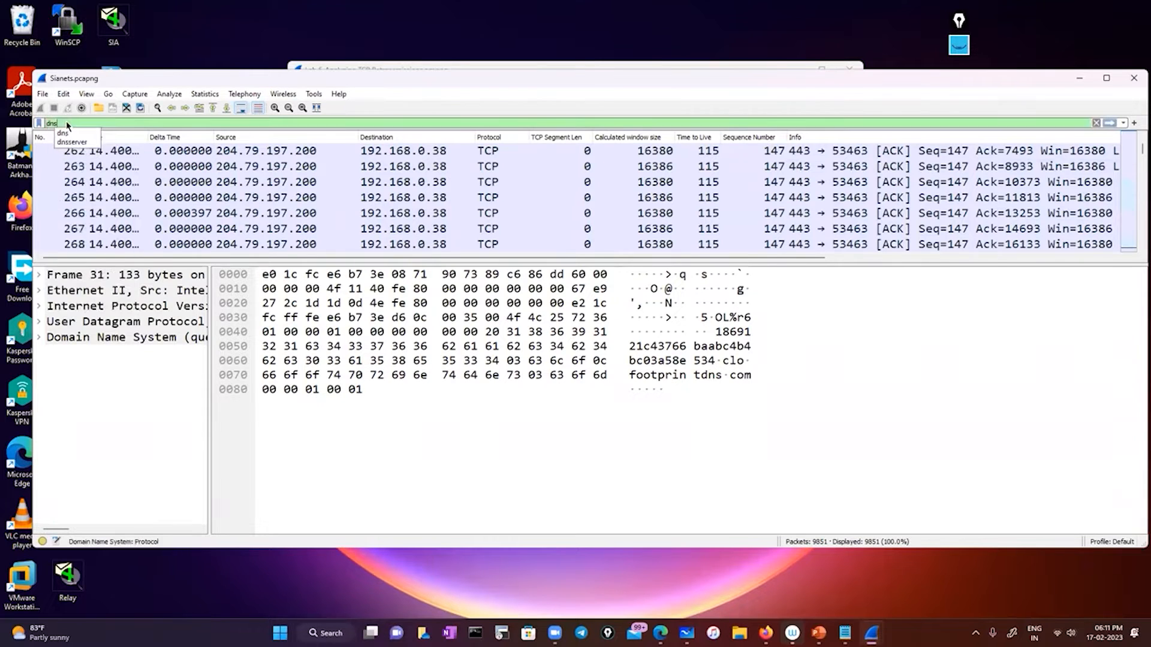
pyautogui.press('Return')
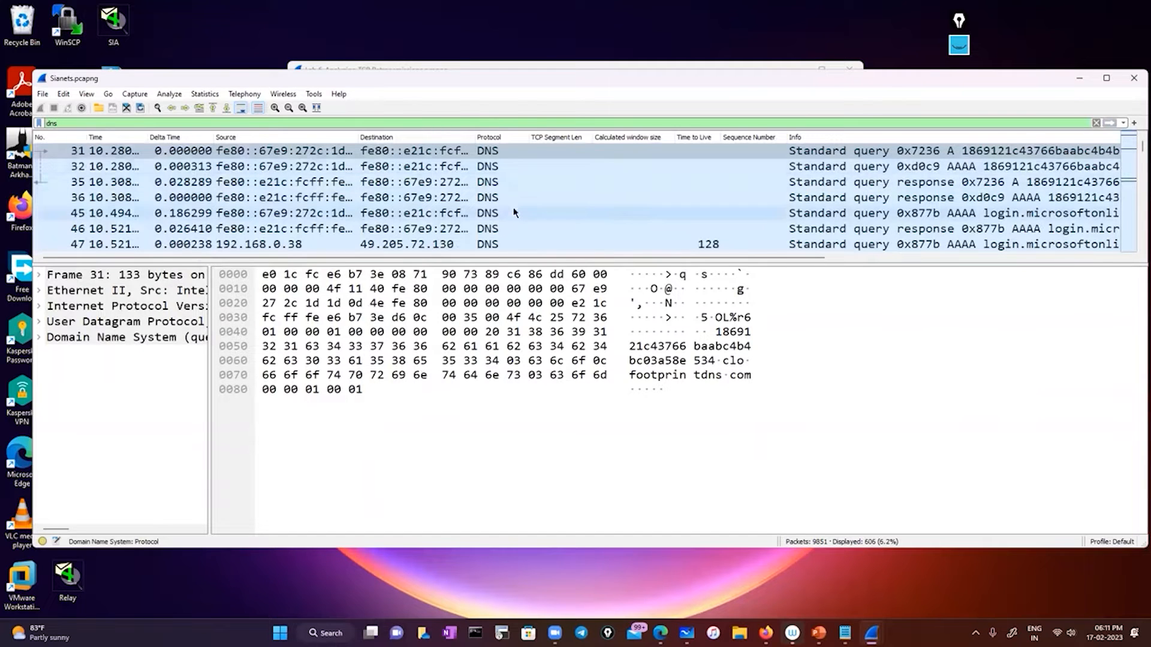
pyautogui.scroll(-1, 513, 212)
pyautogui.scroll(-20, 513, 212)
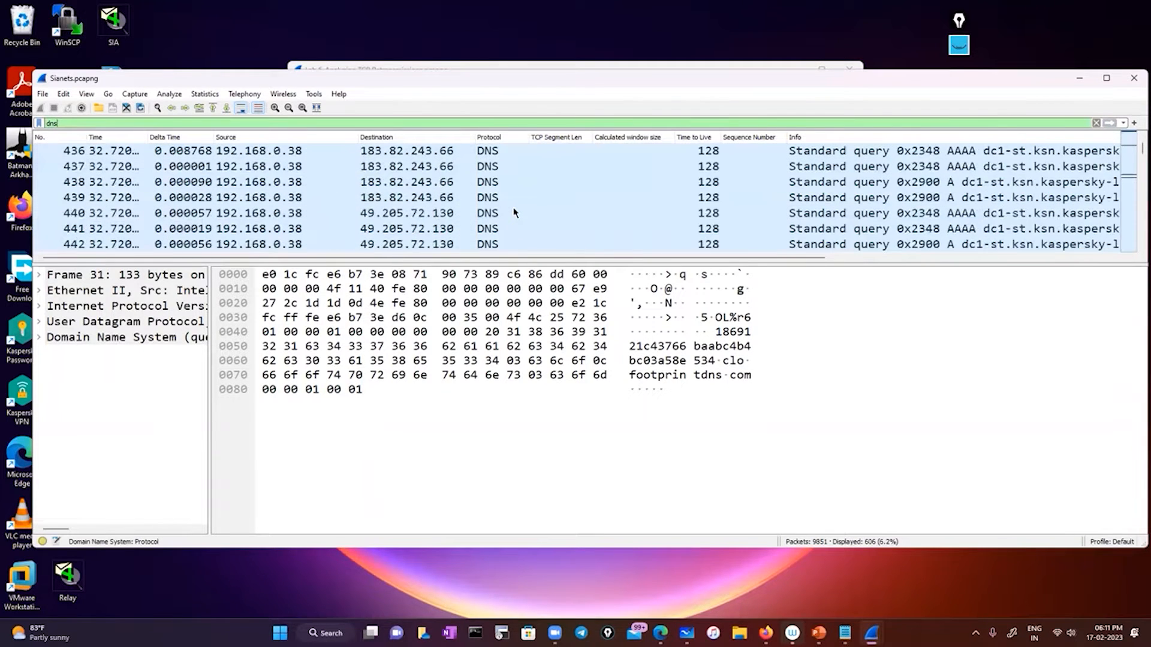
pyautogui.scroll(-10, 514, 212)
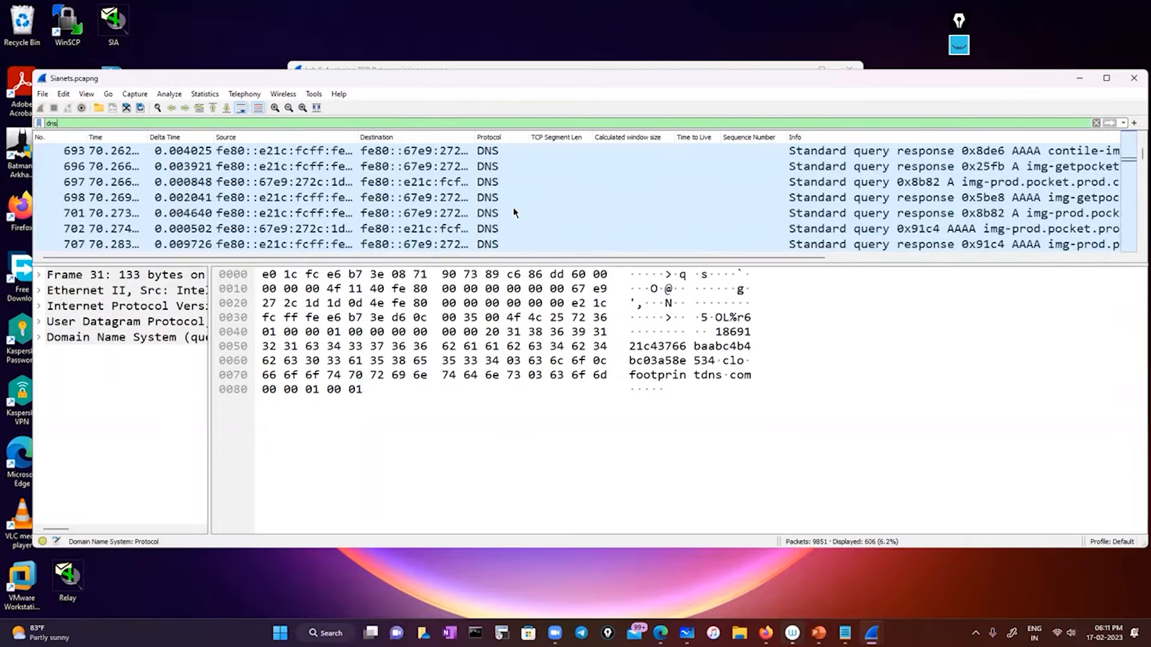
# Step: Record 606 beside the dns entry in the Notepad notes, then return to the capture in Wireshark
pyautogui.click(600, 331)
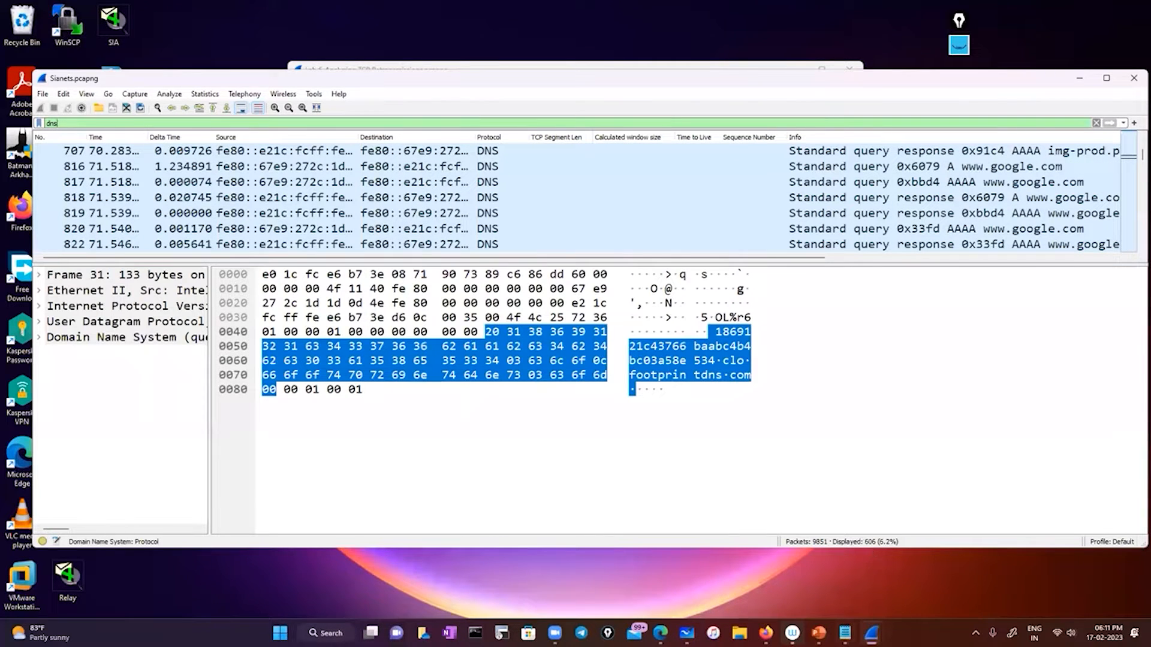
pyautogui.click(845, 633)
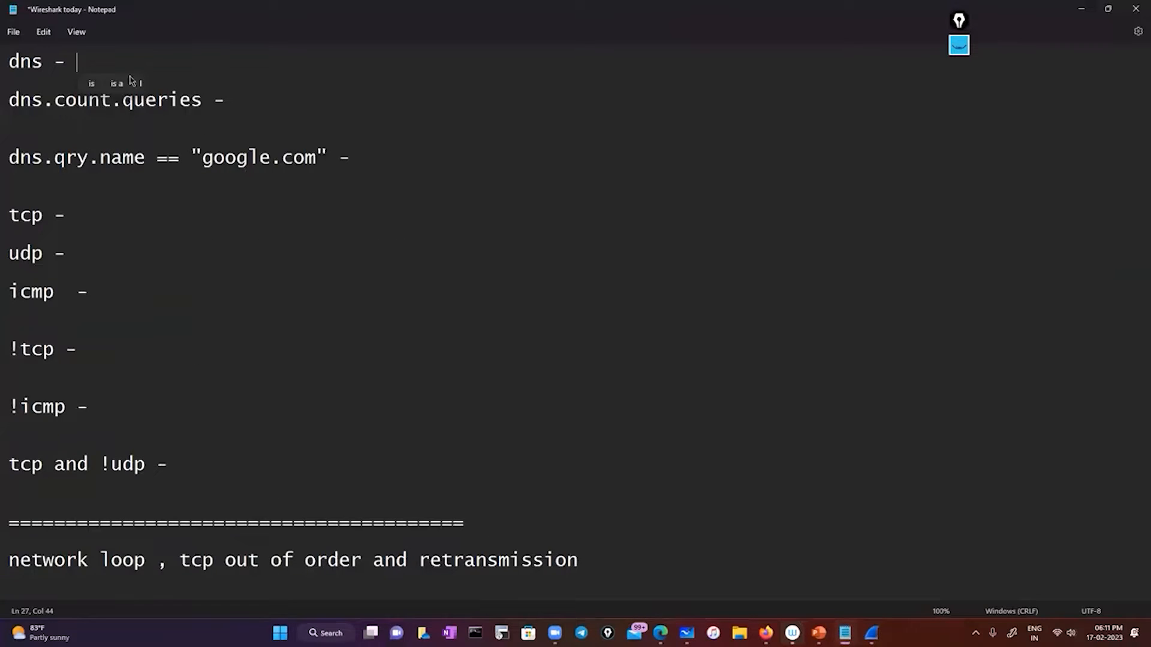
pyautogui.write('606')
pyautogui.moveTo(14, 100); pyautogui.dragTo(39, 94)
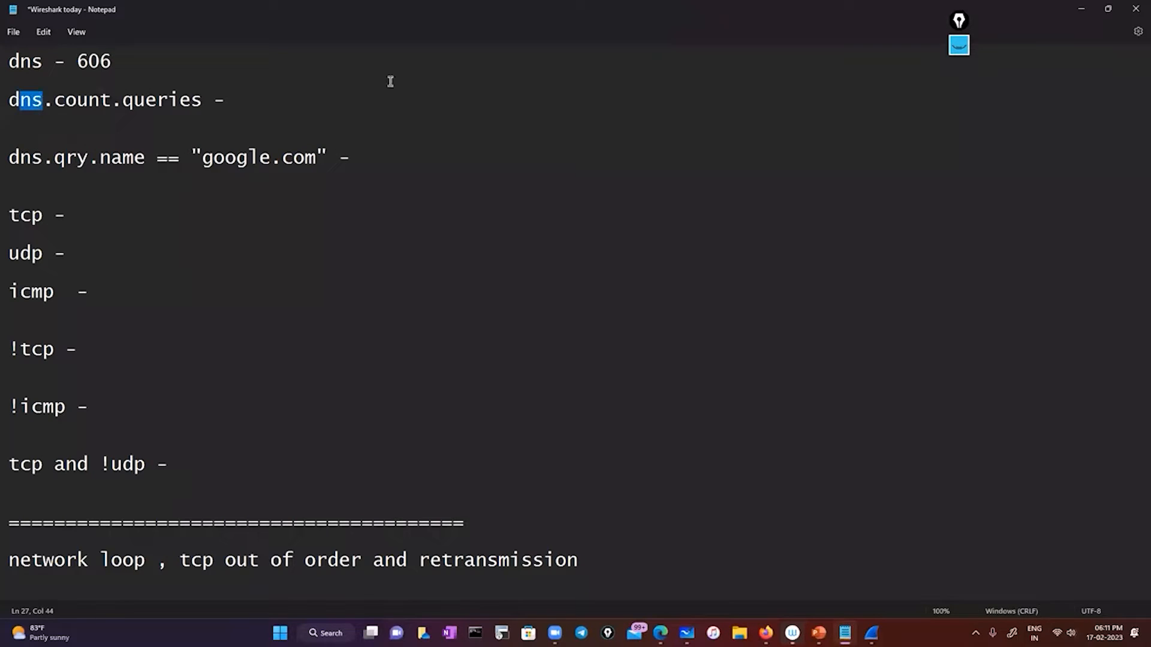
pyautogui.click(445, 77)
pyautogui.click(1077, 11)
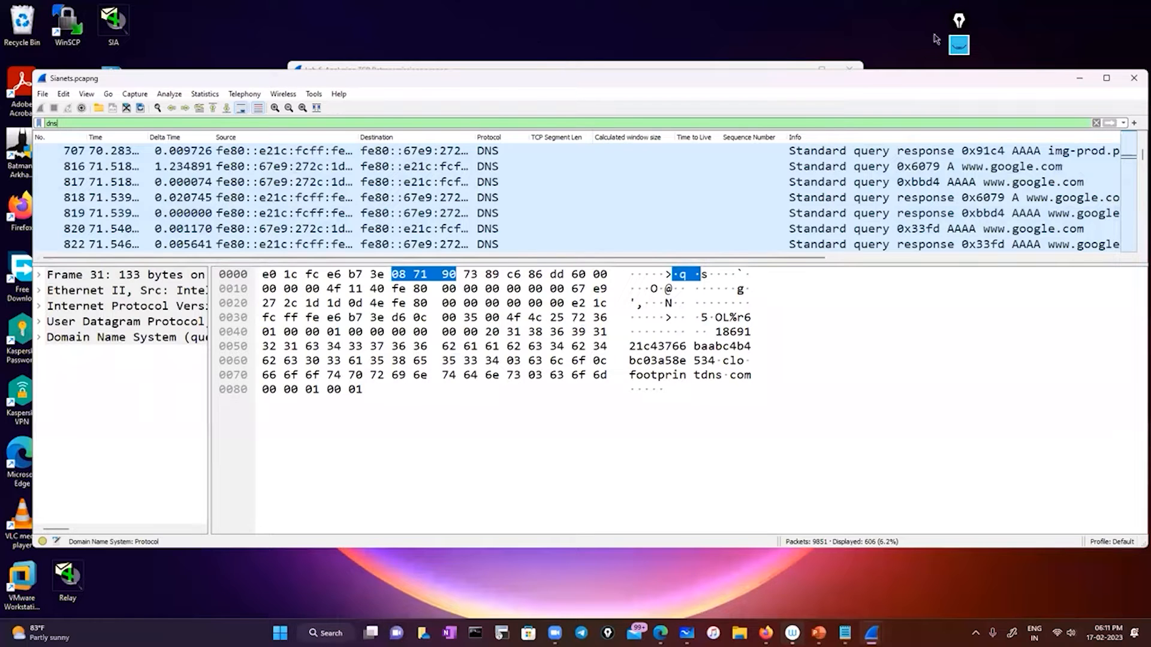
# Step: Clear the old ink annotations and handwrite "google.com → Browser" over the packet bytes area, drawing a box around google.com
pyautogui.click(959, 45)
pyautogui.moveTo(960, 84)
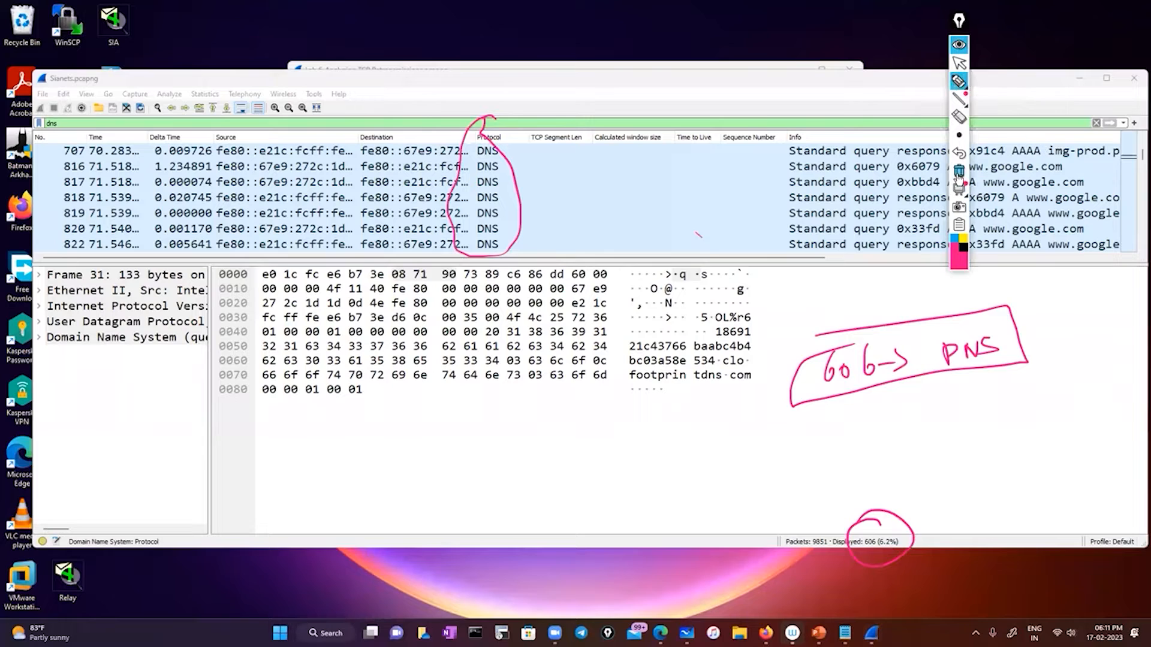
pyautogui.click(959, 172)
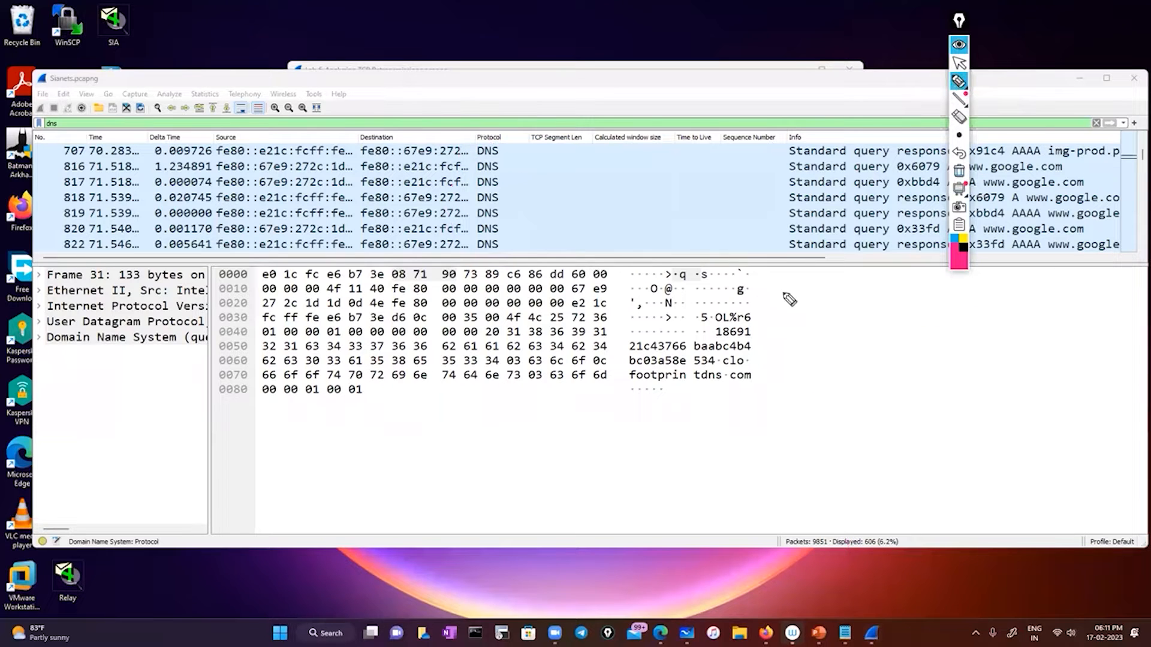
pyautogui.moveTo(805, 358)
pyautogui.mouseDown()
pyautogui.moveTo(801, 385)
pyautogui.moveTo(875, 360)
pyautogui.moveTo(959, 362)
pyautogui.mouseUp()
pyautogui.moveTo(986, 350); pyautogui.dragTo(1097, 324)
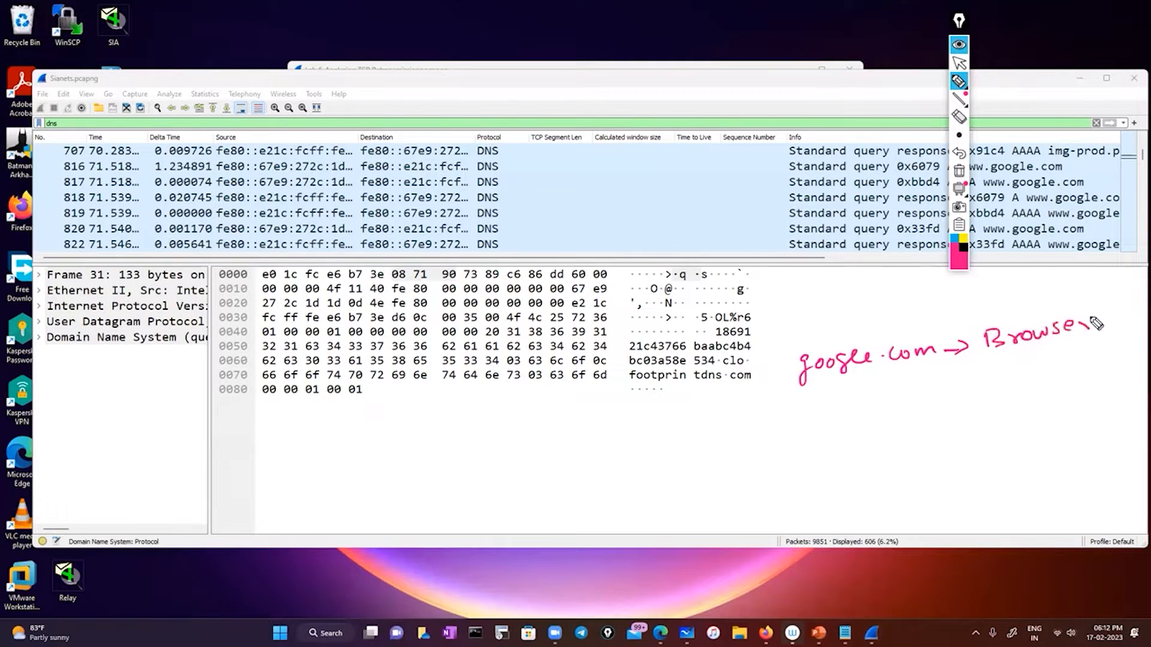
pyautogui.moveTo(800, 342)
pyautogui.mouseDown()
pyautogui.moveTo(927, 329)
pyautogui.moveTo(800, 345)
pyautogui.mouseUp()
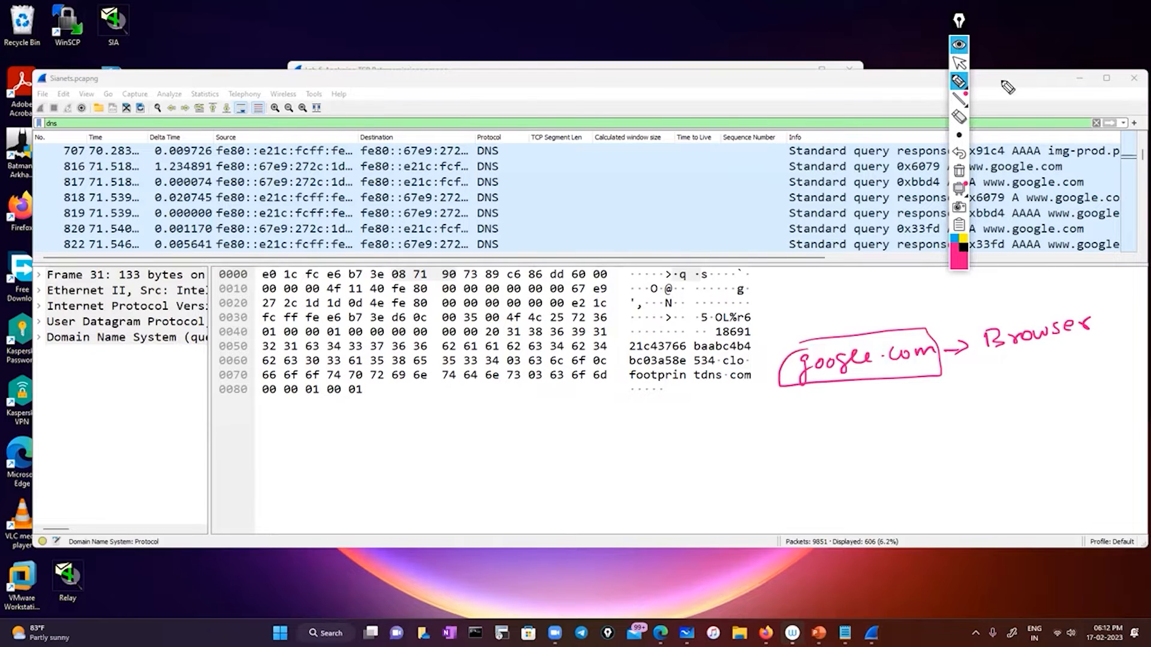
# Step: Draw an arrow down from the boxed google.com and handwrite "Ip address – ?" beneath it
pyautogui.click(959, 46)
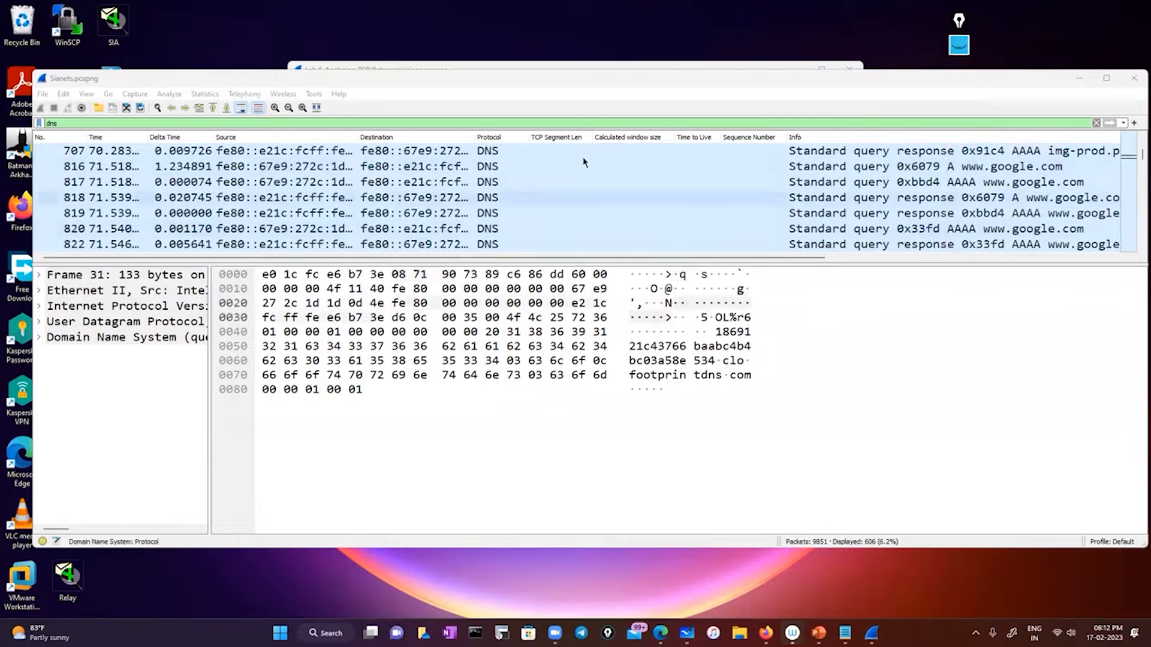
pyautogui.click(962, 46)
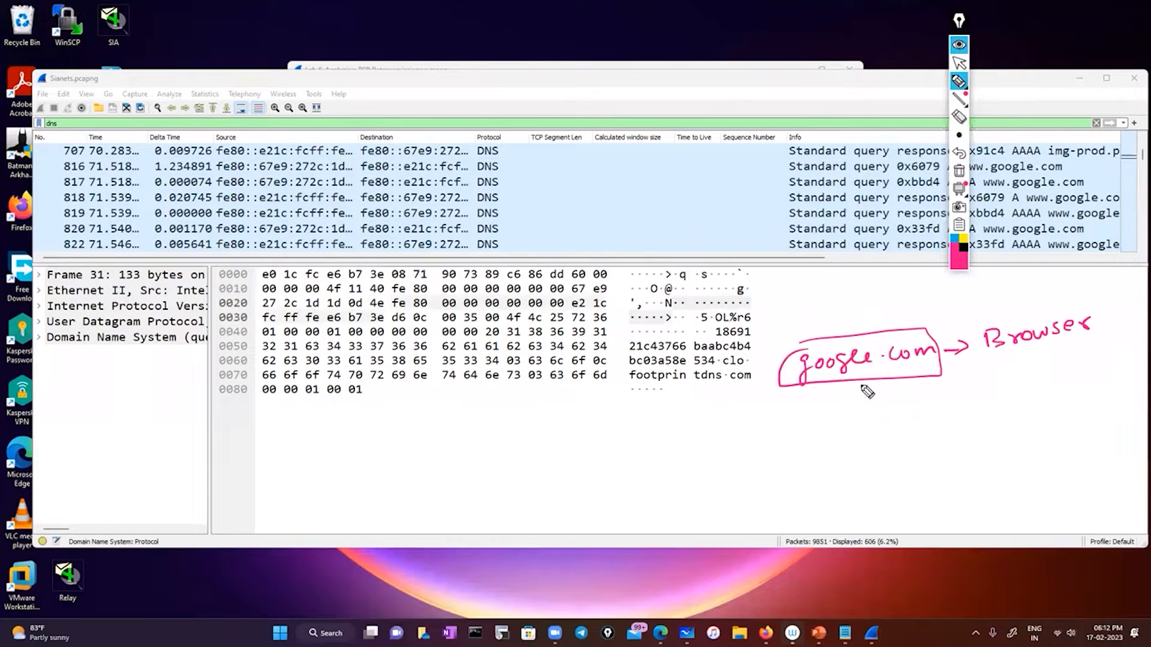
pyautogui.moveTo(810, 398); pyautogui.dragTo(812, 414)
pyautogui.moveTo(747, 446)
pyautogui.mouseDown()
pyautogui.moveTo(753, 465)
pyautogui.moveTo(919, 442)
pyautogui.mouseUp()
pyautogui.click(919, 454)
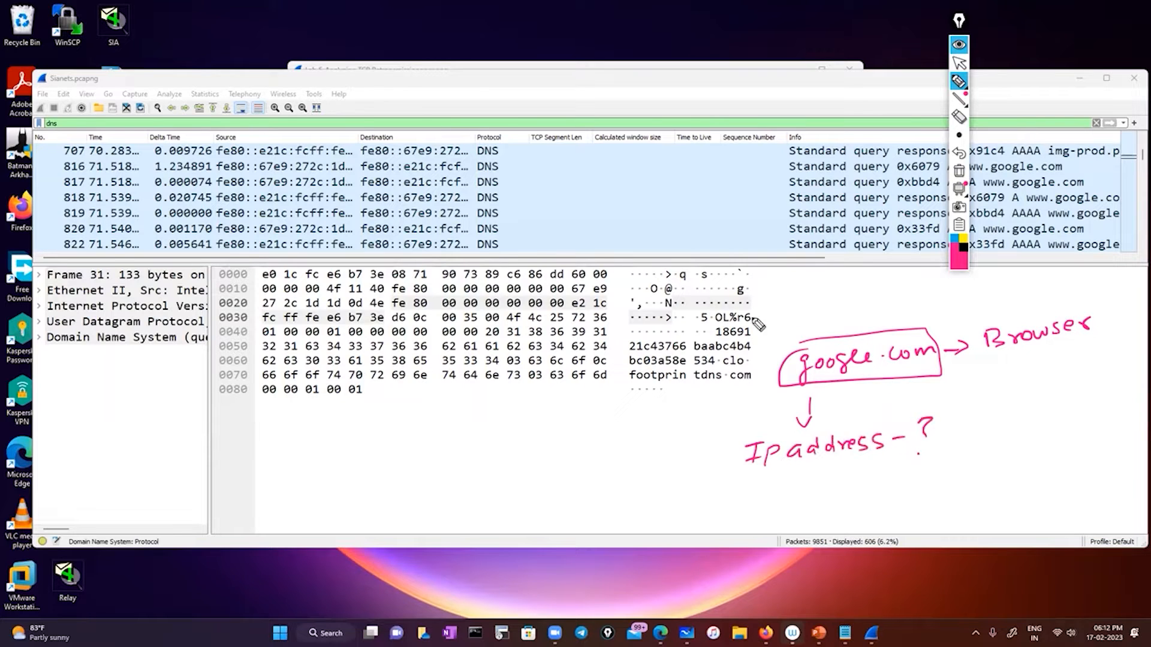
# Step: Handwrite a boxed 8.8.8.8 labelled "root server" with linking arrows, and add 8.8.4.4 to a boxed IP address note
pyautogui.moveTo(763, 386)
pyautogui.mouseDown()
pyautogui.moveTo(682, 410)
pyautogui.moveTo(672, 425)
pyautogui.mouseUp()
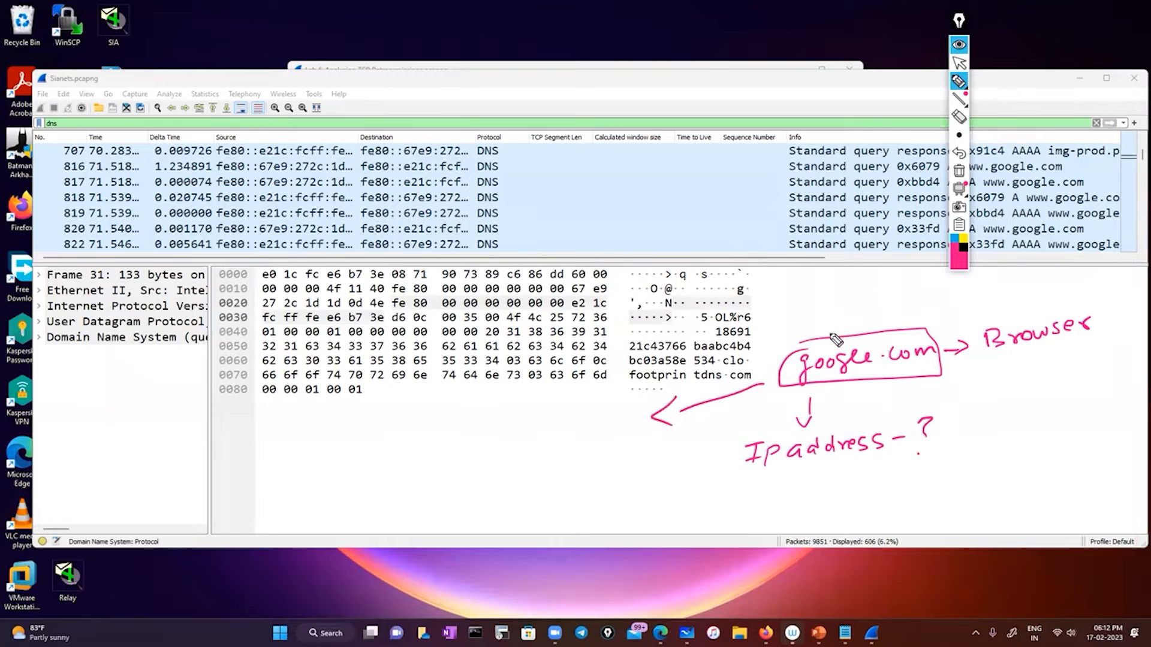
pyautogui.moveTo(829, 335)
pyautogui.mouseDown()
pyautogui.moveTo(831, 314)
pyautogui.moveTo(932, 293)
pyautogui.moveTo(930, 281)
pyautogui.mouseUp()
pyautogui.moveTo(830, 297)
pyautogui.mouseDown()
pyautogui.moveTo(953, 288)
pyautogui.moveTo(823, 303)
pyautogui.mouseUp()
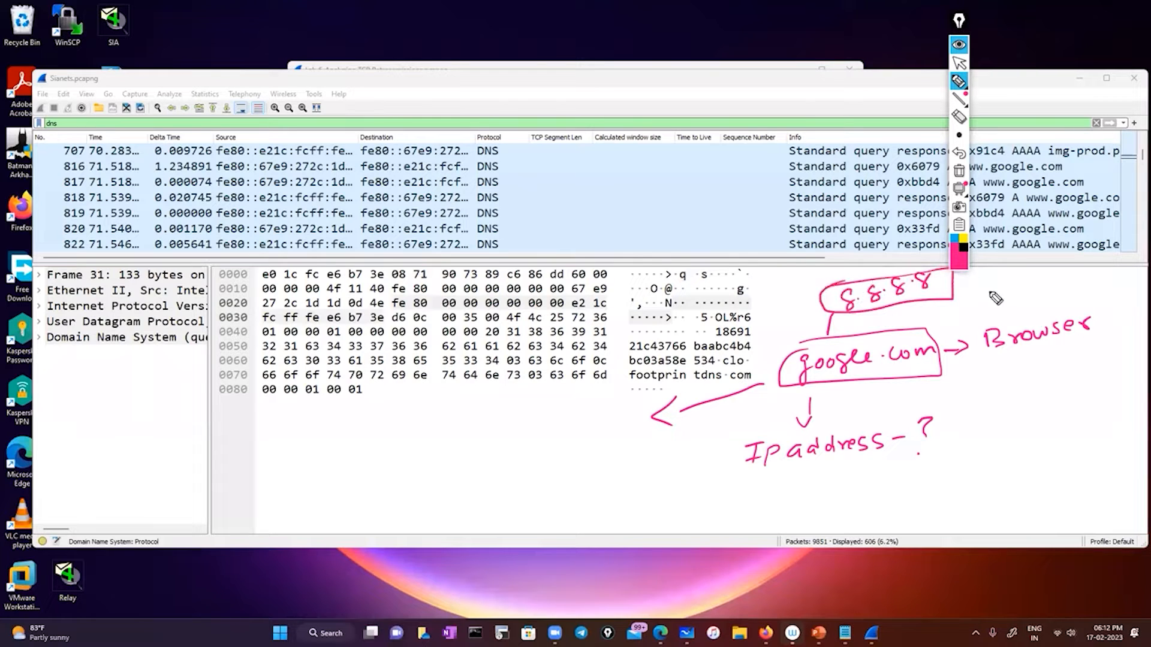
pyautogui.moveTo(966, 291); pyautogui.dragTo(1115, 271)
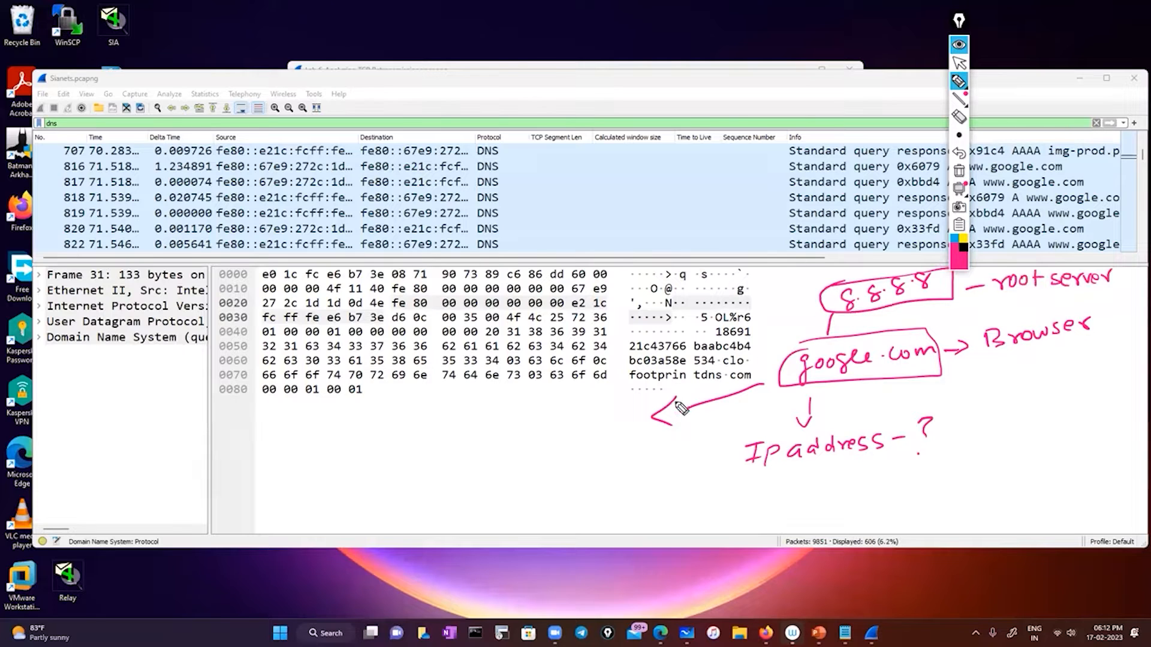
pyautogui.moveTo(682, 408)
pyautogui.mouseDown()
pyautogui.moveTo(746, 324)
pyautogui.moveTo(804, 297)
pyautogui.moveTo(797, 315)
pyautogui.mouseUp()
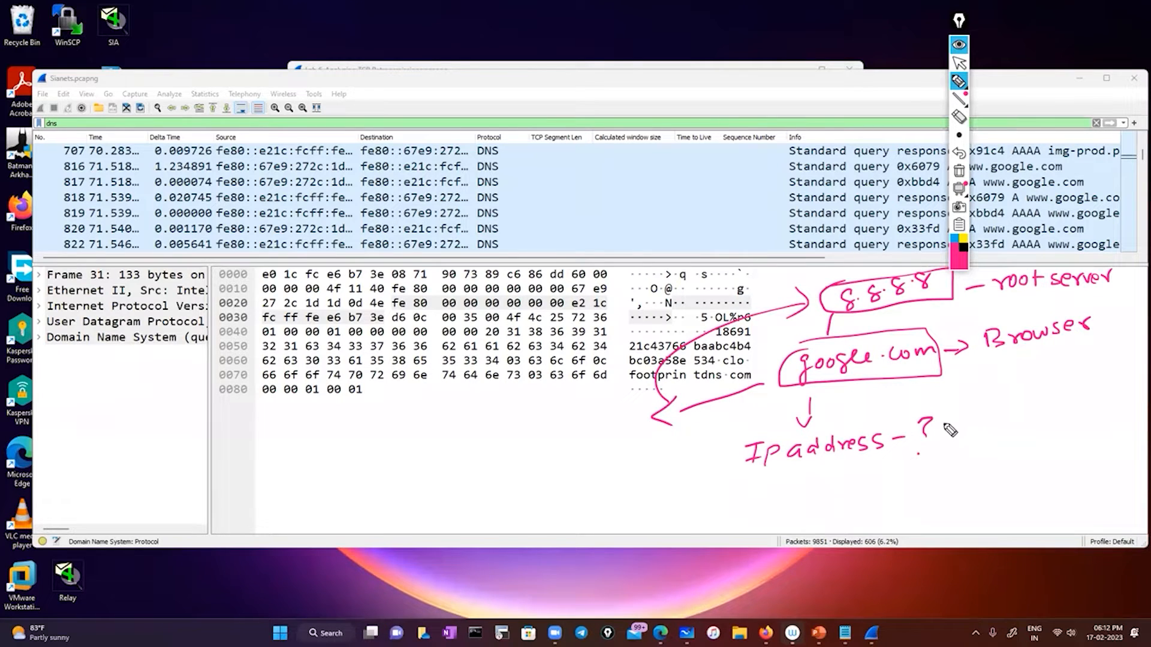
pyautogui.moveTo(955, 427)
pyautogui.mouseDown()
pyautogui.moveTo(1039, 417)
pyautogui.moveTo(934, 409)
pyautogui.moveTo(1066, 432)
pyautogui.moveTo(867, 459)
pyautogui.moveTo(773, 423)
pyautogui.moveTo(971, 400)
pyautogui.mouseUp()
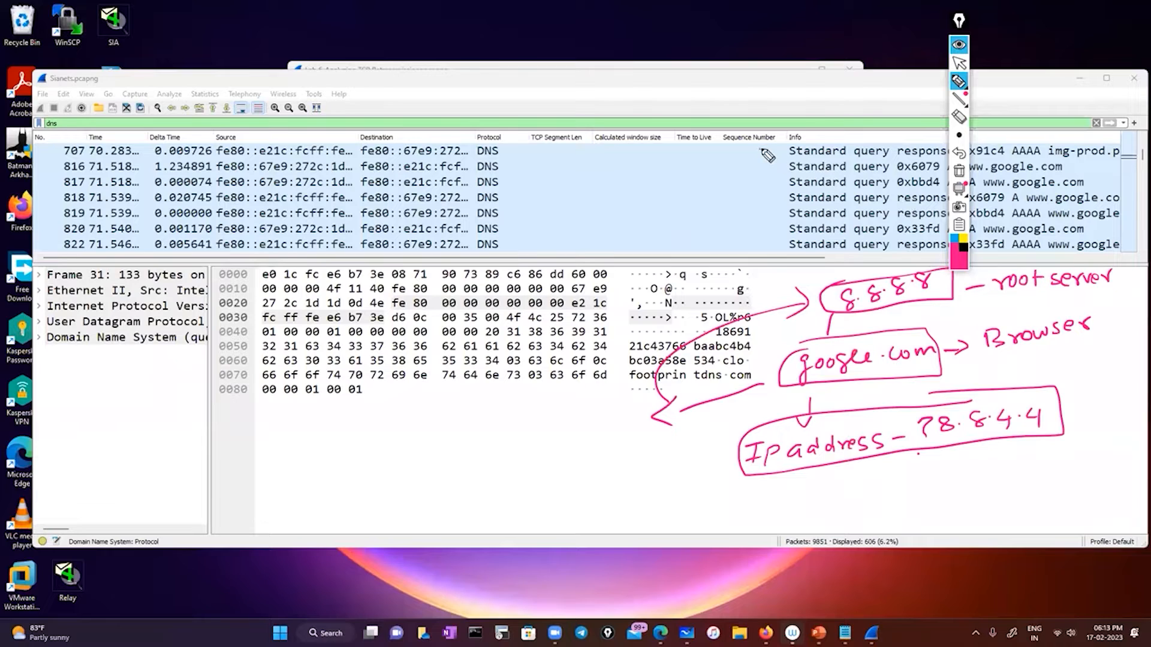
pyautogui.moveTo(766, 150); pyautogui.dragTo(769, 178)
pyautogui.click(959, 63)
pyautogui.click(413, 166)
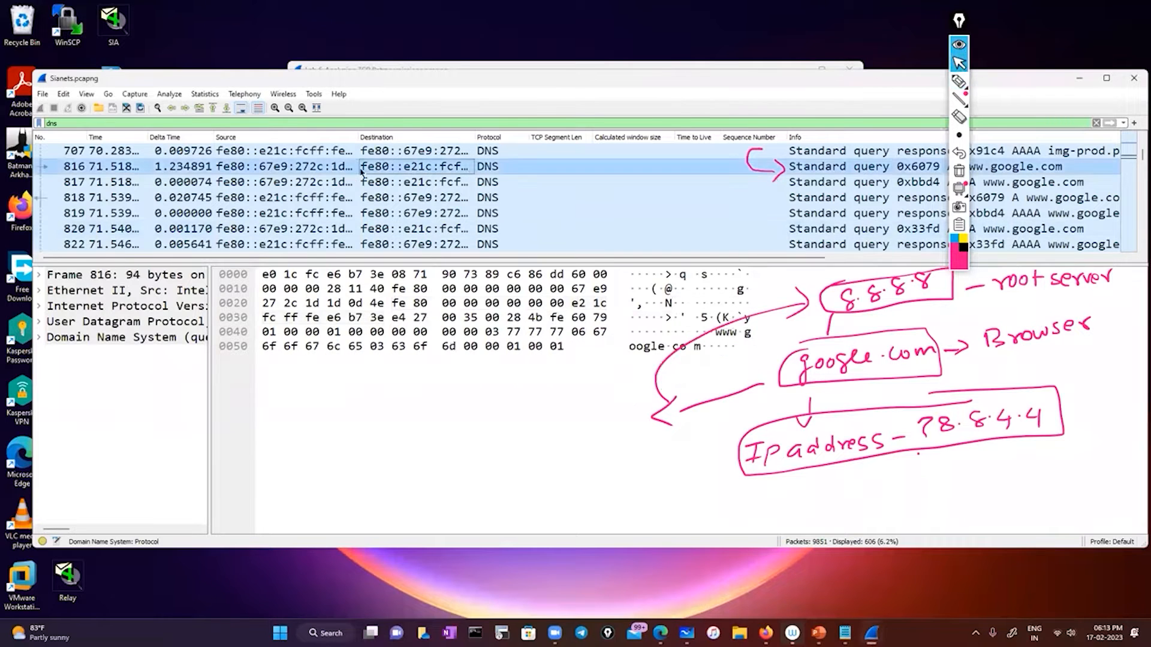
pyautogui.doubleClick(99, 168)
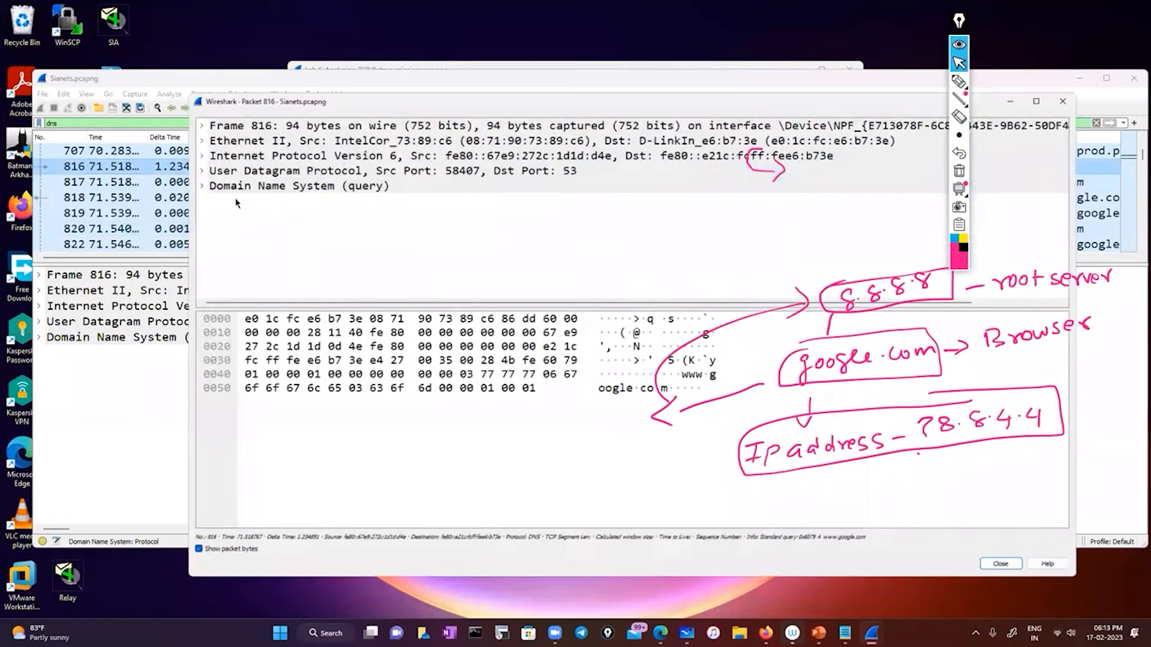
pyautogui.click(183, 181)
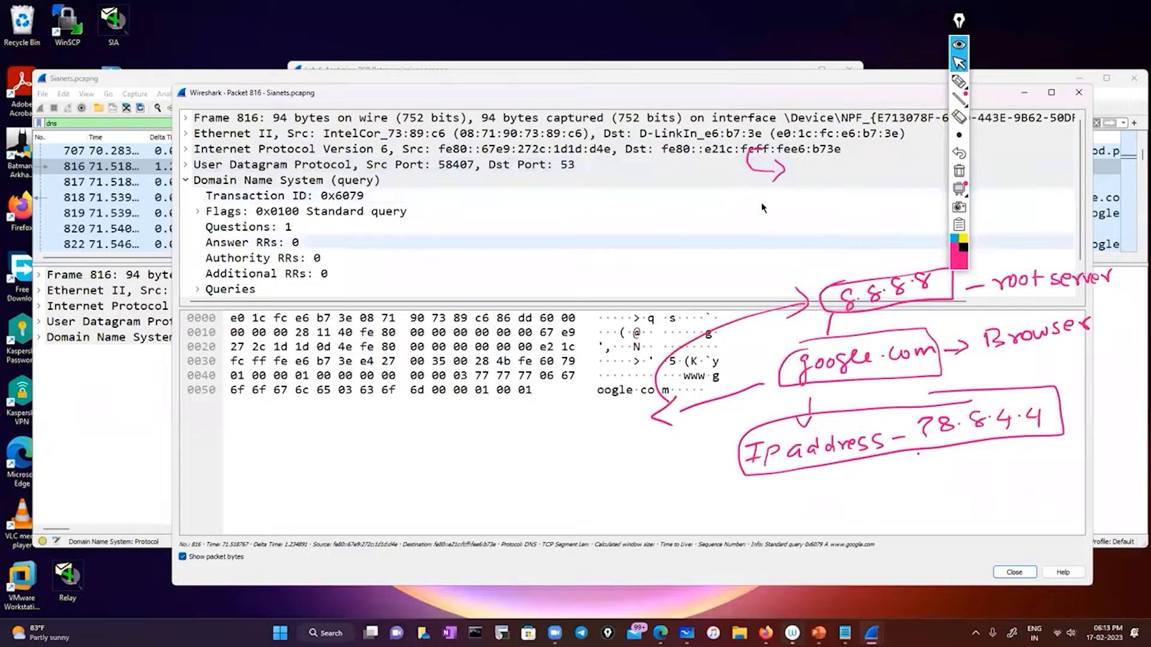
# Step: Circle destination port 53 and the User Datagram Protocol label in pink ink in the packet details
pyautogui.click(959, 81)
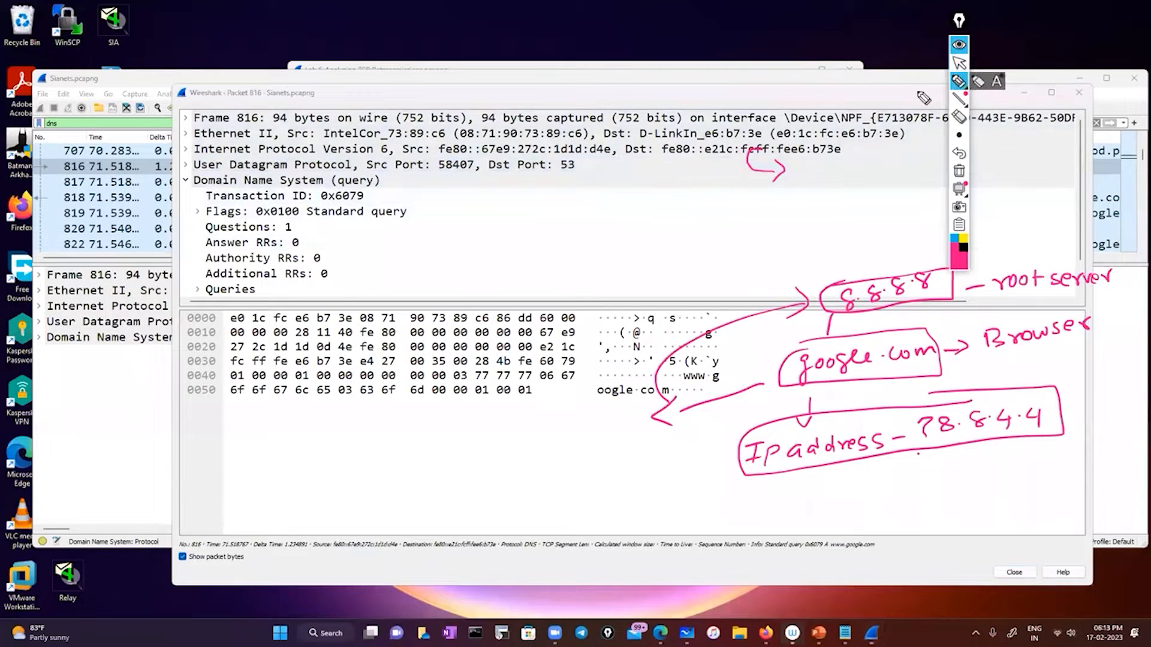
pyautogui.moveTo(568, 160); pyautogui.dragTo(562, 181)
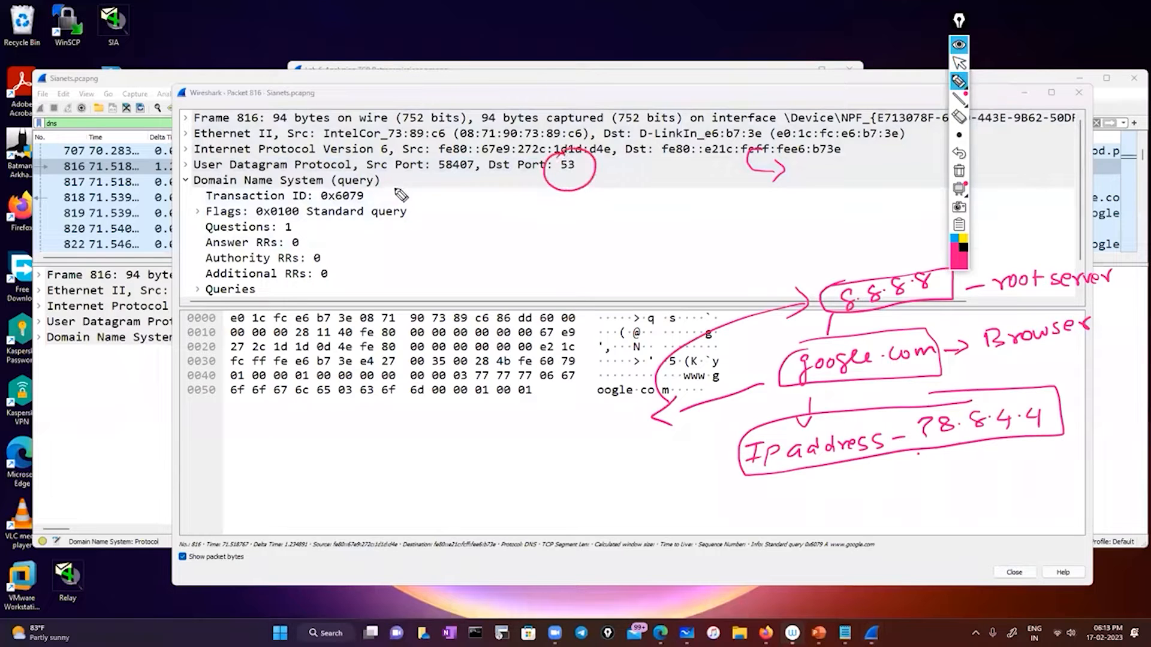
pyautogui.moveTo(207, 180)
pyautogui.mouseDown()
pyautogui.moveTo(363, 169)
pyautogui.moveTo(237, 159)
pyautogui.moveTo(199, 180)
pyautogui.mouseUp()
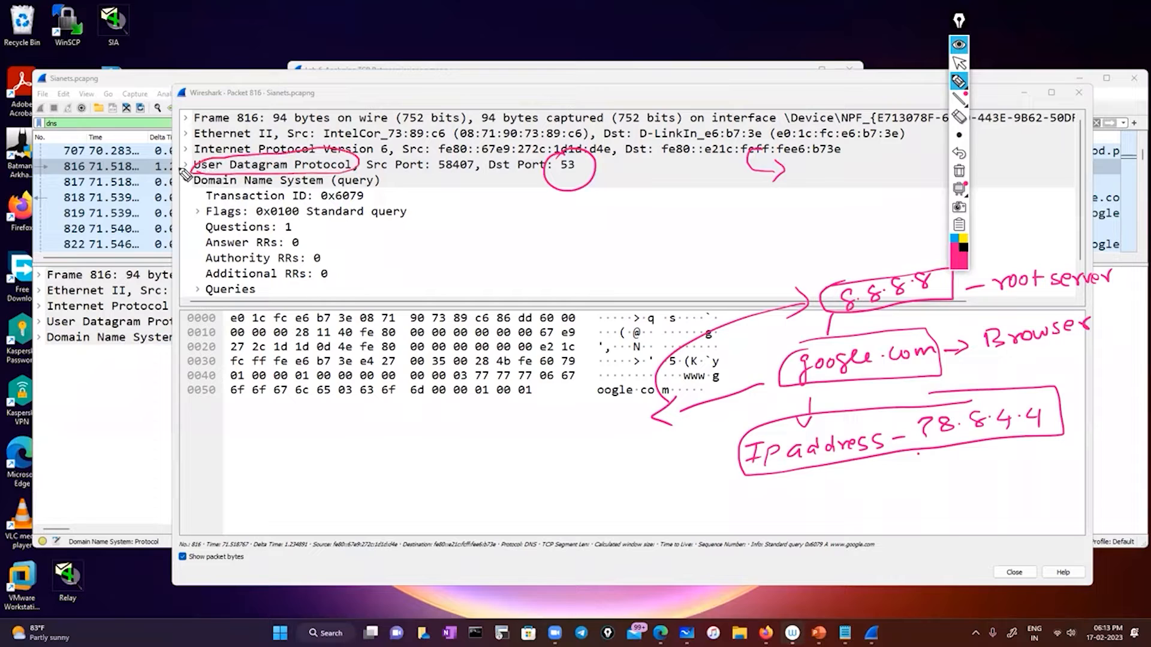
pyautogui.click(959, 63)
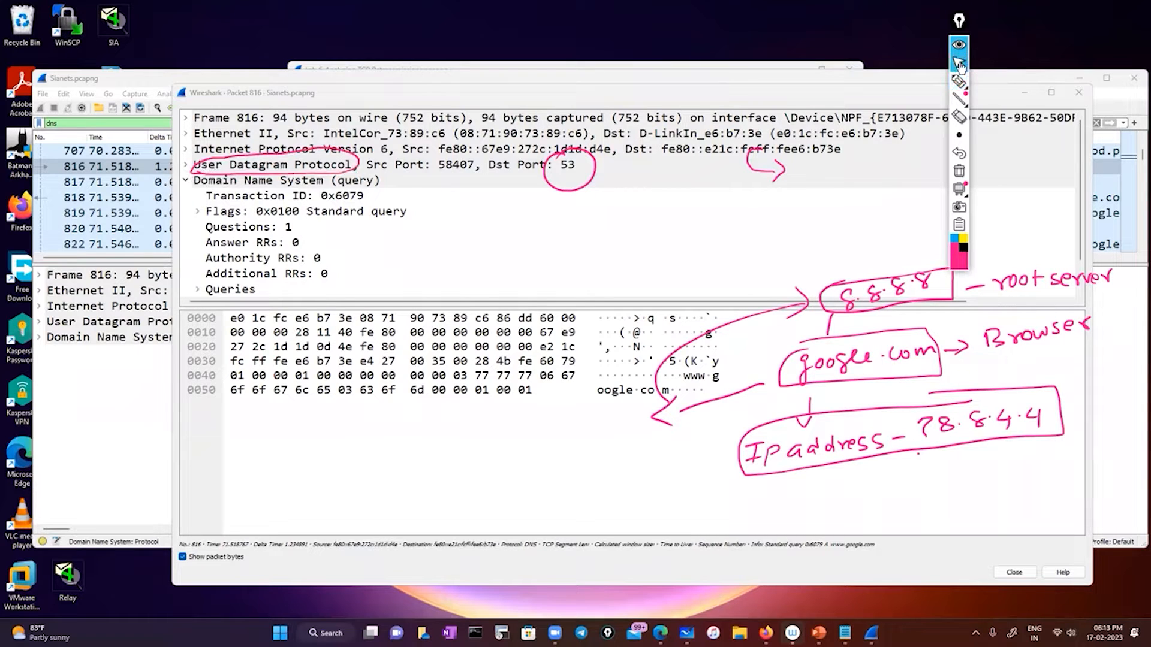
pyautogui.click(198, 291)
pyautogui.scroll(-1, 306, 259)
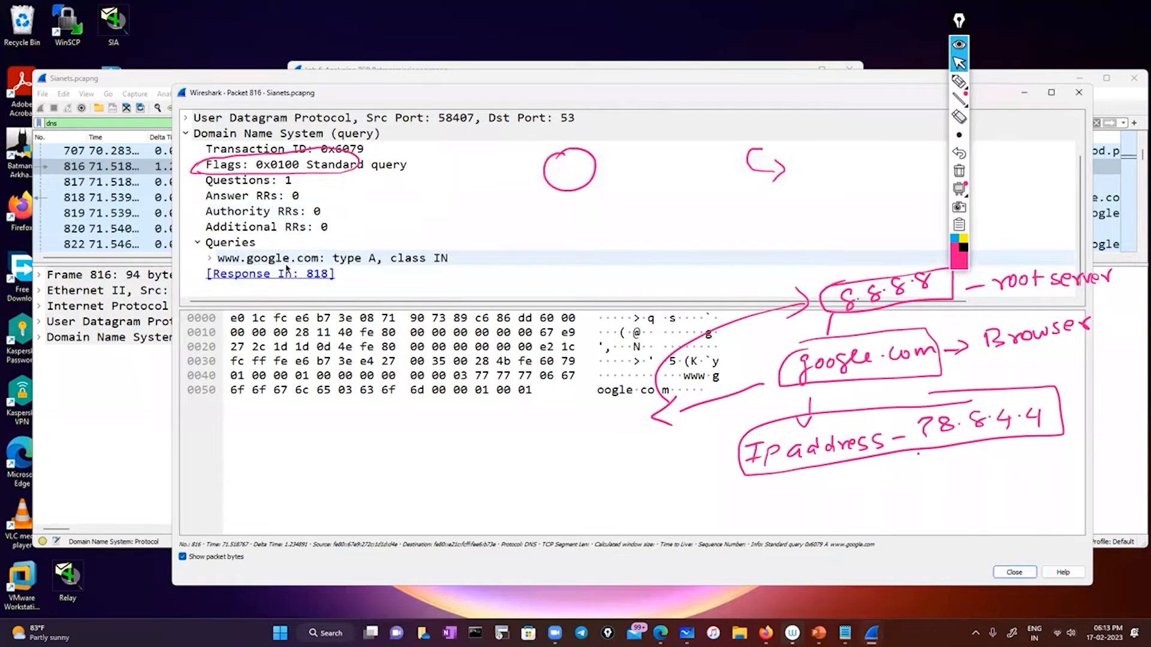
pyautogui.click(209, 258)
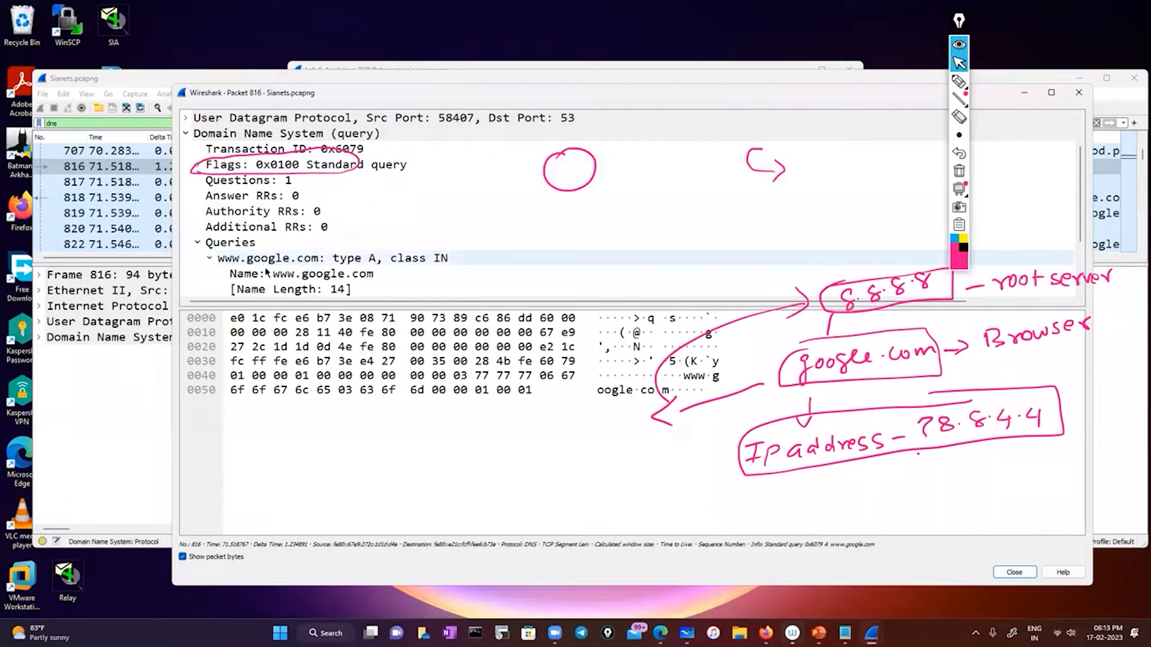
pyautogui.scroll(-2, 241, 254)
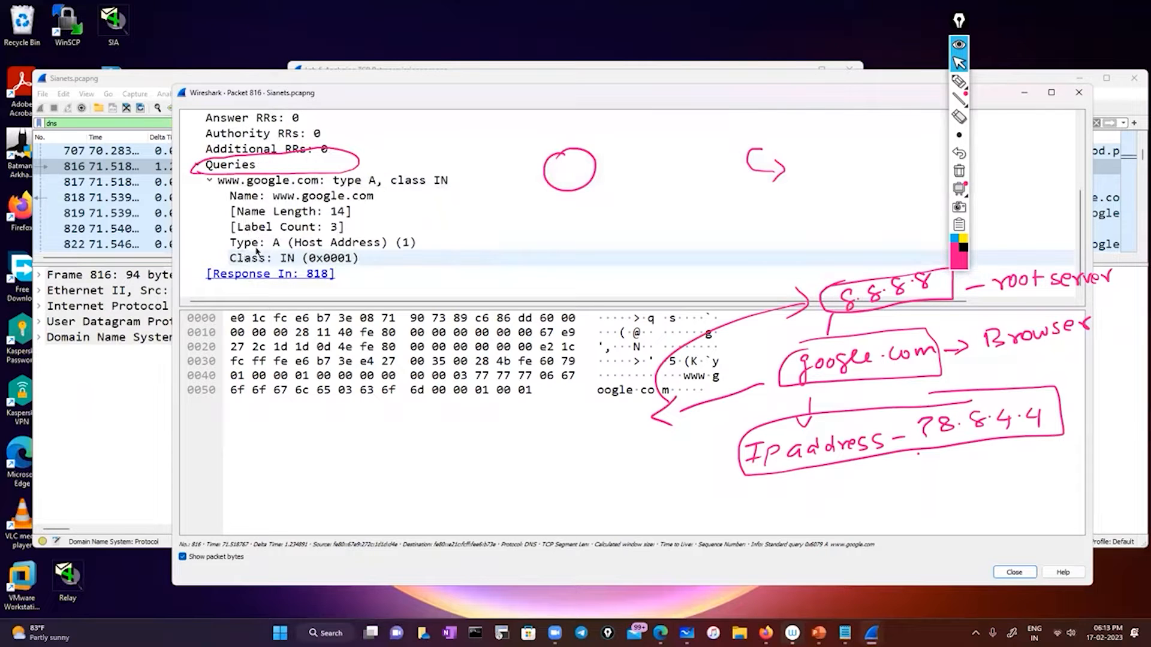
pyautogui.click(267, 245)
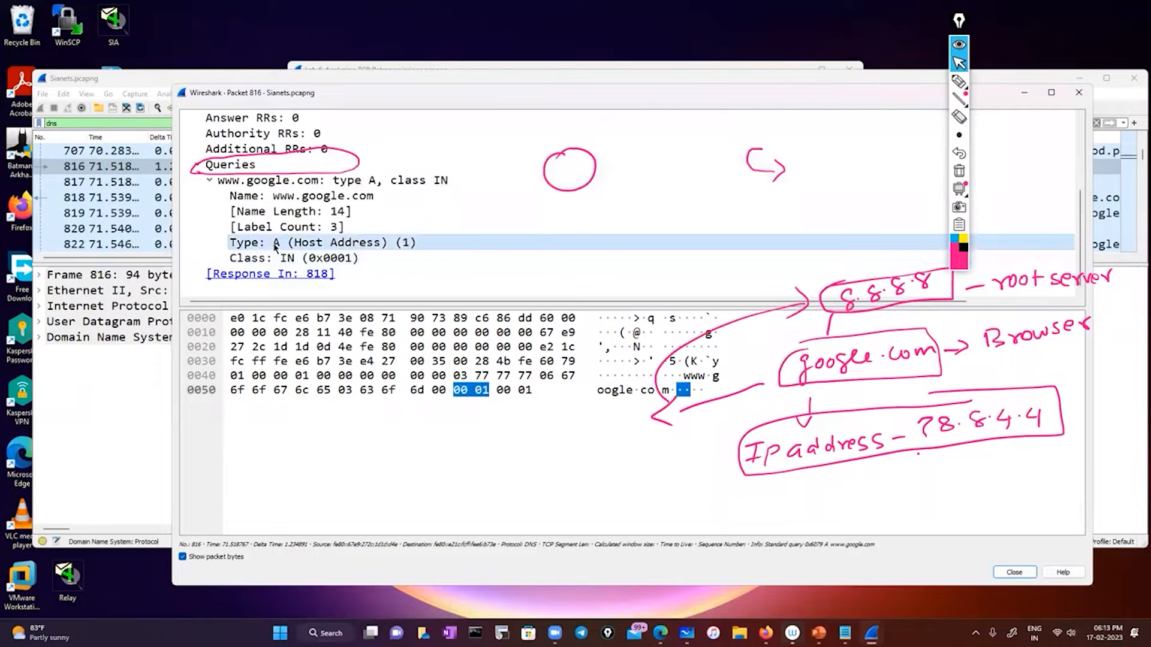
pyautogui.click(269, 201)
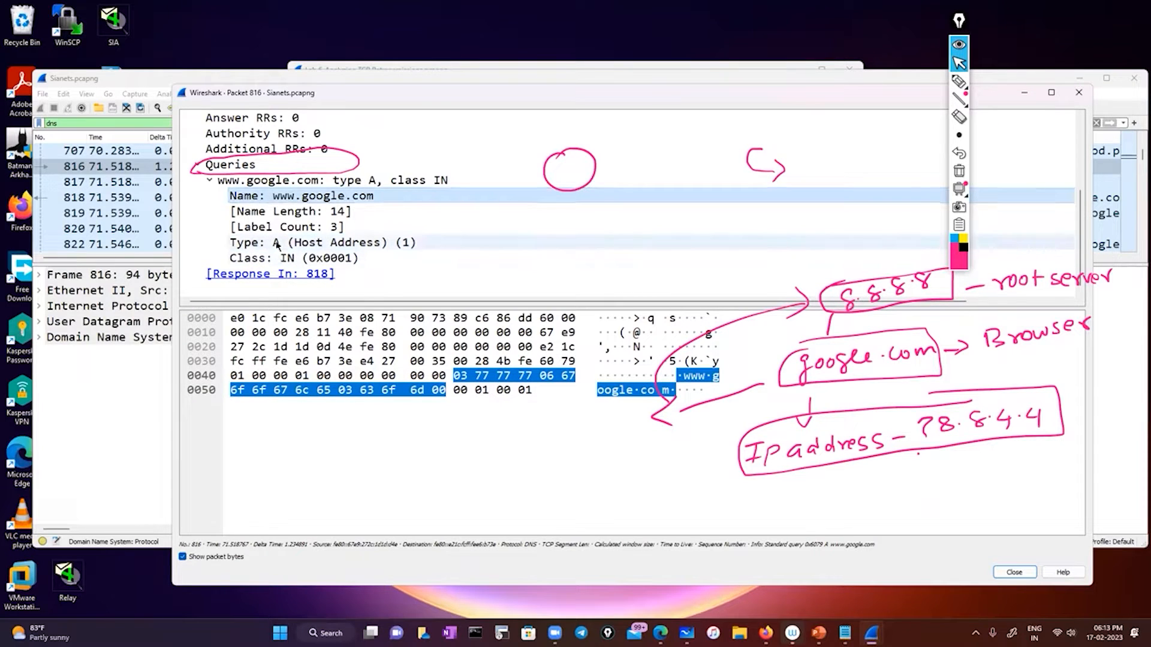
pyautogui.scroll(3, 276, 244)
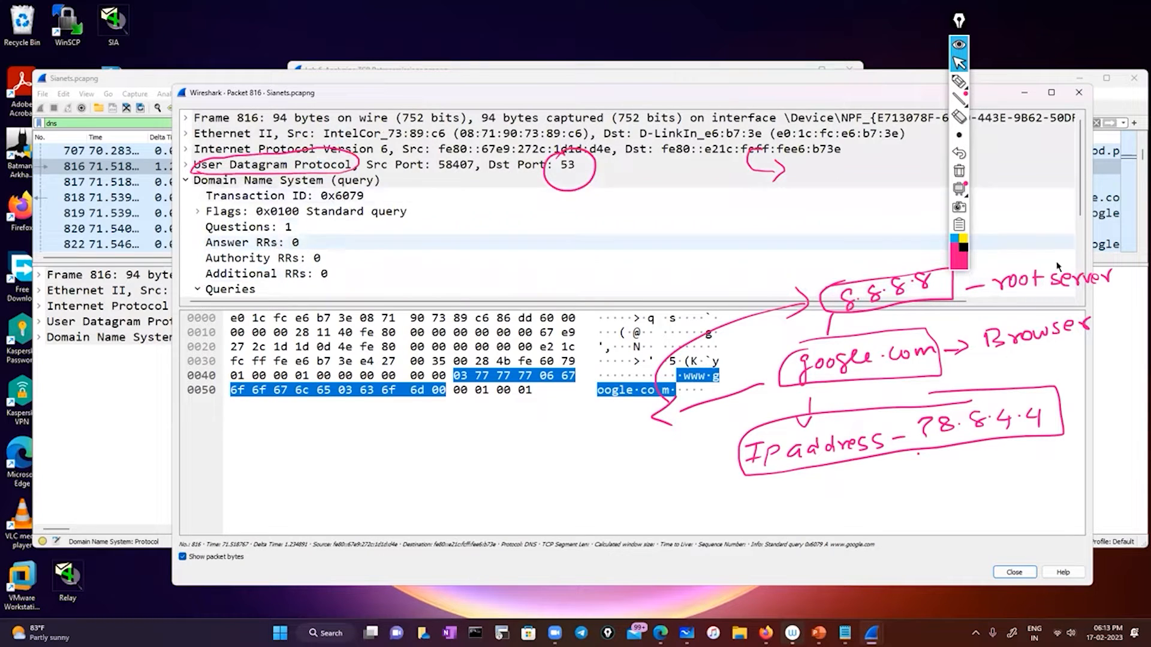
pyautogui.click(959, 174)
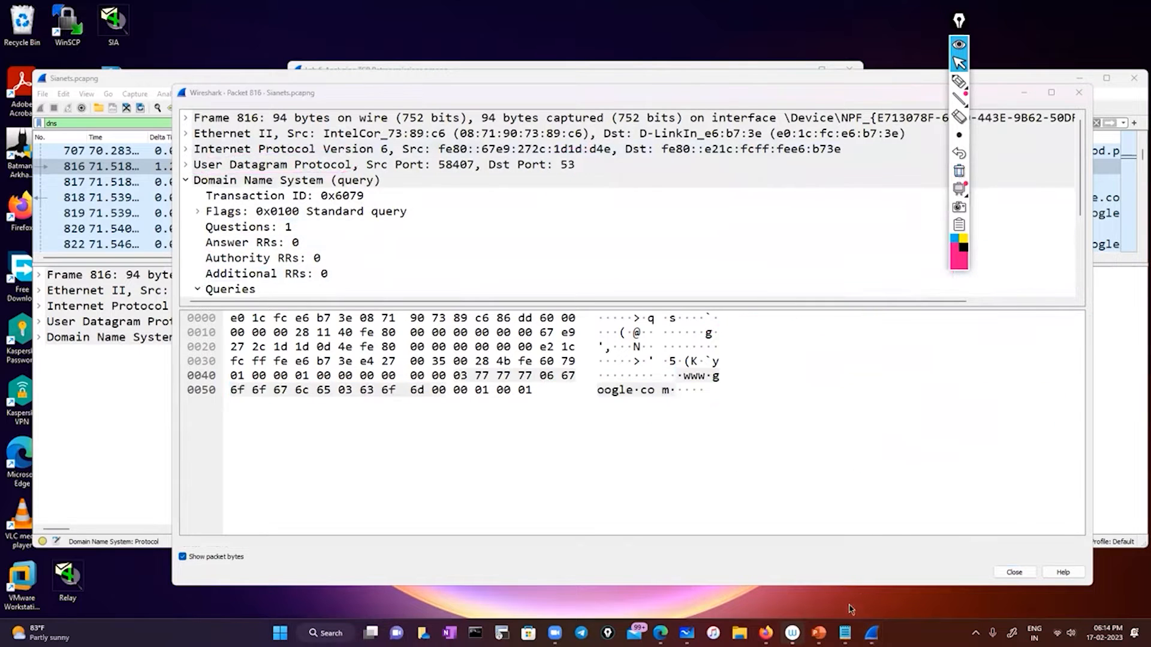
# Step: Copy the filter text dns.count.queries from the Notepad notes, then close the packet 816 window in Wireshark
pyautogui.click(845, 633)
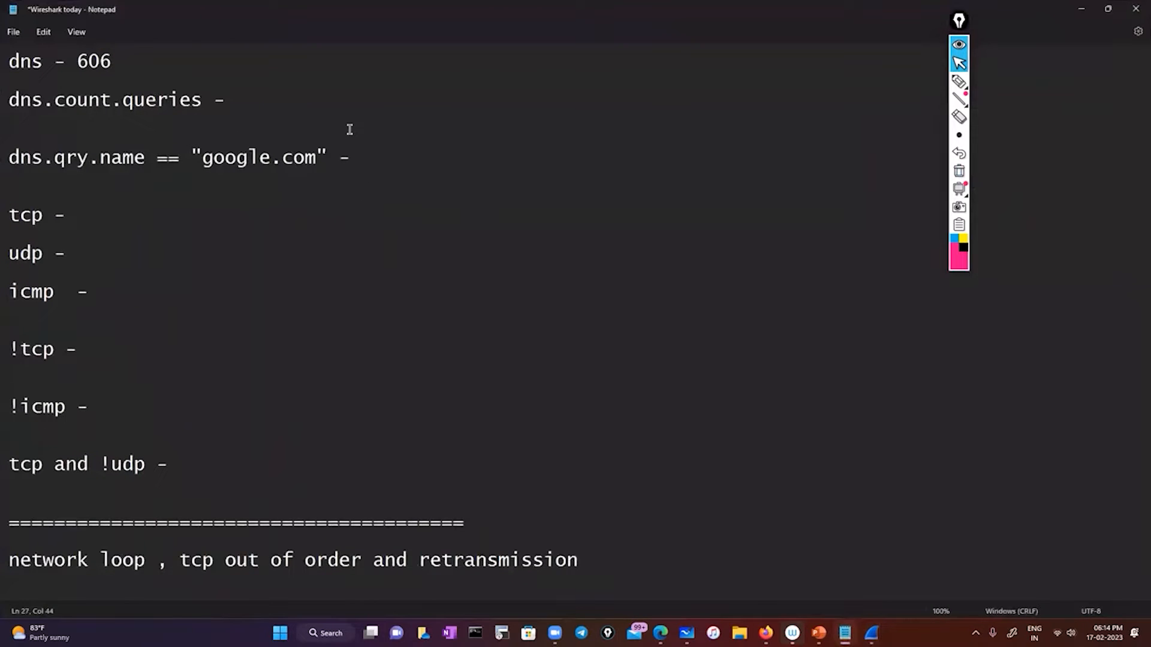
pyautogui.moveTo(9, 99); pyautogui.dragTo(202, 98)
pyautogui.rightClick(191, 105)
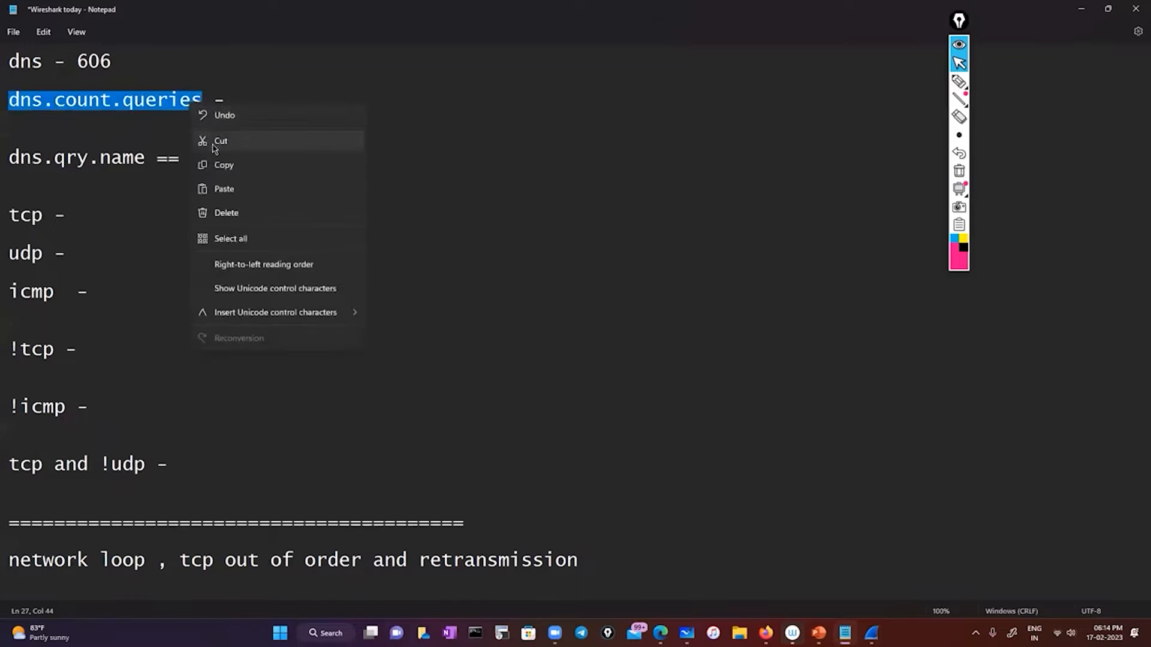
pyautogui.click(223, 162)
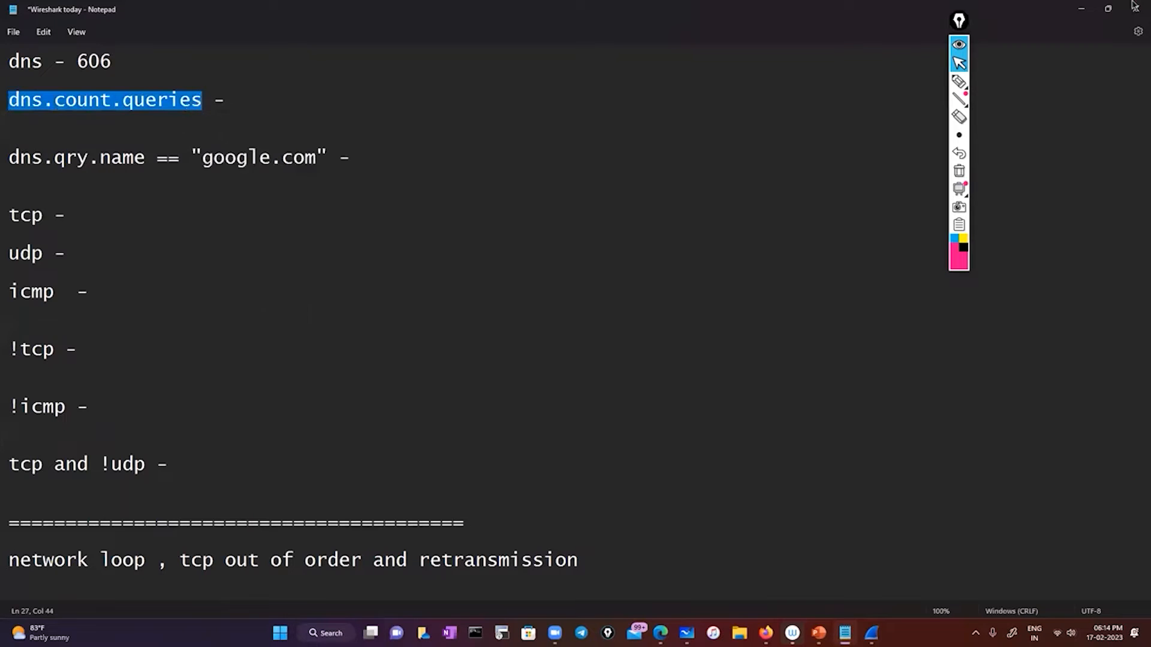
pyautogui.click(1086, 10)
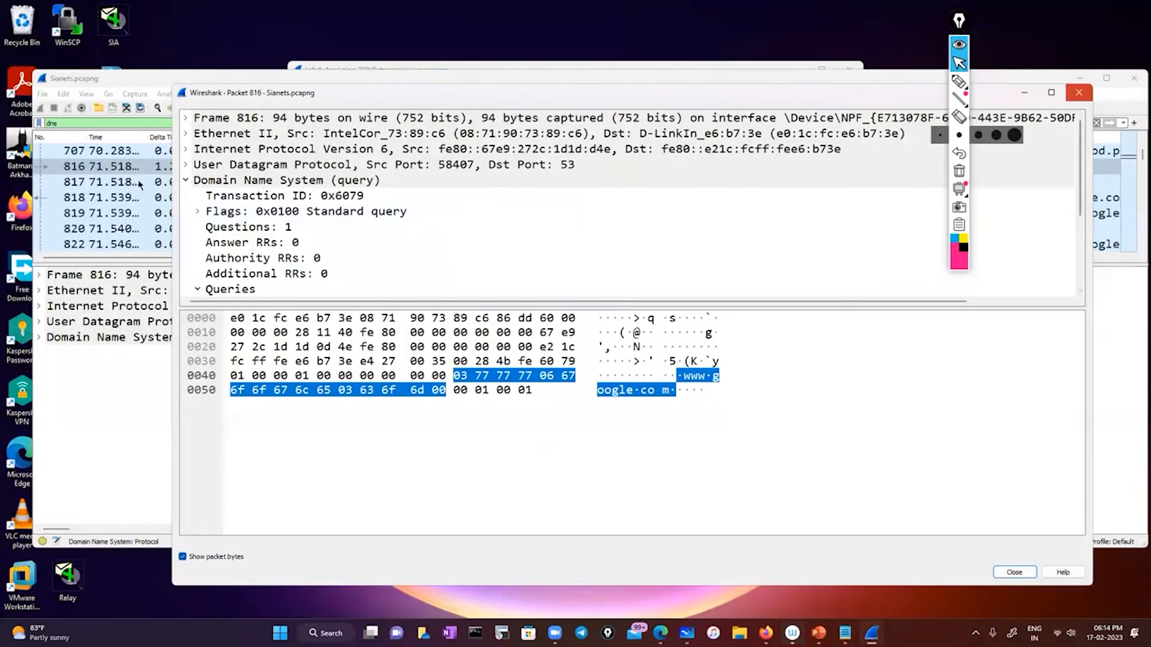
pyautogui.click(1078, 92)
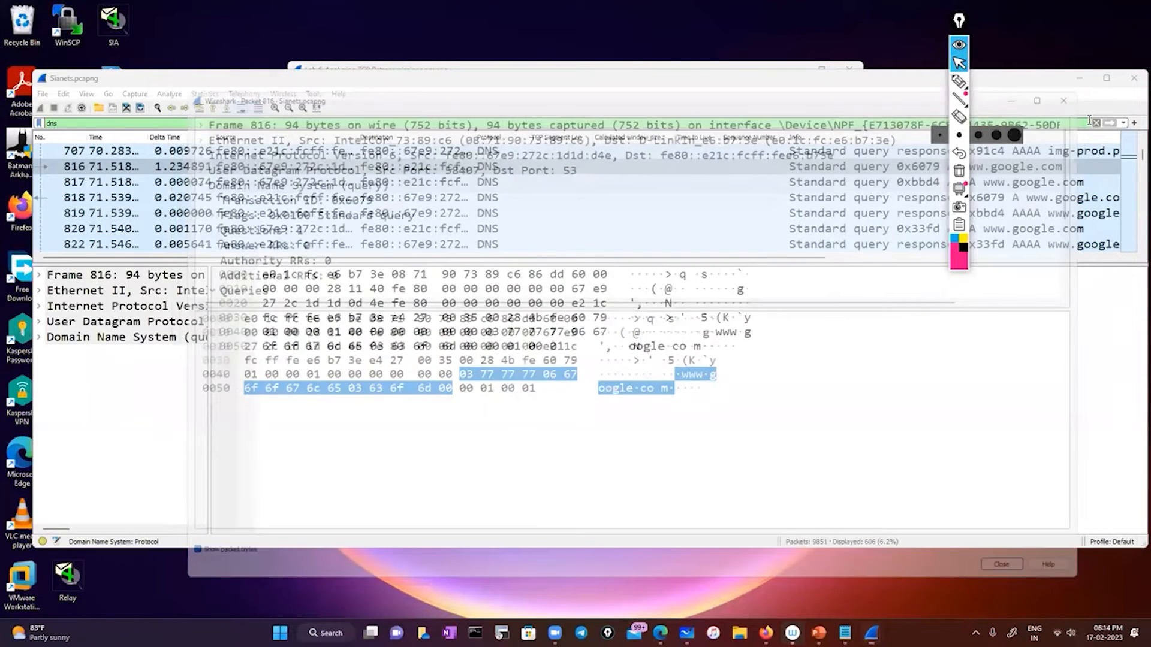
# Step: Replace the dns display filter on the Sianets capture with the copied filter dns.count.queries and apply it
pyautogui.press('BackSpace')
pyautogui.press('BackSpace')
pyautogui.press('BackSpace')
pyautogui.press('Return')
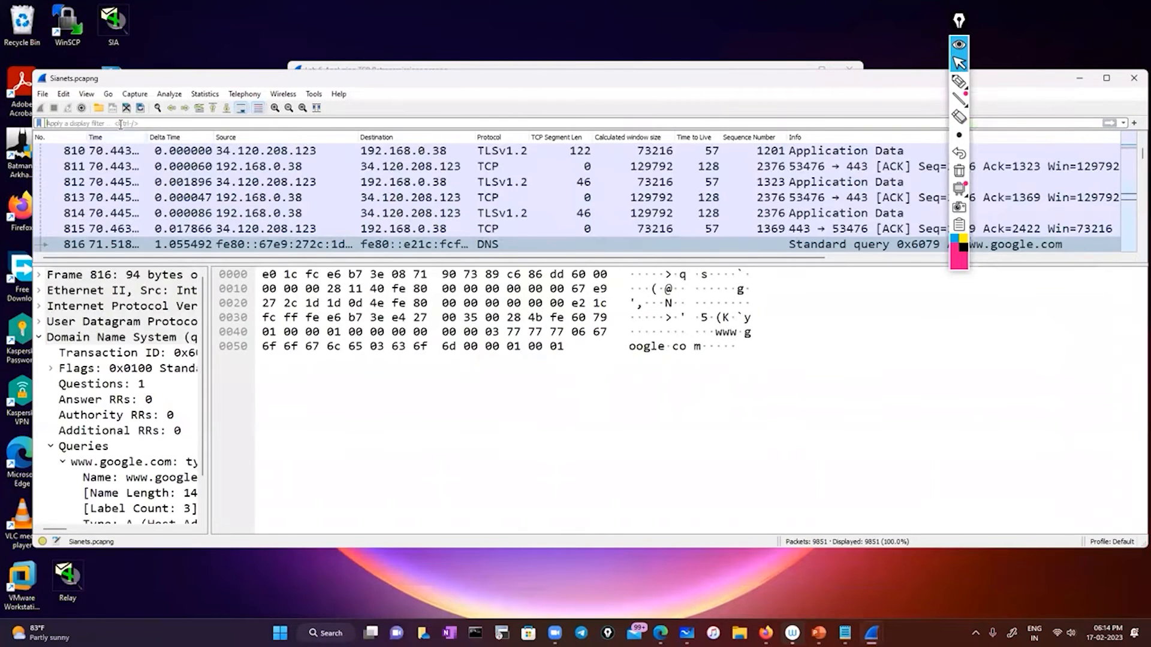
pyautogui.hotkey('ctrl', 'v')
pyautogui.press('Return')
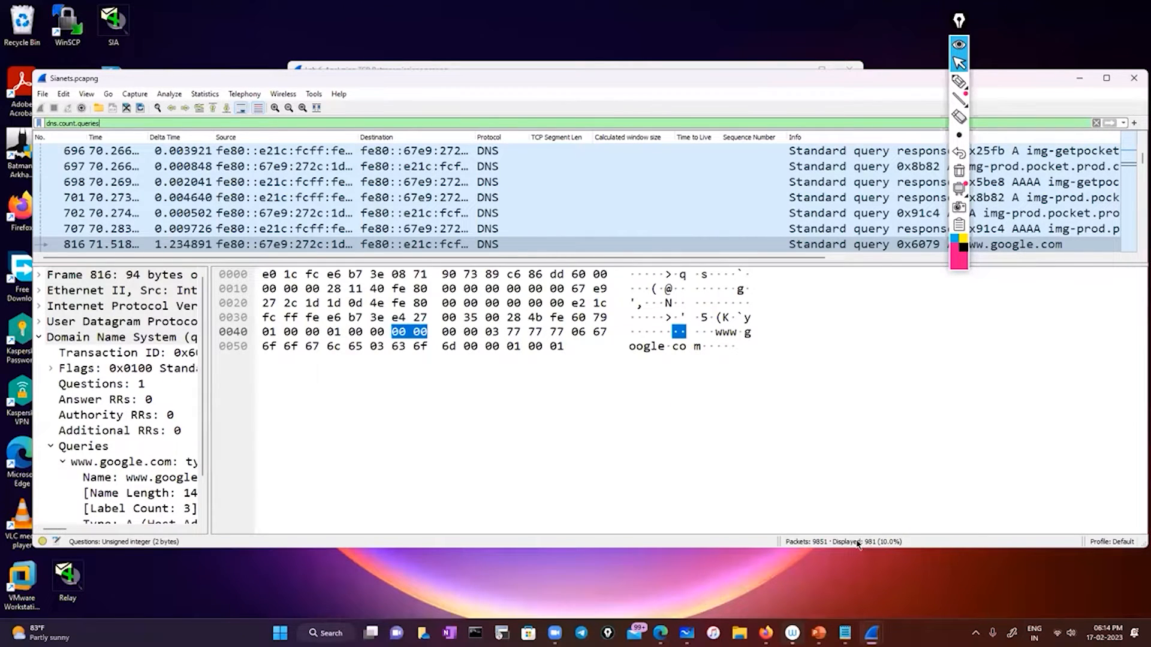
# Step: Browse the packets matching dns.count.queries, examining the queried domain names and responses in the Info column
pyautogui.scroll(-15, 699, 181)
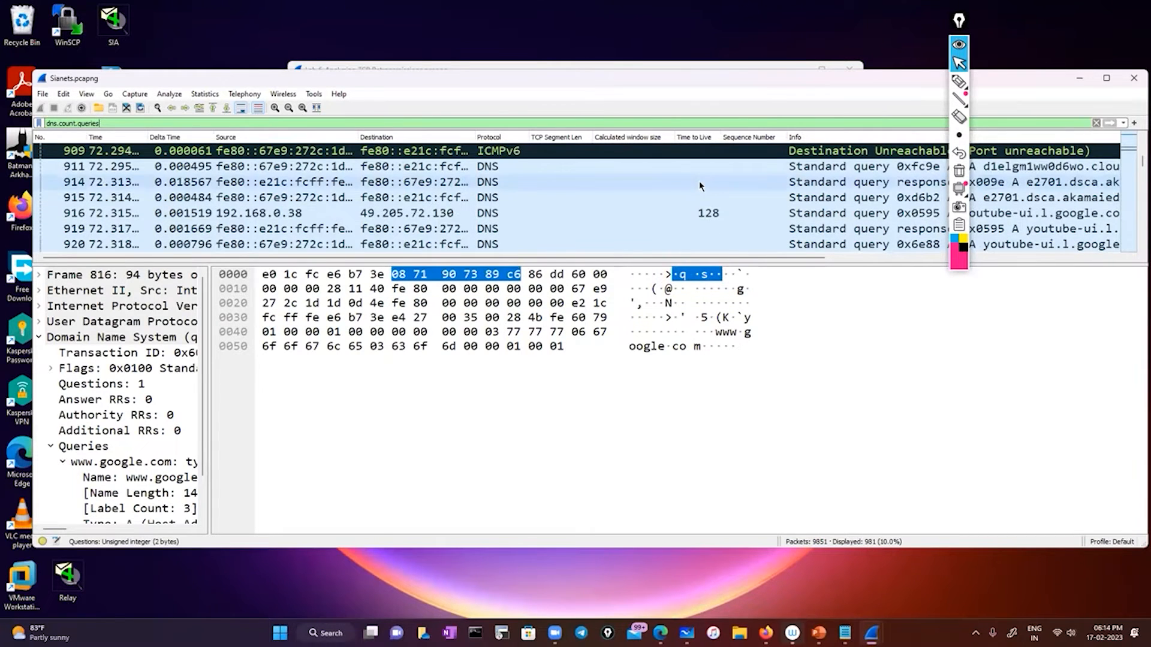
pyautogui.scroll(-8, 699, 186)
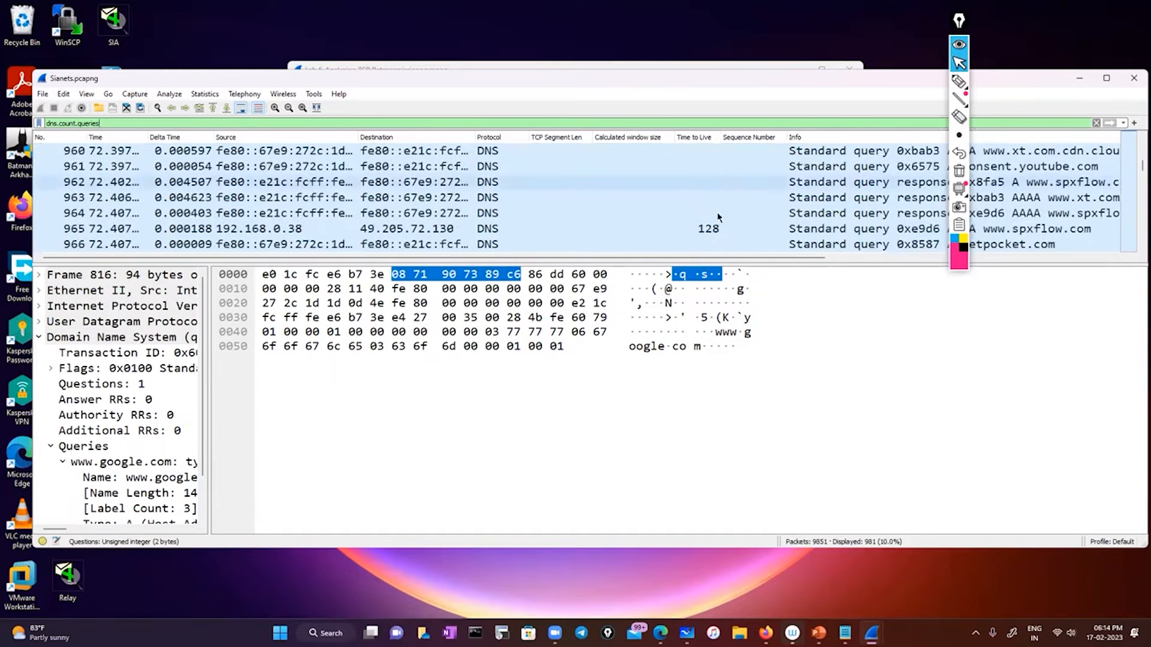
pyautogui.hscroll(5, 830, 259)
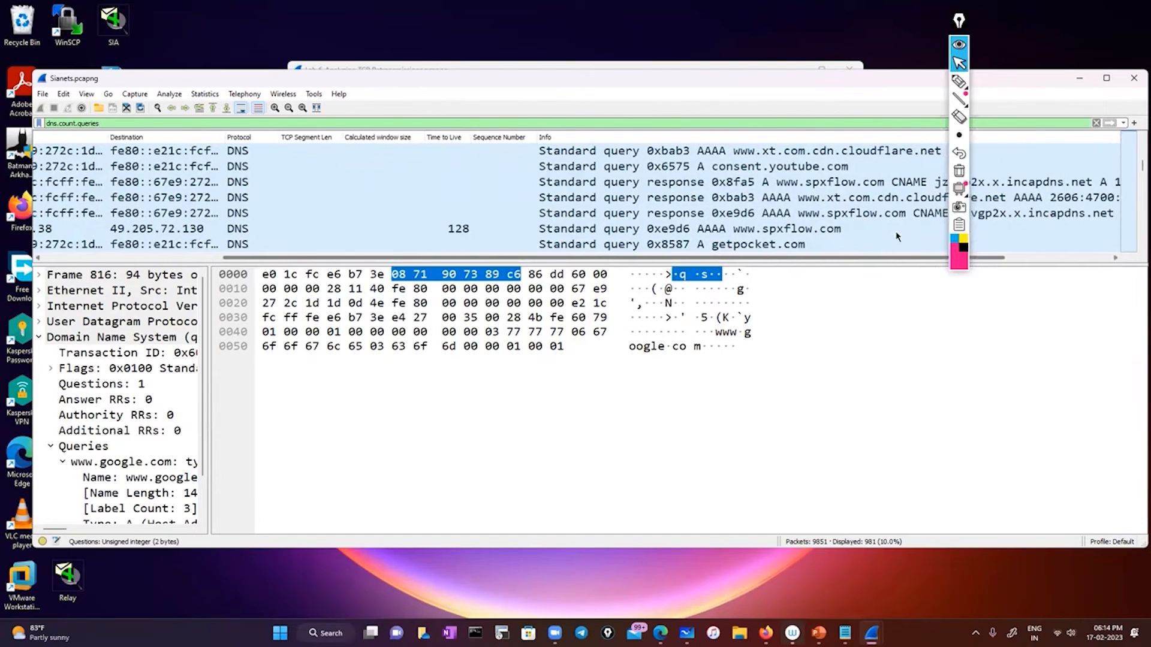
pyautogui.moveTo(898, 236); pyautogui.dragTo(900, 235)
pyautogui.scroll(1, 849, 219)
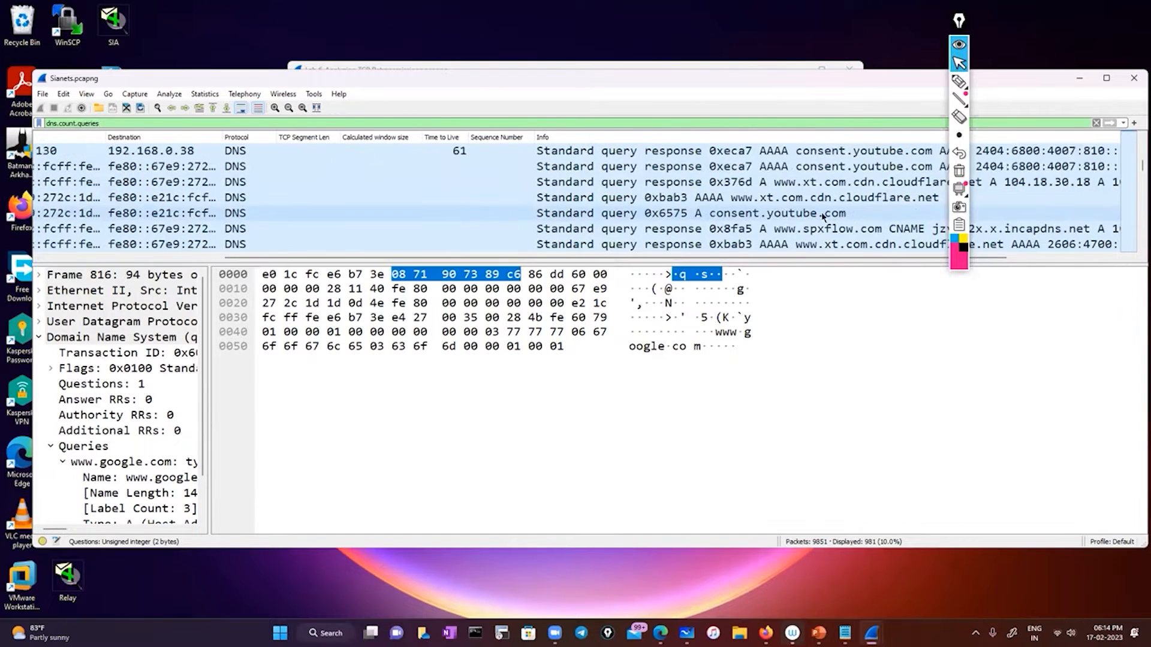
pyautogui.scroll(2, 821, 216)
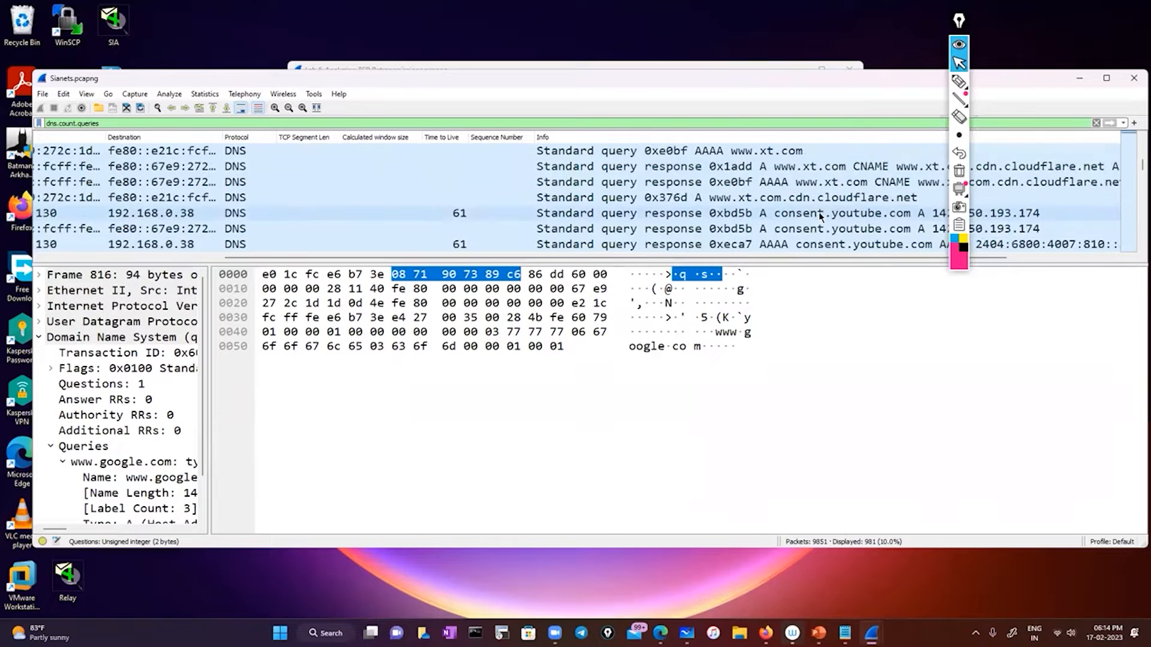
pyautogui.scroll(6, 821, 199)
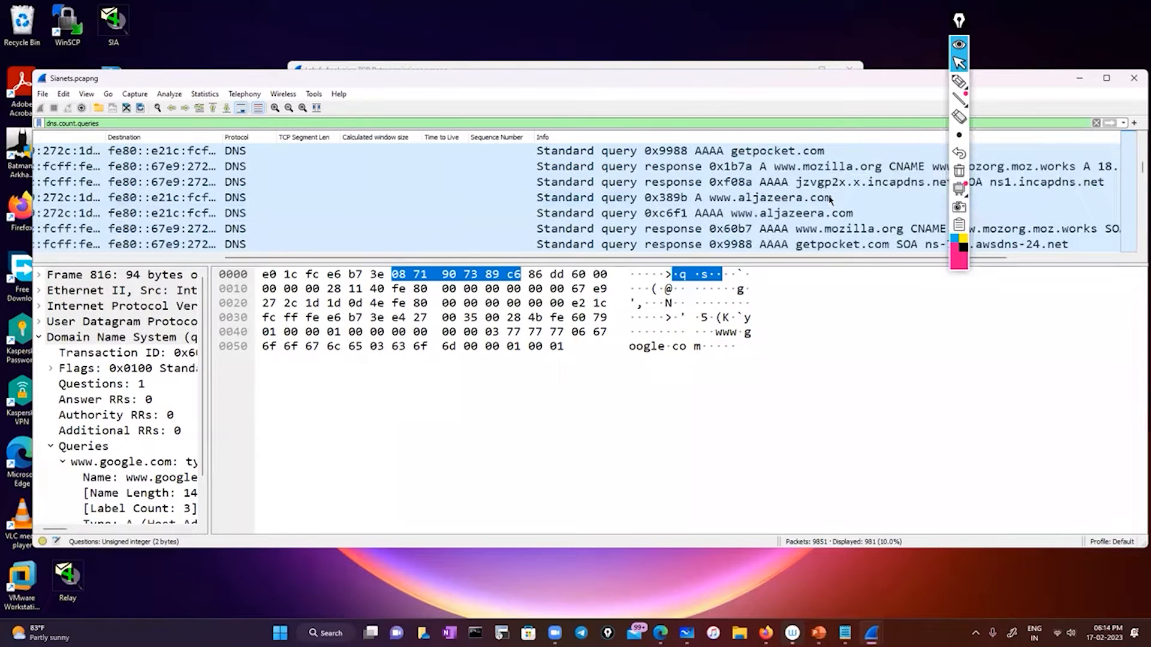
pyautogui.scroll(3, 831, 199)
pyautogui.scroll(8, 830, 199)
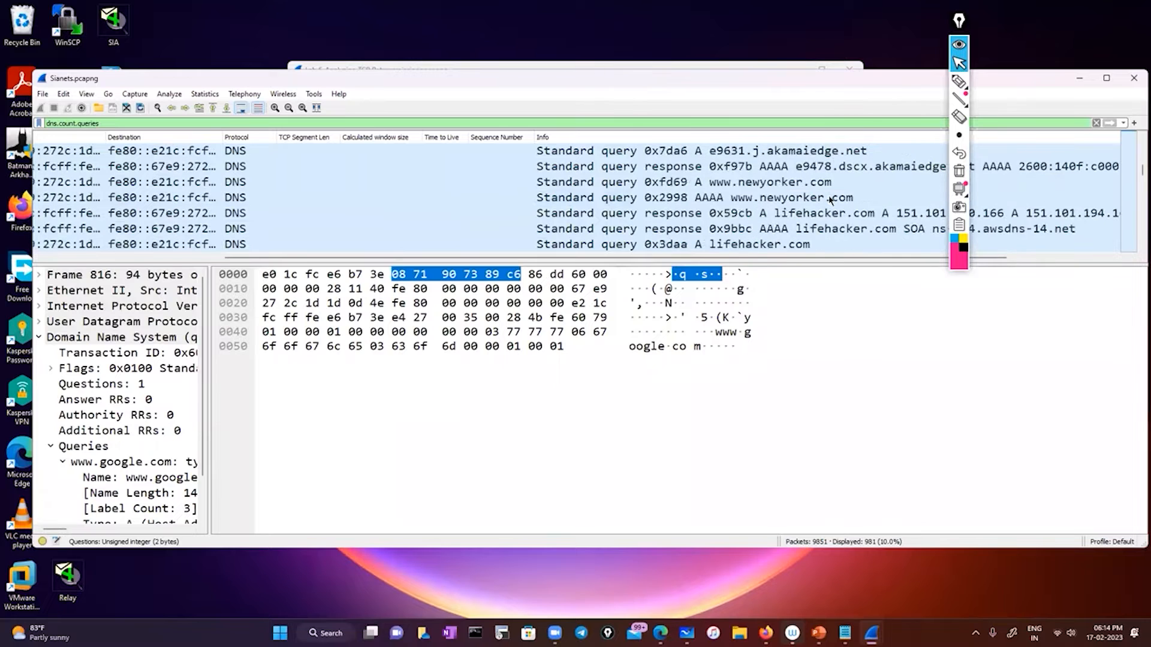
pyautogui.scroll(-8, 743, 242)
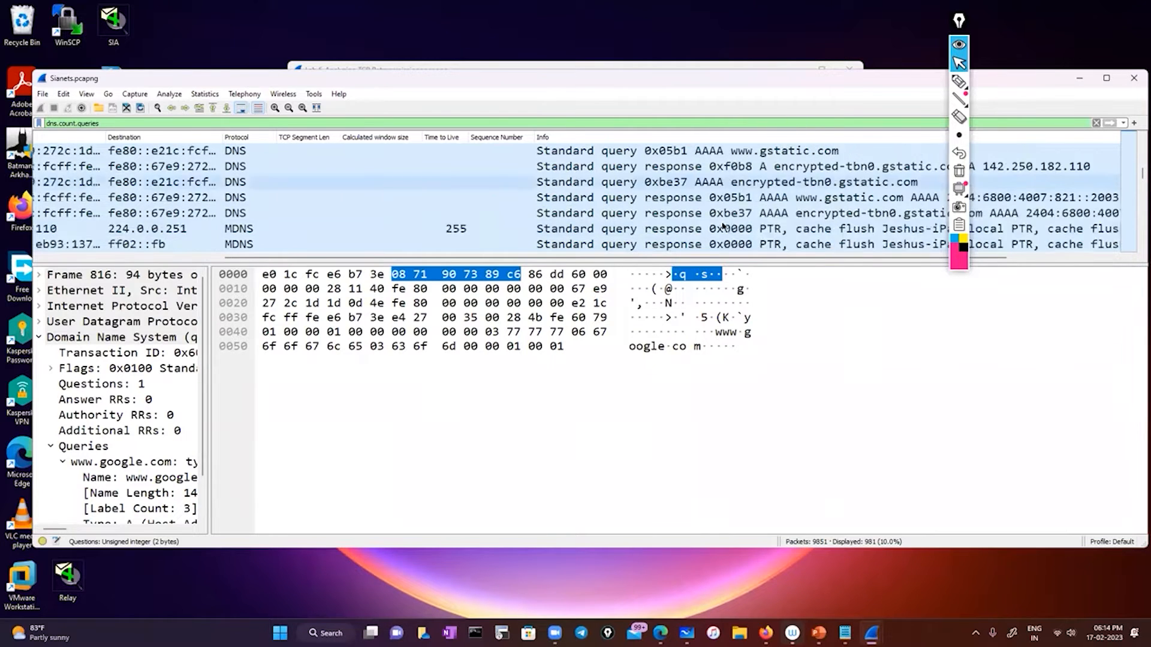
pyautogui.scroll(-8, 724, 227)
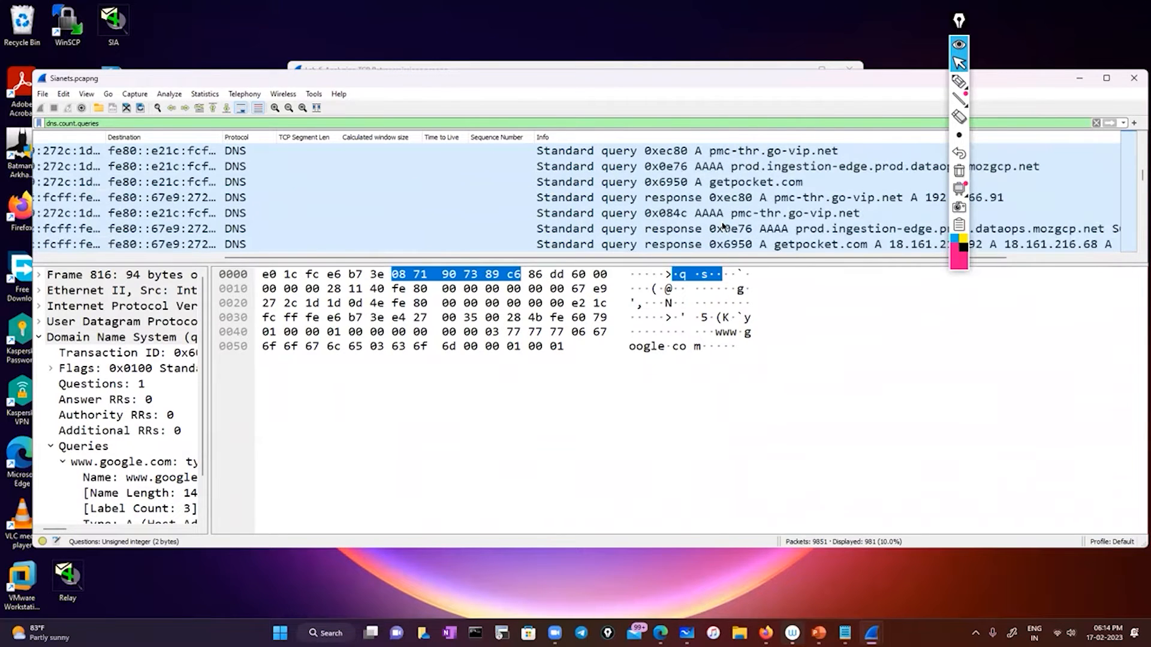
pyautogui.scroll(-5, 722, 226)
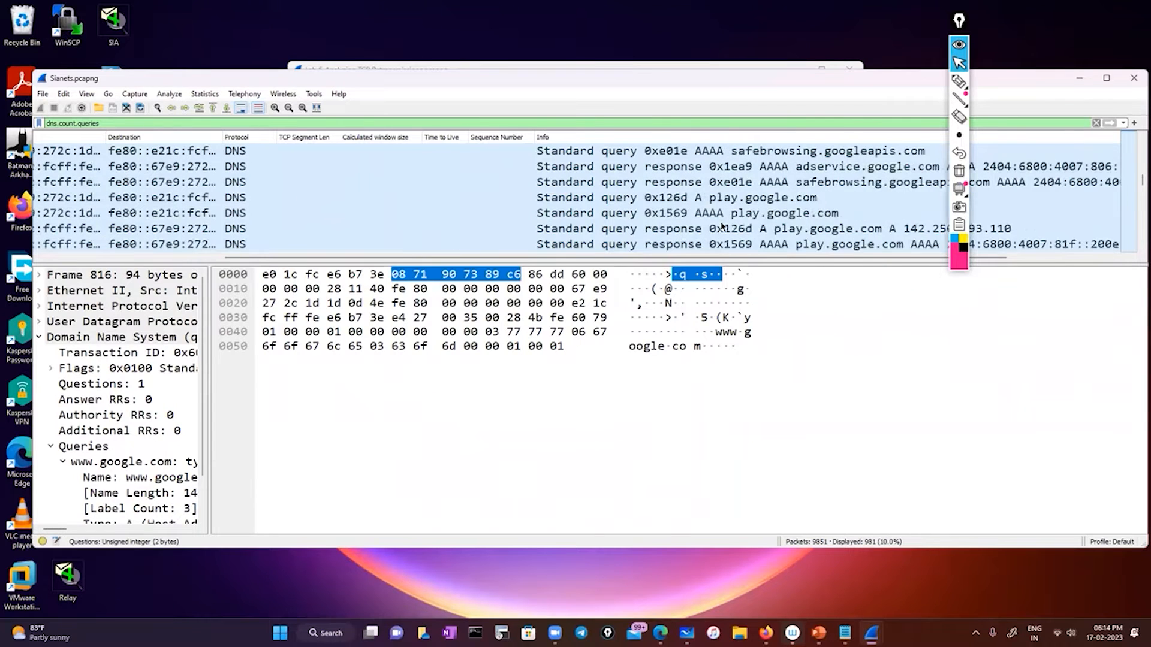
# Step: Select the type A query for googleads.g.doubleclick.net, then examine the DNS and MDNS packets after it and the displayed packet count
pyautogui.click(746, 229)
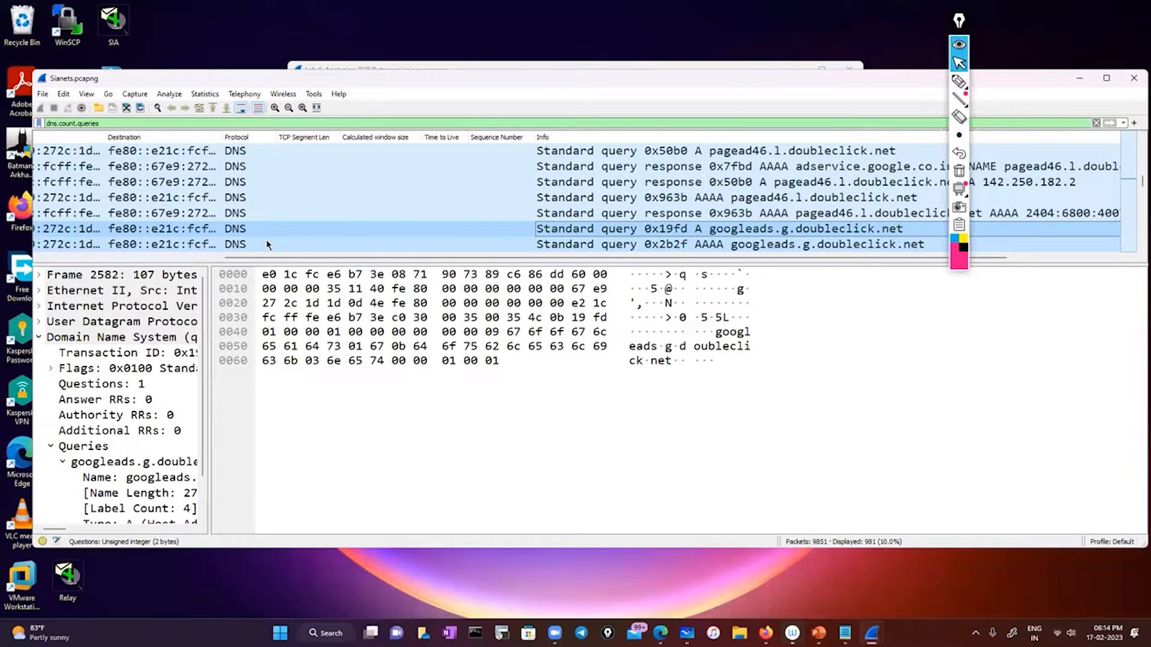
pyautogui.scroll(-1, 268, 244)
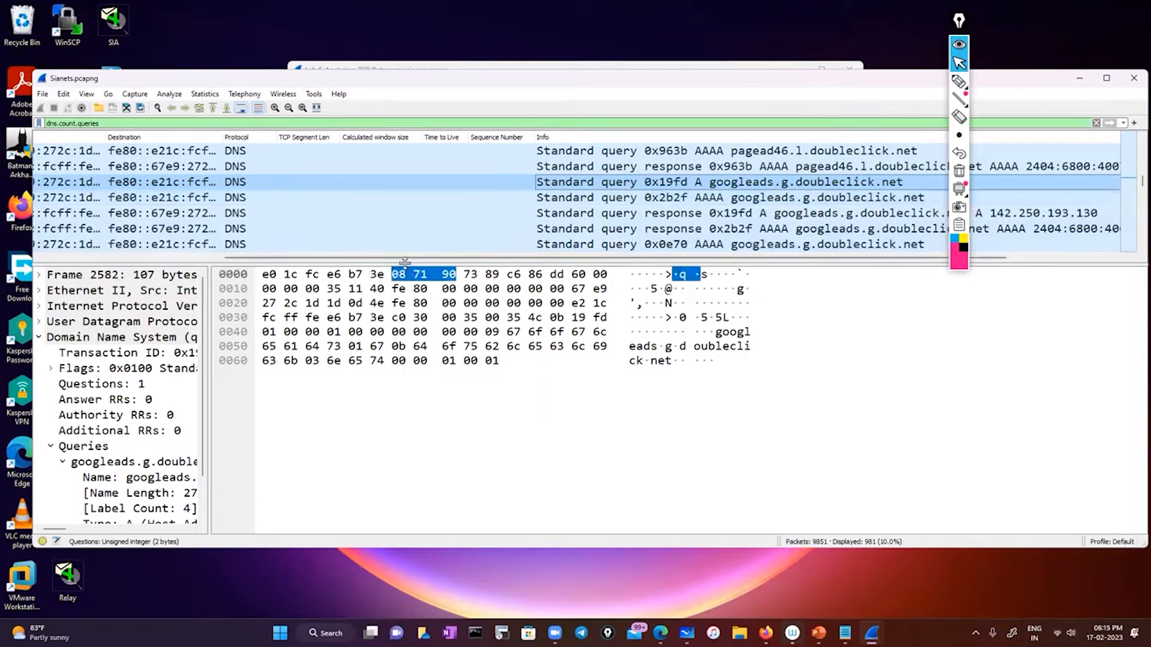
pyautogui.scroll(-3, 407, 229)
pyautogui.scroll(-5, 405, 225)
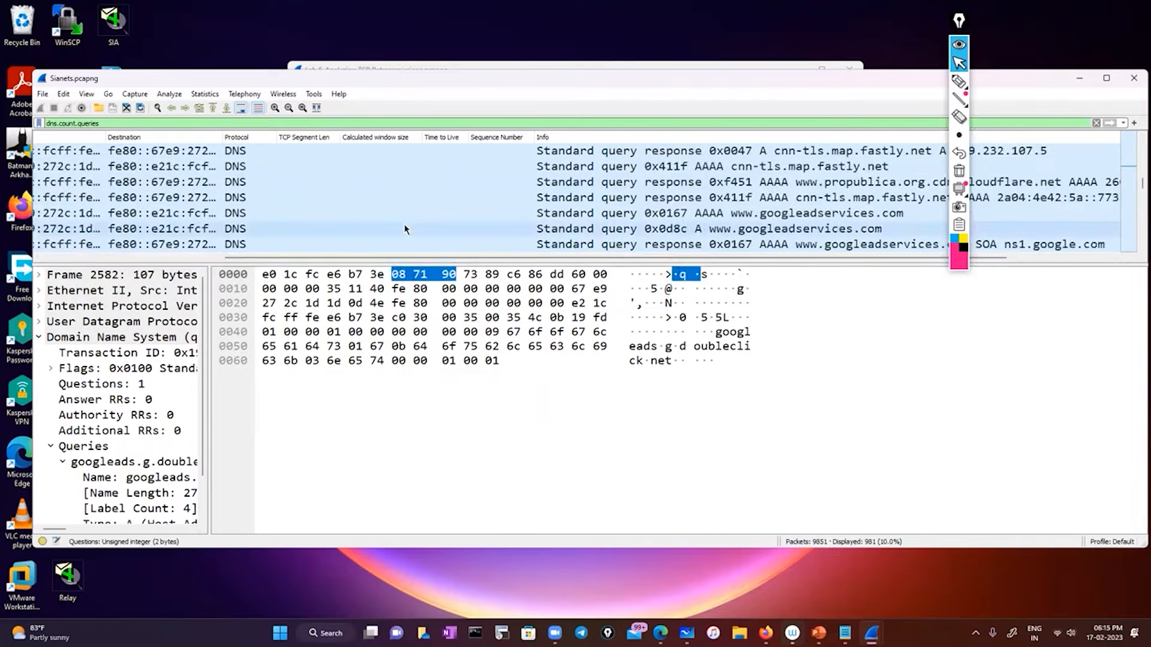
pyautogui.scroll(-5, 402, 230)
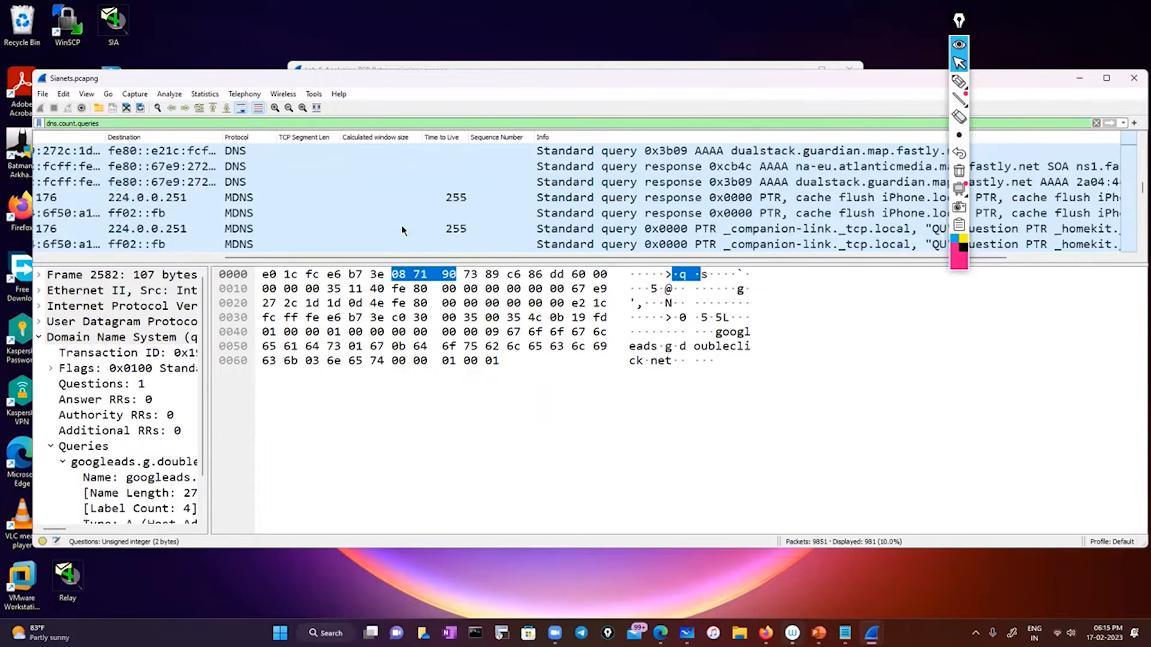
pyautogui.scroll(-8, 402, 230)
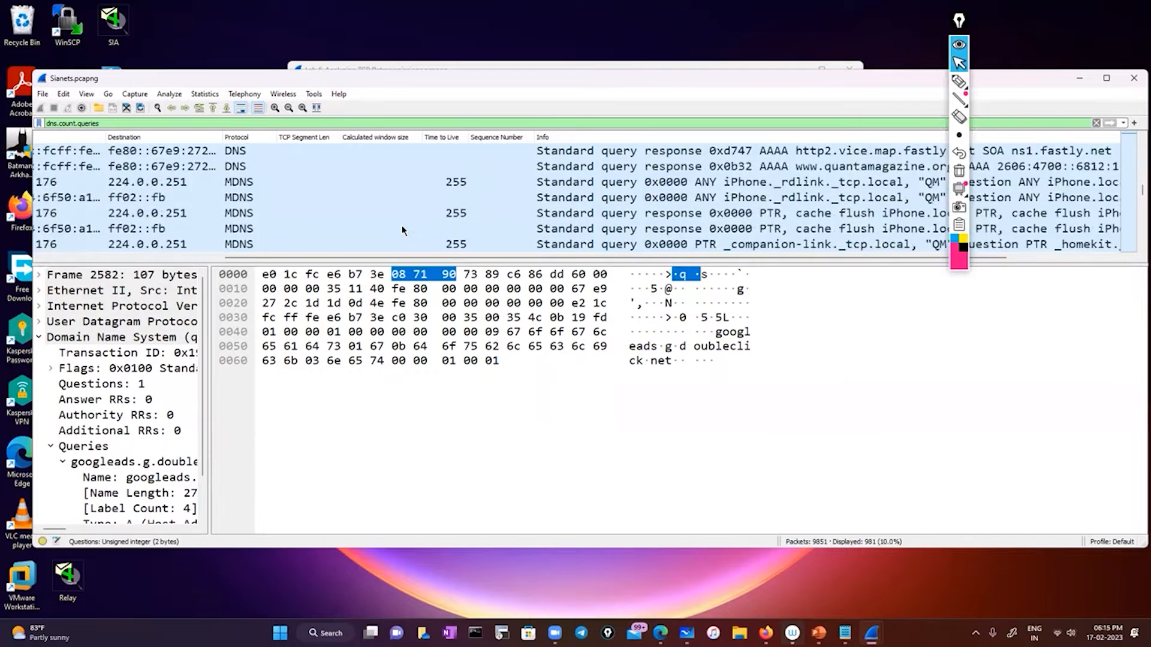
pyautogui.scroll(-3, 402, 230)
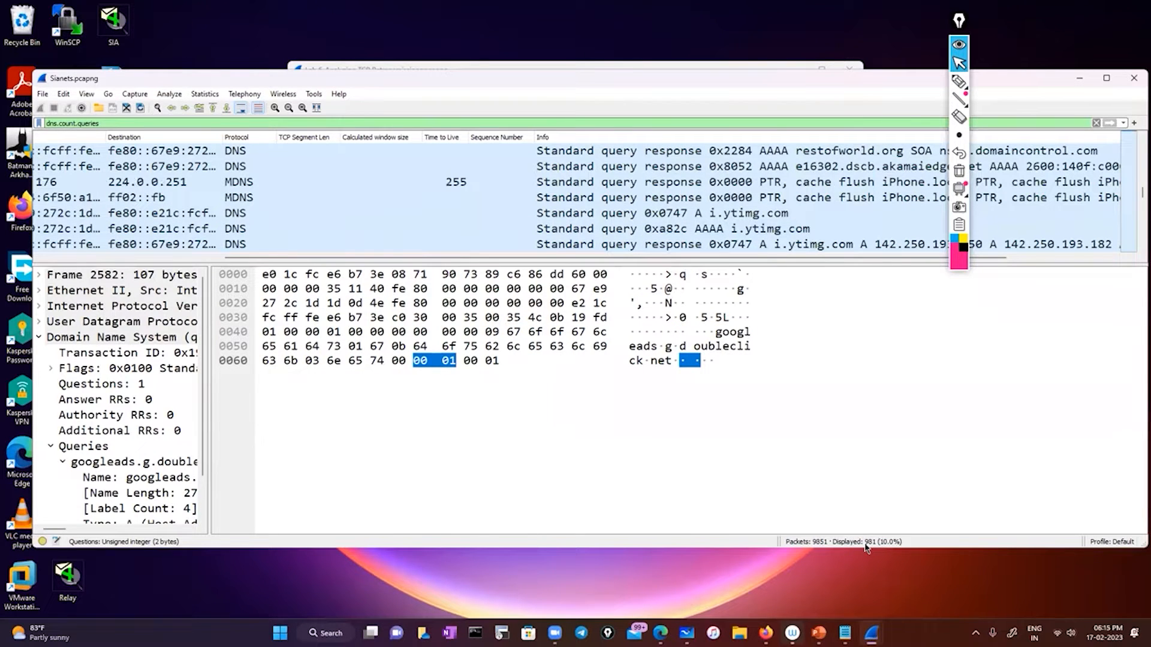
# Step: Switch to the Notepad notes and record 981 as the packet count beside dns.count.queries
pyautogui.click(846, 633)
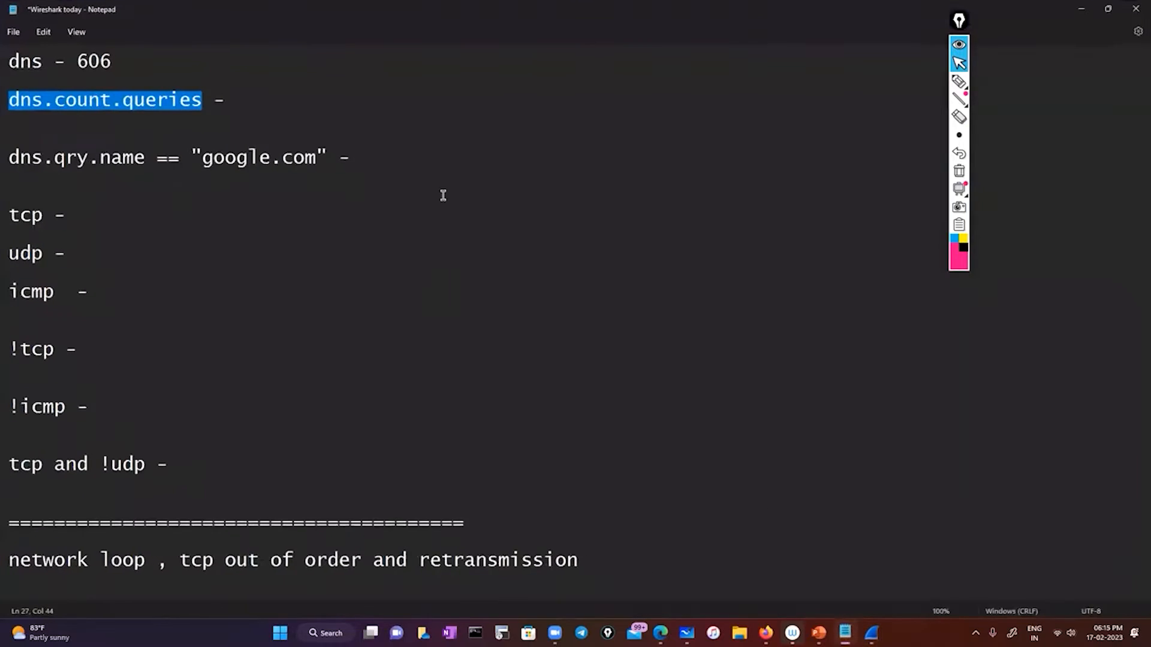
pyautogui.click(413, 155)
pyautogui.write('981')
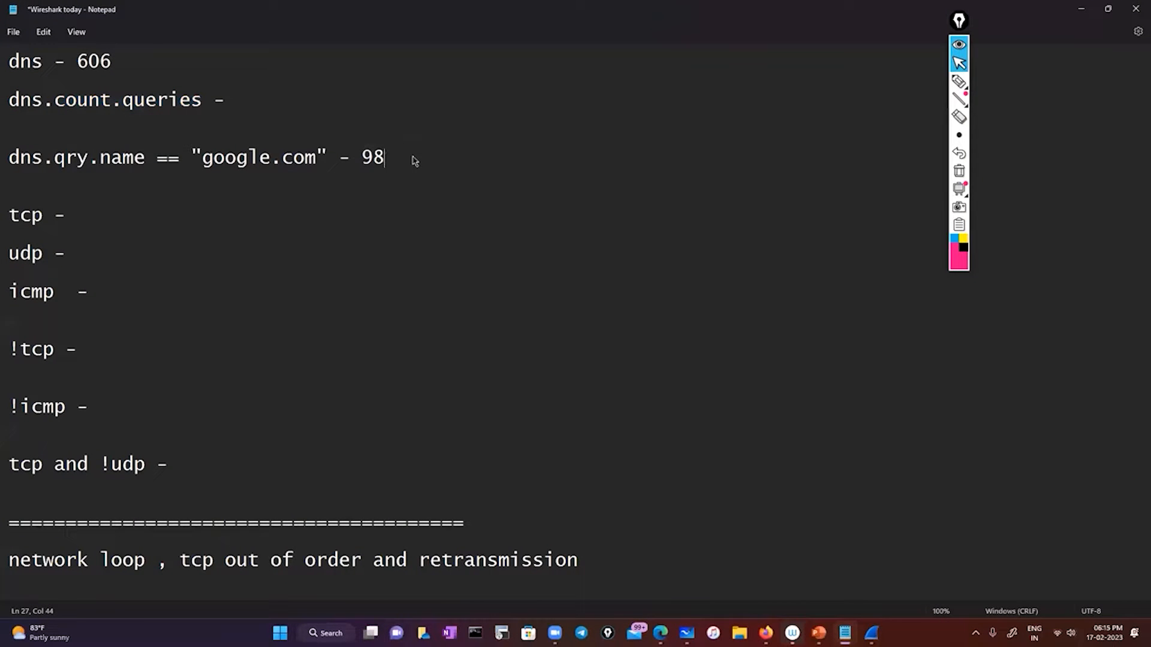
pyautogui.click(269, 90)
pyautogui.write('981')
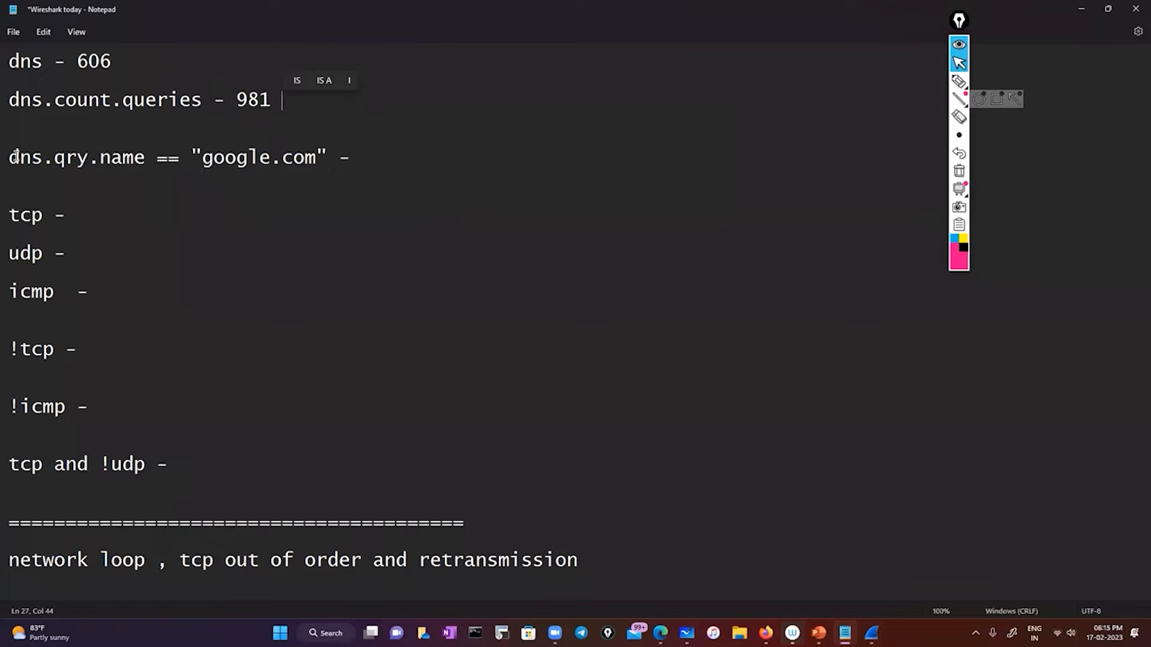
# Step: Copy the filter text dns.qry.name == "google.com" from the notes, leaving out the trailing dash
pyautogui.moveTo(9, 157); pyautogui.dragTo(329, 157)
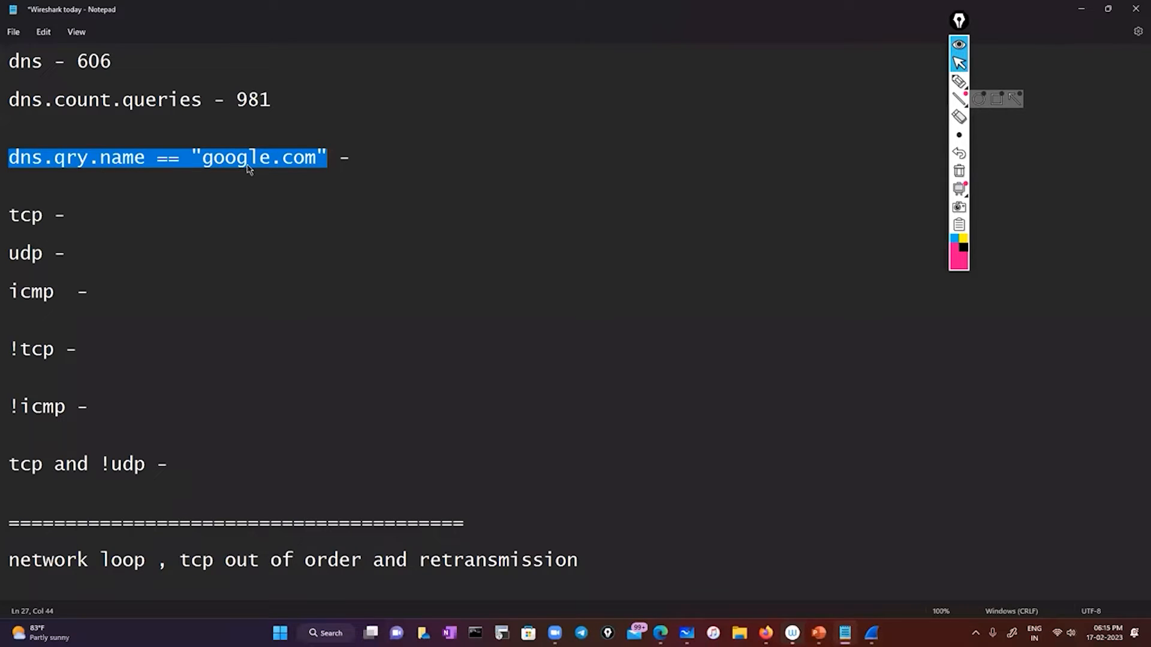
pyautogui.click(48, 163)
pyautogui.moveTo(9, 161); pyautogui.dragTo(334, 163)
pyautogui.rightClick(292, 161)
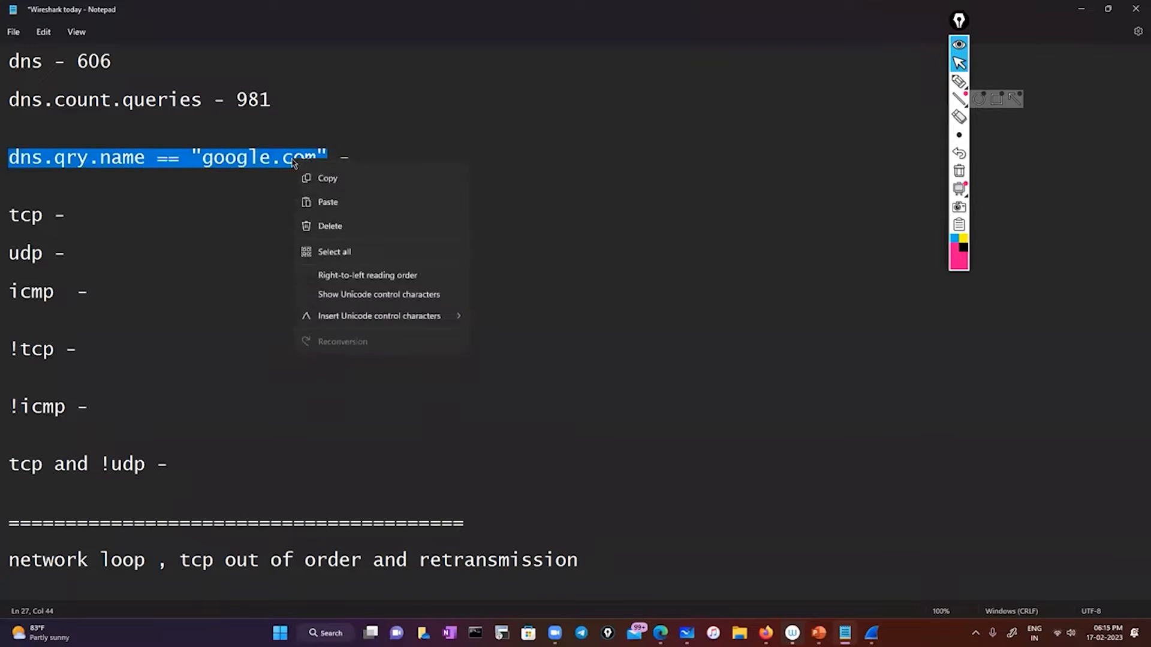
pyautogui.click(309, 218)
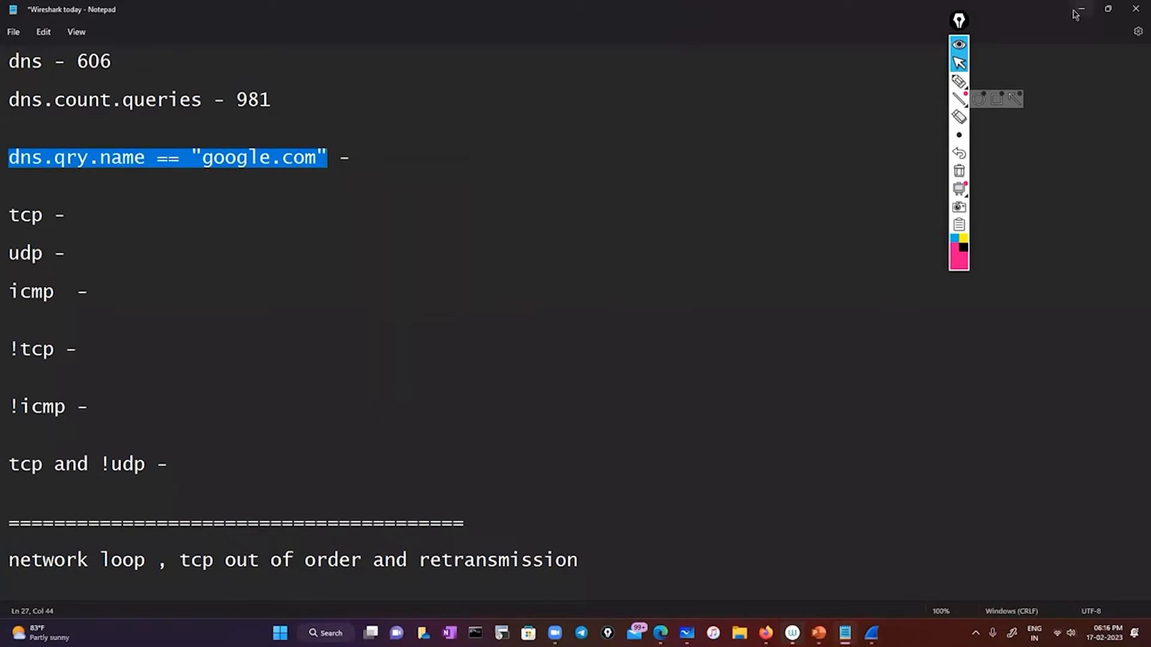
# Step: Return to Wireshark, apply the display filter dns.qry.name == "google.com", and collapse the annotation toolbar covering the packet list
pyautogui.click(1076, 11)
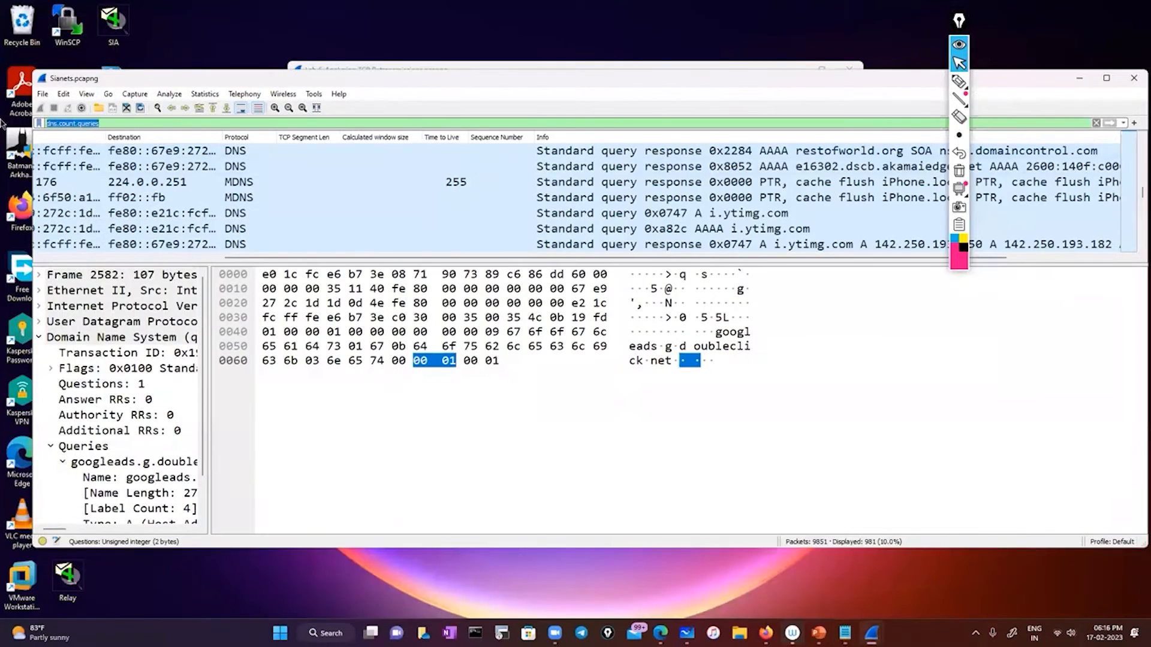
pyautogui.hotkey('ctrl', 'v')
pyautogui.press('Return')
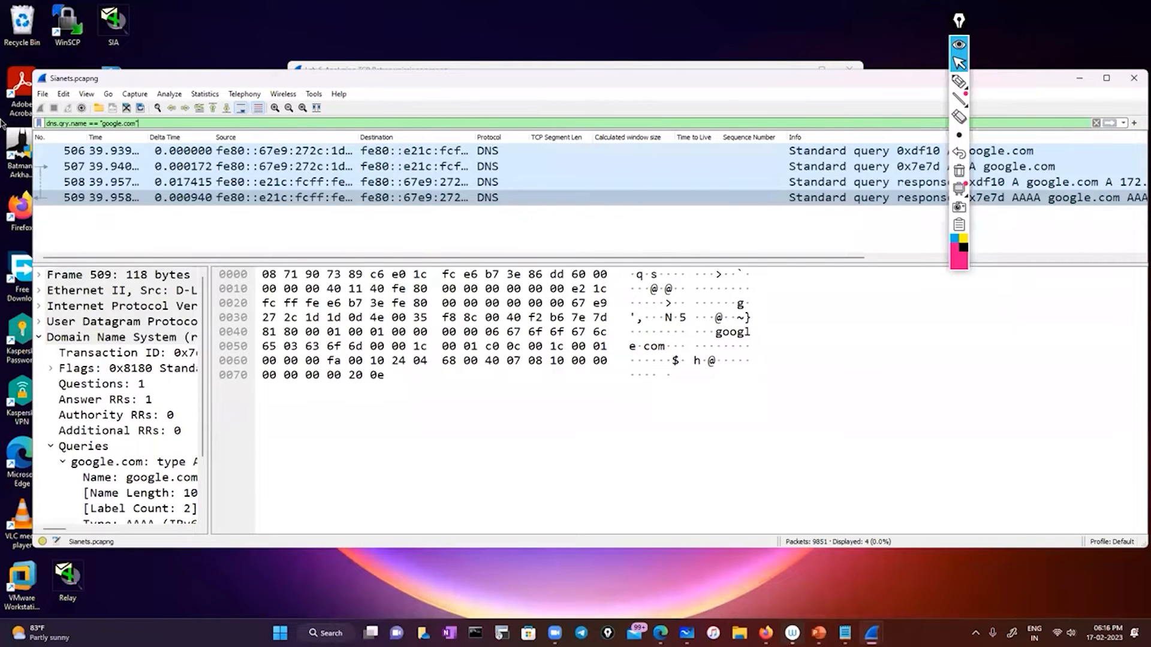
pyautogui.click(958, 24)
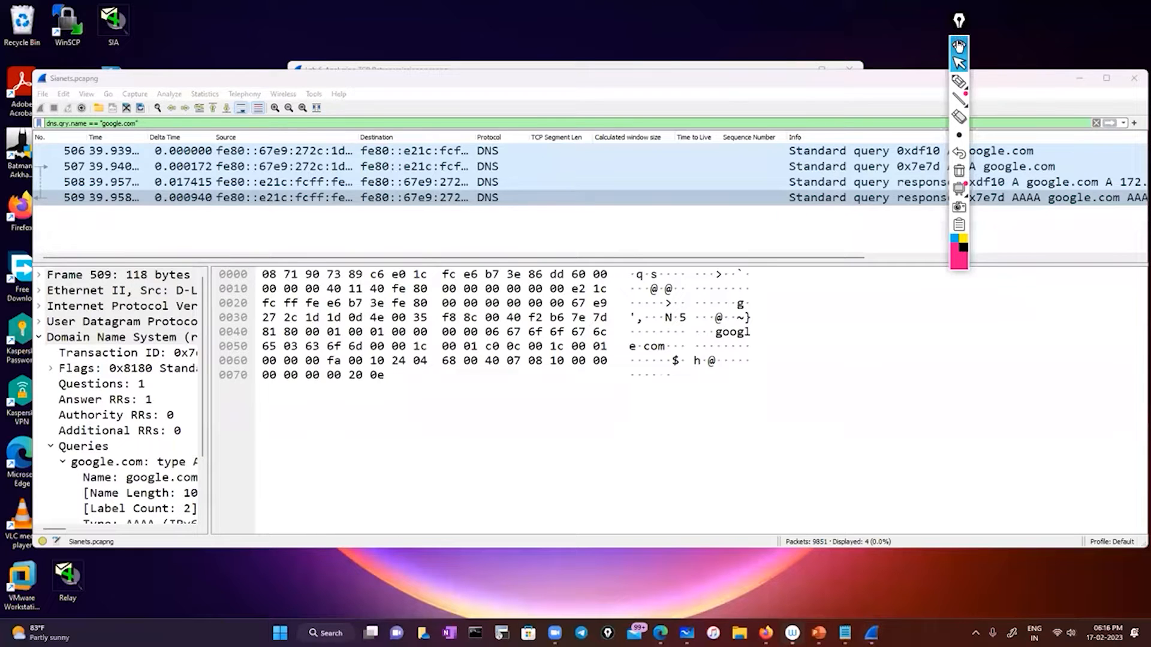
pyautogui.click(958, 45)
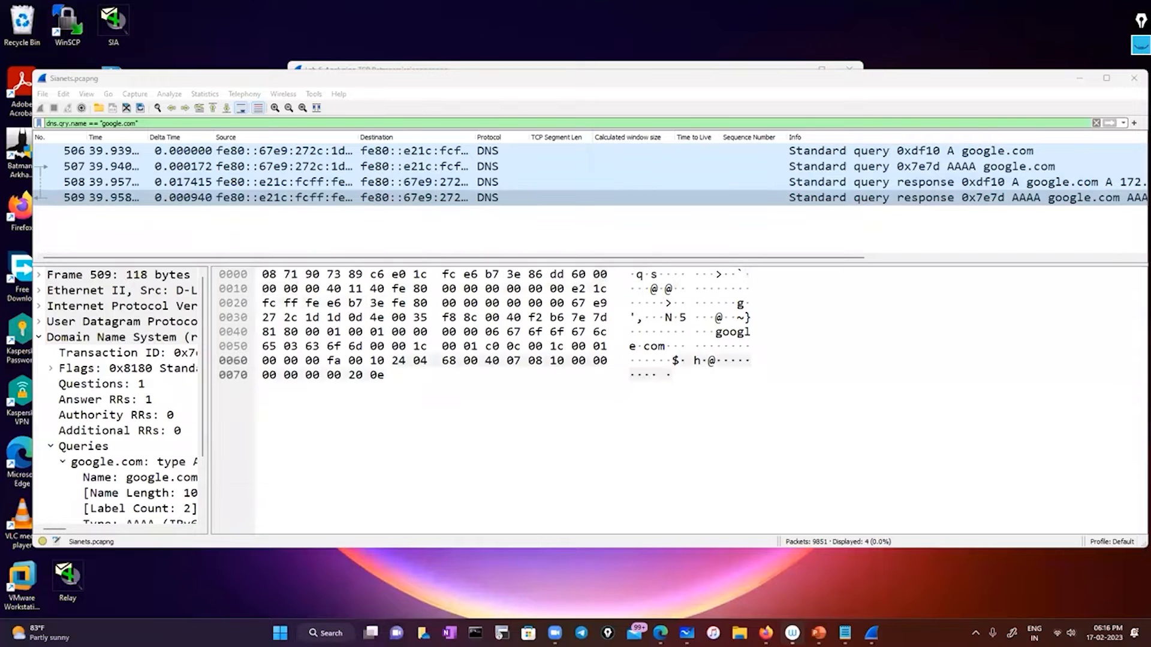
# Step: Record 4 as the packet count beside the google.com query-name filter in Notepad, then return to Wireshark
pyautogui.click(845, 632)
pyautogui.click(405, 158)
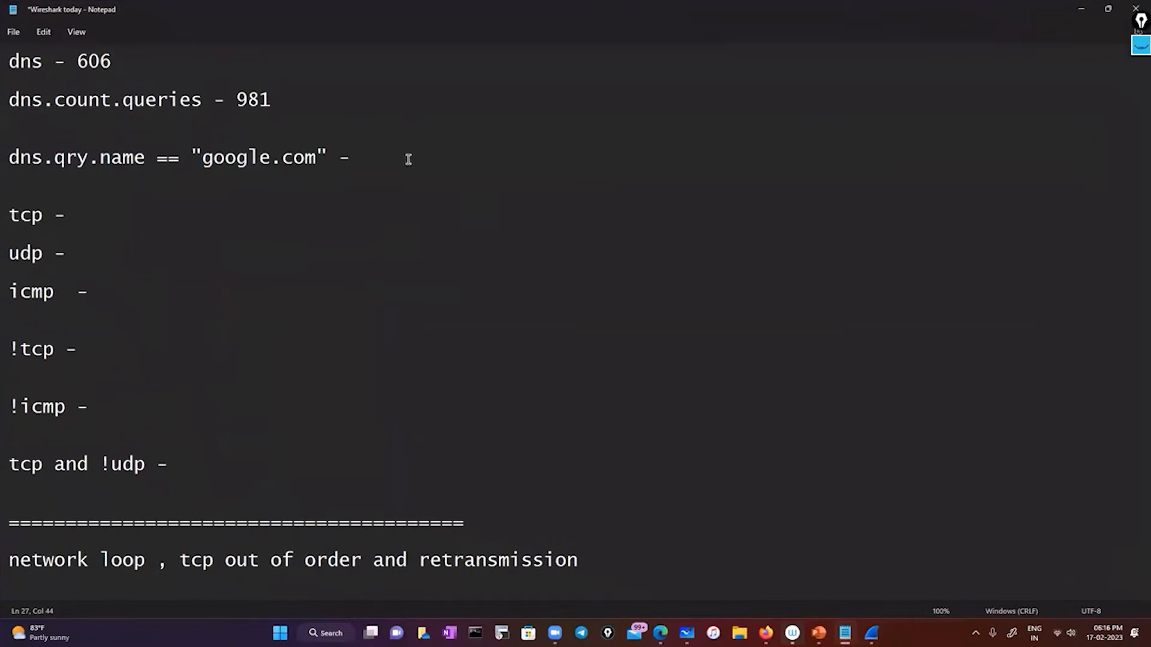
pyautogui.write('4')
pyautogui.click(1107, 8)
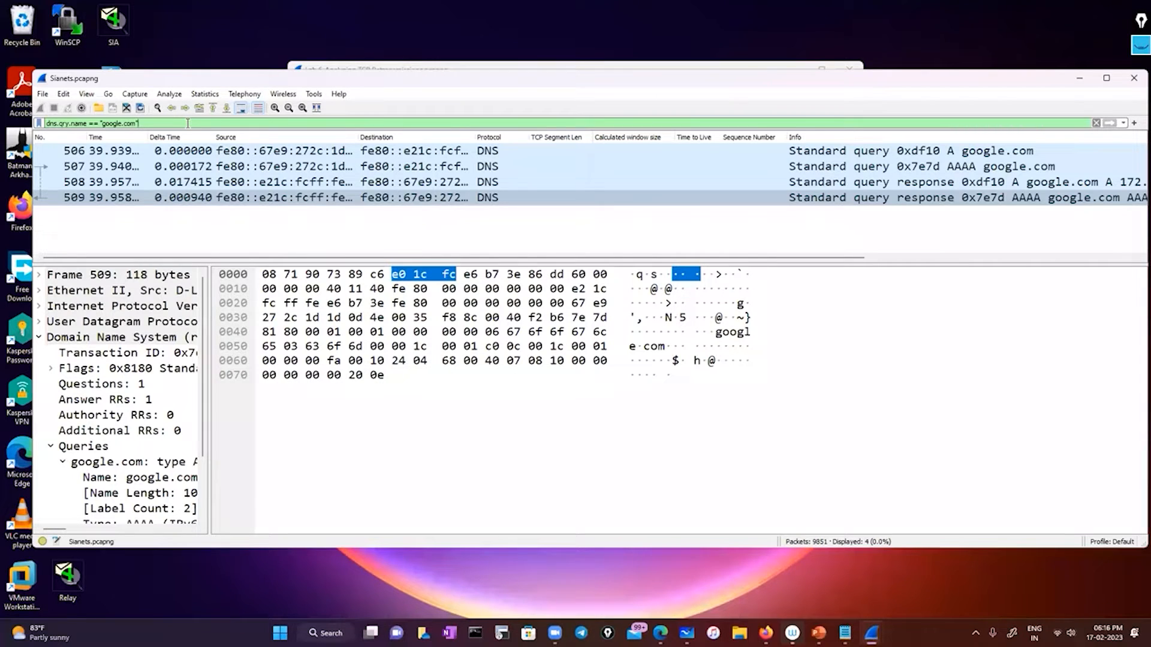
# Step: Replace the google.com query-name filter with tcp, apply it, and look over the first matching packets
pyautogui.press('BackSpace')
pyautogui.press('BackSpace')
pyautogui.press('BackSpace')
pyautogui.press('BackSpace')
pyautogui.press('BackSpace')
pyautogui.press('BackSpace')
pyautogui.press('BackSpace')
pyautogui.press('BackSpace')
pyautogui.press('BackSpace')
pyautogui.press('BackSpace')
pyautogui.press('BackSpace')
pyautogui.press('BackSpace')
pyautogui.press('BackSpace')
pyautogui.press('BackSpace')
pyautogui.press('BackSpace')
pyautogui.press('BackSpace')
pyautogui.press('BackSpace')
pyautogui.press('BackSpace')
pyautogui.press('BackSpace')
pyautogui.press('BackSpace')
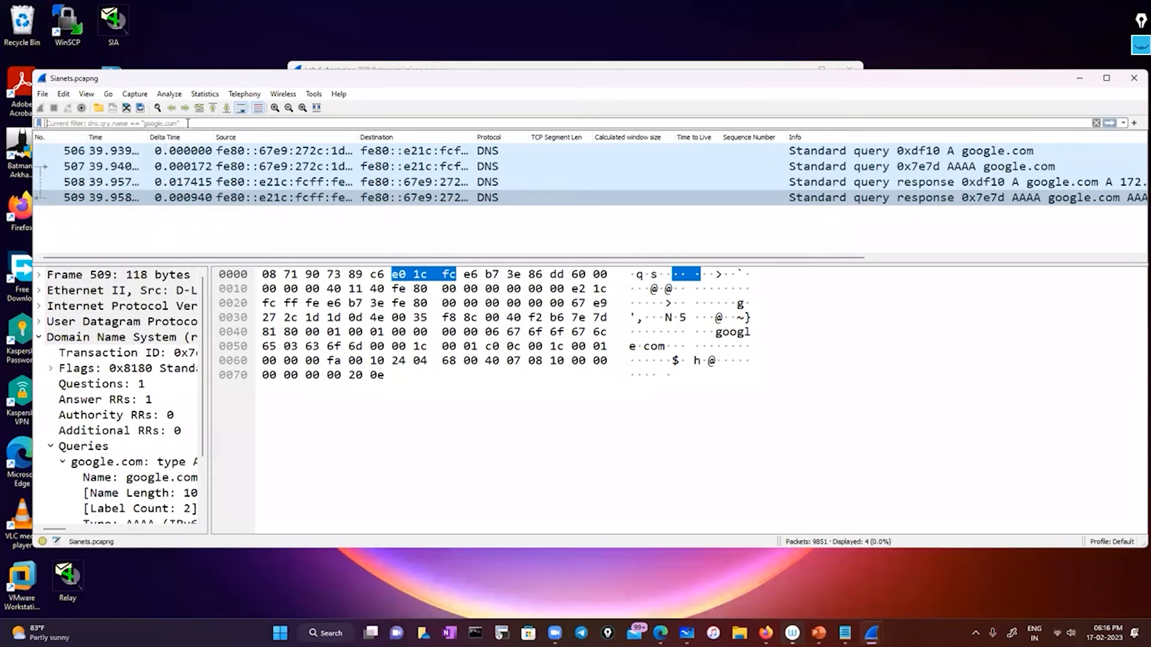
pyautogui.write('tcp')
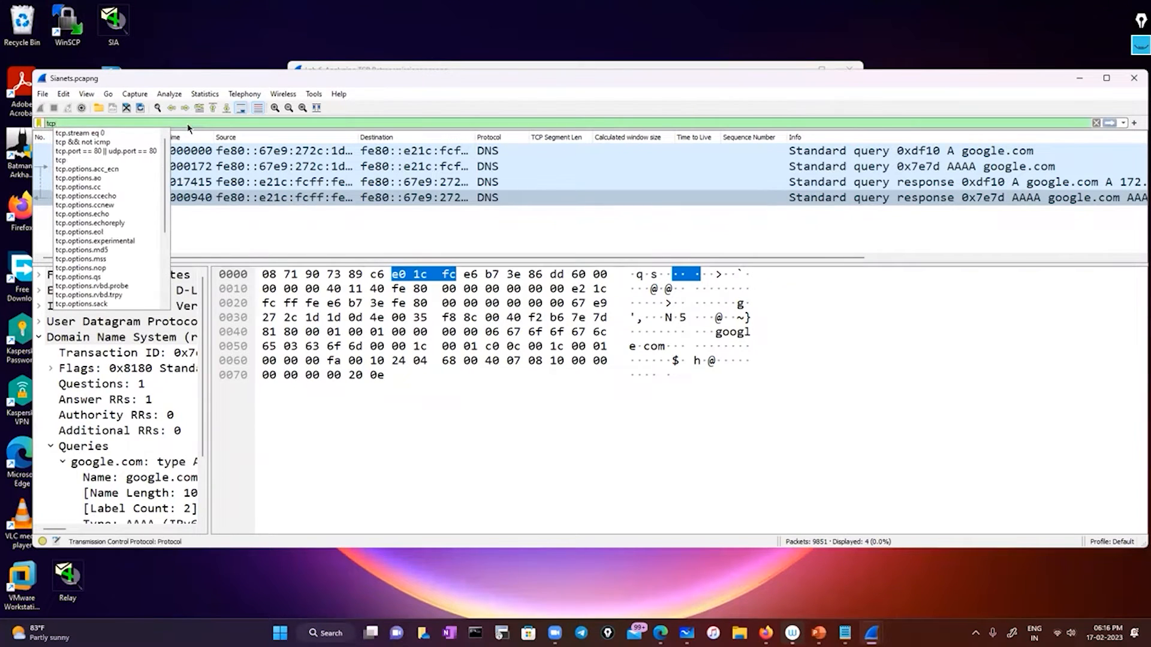
pyautogui.press('Return')
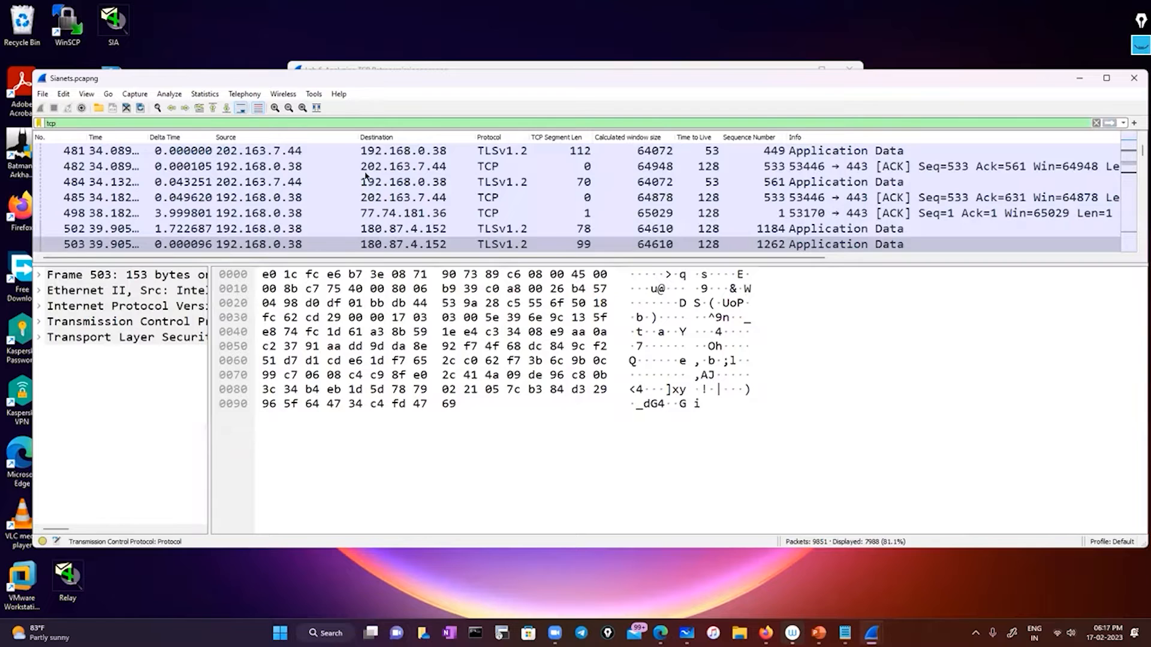
pyautogui.scroll(-5, 366, 175)
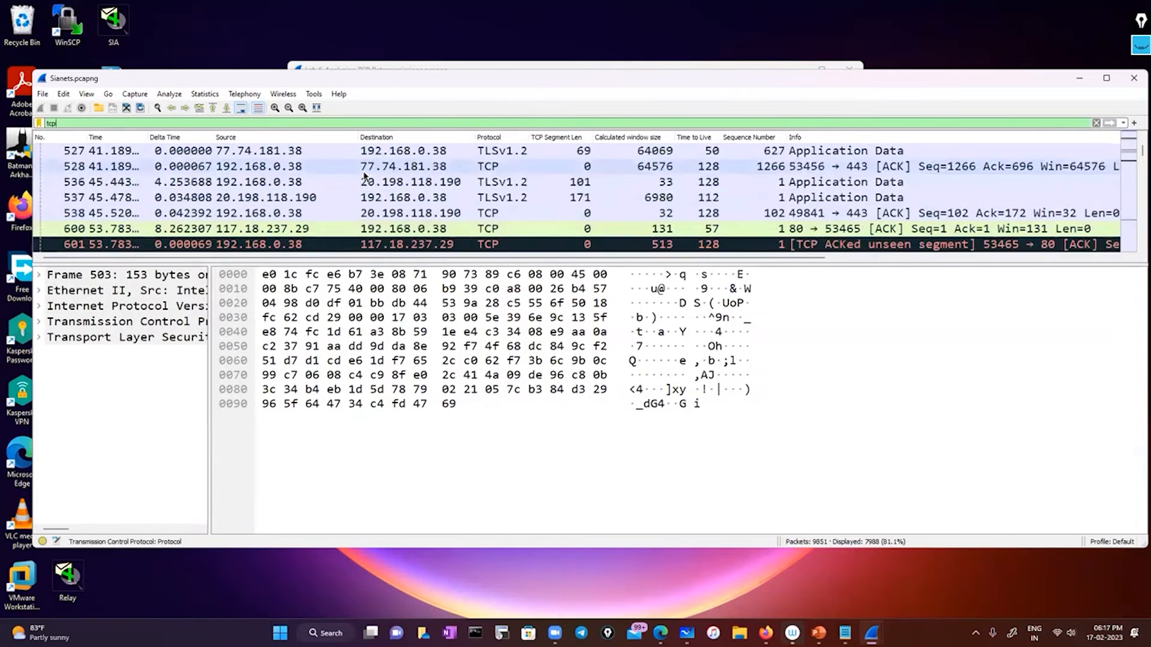
pyautogui.scroll(3, 364, 175)
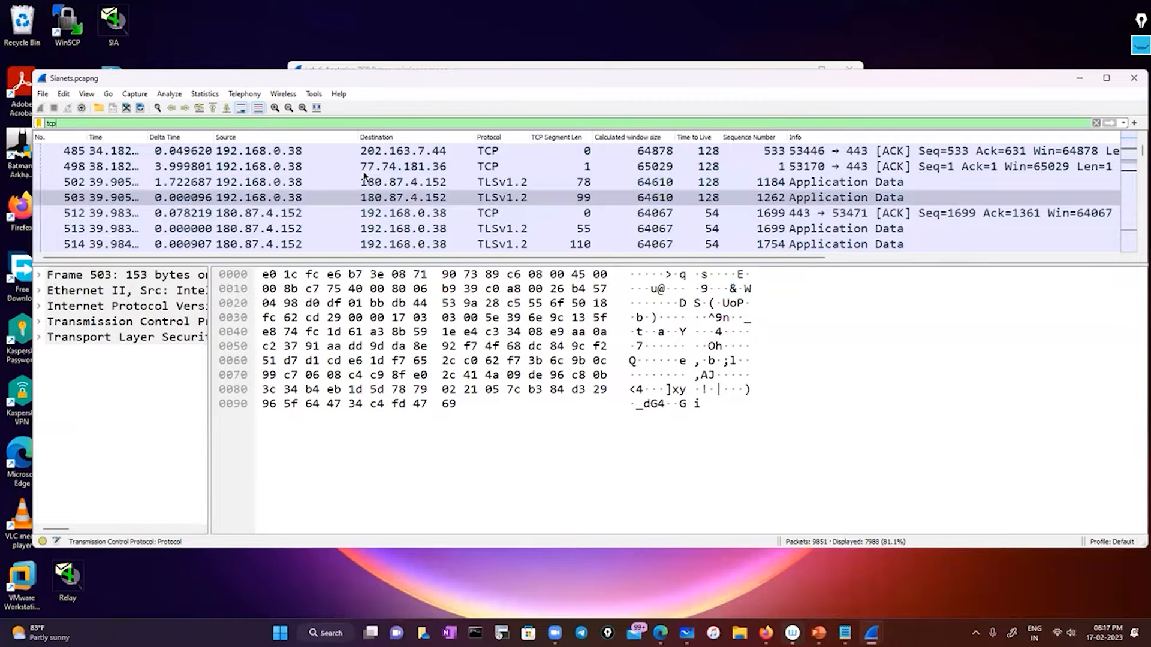
# Step: Look further through the tcp packets, record 7988 as the packet count beside tcp in Notepad, and return to Wireshark
pyautogui.scroll(-3, 364, 175)
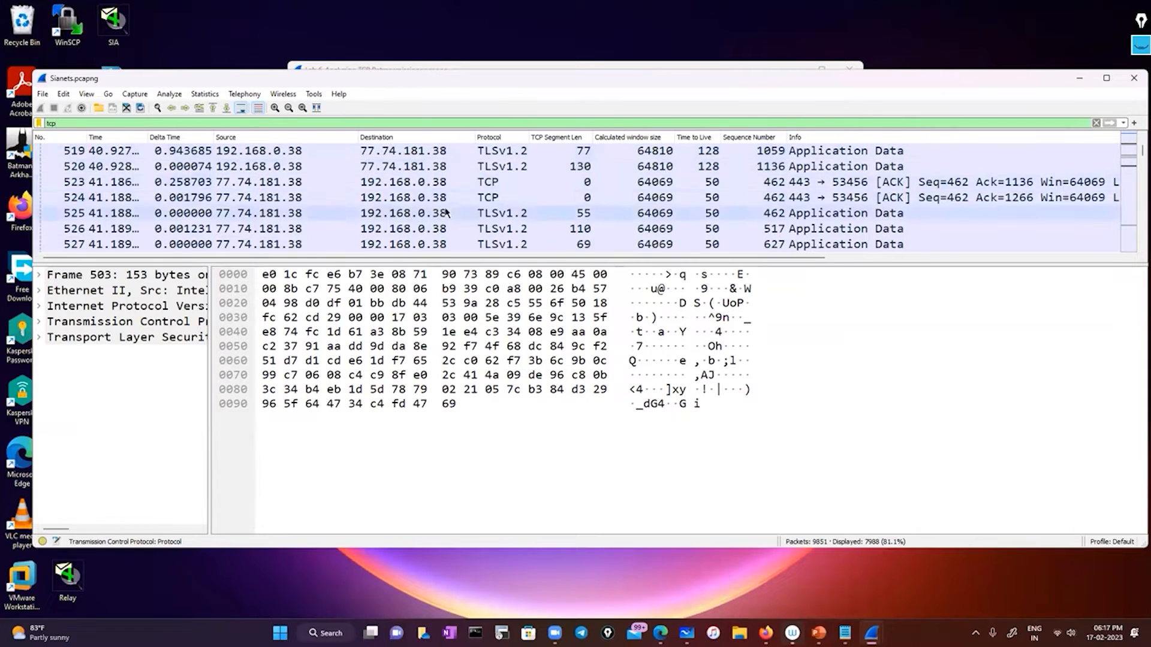
pyautogui.scroll(-2, 446, 211)
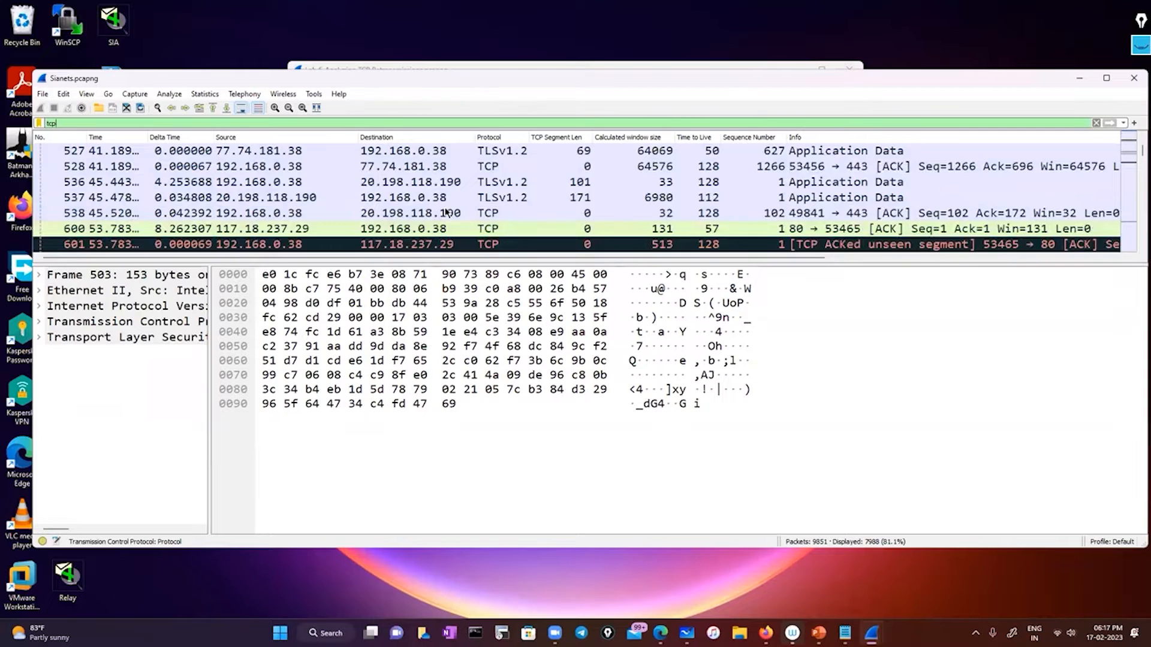
pyautogui.scroll(-2, 446, 211)
pyautogui.scroll(-2, 446, 211)
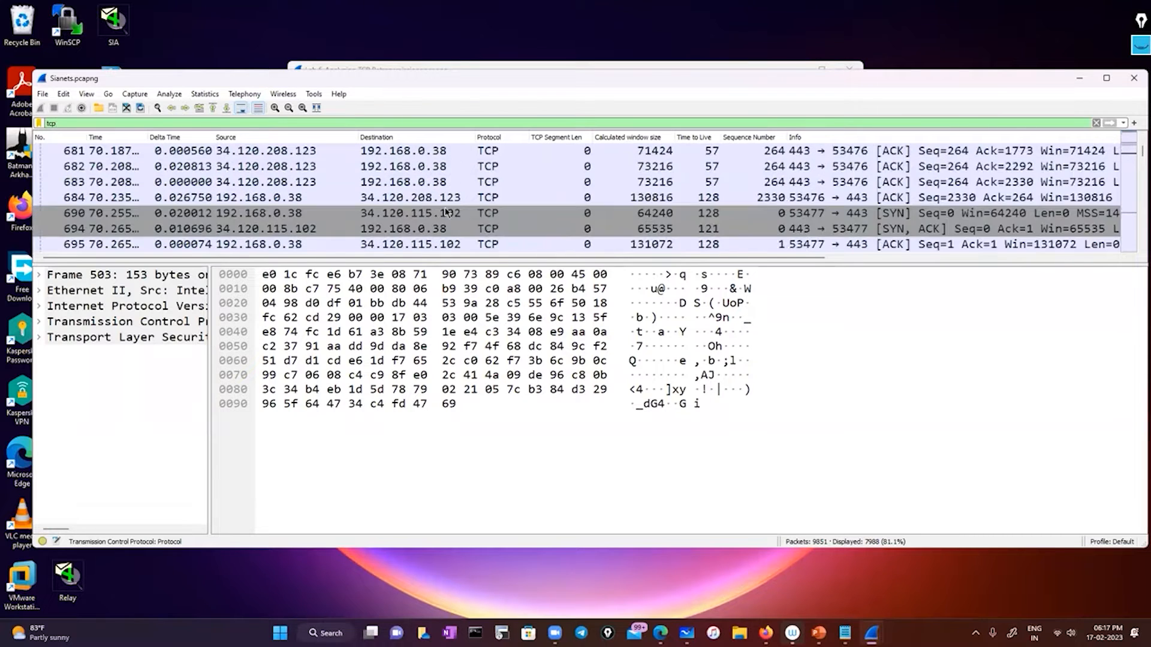
pyautogui.scroll(-1, 446, 211)
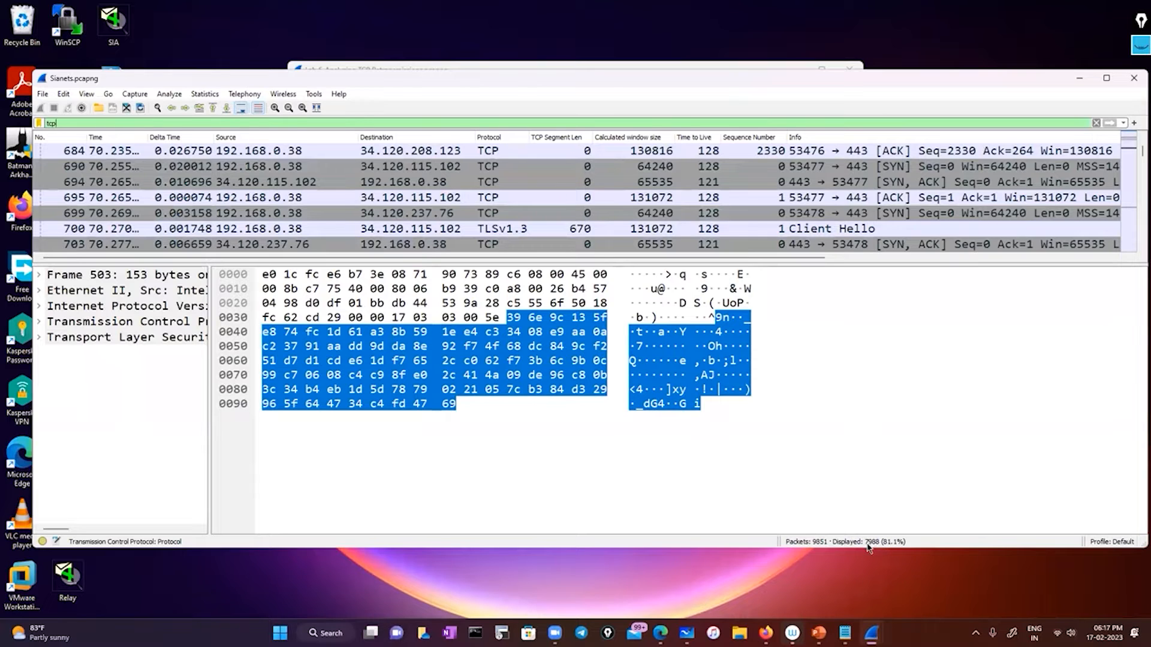
pyautogui.click(845, 633)
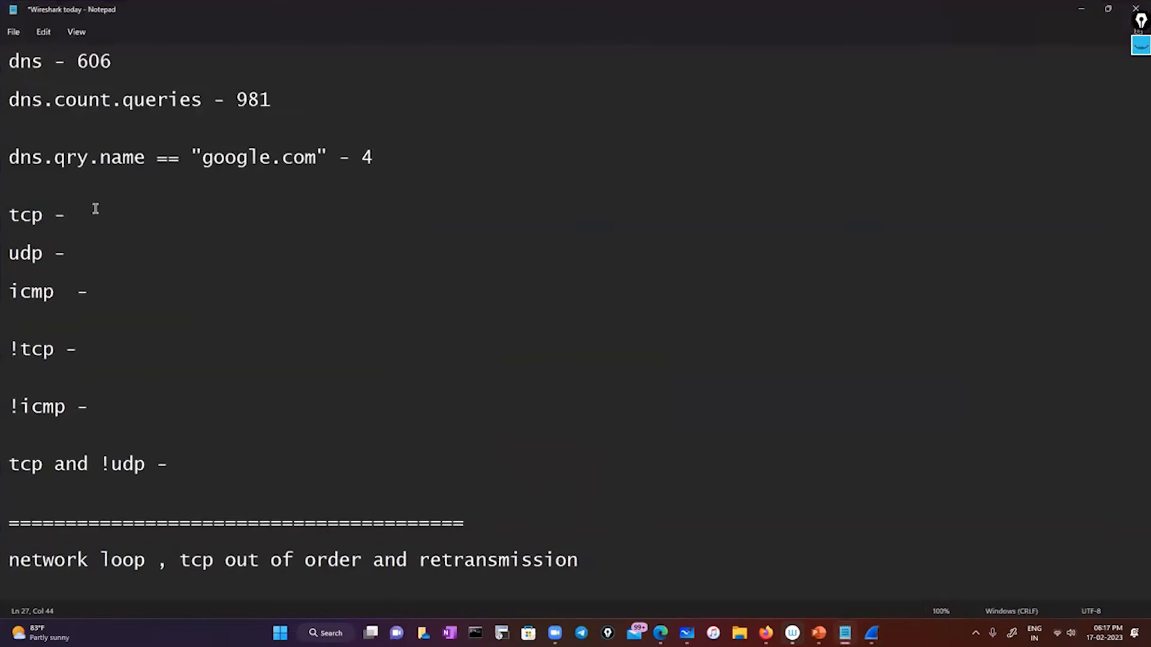
pyautogui.write('7988')
pyautogui.click(1082, 8)
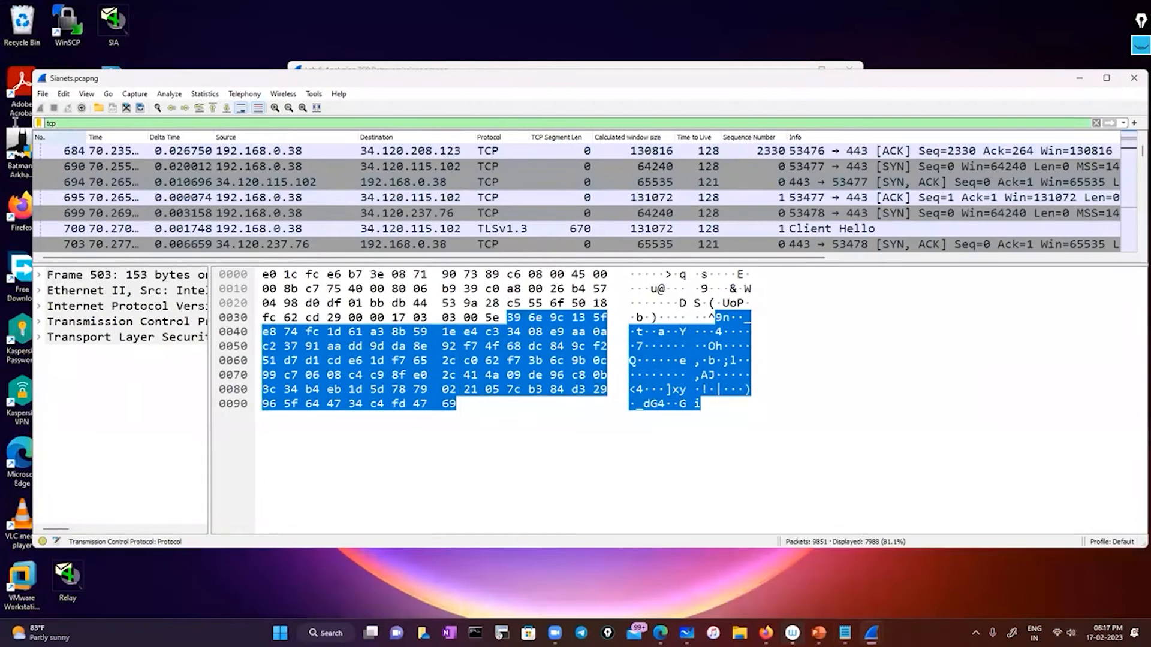
# Step: Replace the tcp display filter with udp, apply it, and inspect MDNS packet 612 among the matches
pyautogui.write('udp')
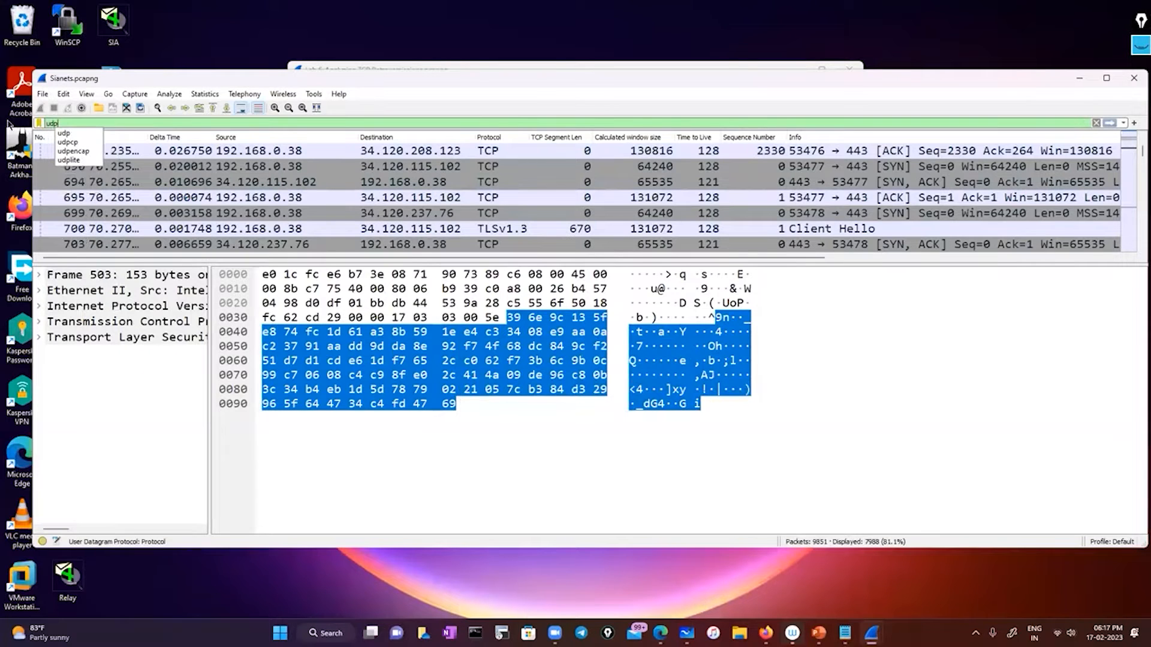
pyautogui.press('Return')
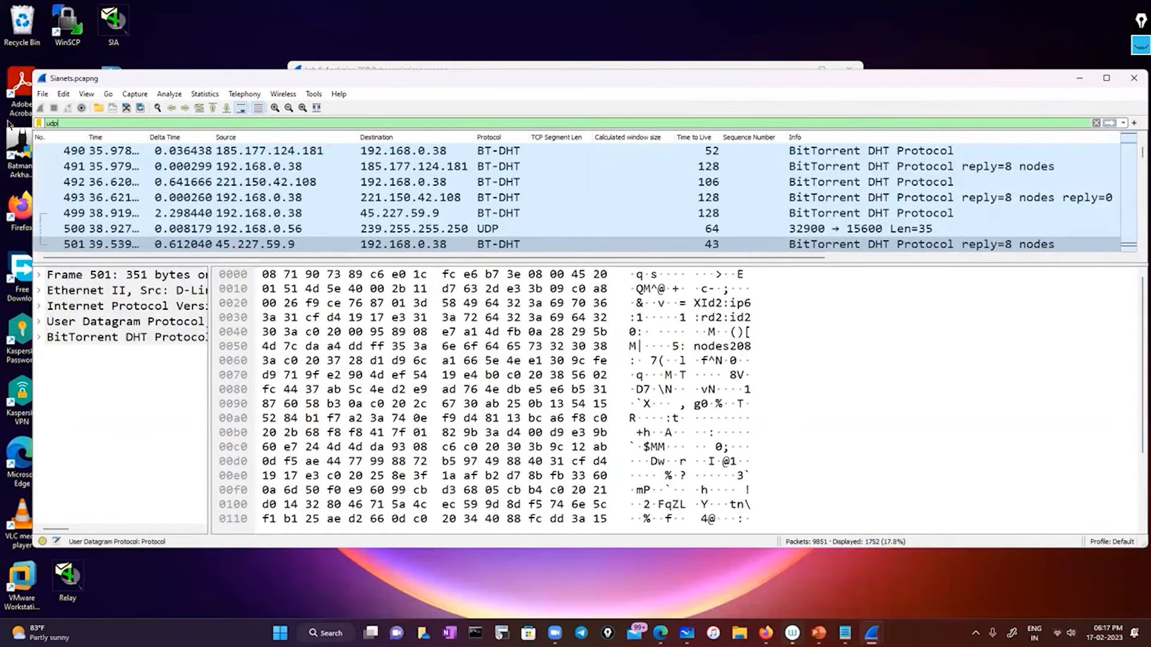
pyautogui.scroll(-8, 164, 194)
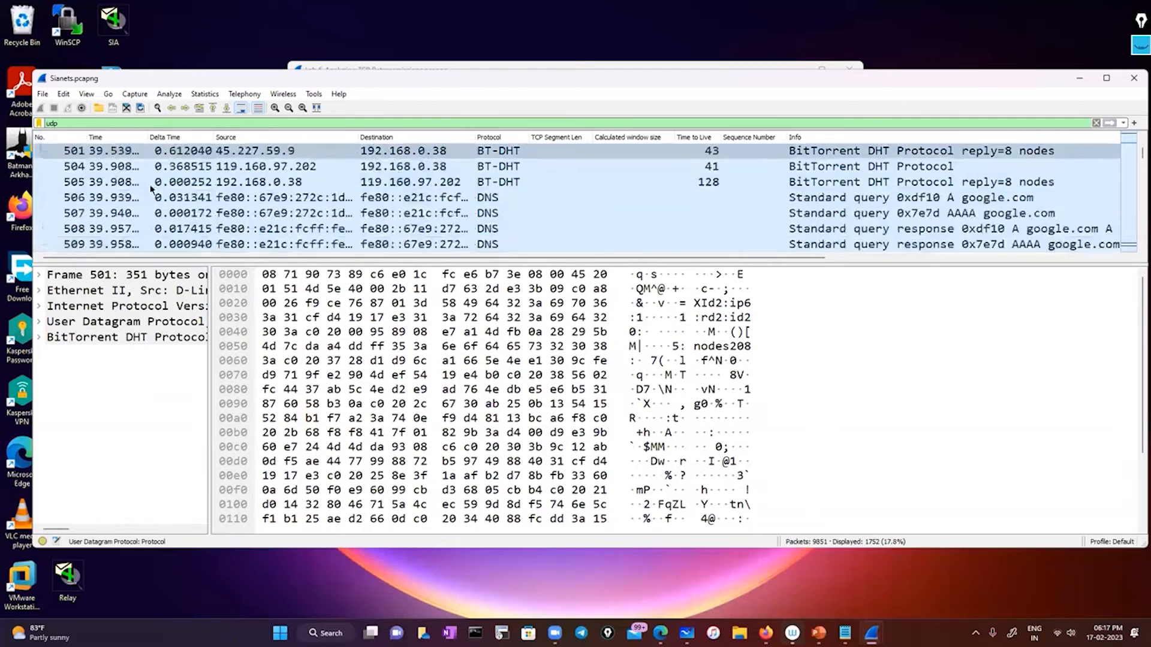
pyautogui.scroll(-17, 165, 194)
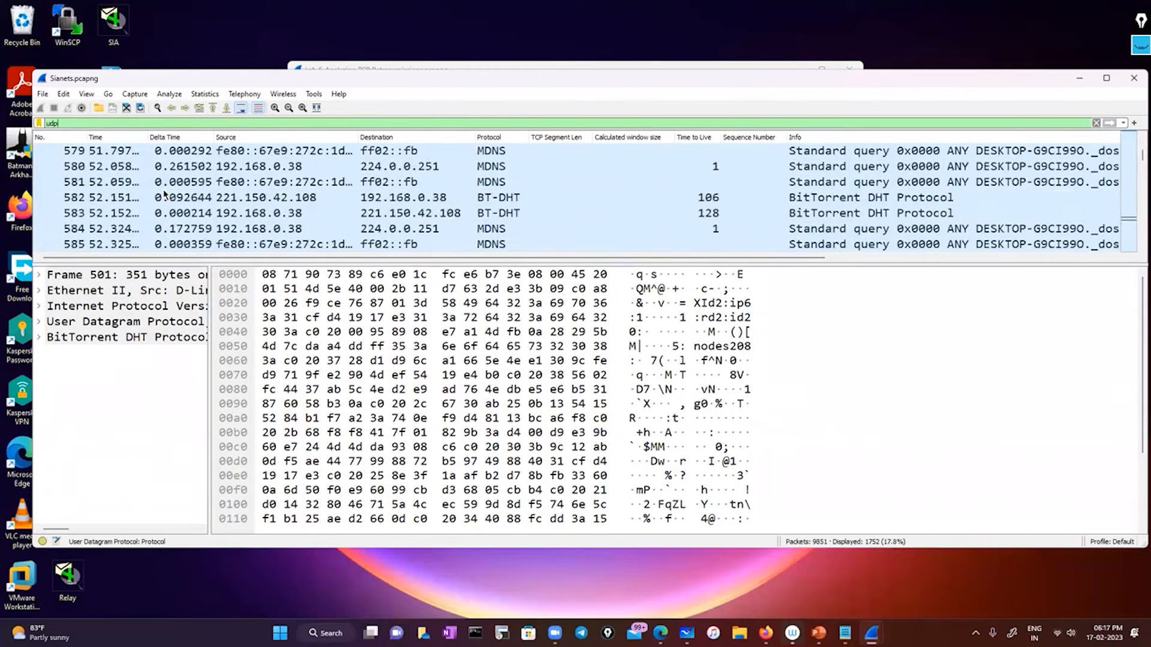
pyautogui.click(444, 183)
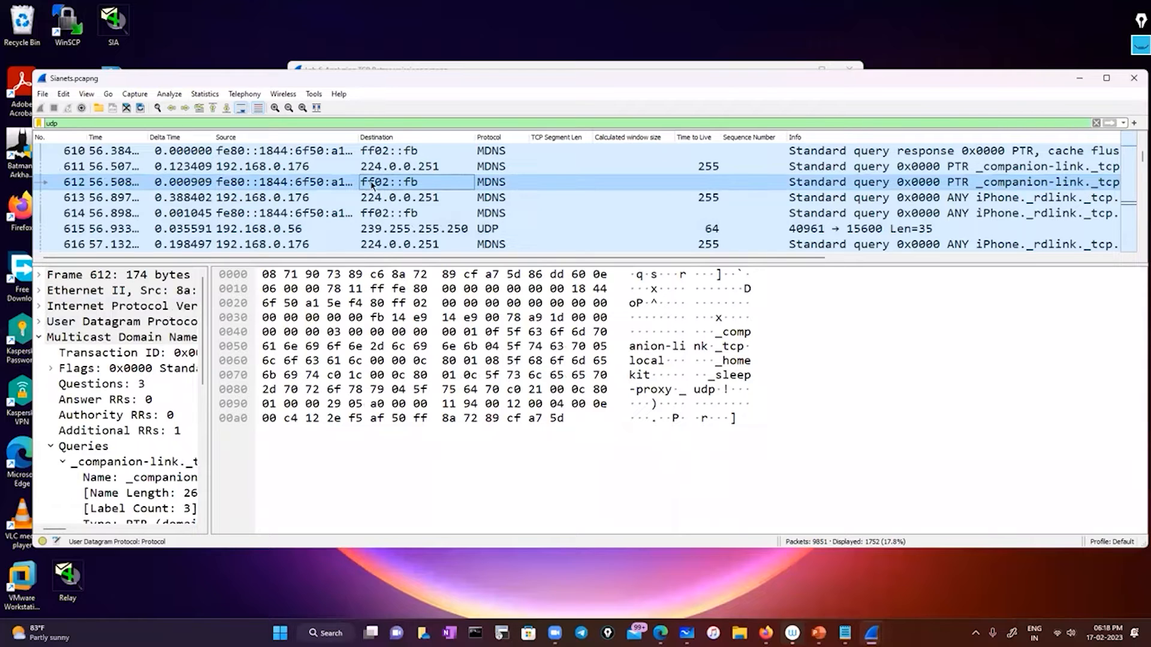
pyautogui.scroll(-2, 378, 186)
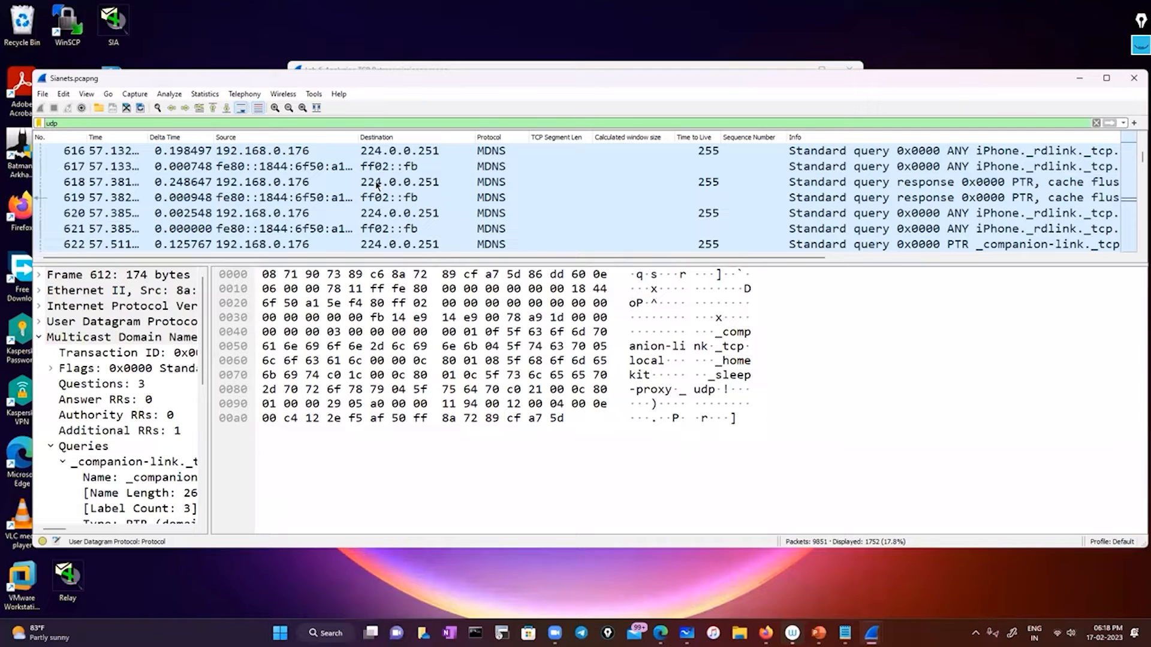
pyautogui.scroll(3, 378, 186)
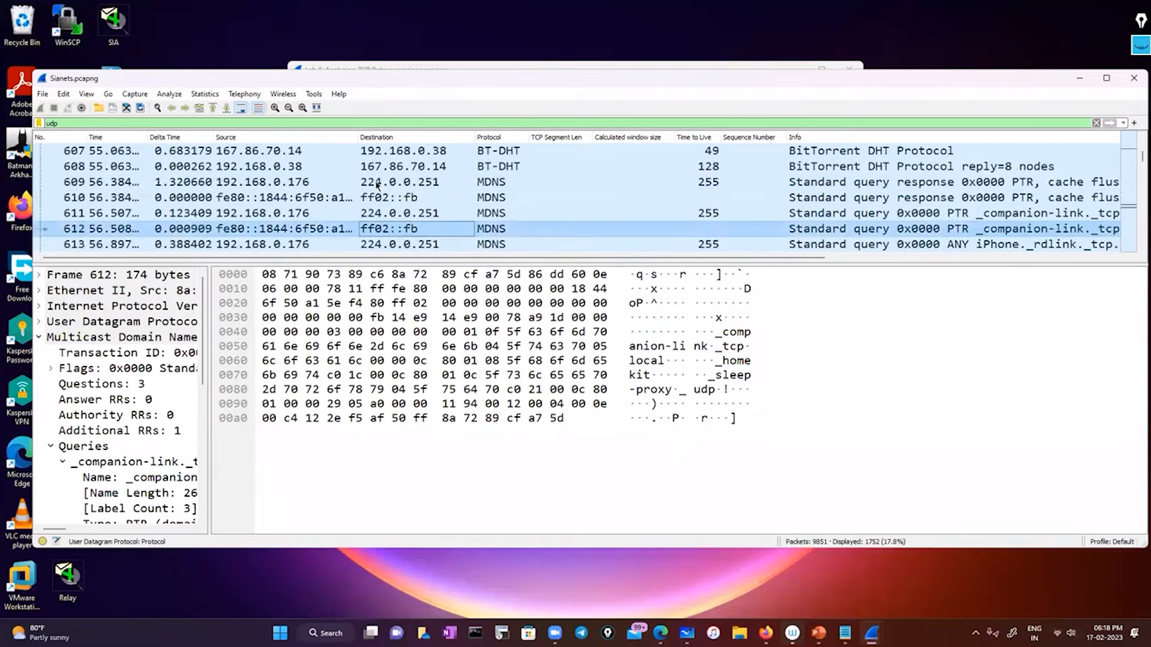
pyautogui.scroll(-1, 377, 186)
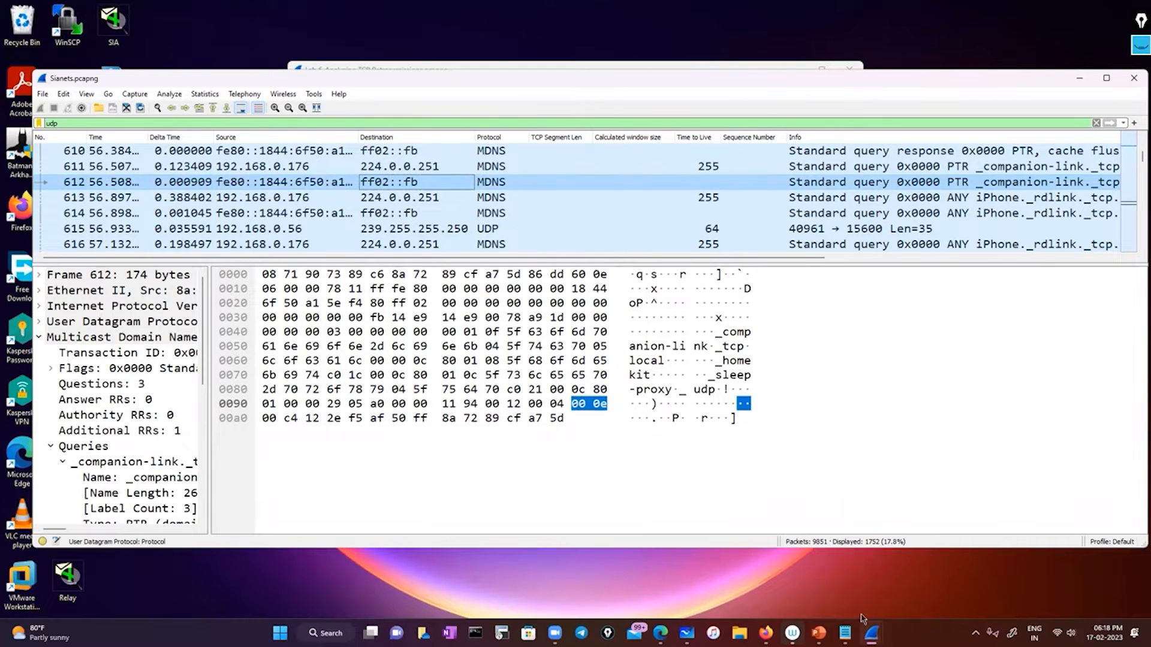
# Step: Switch to Notepad and record 1725 as the packet count beside udp
pyautogui.click(844, 632)
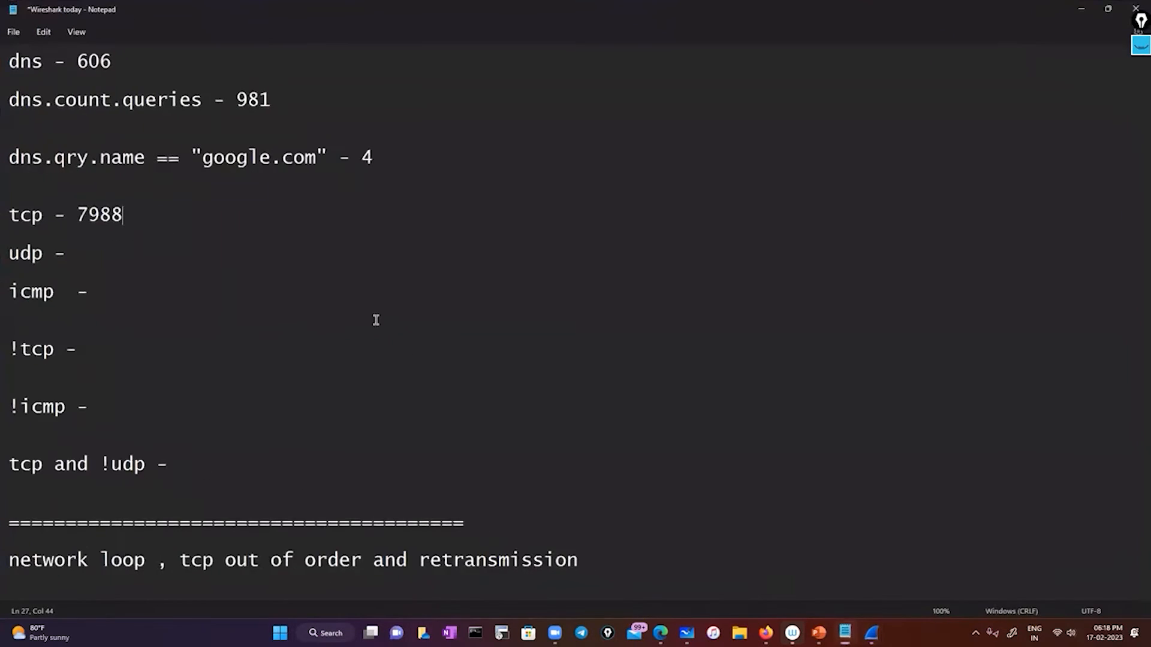
pyautogui.click(95, 254)
pyautogui.write('1725')
pyautogui.click(169, 293)
# Step: Expand the annotation toolbar and handwrite "SRC – Destination" with the pen in the empty area of the notes
pyautogui.click(1140, 49)
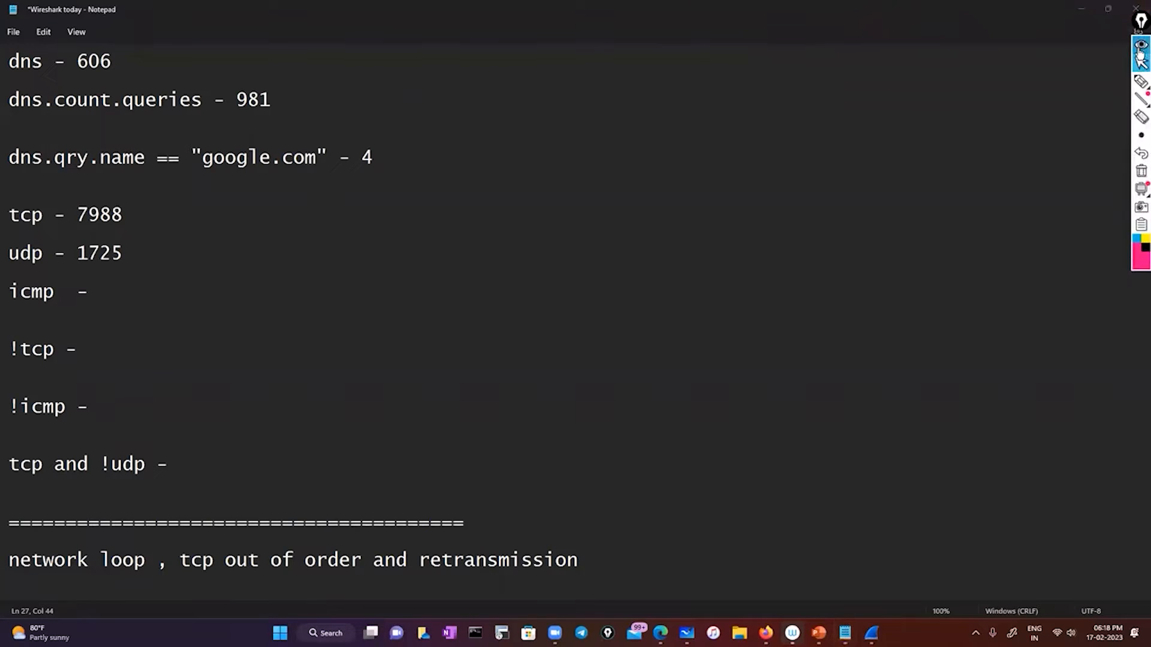
pyautogui.click(1140, 81)
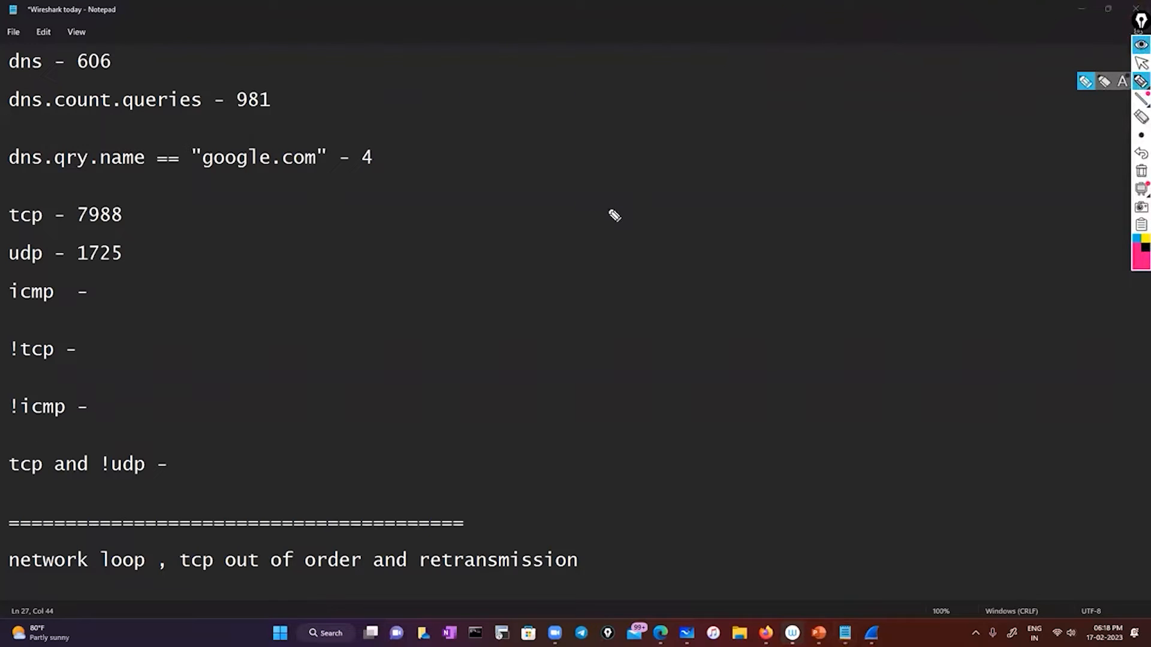
pyautogui.moveTo(583, 229); pyautogui.dragTo(571, 243)
pyautogui.moveTo(587, 229)
pyautogui.mouseDown()
pyautogui.moveTo(590, 241)
pyautogui.moveTo(612, 226)
pyautogui.moveTo(655, 226)
pyautogui.moveTo(825, 160)
pyautogui.mouseUp()
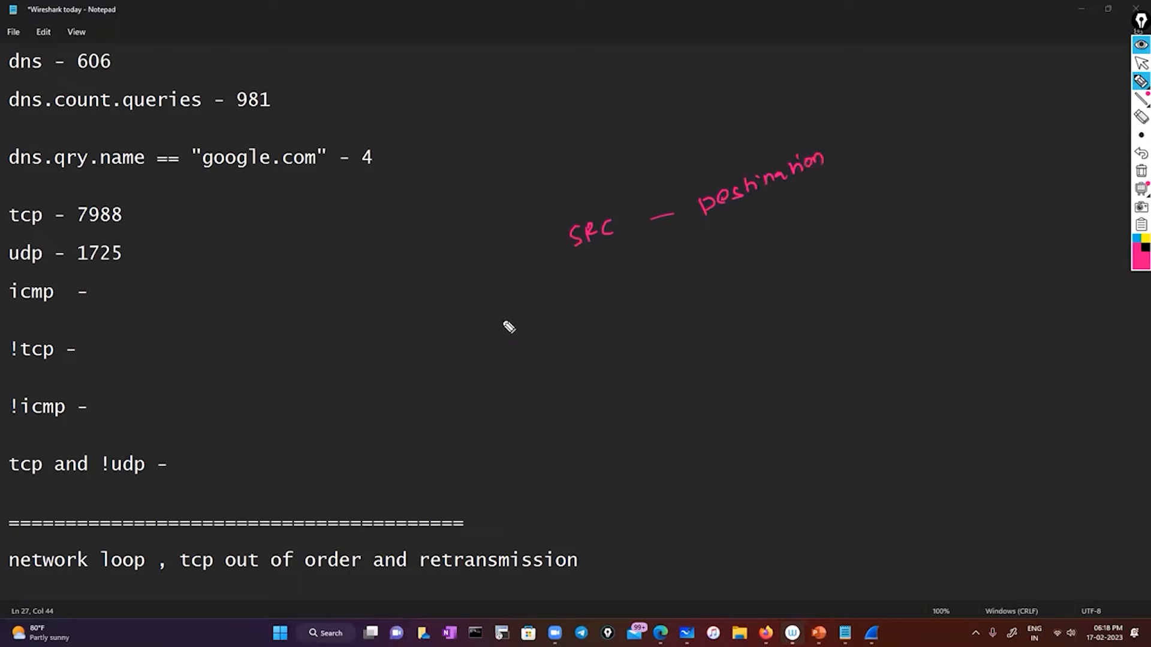
# Step: Handwrite the heading "ICMP – 4" with the pen below the SRC – Destination annotation
pyautogui.moveTo(501, 319); pyautogui.dragTo(514, 317)
pyautogui.moveTo(508, 318); pyautogui.dragTo(507, 335)
pyautogui.moveTo(500, 336); pyautogui.dragTo(514, 334)
pyautogui.moveTo(522, 327); pyautogui.dragTo(529, 319)
pyautogui.moveTo(562, 320)
pyautogui.mouseDown()
pyautogui.moveTo(619, 293)
pyautogui.moveTo(615, 303)
pyautogui.mouseUp()
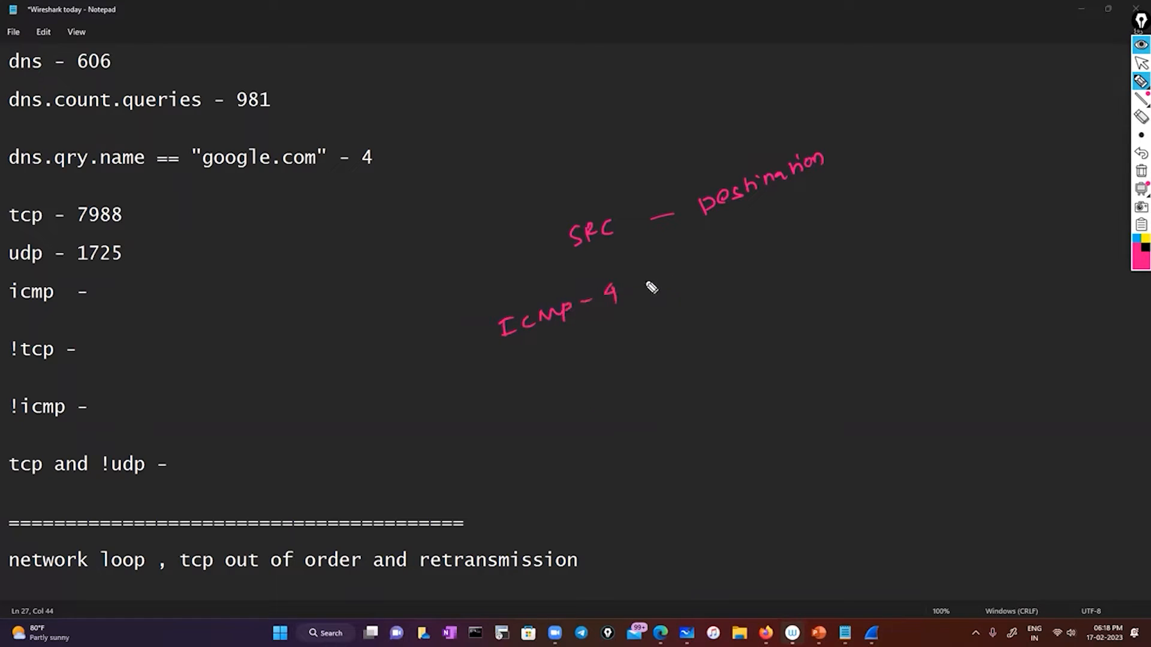
# Step: Handwrite circled items 1 "Icmp request" and 2 "Icmp Response", with an arrow leading to "Source" and "Destination", under the ICMP heading
pyautogui.moveTo(576, 333)
pyautogui.mouseDown()
pyautogui.moveTo(587, 348)
pyautogui.moveTo(701, 315)
pyautogui.moveTo(755, 268)
pyautogui.mouseUp()
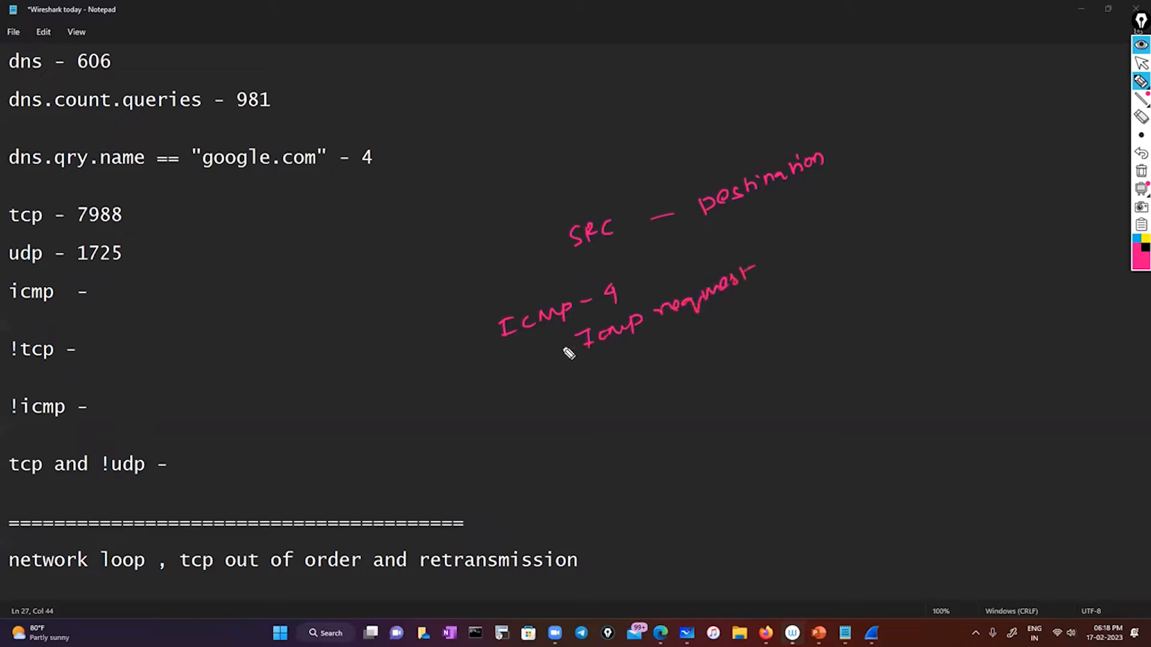
pyautogui.moveTo(544, 340); pyautogui.dragTo(543, 355)
pyautogui.moveTo(551, 340)
pyautogui.mouseDown()
pyautogui.moveTo(549, 354)
pyautogui.moveTo(561, 342)
pyautogui.mouseUp()
pyautogui.moveTo(562, 401)
pyautogui.mouseDown()
pyautogui.moveTo(560, 416)
pyautogui.moveTo(699, 336)
pyautogui.moveTo(753, 339)
pyautogui.moveTo(796, 301)
pyautogui.moveTo(826, 239)
pyautogui.moveTo(817, 249)
pyautogui.moveTo(865, 214)
pyautogui.moveTo(934, 201)
pyautogui.mouseUp()
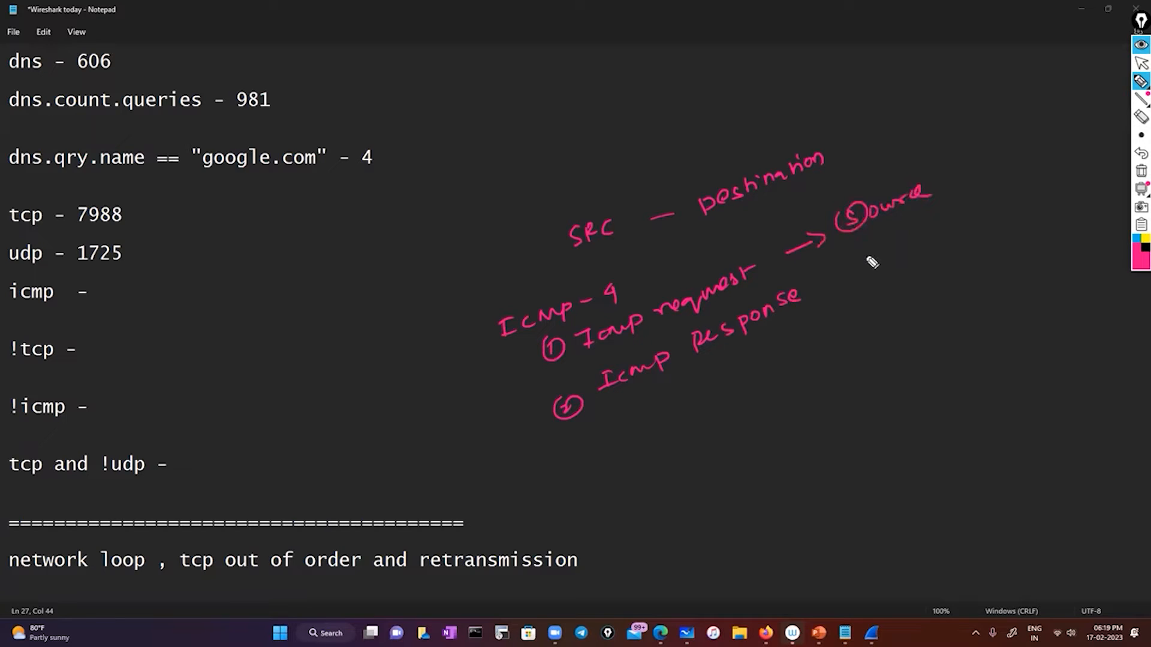
pyautogui.moveTo(864, 258)
pyautogui.mouseDown()
pyautogui.moveTo(931, 246)
pyautogui.moveTo(996, 212)
pyautogui.mouseUp()
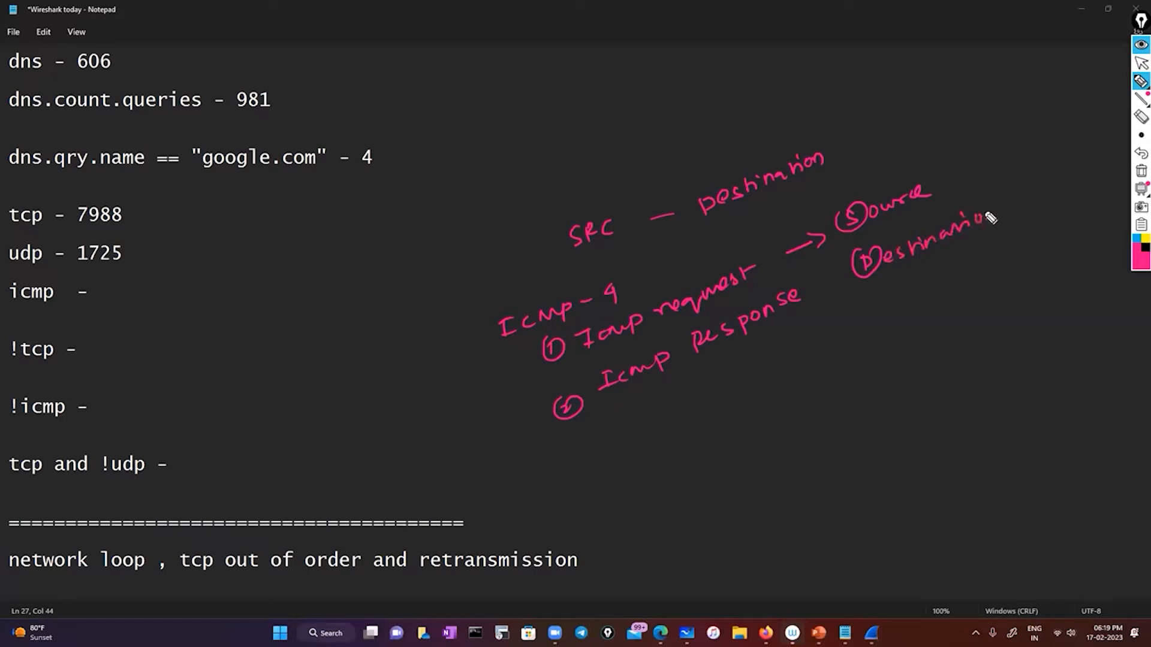
# Step: Underline the handwritten ICMP request and ICMP response lines and draw a box around the ICMP annotations
pyautogui.click(585, 359)
pyautogui.moveTo(584, 359); pyautogui.dragTo(746, 306)
pyautogui.moveTo(622, 397); pyautogui.dragTo(796, 328)
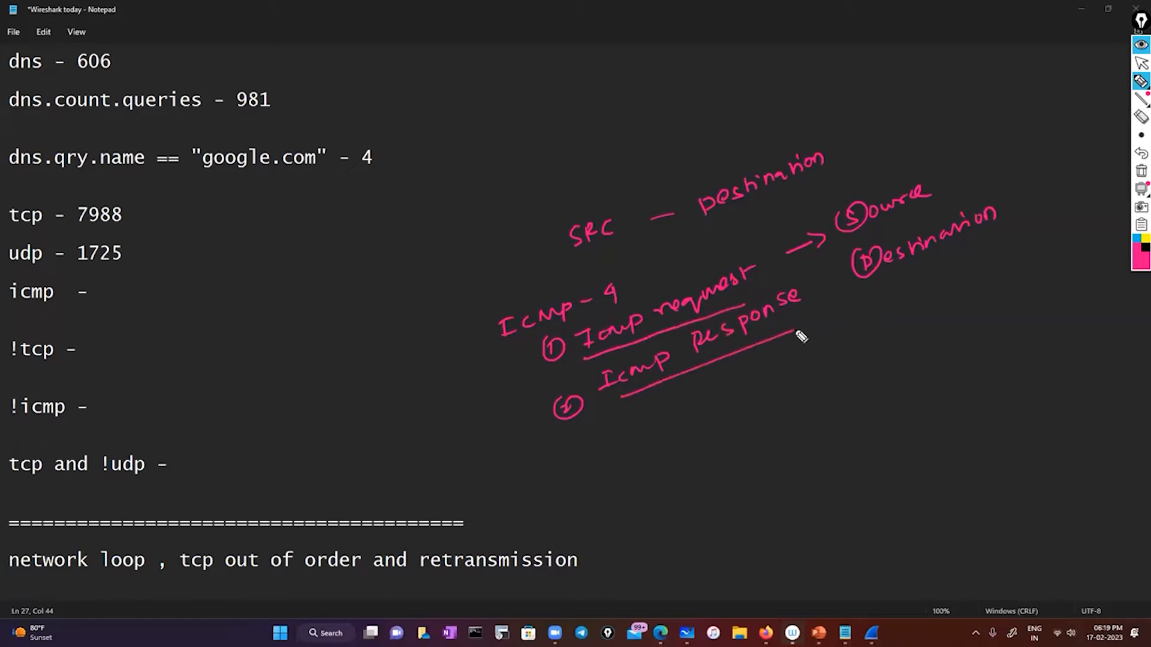
pyautogui.moveTo(529, 306)
pyautogui.mouseDown()
pyautogui.moveTo(958, 179)
pyautogui.moveTo(1022, 260)
pyautogui.moveTo(687, 379)
pyautogui.moveTo(513, 384)
pyautogui.moveTo(553, 292)
pyautogui.mouseUp()
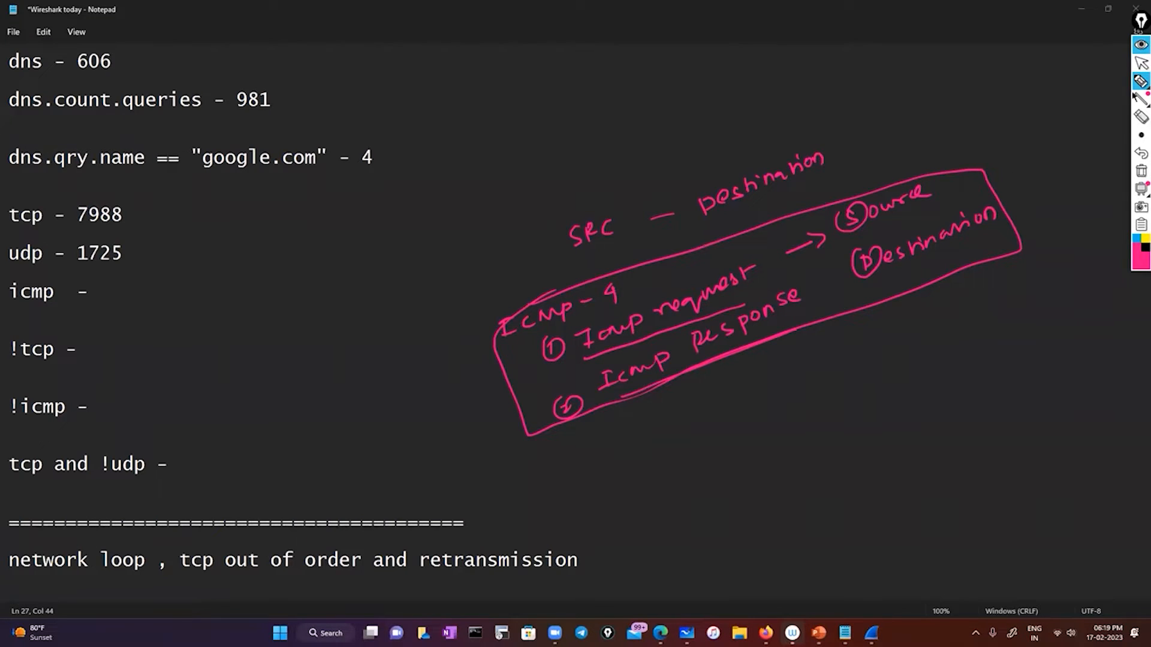
# Step: Erase all the pen annotations, restore the normal cursor, and return to the Sianets.pcapng capture in Wireshark
pyautogui.click(1141, 172)
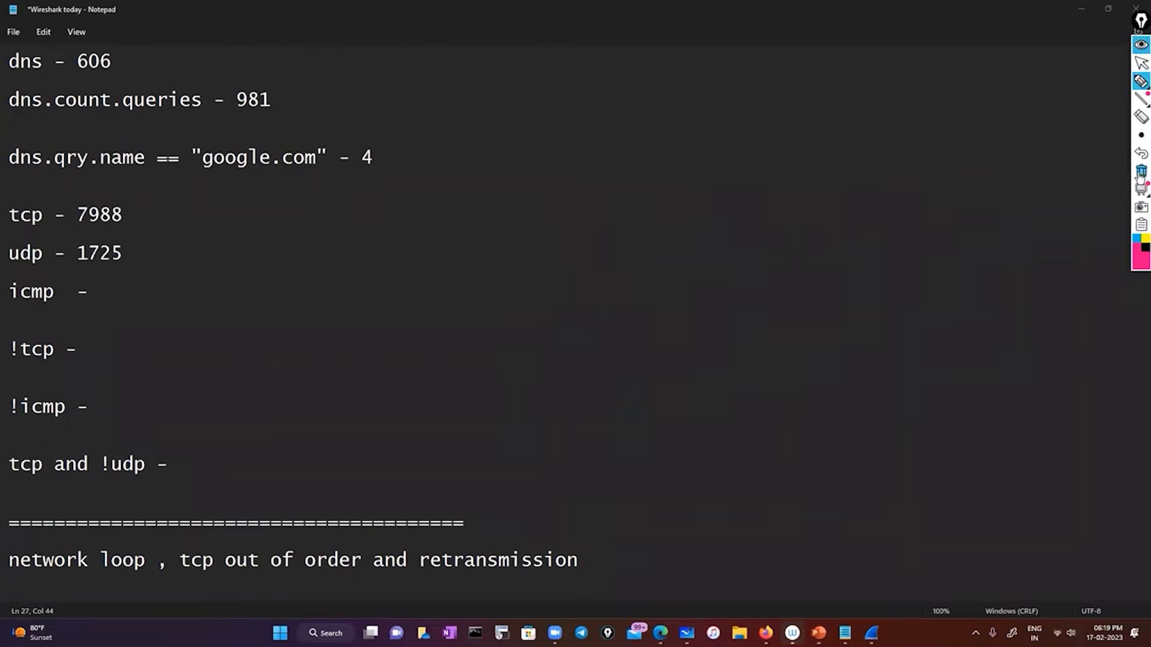
pyautogui.click(1142, 63)
pyautogui.moveTo(872, 633)
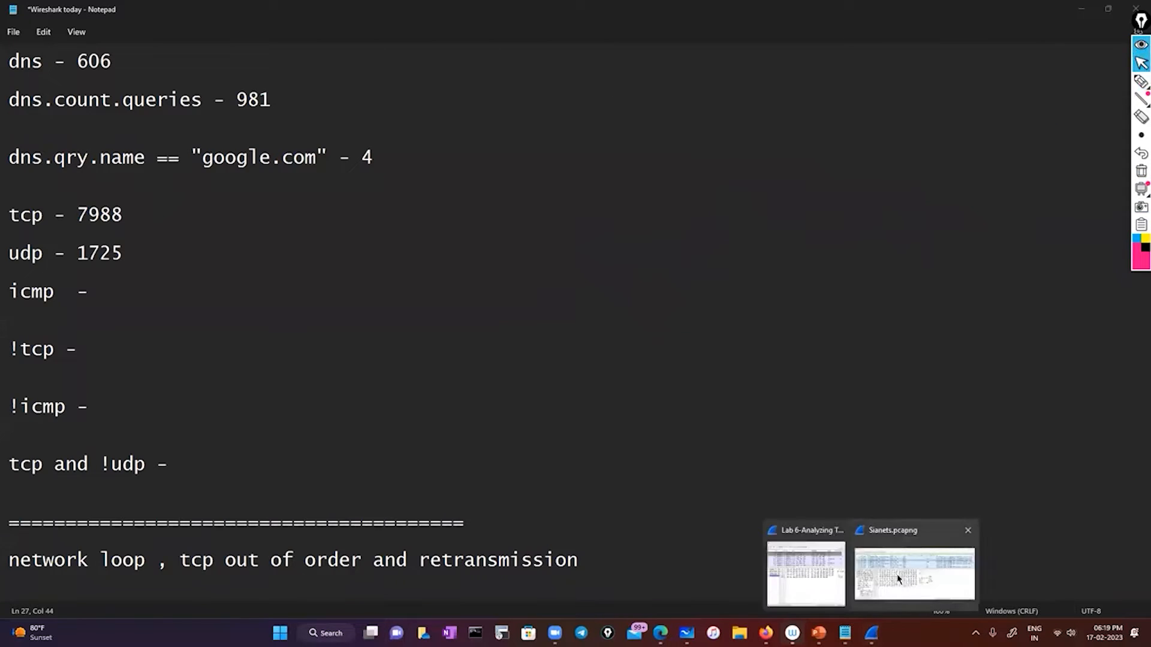
pyautogui.click(875, 566)
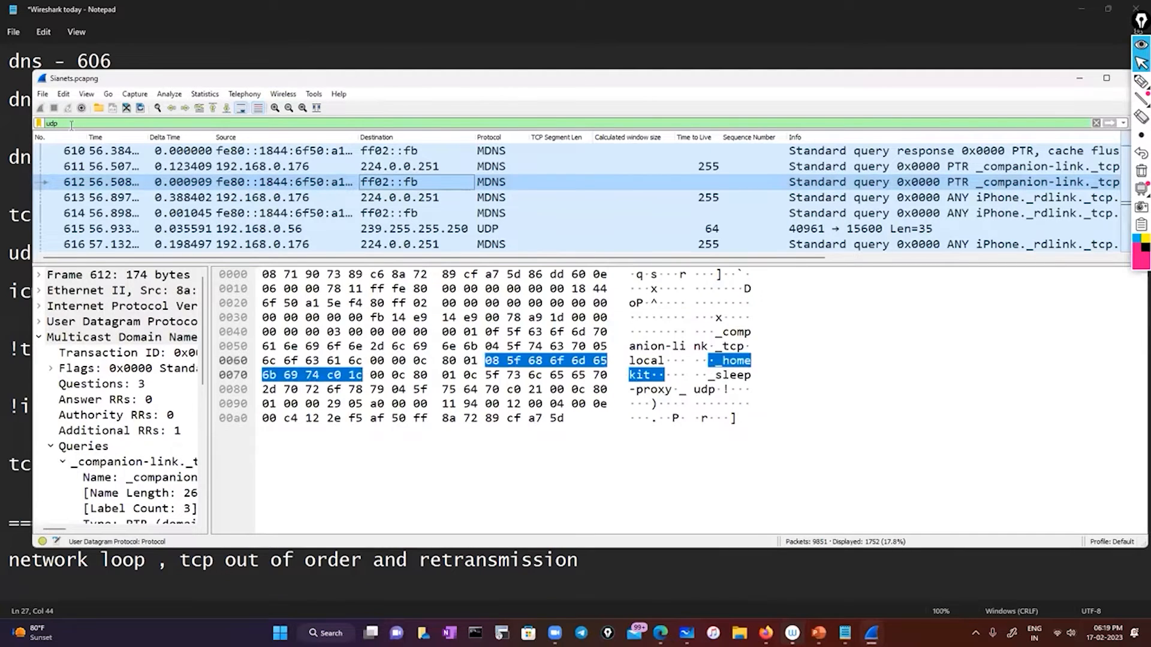
# Step: Replace the udp display filter with icmp, apply it, and look over the matching echo packets
pyautogui.click(71, 125)
pyautogui.press('BackSpace')
pyautogui.press('BackSpace')
pyautogui.press('BackSpace')
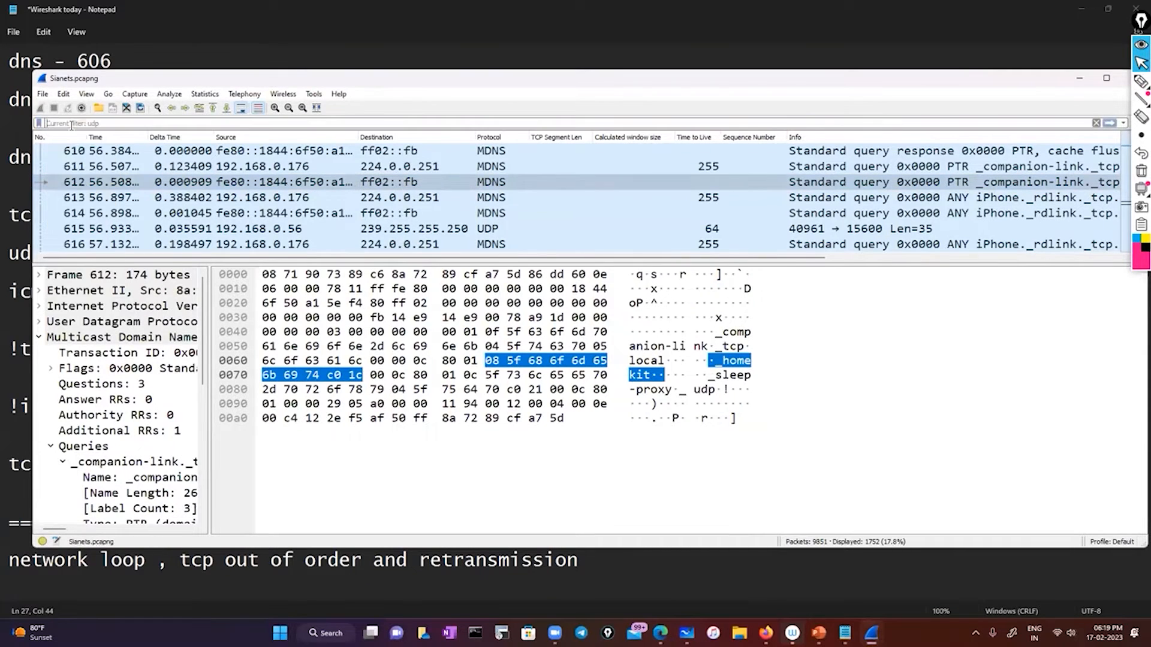
pyautogui.write('icmp')
pyautogui.press('Return')
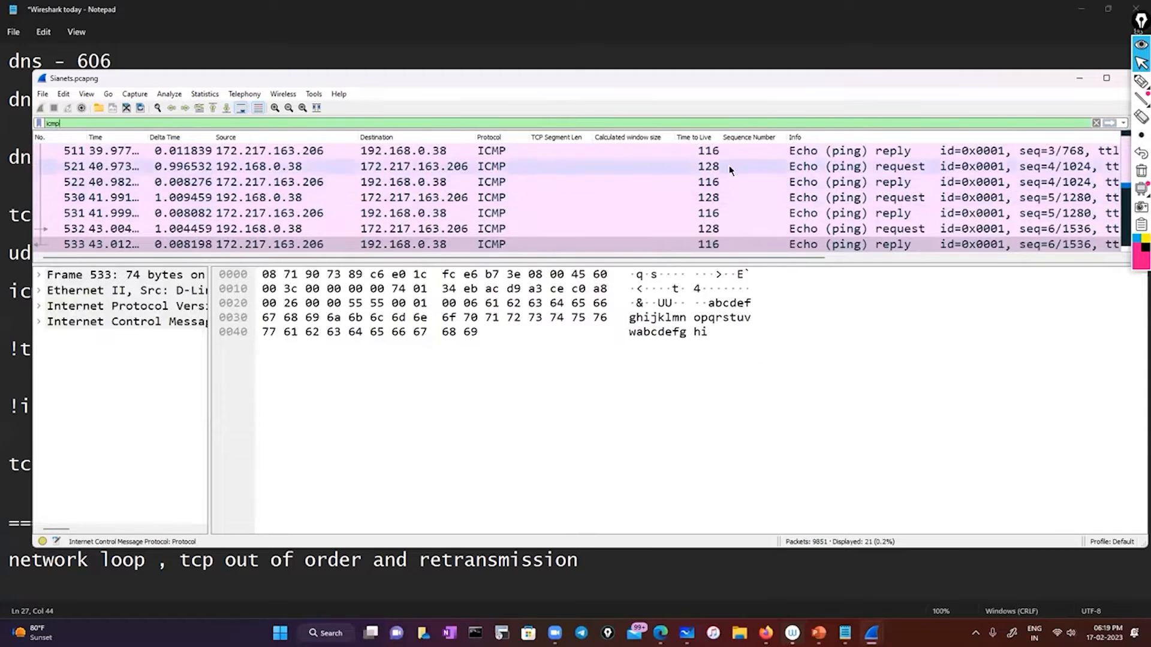
pyautogui.scroll(1, 779, 162)
pyautogui.scroll(-1, 779, 171)
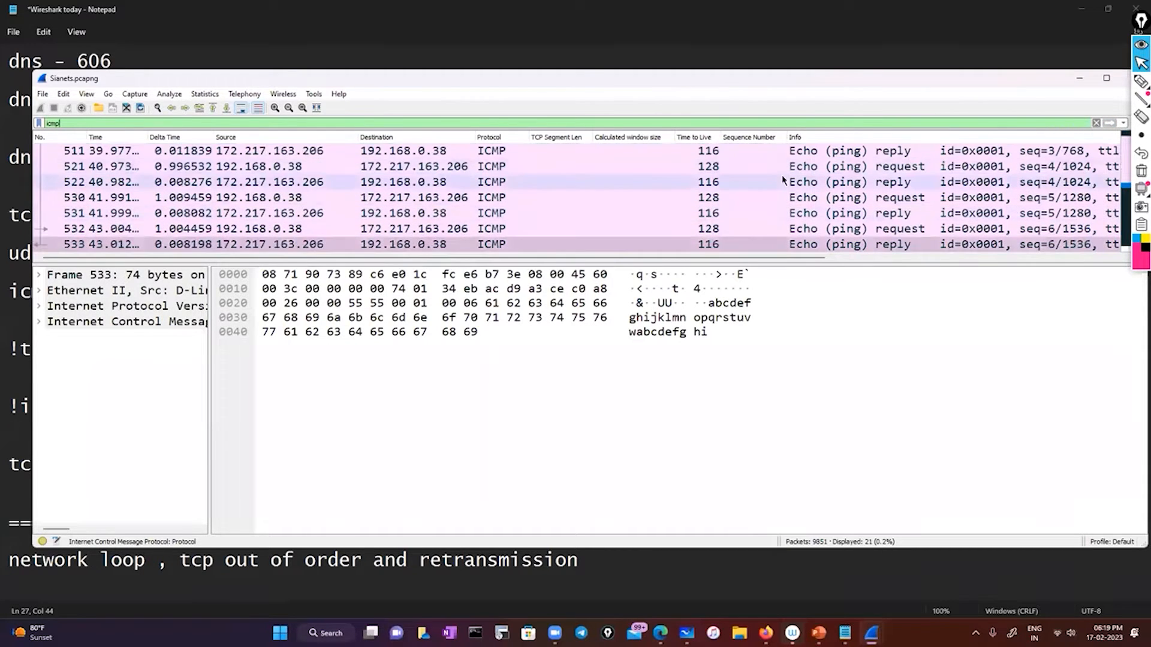
# Step: Inspect echo request 521 and echo reply 522, then examine the destination-unreachable packets and select packet 8201
pyautogui.click(775, 170)
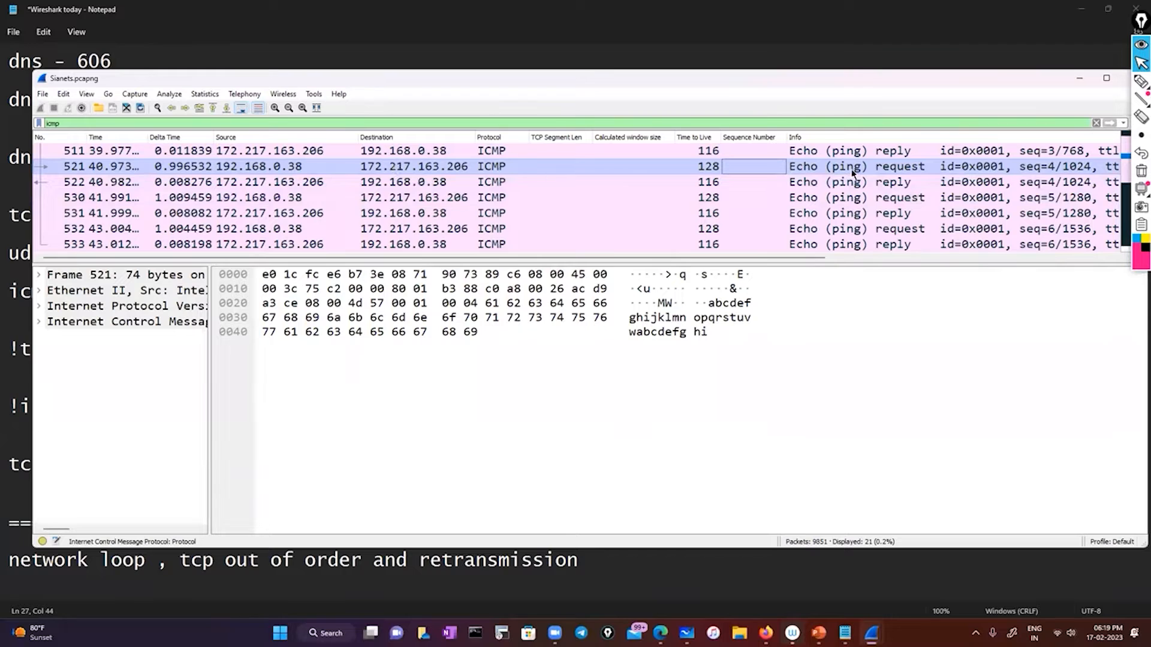
pyautogui.click(311, 185)
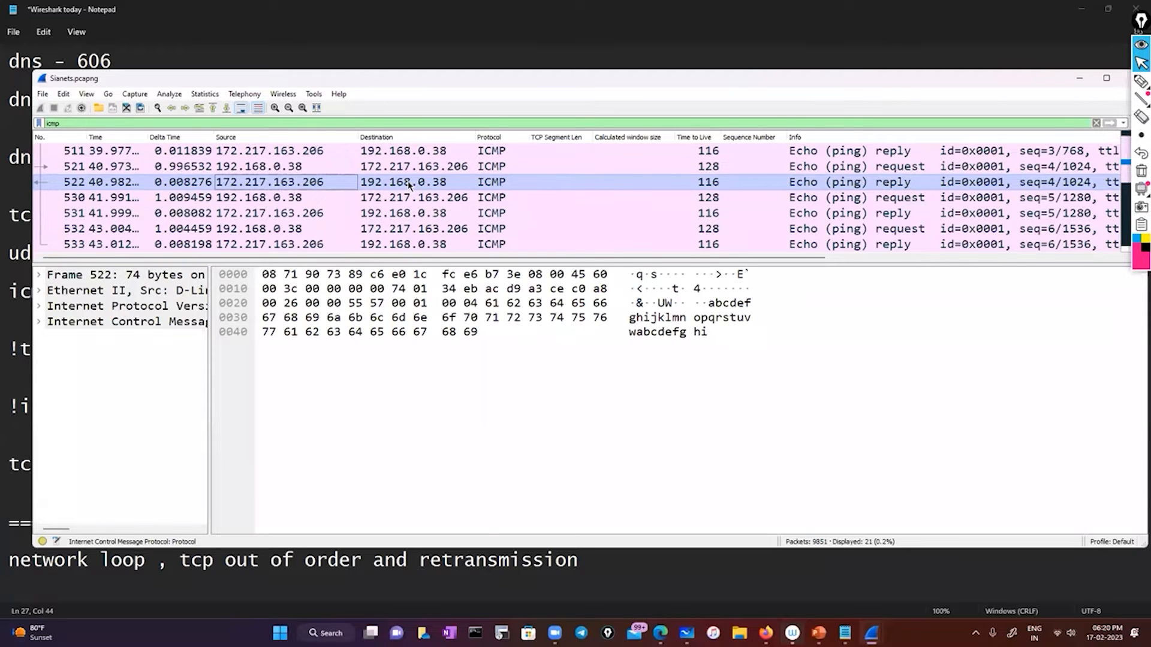
pyautogui.scroll(-3, 408, 186)
pyautogui.scroll(2, 407, 187)
pyautogui.scroll(-2, 407, 189)
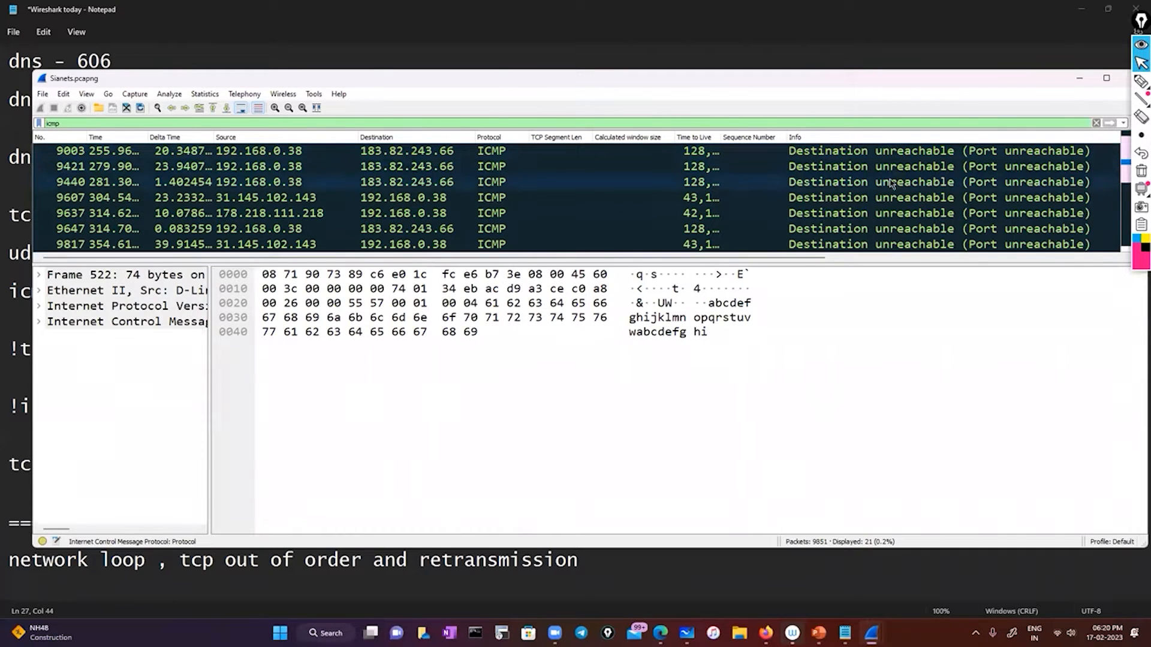
pyautogui.scroll(1, 513, 227)
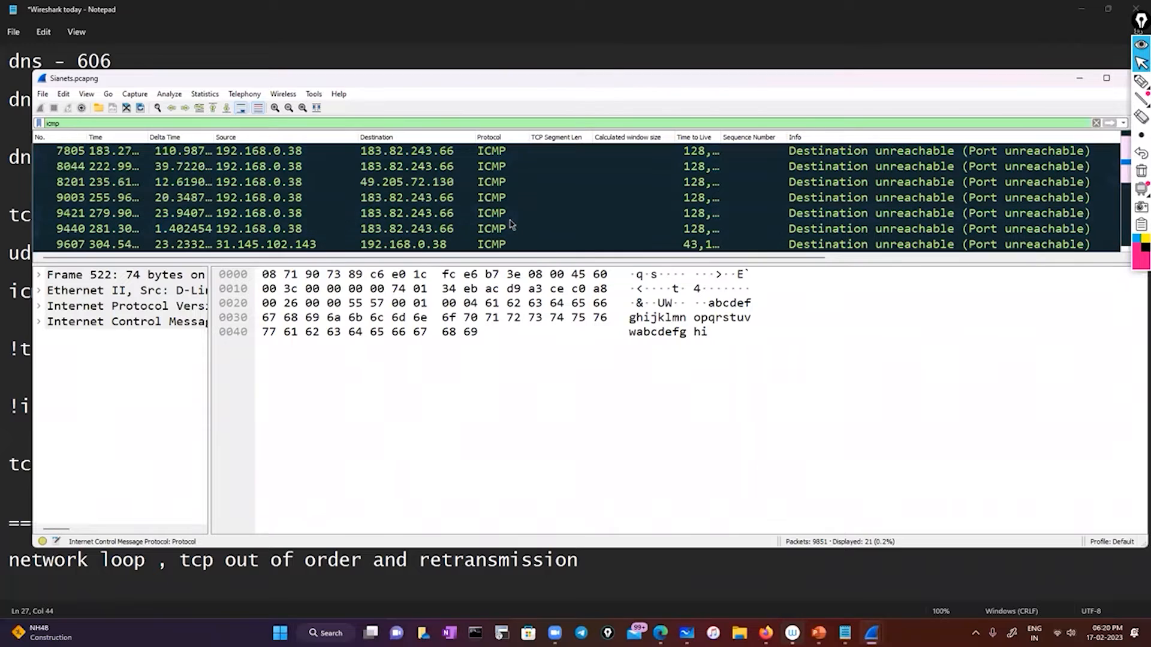
pyautogui.click(407, 187)
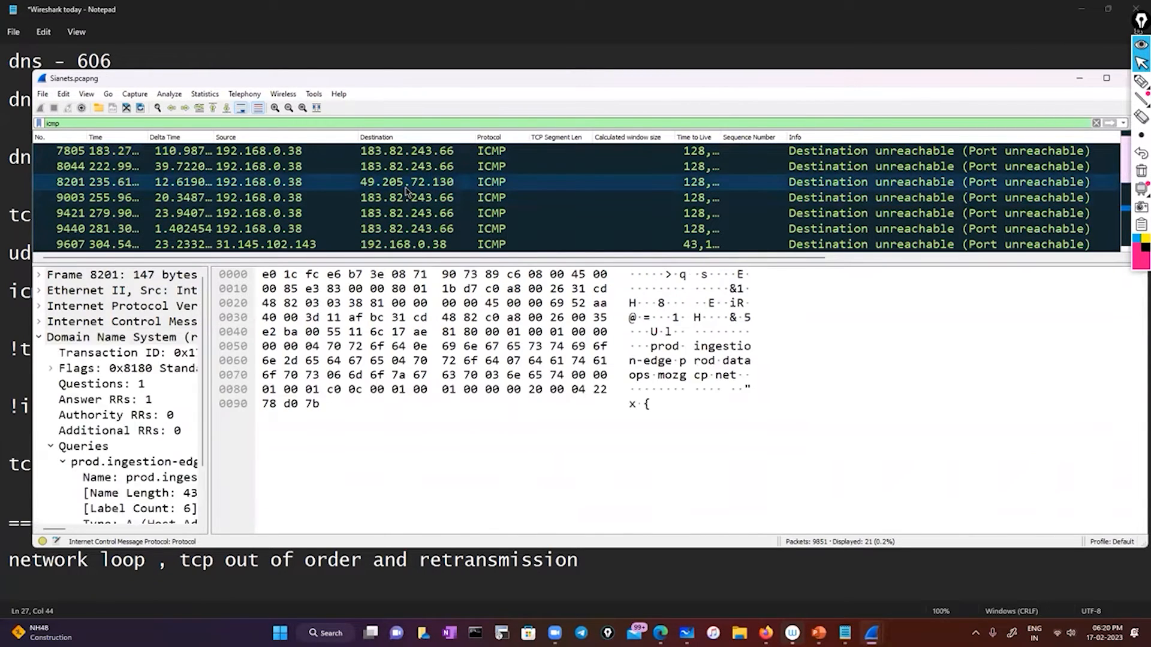
# Step: Compare the ICMP echo packets with the destination-unreachable packets and select packet 899
pyautogui.scroll(-1, 407, 191)
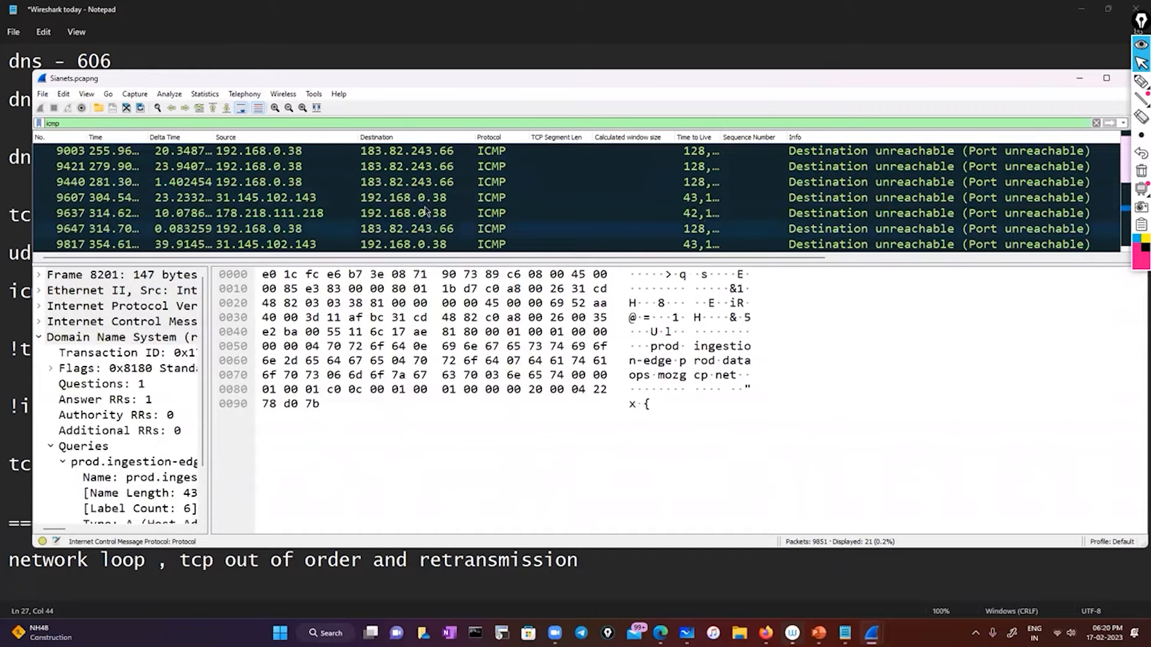
pyautogui.scroll(4, 420, 204)
pyautogui.scroll(-2, 372, 180)
pyautogui.scroll(1, 346, 168)
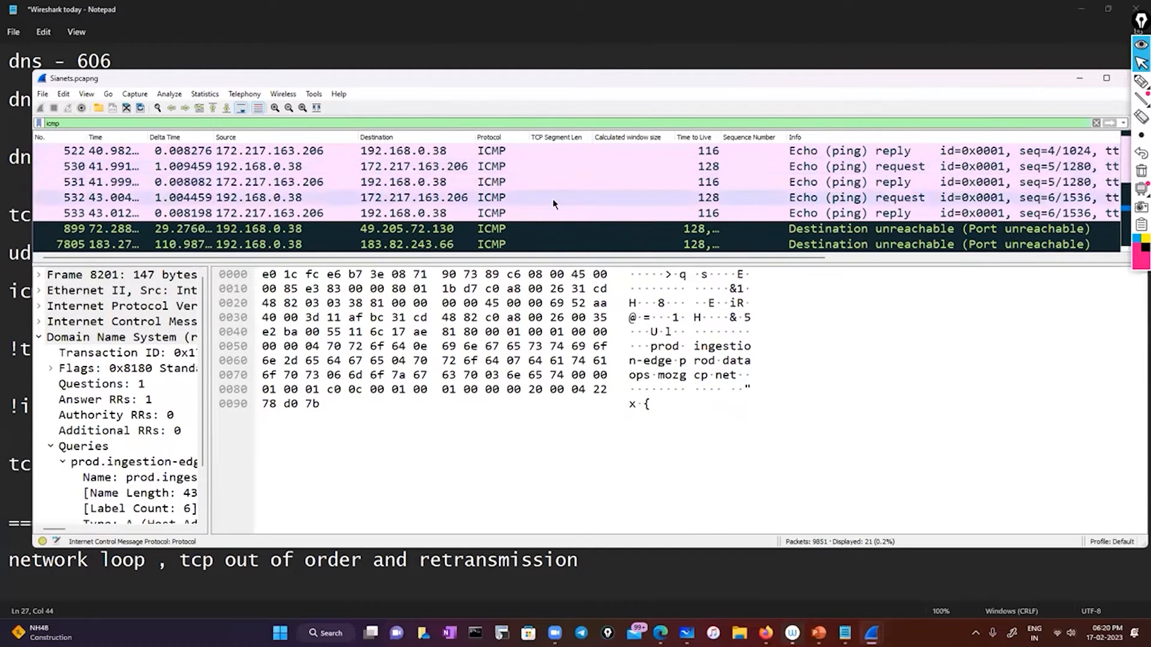
pyautogui.scroll(-1, 657, 180)
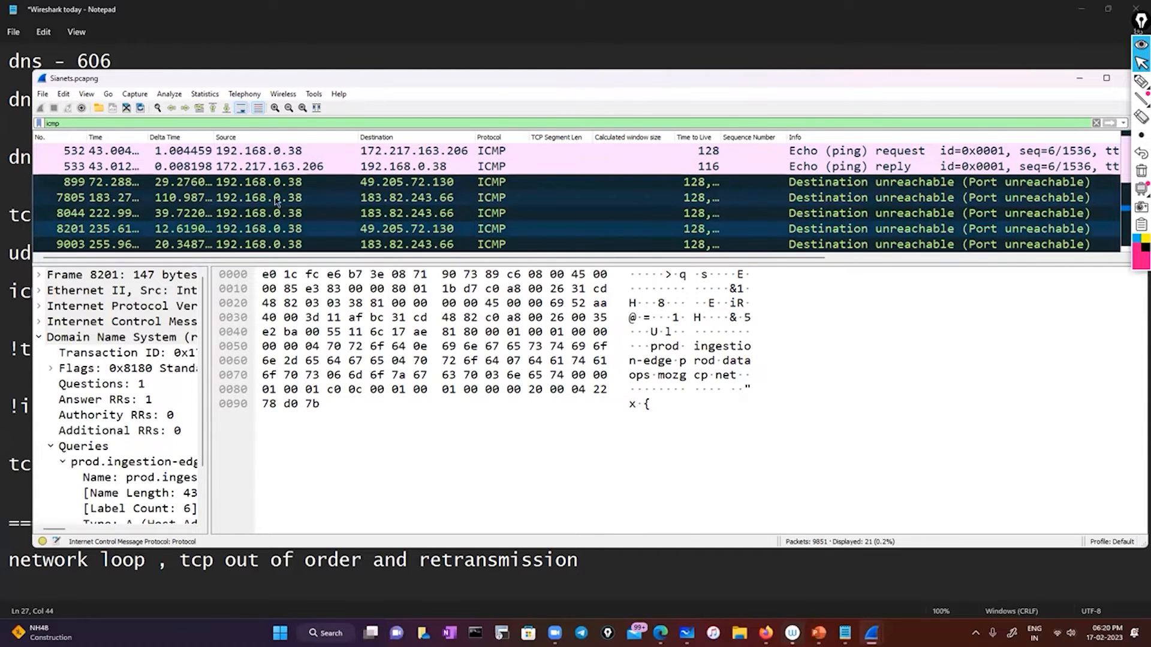
pyautogui.click(244, 188)
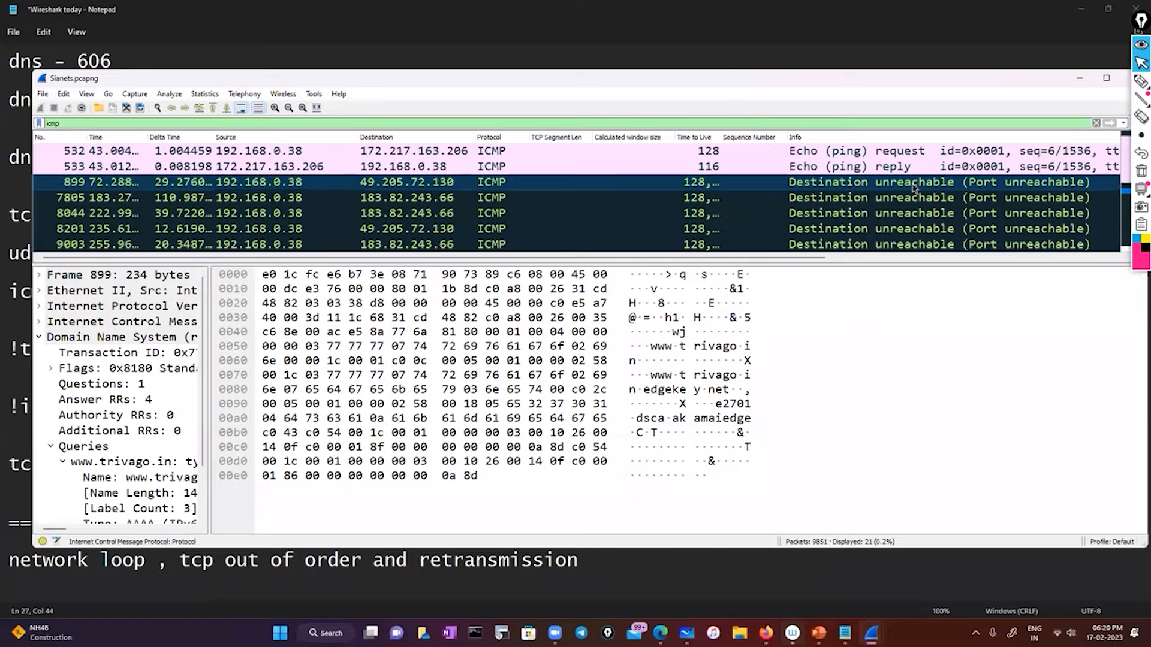
# Step: Examine the source and destination addresses of the ICMP destination-unreachable packets from 899 to 9817 alongside the echo packets
pyautogui.scroll(-2, 433, 180)
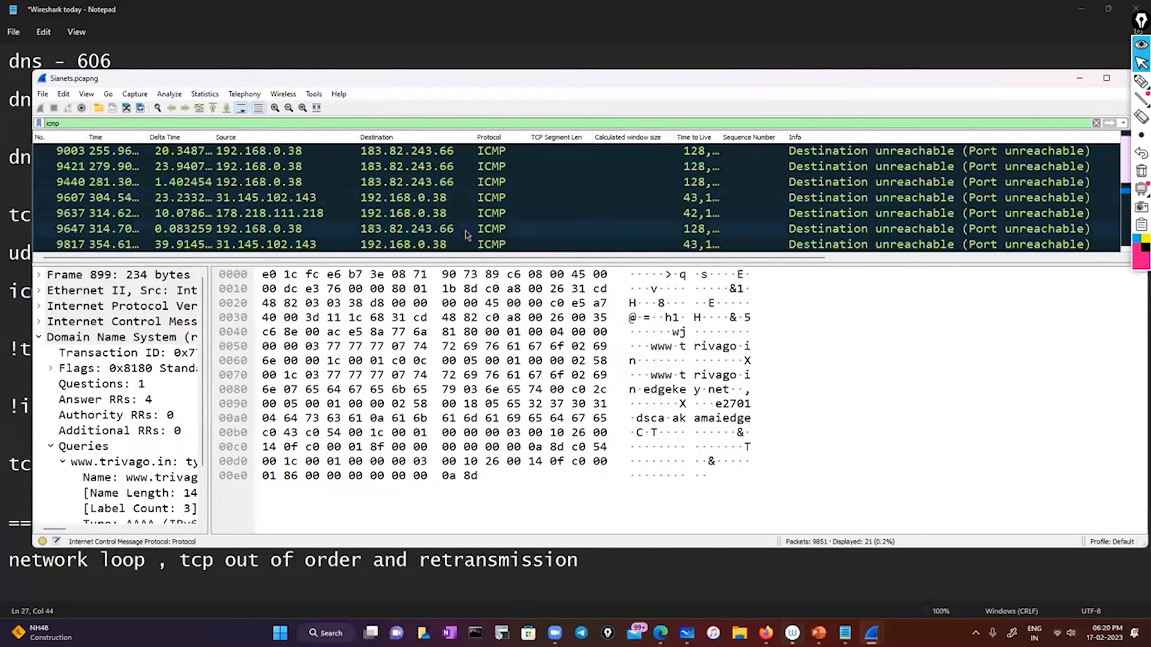
pyautogui.scroll(3, 467, 234)
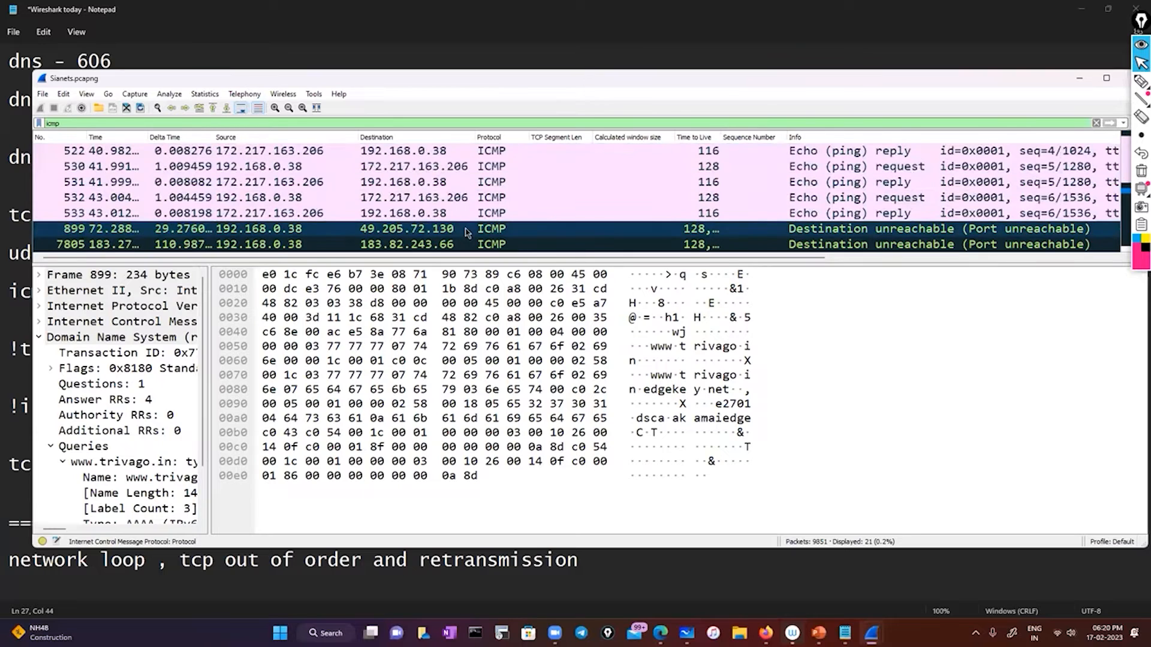
pyautogui.scroll(1, 467, 231)
pyautogui.scroll(-1, 465, 232)
pyautogui.scroll(-1, 463, 207)
pyautogui.scroll(-1, 447, 201)
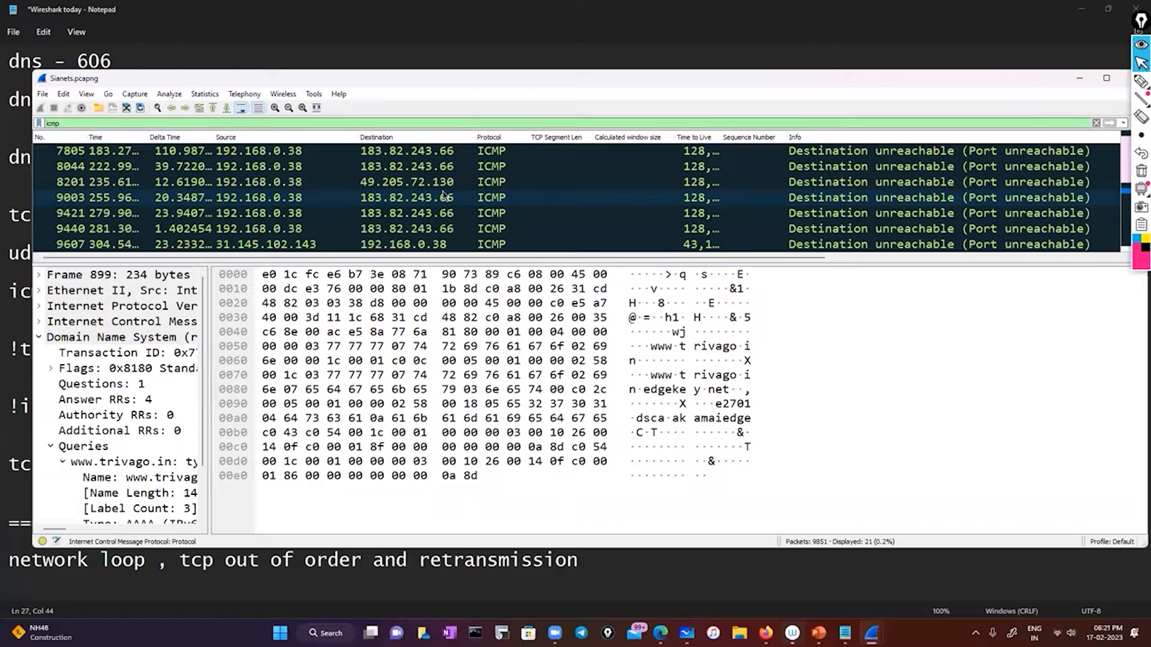
pyautogui.scroll(1, 441, 194)
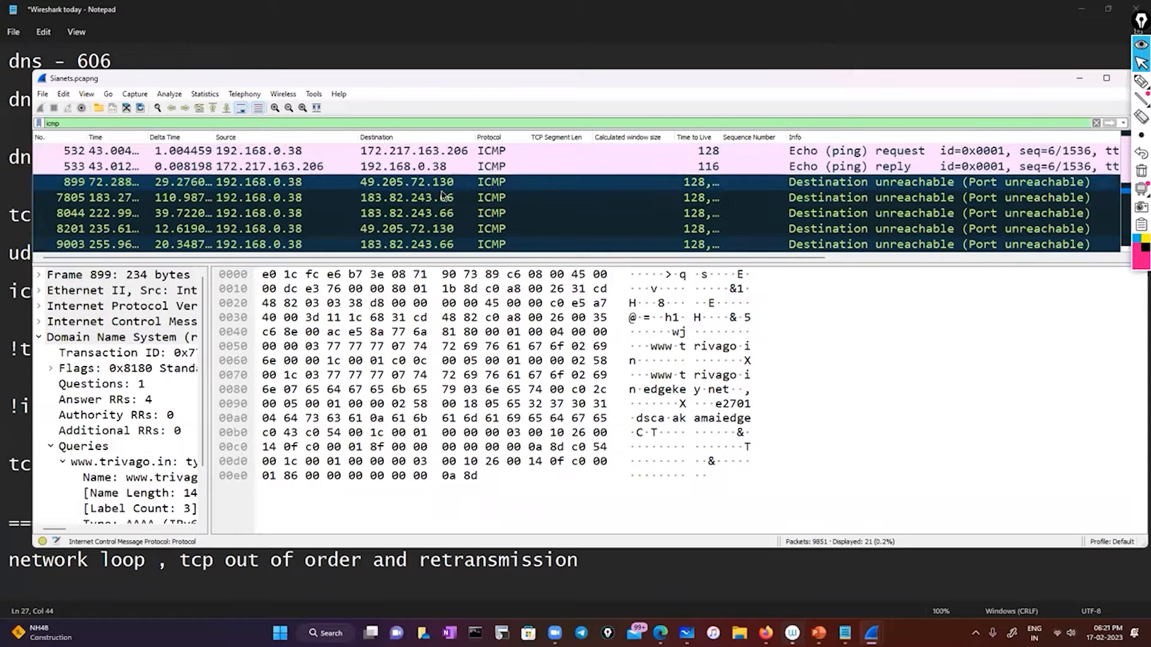
pyautogui.scroll(1, 442, 195)
pyautogui.scroll(-1, 442, 195)
pyautogui.scroll(-1, 441, 195)
pyautogui.scroll(1, 442, 195)
pyautogui.scroll(-1, 442, 195)
pyautogui.scroll(-1, 441, 195)
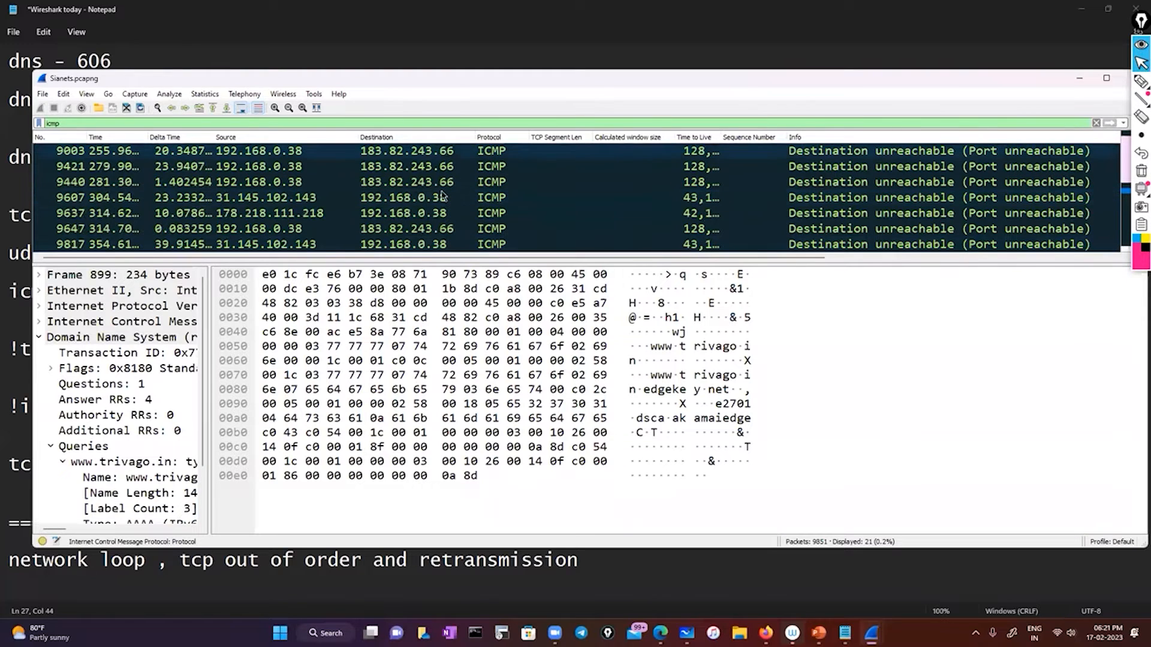
pyautogui.scroll(2, 442, 195)
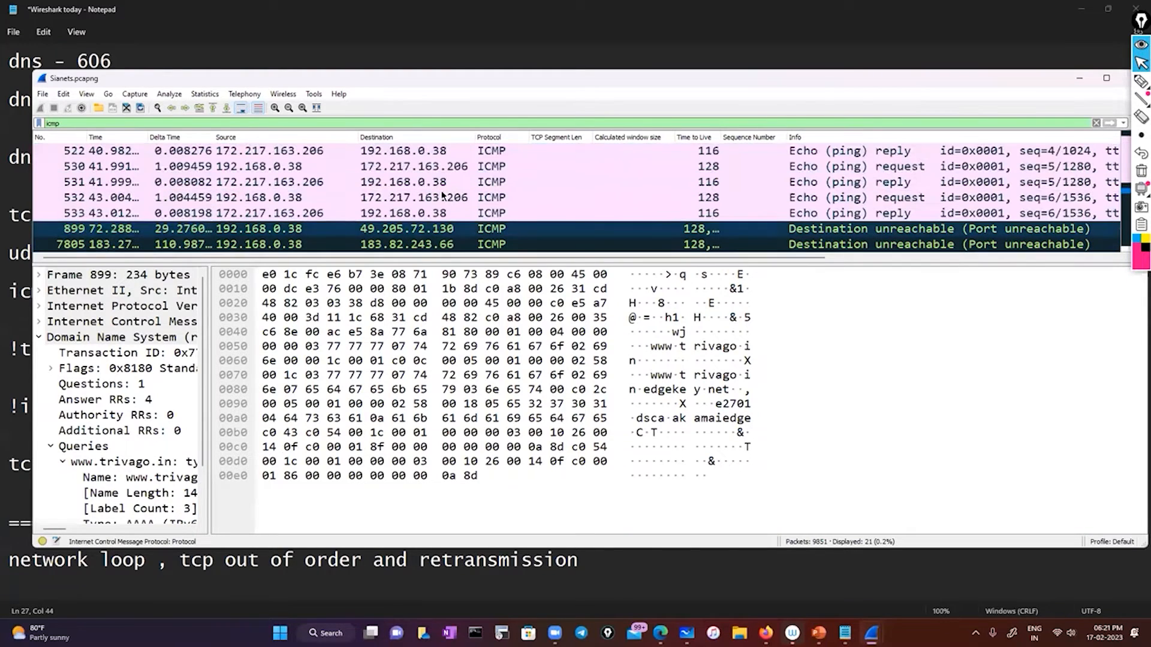
pyautogui.scroll(-2, 442, 195)
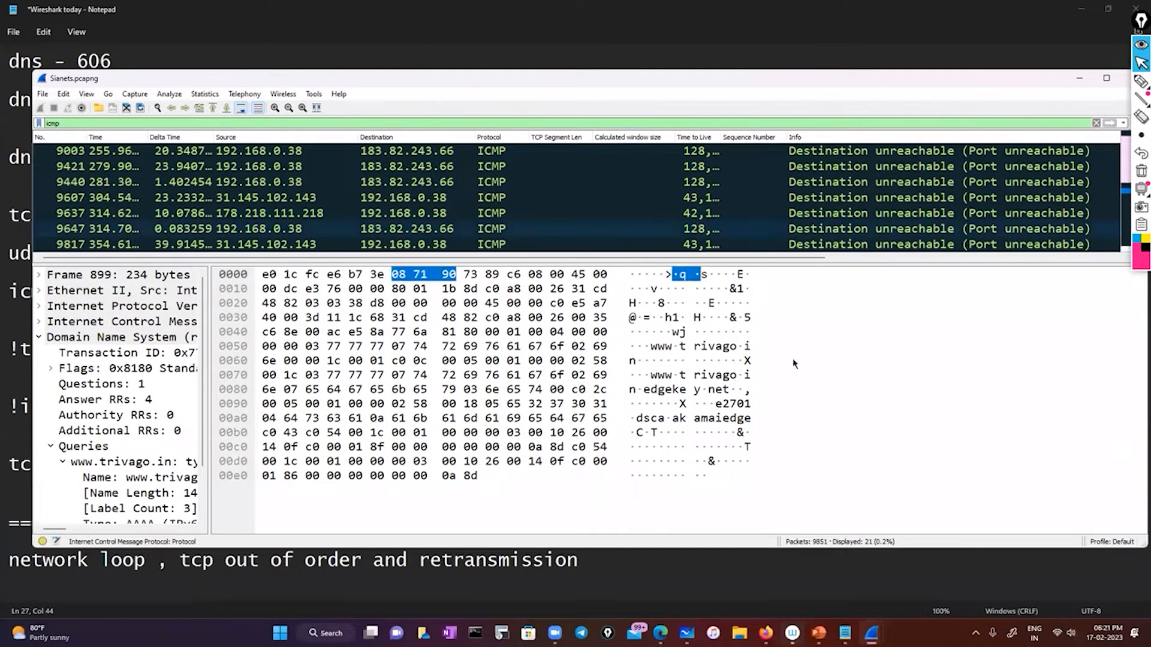
# Step: Switch to the Notepad notes, enter 27 as the icmp packet count, and return to the Sianets capture in Wireshark
pyautogui.click(871, 633)
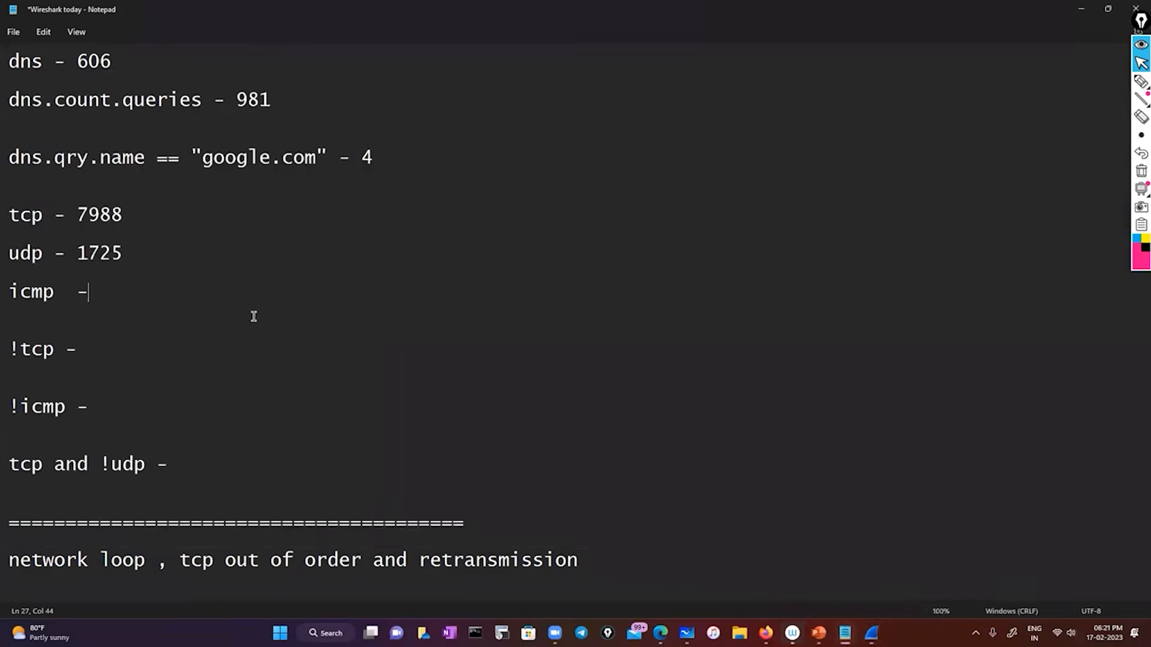
pyautogui.write('27')
pyautogui.click(1081, 8)
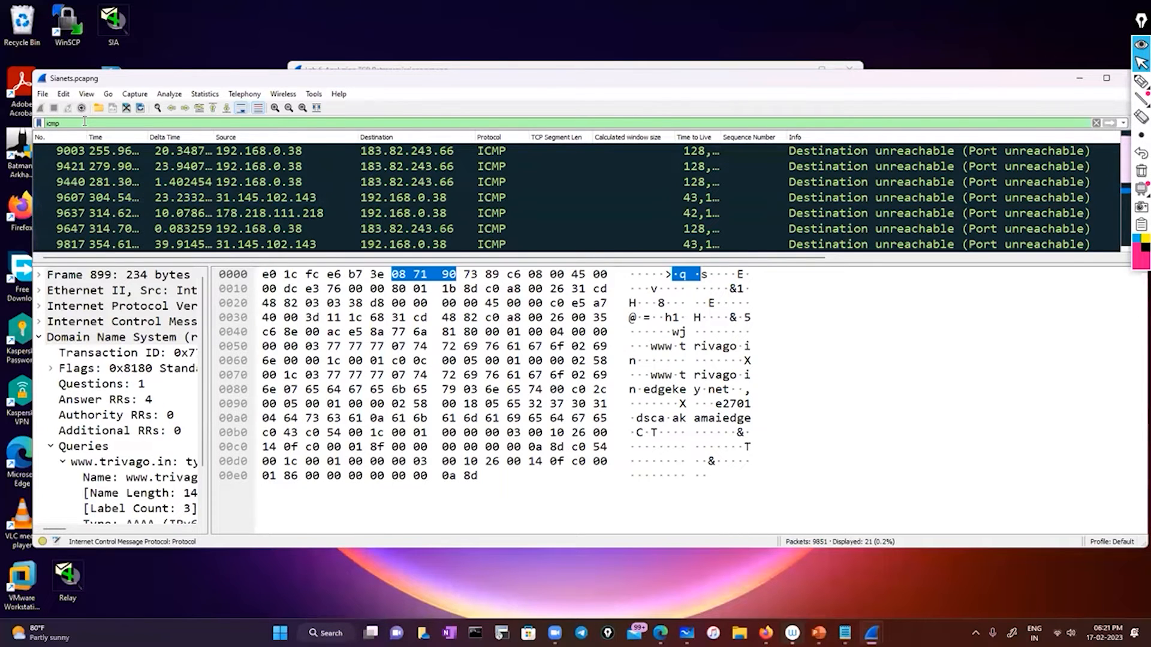
# Step: Replace the icmp display filter with !tcp, apply it, and look over the protocols of the matching packets
pyautogui.hotkey('ctrl', 'a')
pyautogui.press('BackSpace')
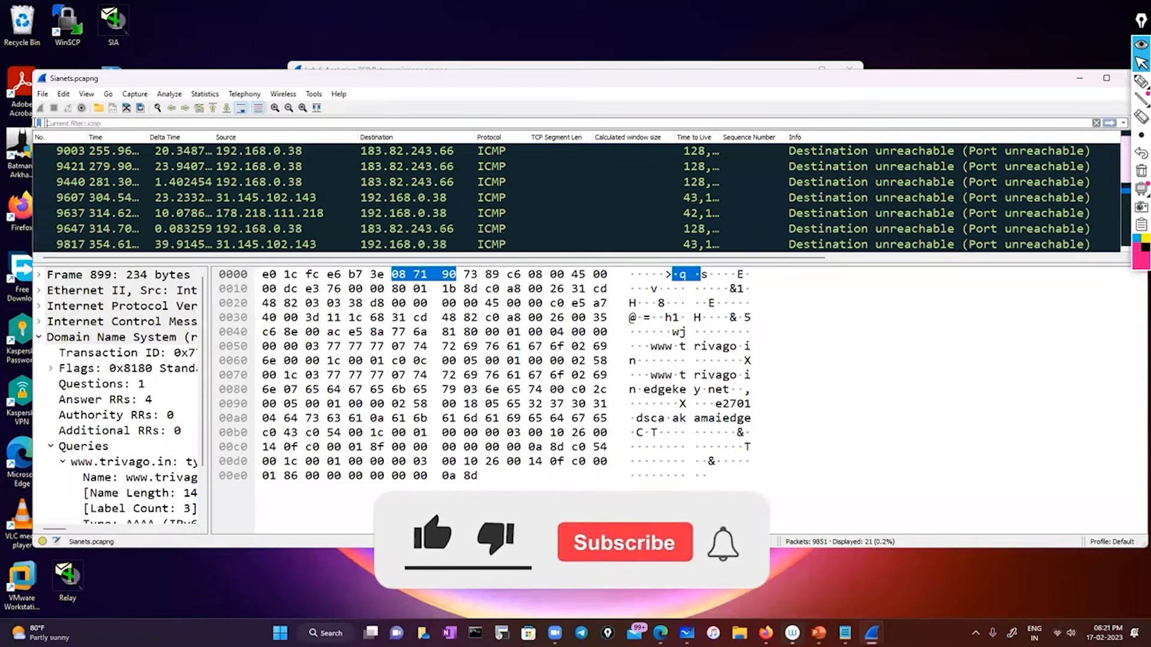
pyautogui.write('!')
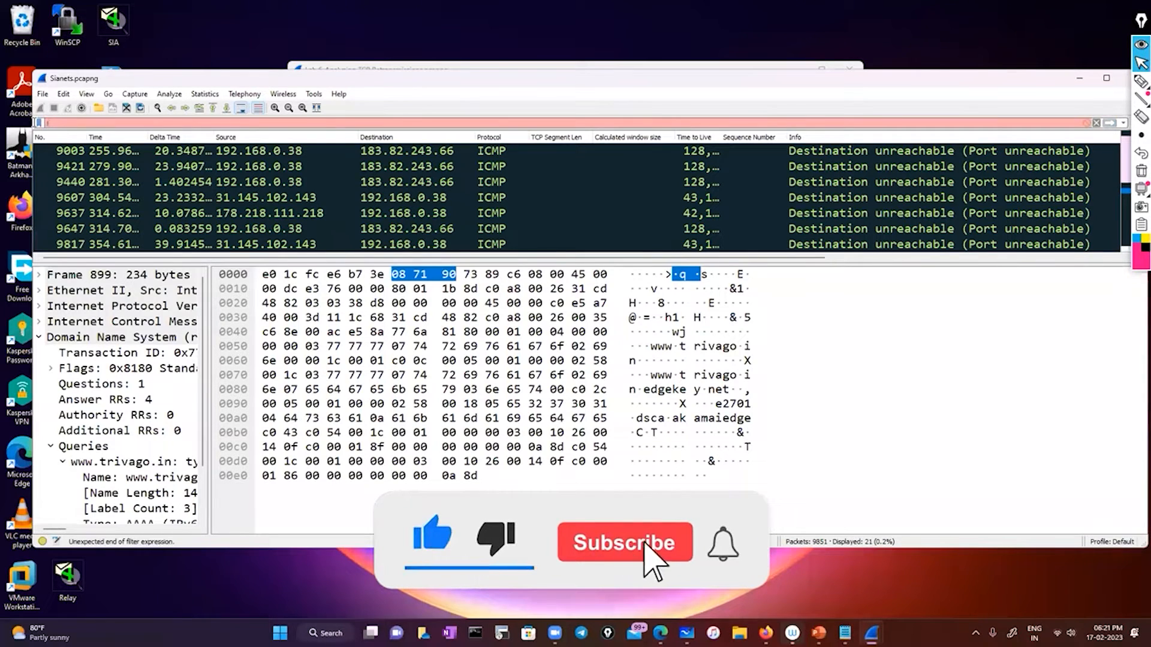
pyautogui.write('tcp')
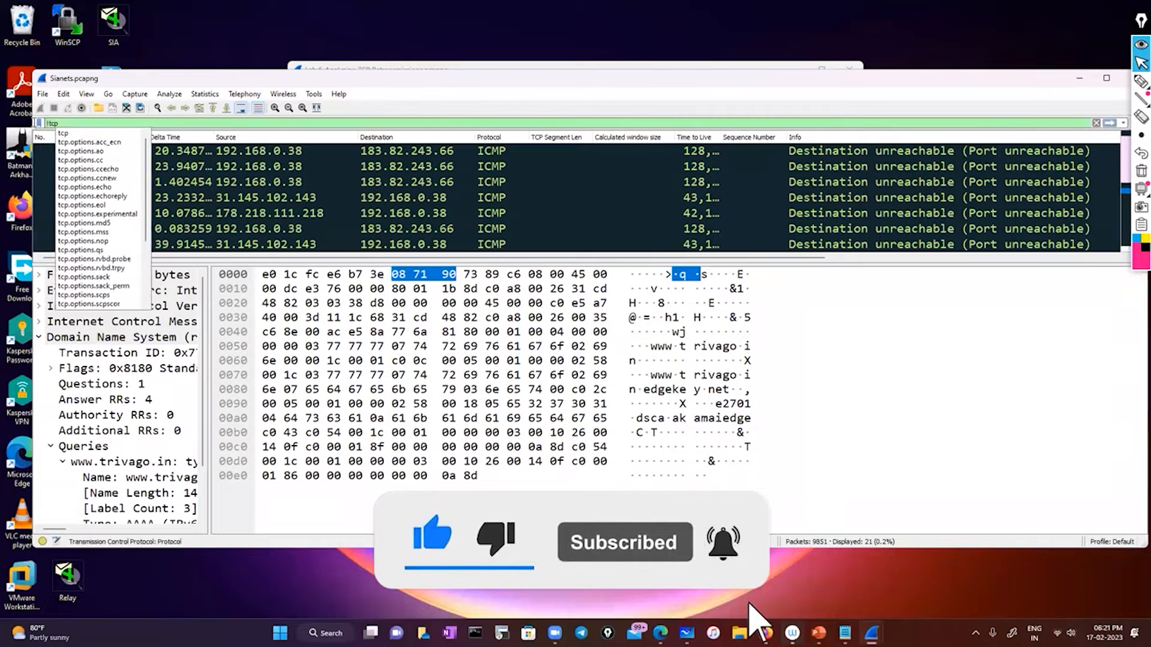
pyautogui.press('Return')
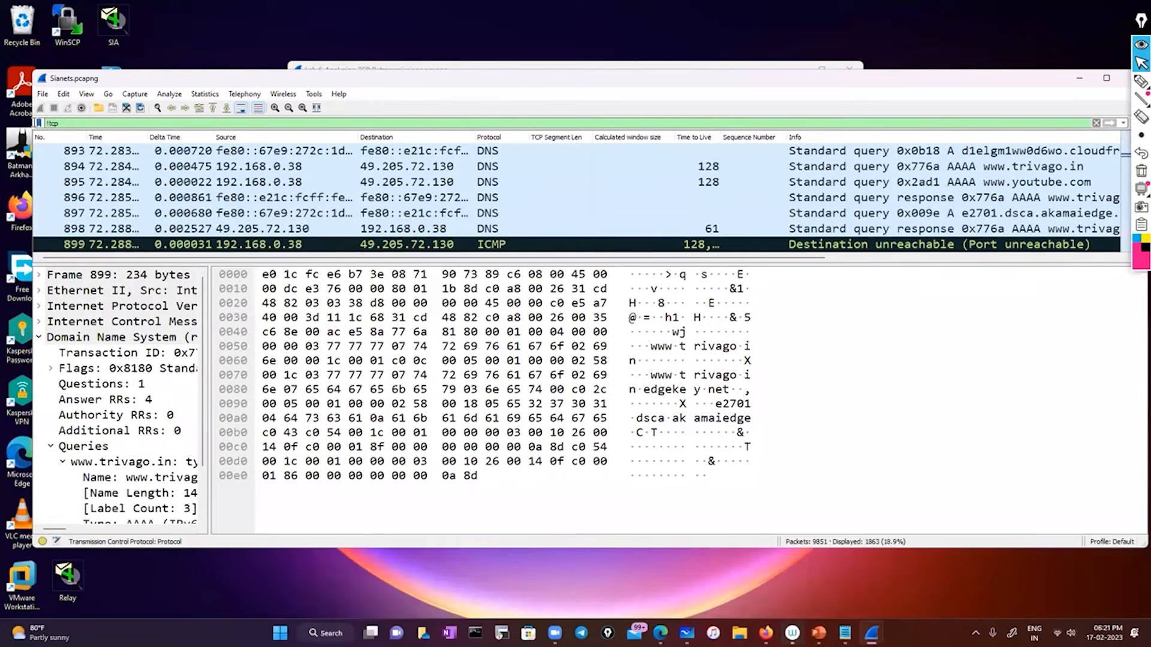
pyautogui.scroll(-13, 413, 200)
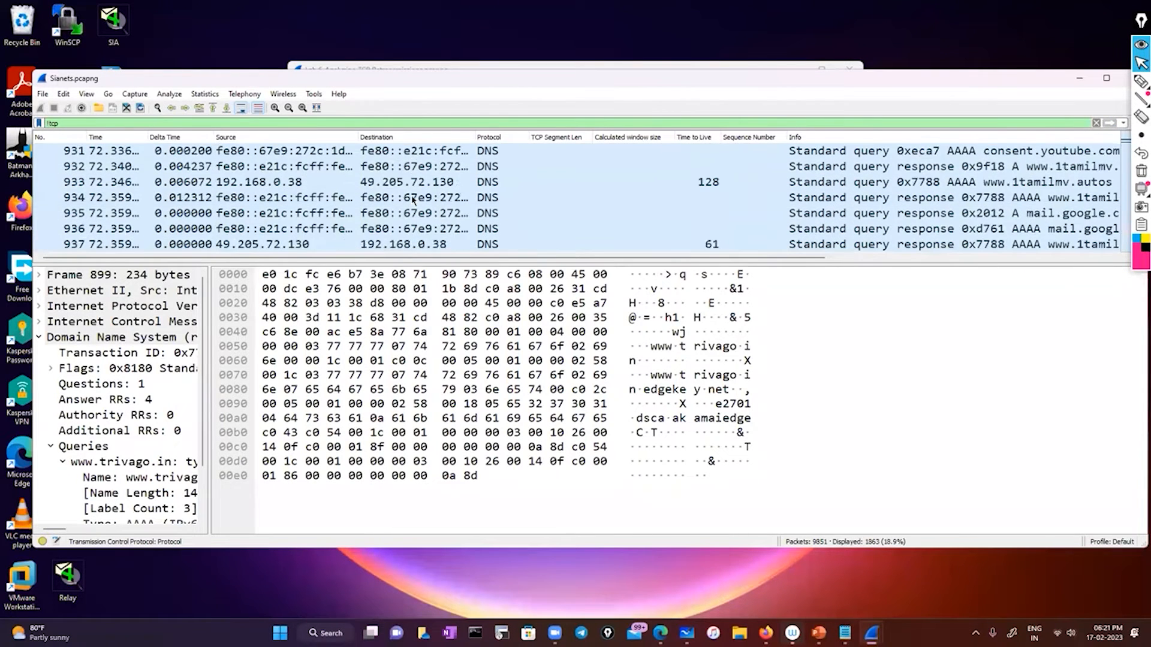
pyautogui.scroll(-20, 413, 200)
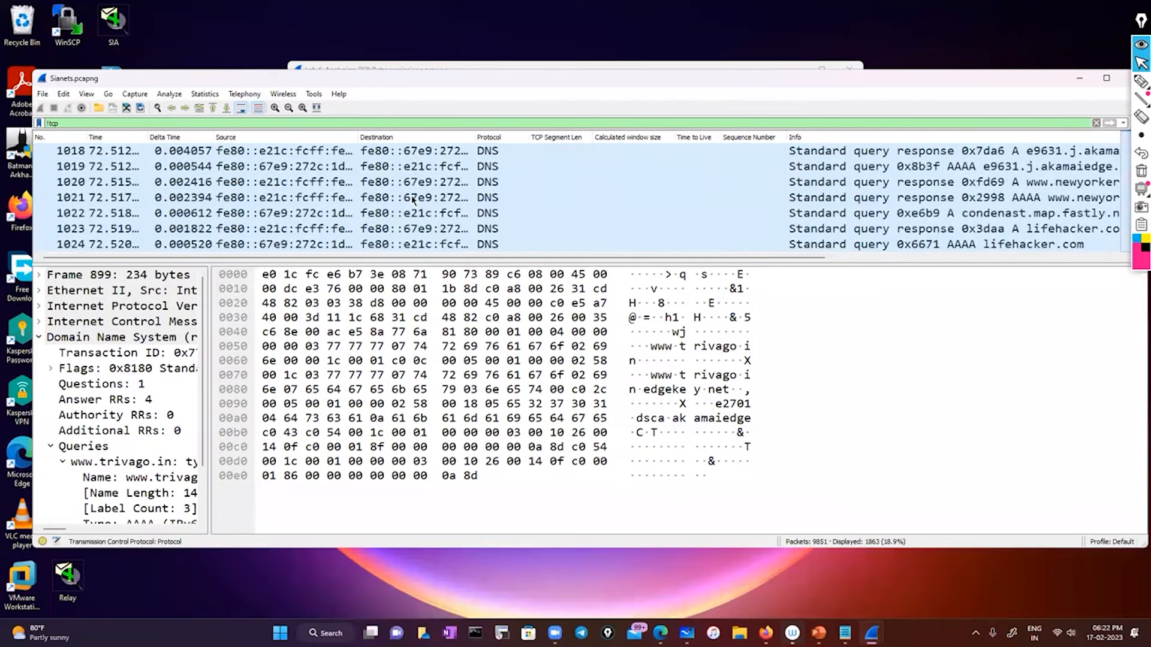
pyautogui.scroll(-20, 413, 200)
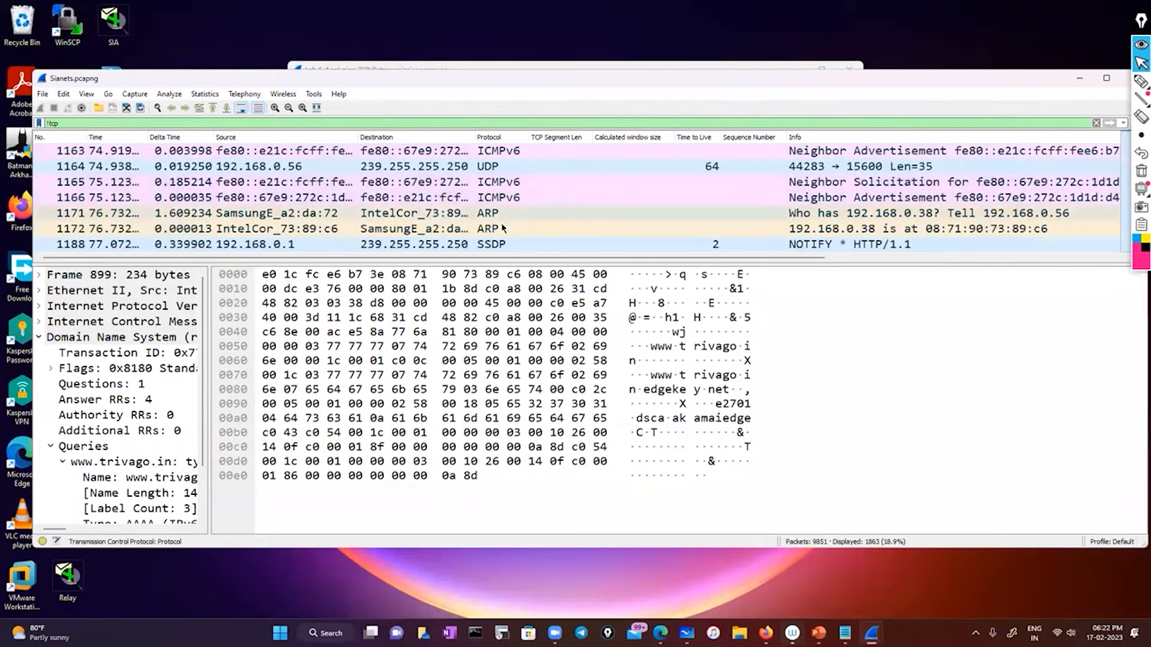
pyautogui.scroll(-20, 505, 191)
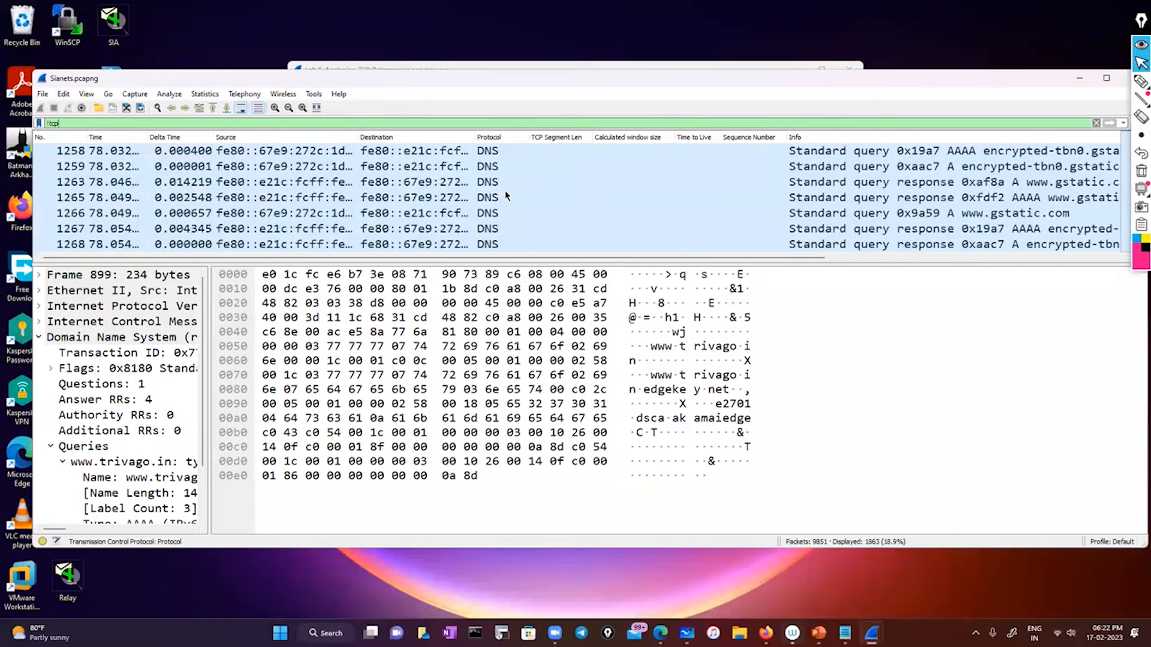
pyautogui.scroll(-3, 505, 195)
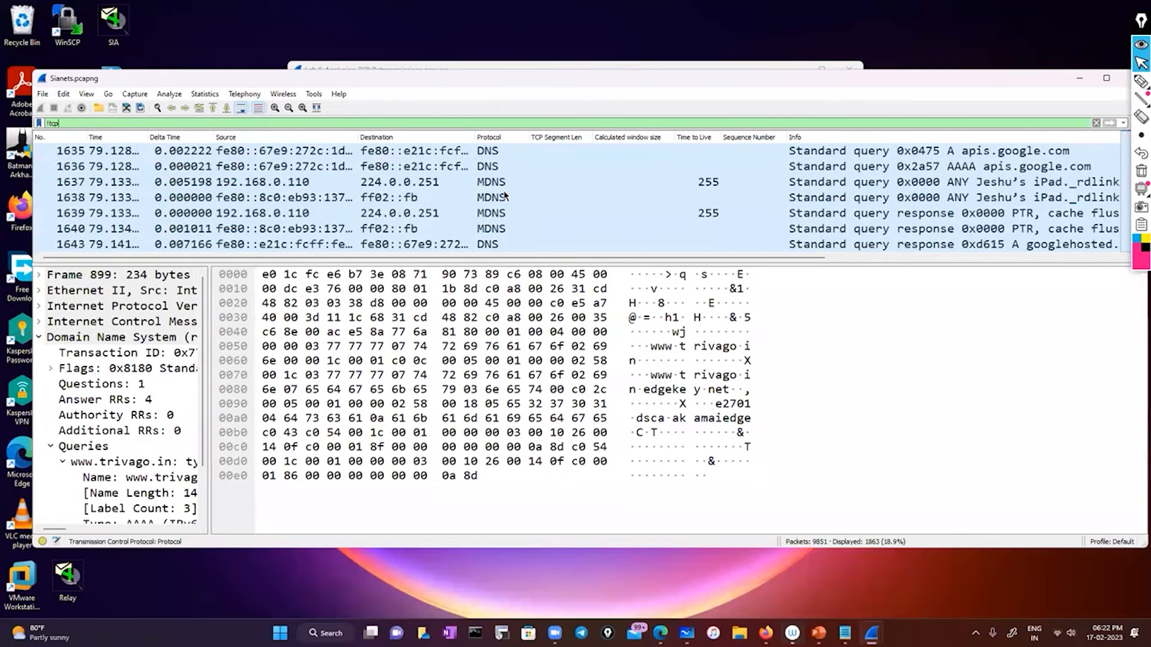
pyautogui.scroll(20, 505, 194)
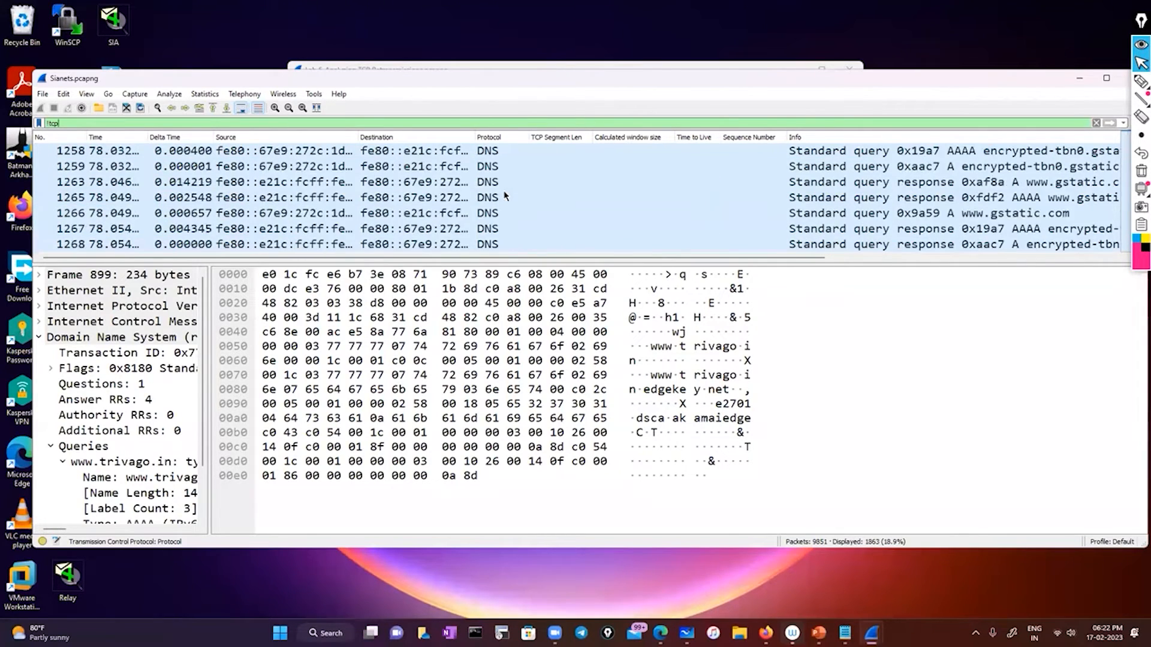
pyautogui.scroll(10, 506, 195)
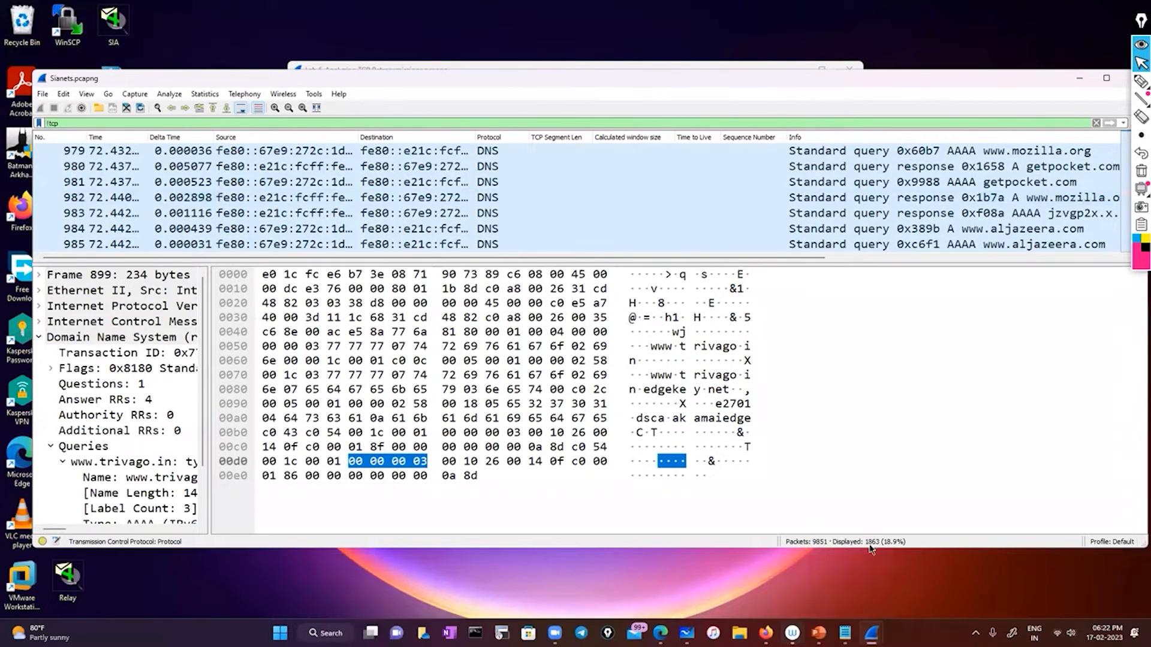
# Step: Switch to the Notepad notes and enter 1863 as the packet count for !tcp
pyautogui.moveTo(845, 633)
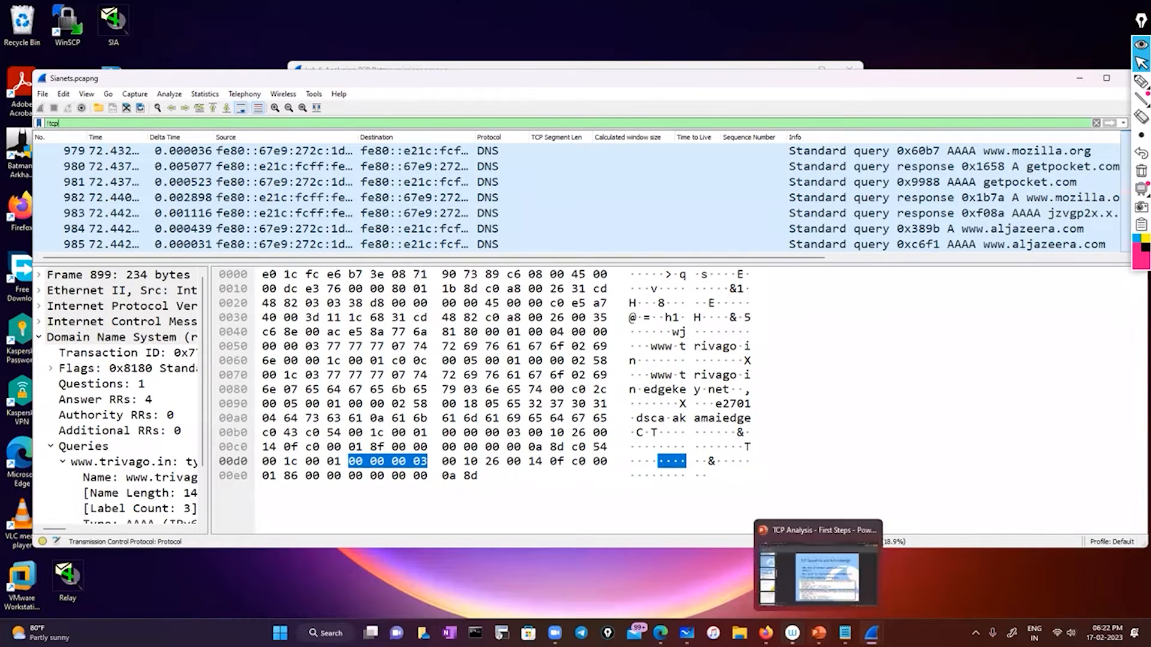
pyautogui.click(845, 633)
pyautogui.click(110, 341)
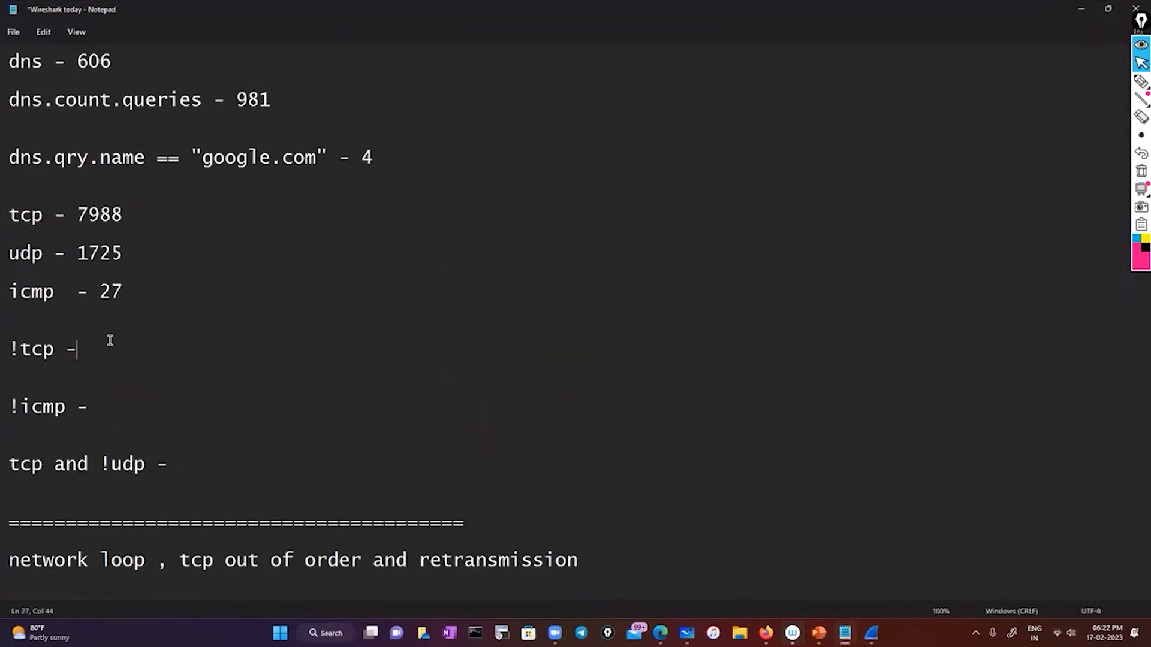
pyautogui.write('1863')
pyautogui.click(417, 382)
# Step: Copy the !icmp expression from the notes and switch to the Sianets.pcapng capture in Wireshark
pyautogui.moveTo(8, 406); pyautogui.dragTo(69, 411)
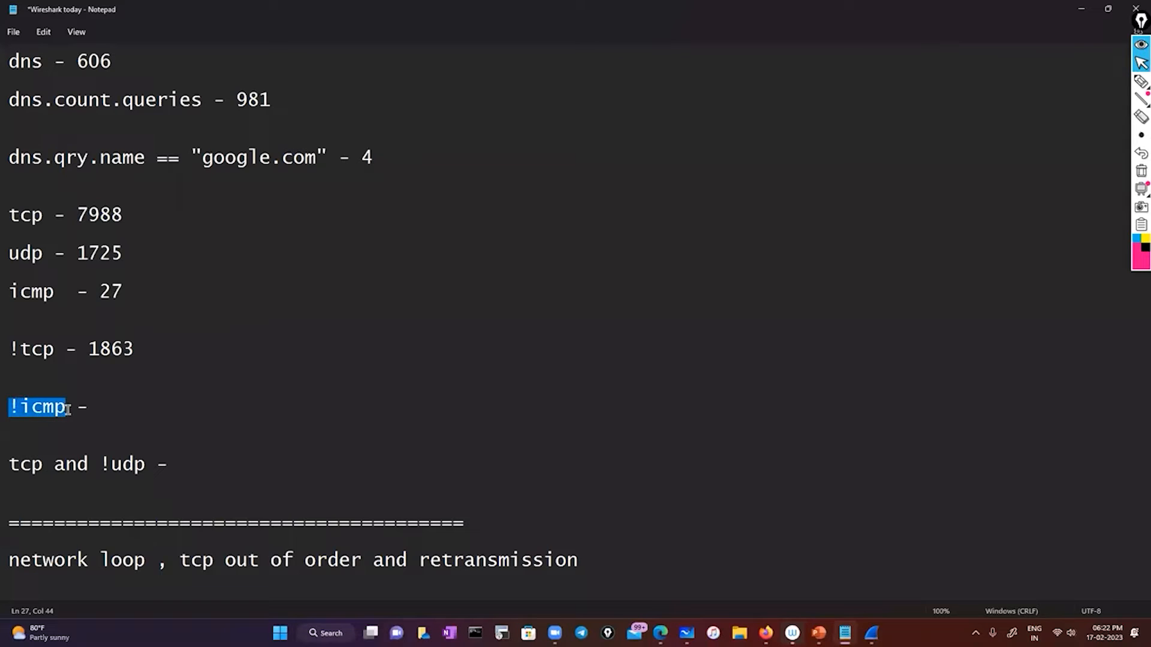
pyautogui.hotkey('ctrl', 'c')
pyautogui.click(871, 634)
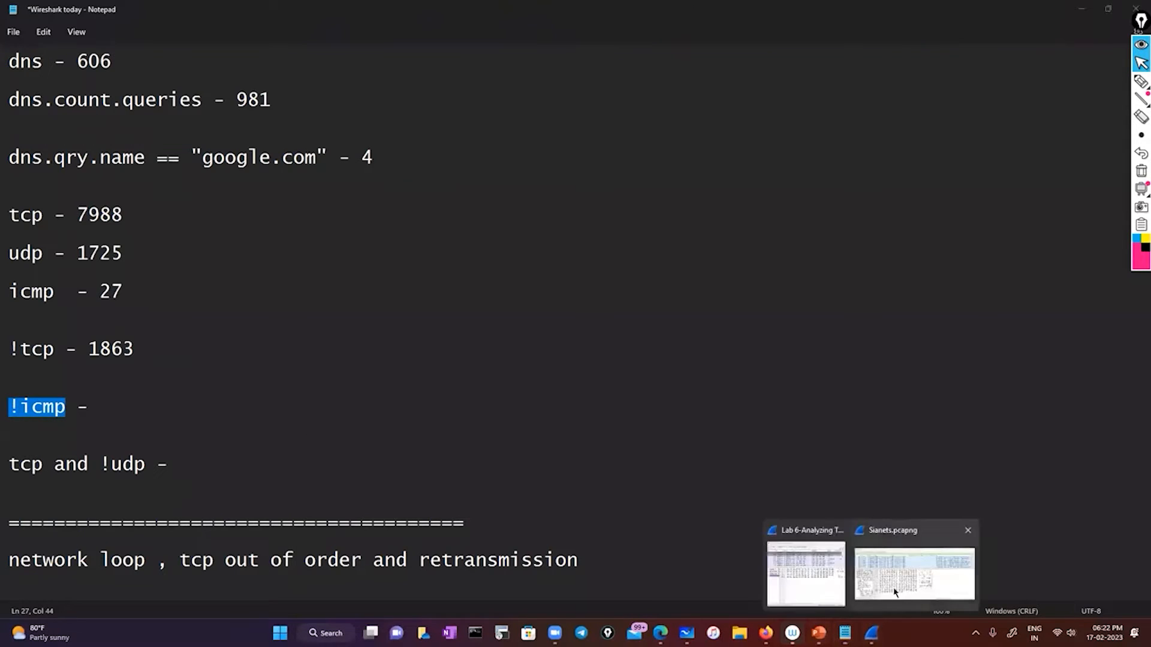
pyautogui.click(895, 590)
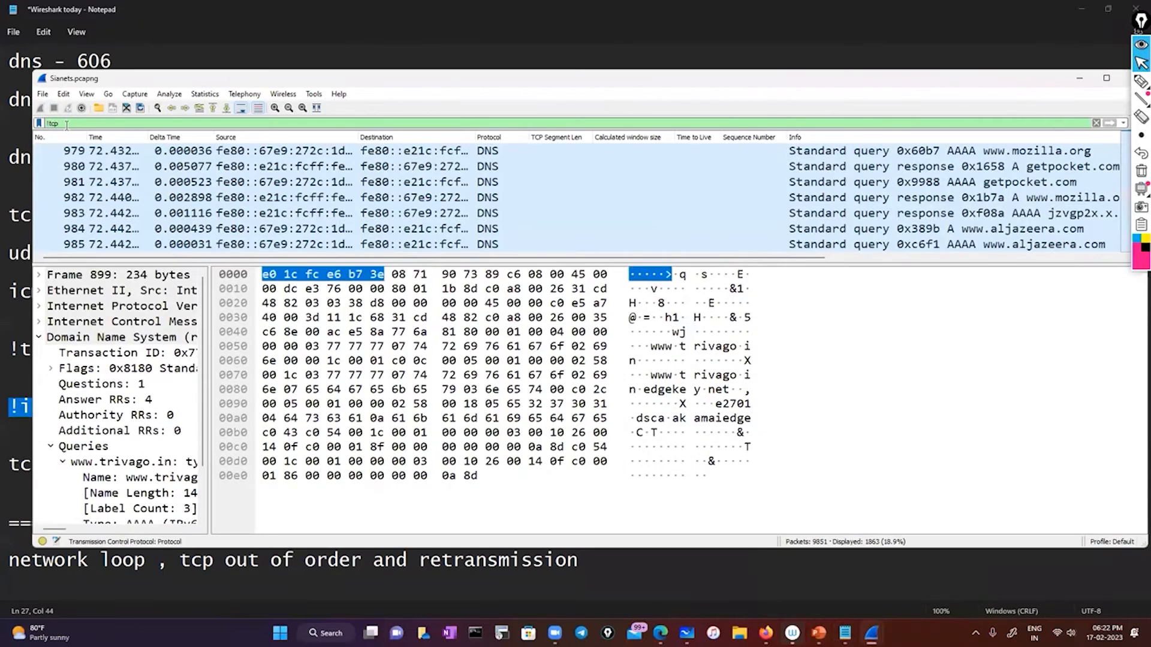
# Step: Replace the !tcp display filter with !icmp, apply it, and look over the matching packets
pyautogui.press('BackSpace')
pyautogui.press('BackSpace')
pyautogui.press('BackSpace')
pyautogui.press('BackSpace')
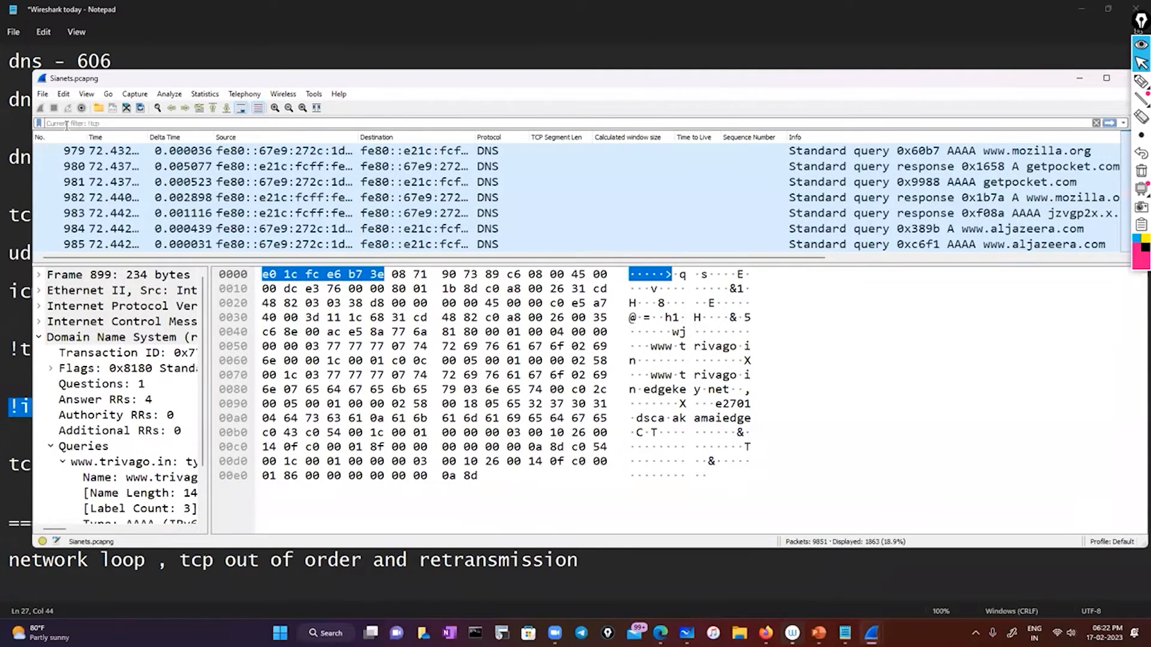
pyautogui.write('!')
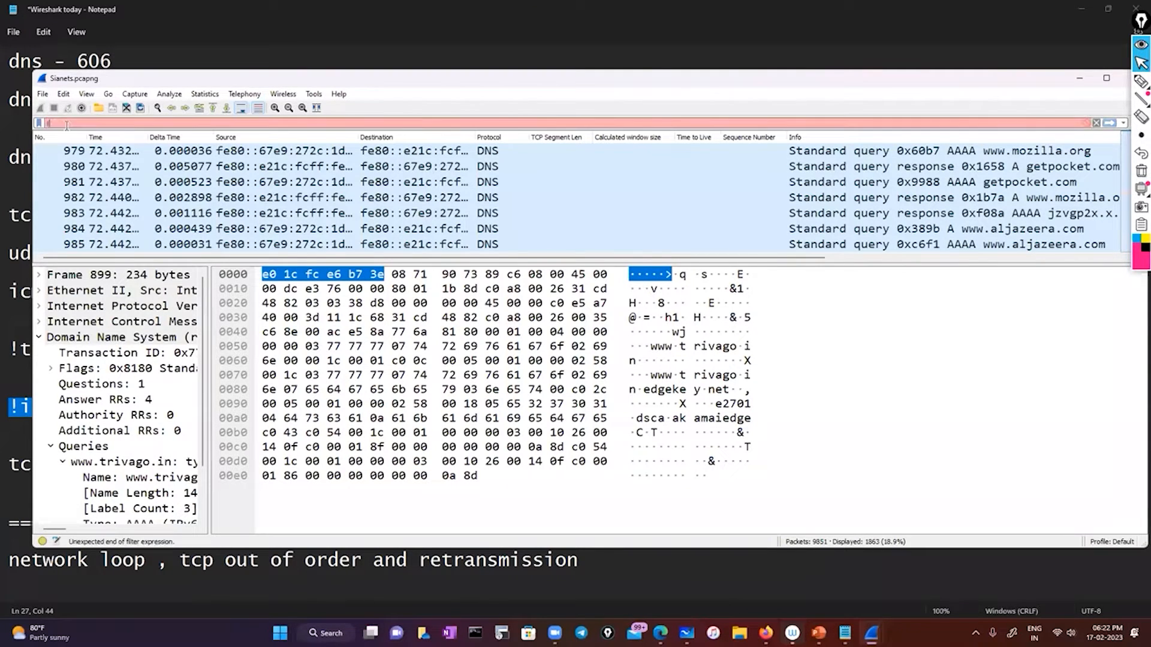
pyautogui.write('icm')
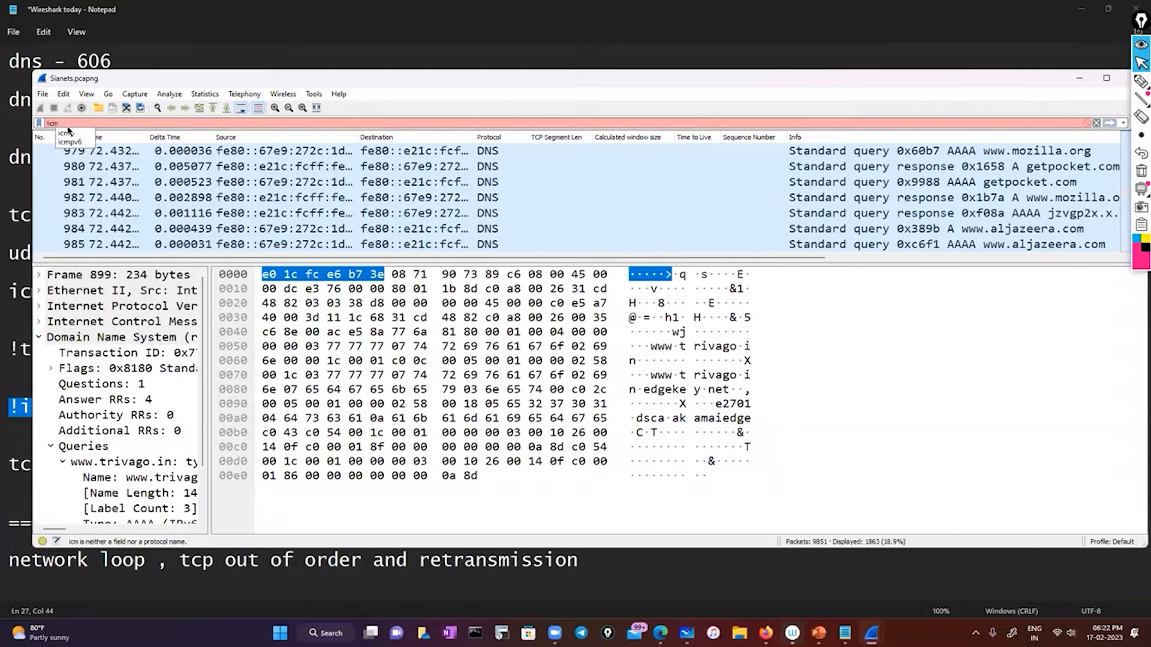
pyautogui.write('p')
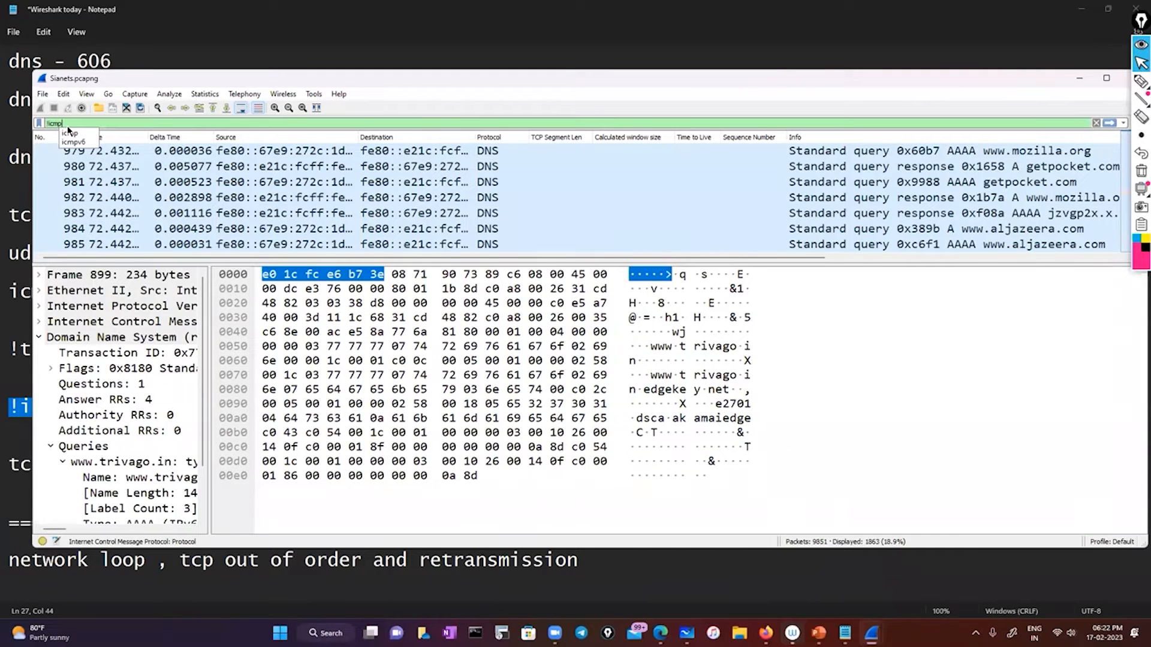
pyautogui.press('Return')
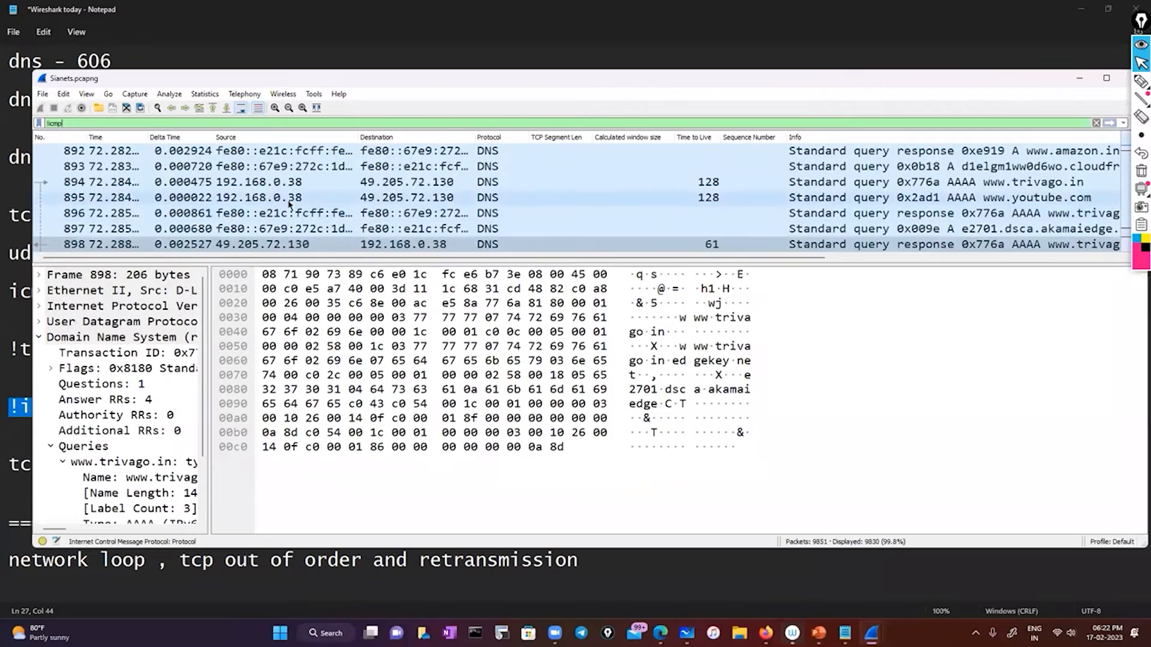
pyautogui.scroll(-17, 288, 204)
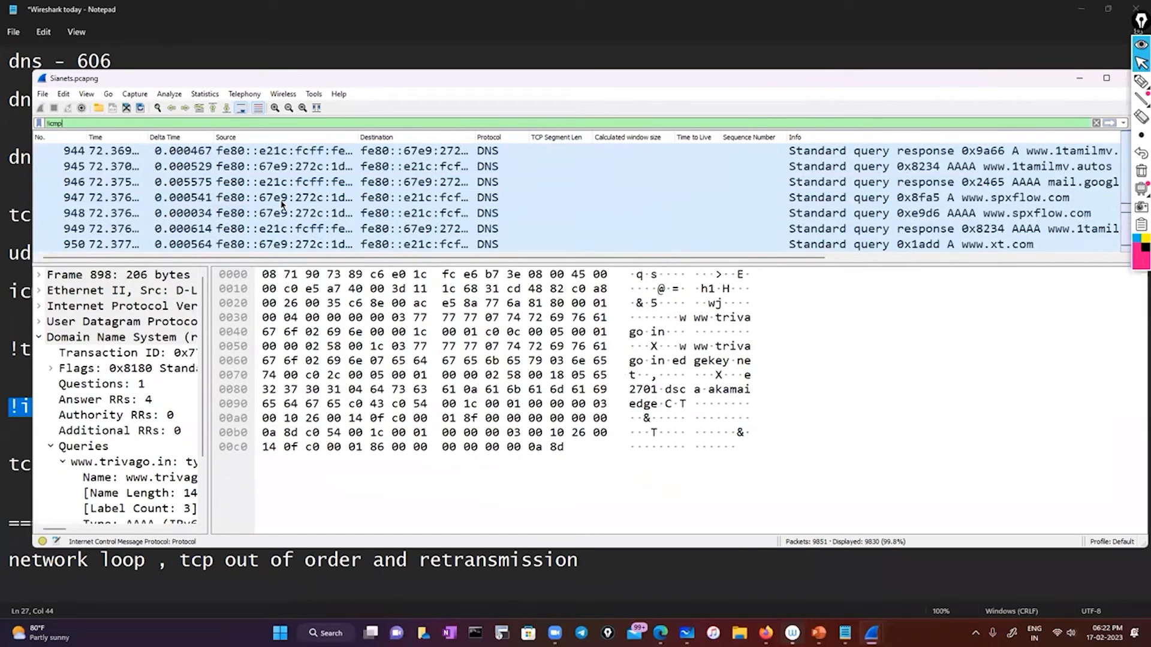
# Step: Look over more of the !icmp packets, and switch to the Notepad notes to enter 9830 as the packet count for !icmp
pyautogui.scroll(-20, 281, 204)
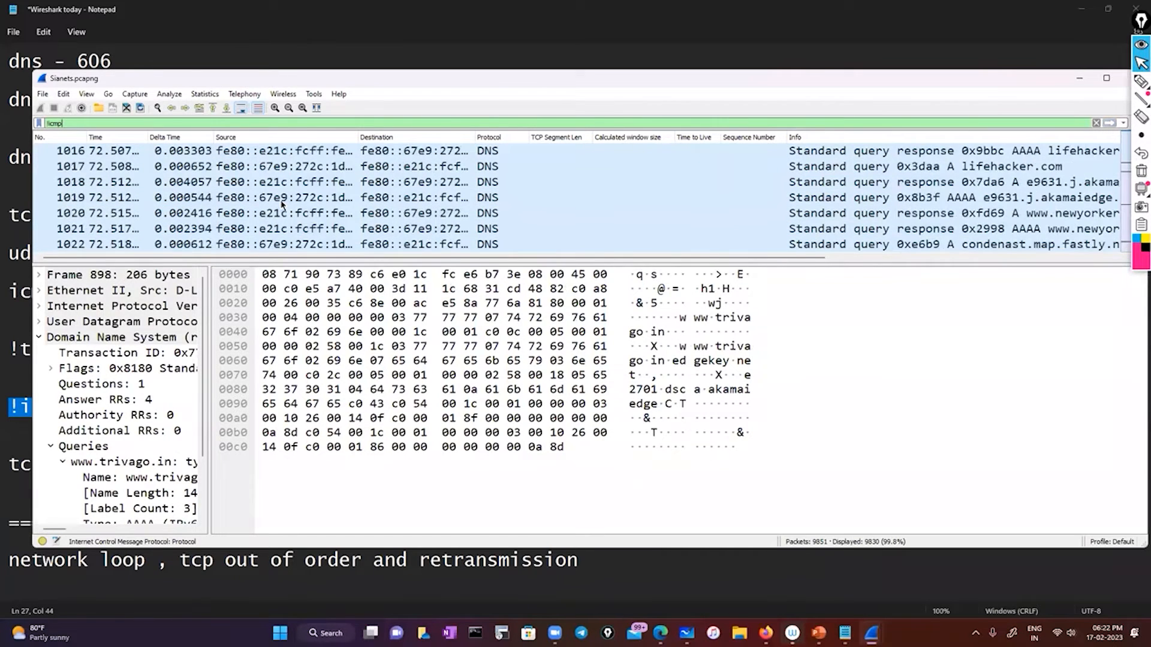
pyautogui.scroll(-11, 282, 204)
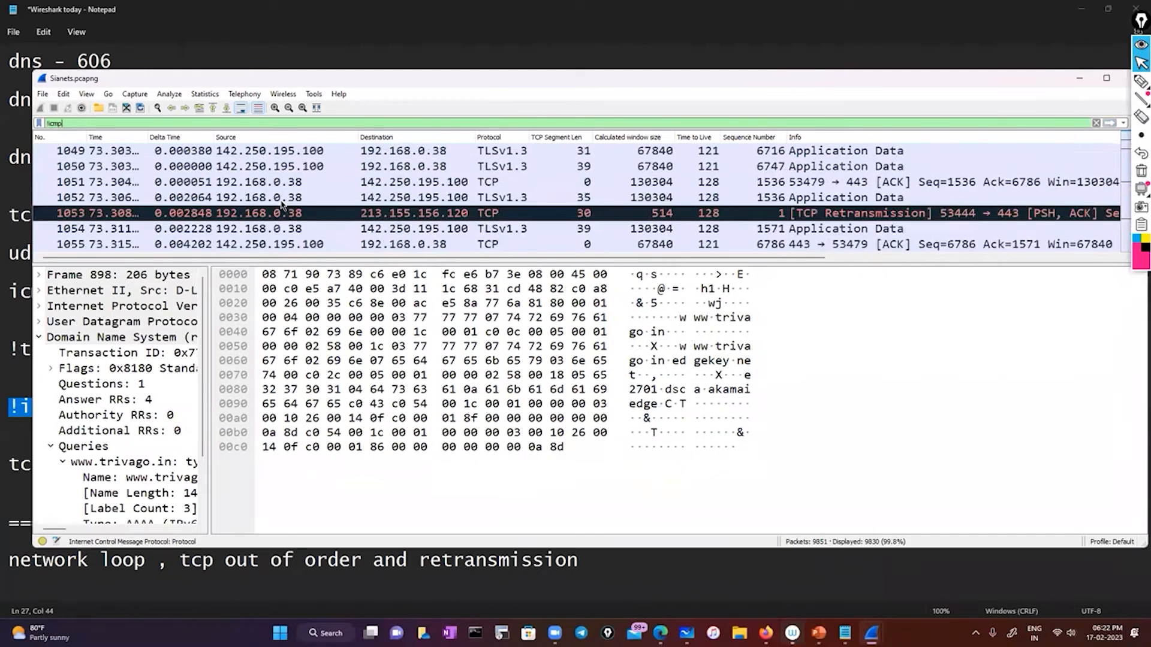
pyautogui.scroll(-3, 282, 205)
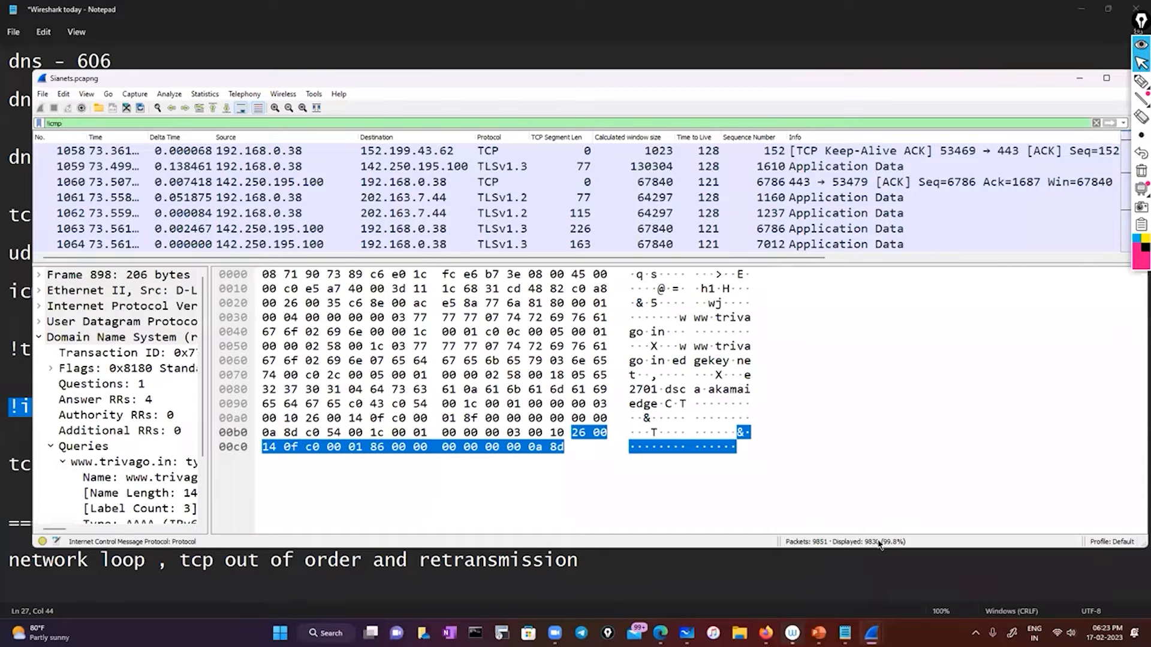
pyautogui.click(871, 633)
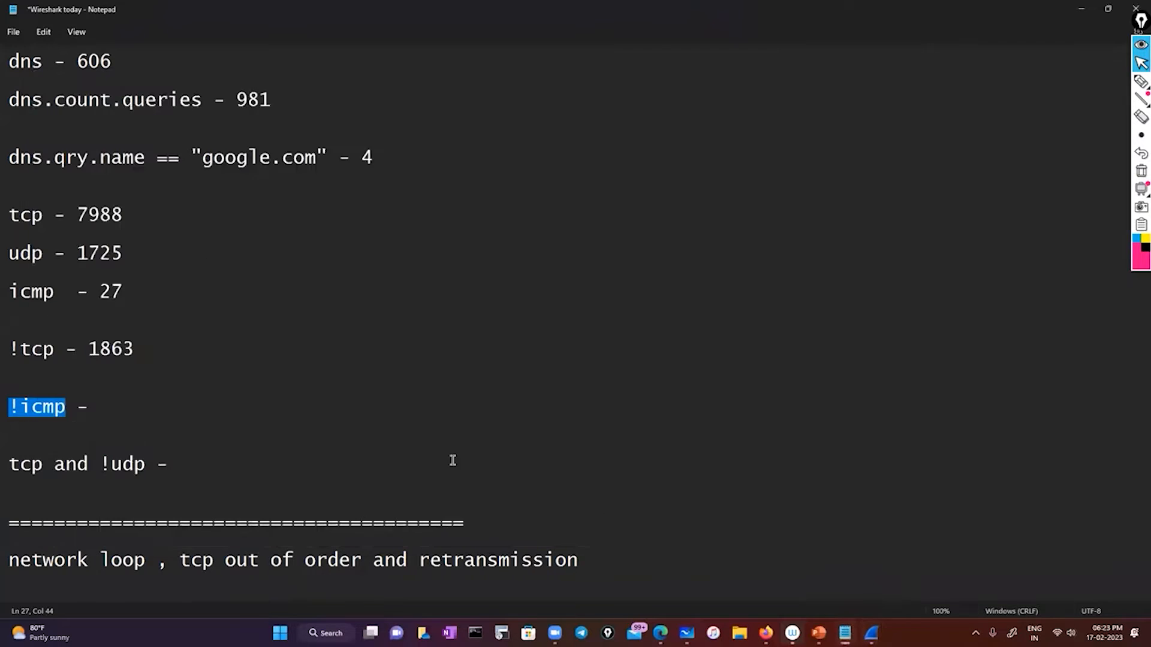
pyautogui.click(117, 405)
pyautogui.write('9830')
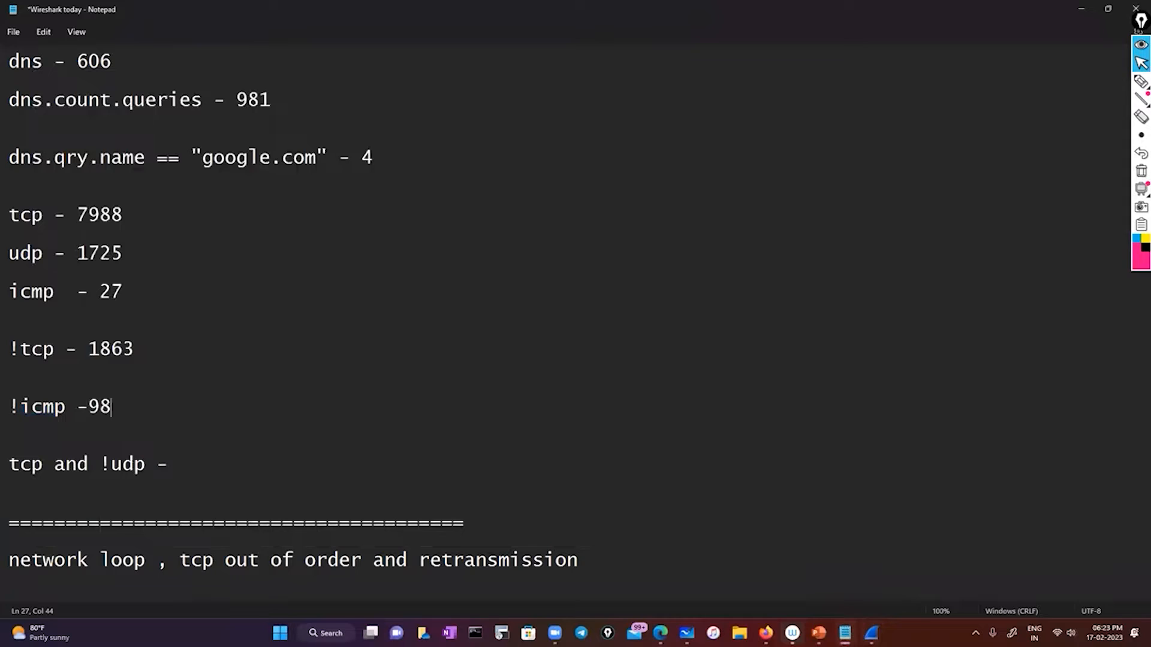
# Step: Copy the tcp and !udp expression from the notes and return to the Sianets.pcapng capture in Wireshark
pyautogui.click(216, 467)
pyautogui.moveTo(9, 466); pyautogui.dragTo(146, 472)
pyautogui.hotkey('ctrl', 'c')
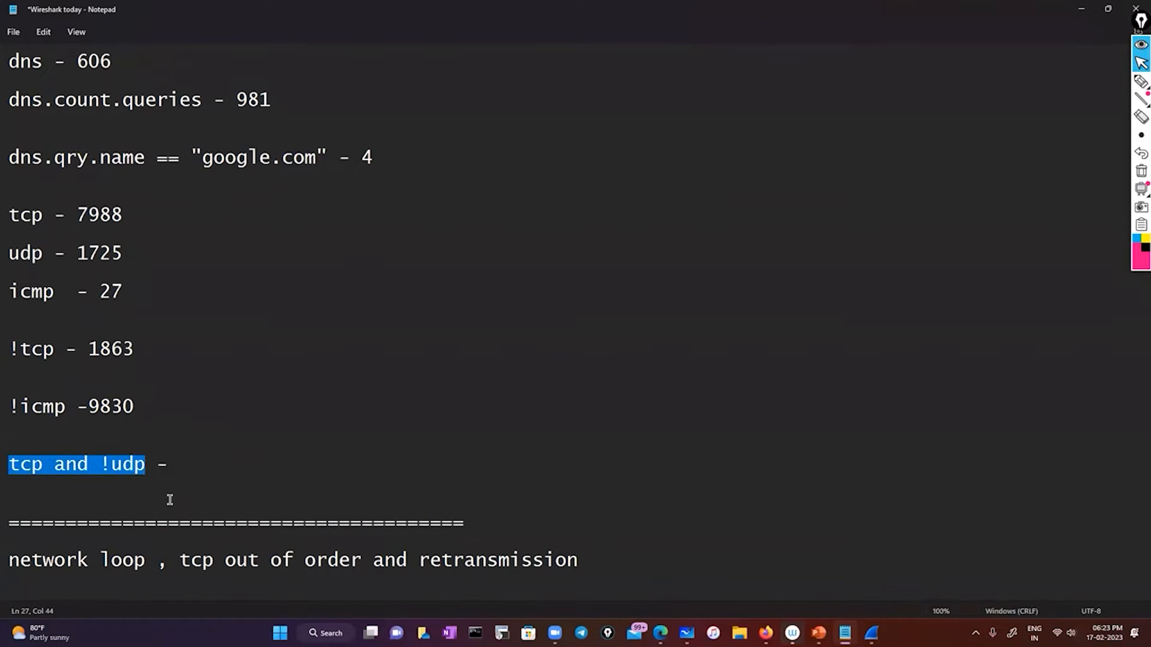
pyautogui.click(1083, 9)
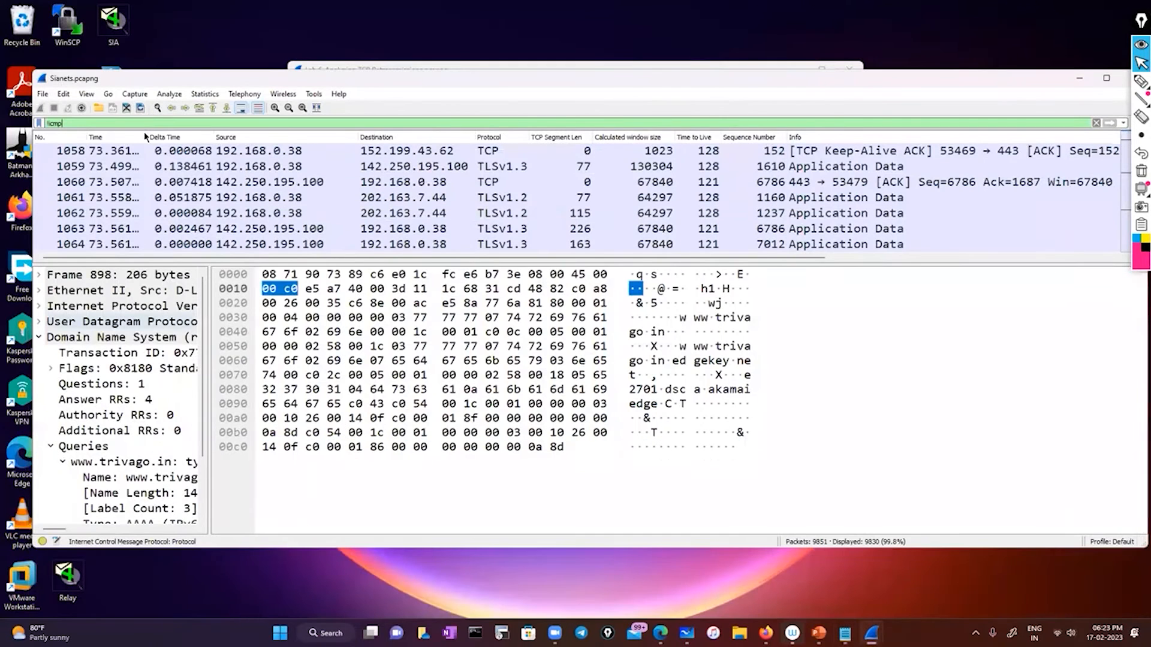
# Step: Replace the !icmp display filter with tcp and !udp and apply it
pyautogui.press('BackSpace')
pyautogui.press('BackSpace')
pyautogui.press('BackSpace')
pyautogui.press('BackSpace')
pyautogui.press('BackSpace')
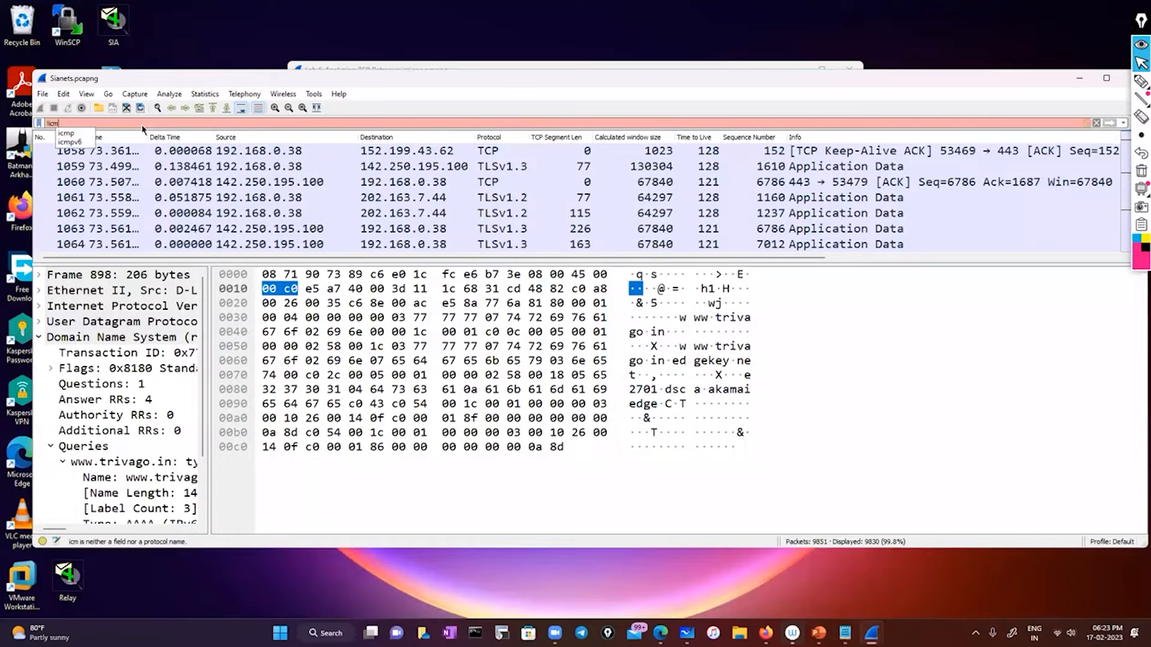
pyautogui.hotkey('ctrl', 'v')
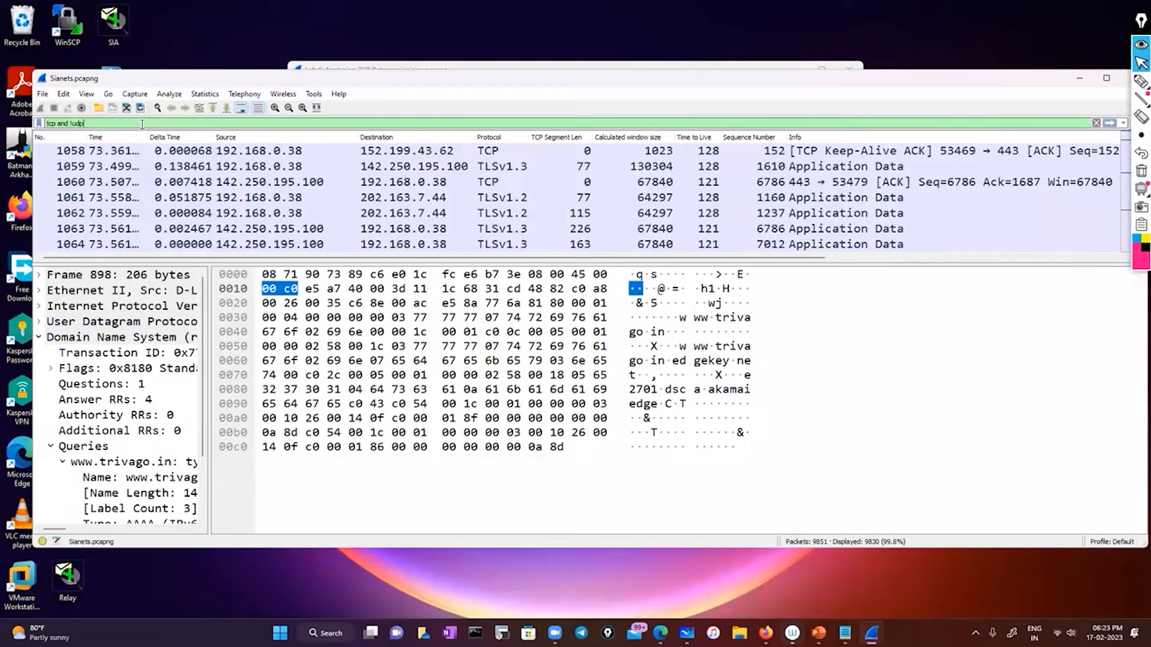
pyautogui.press('Return')
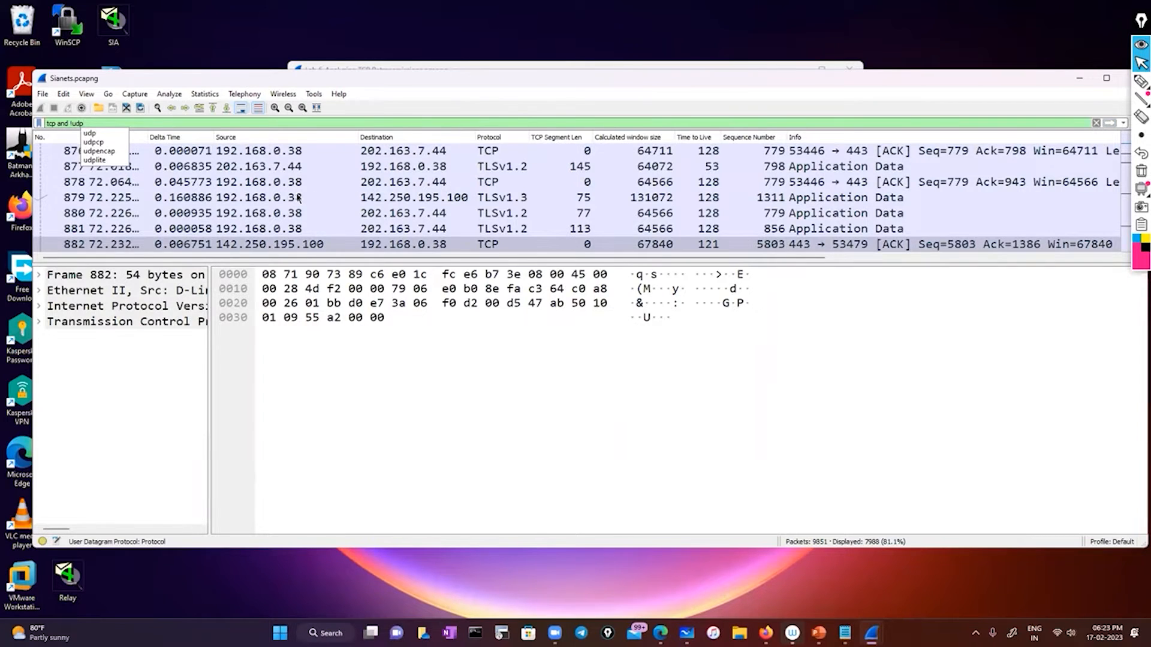
# Step: Highlight the !udp part of the filter and examine the protocols of the packets matching tcp and !udp
pyautogui.click(289, 124)
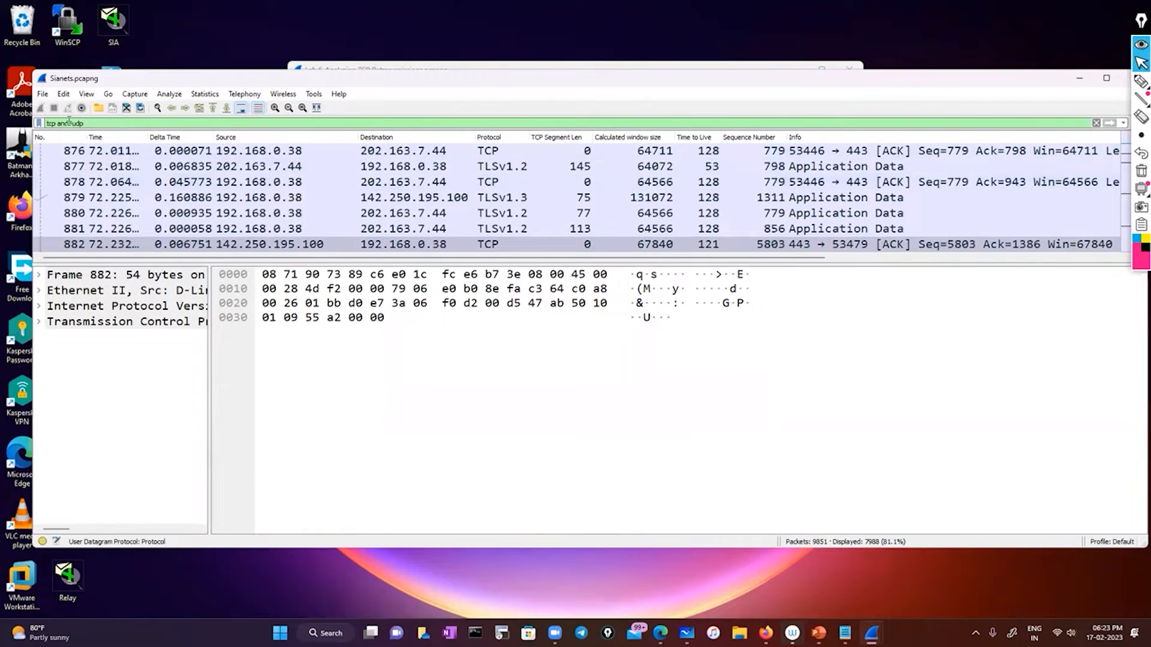
pyautogui.moveTo(68, 124); pyautogui.dragTo(96, 127)
pyautogui.scroll(-8, 146, 193)
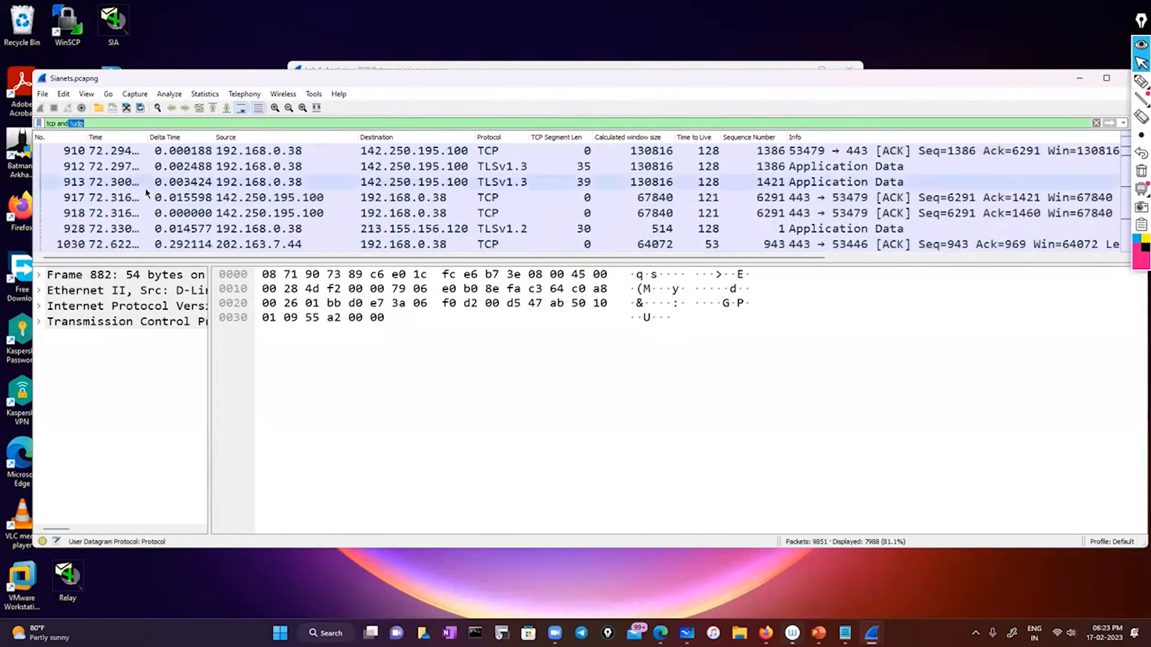
pyautogui.scroll(-3, 147, 193)
pyautogui.scroll(-10, 147, 193)
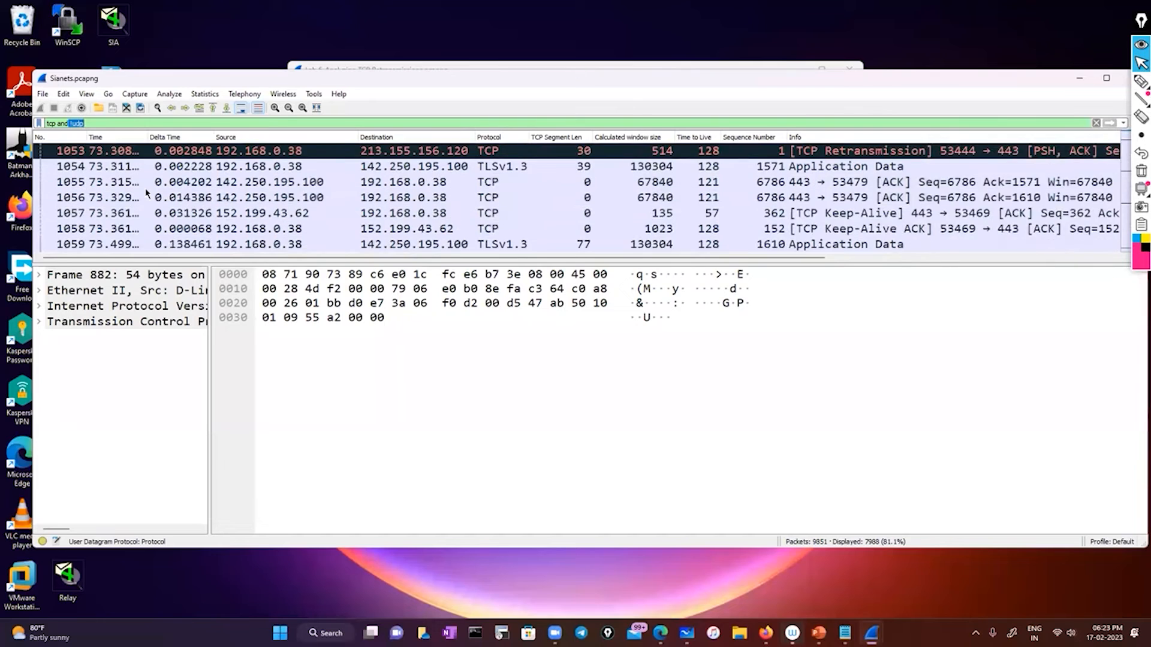
pyautogui.scroll(-8, 147, 193)
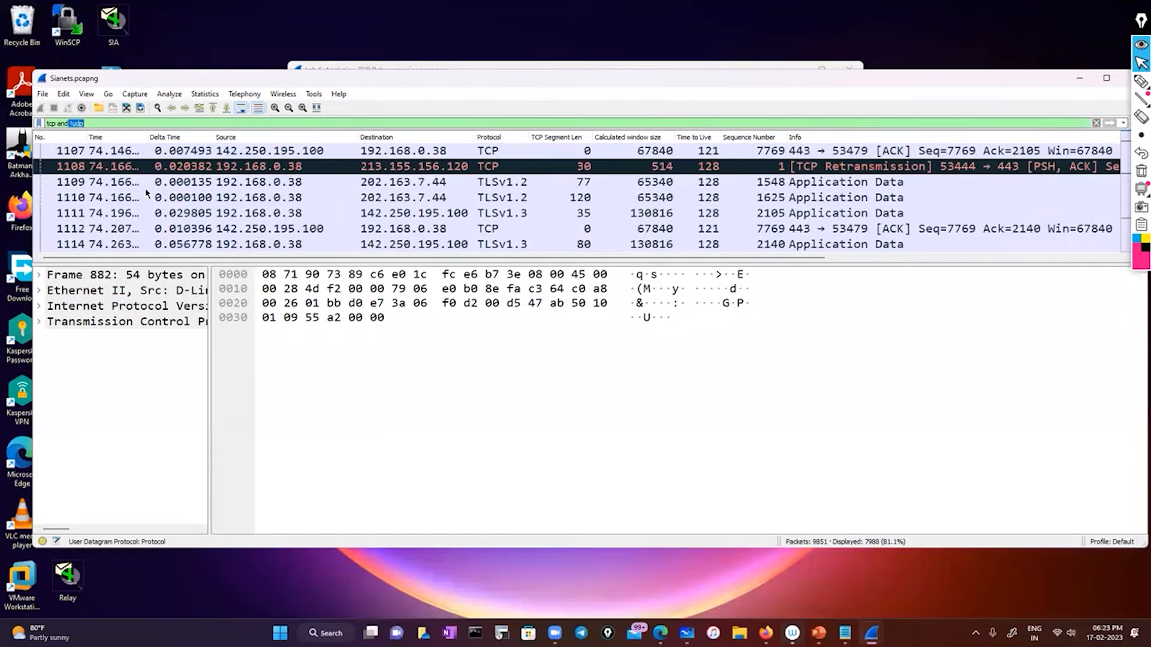
pyautogui.scroll(-16, 147, 193)
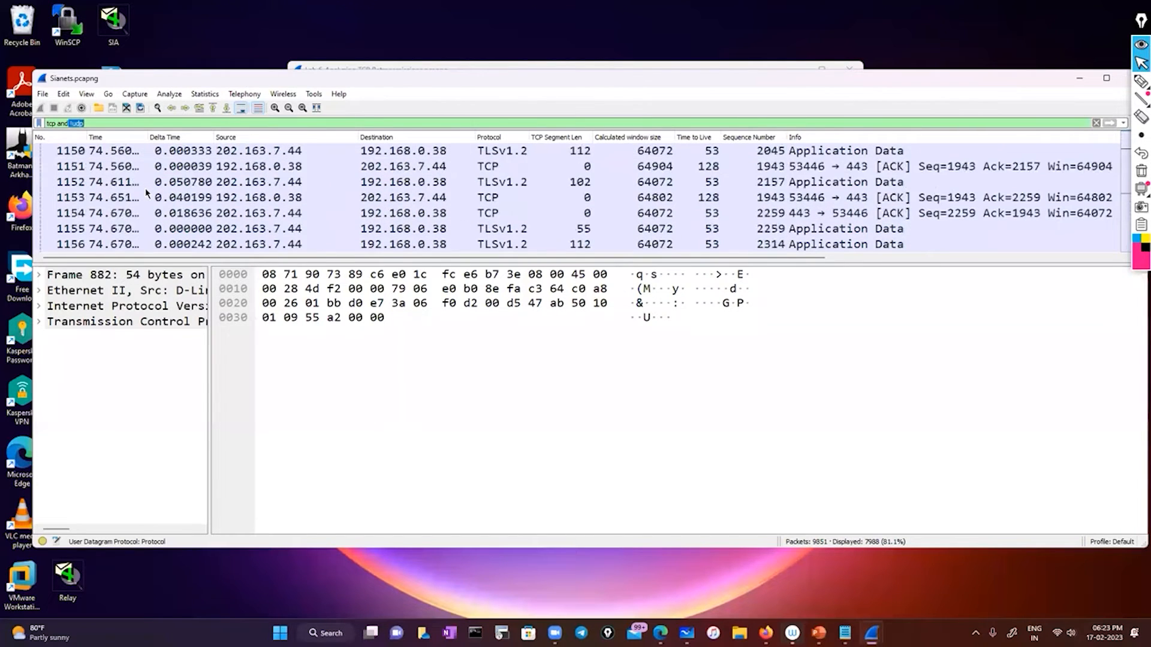
pyautogui.scroll(-15, 147, 193)
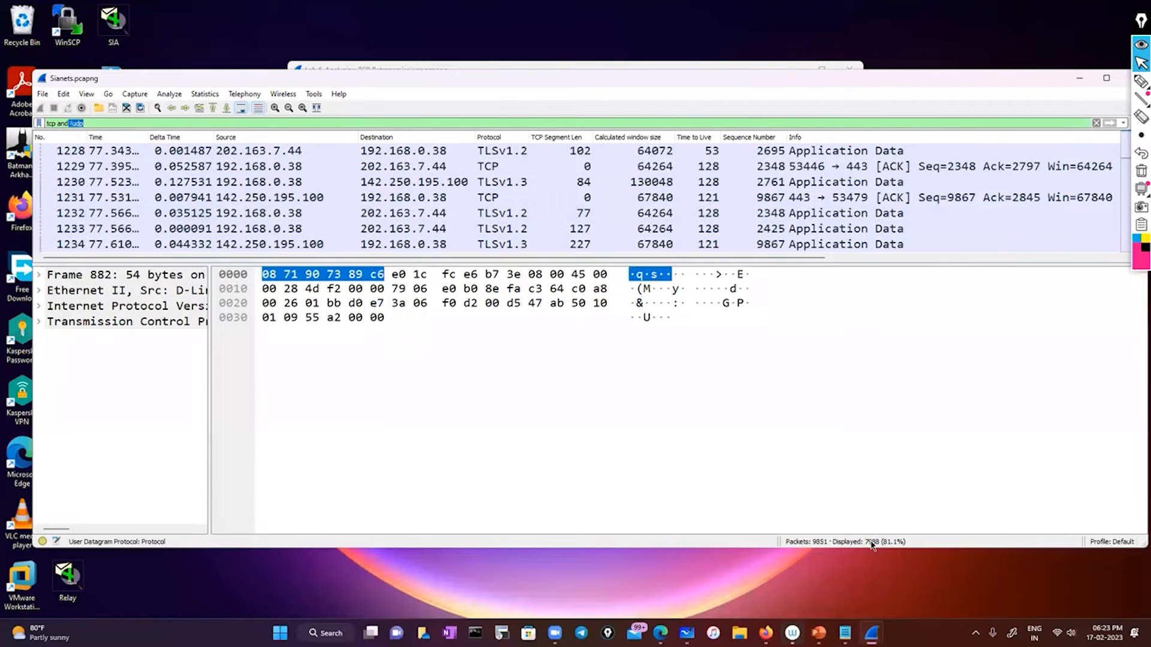
# Step: Switch to the Notepad notes and enter 7988 as the packet count for tcp and !udp
pyautogui.moveTo(847, 631)
pyautogui.click(842, 578)
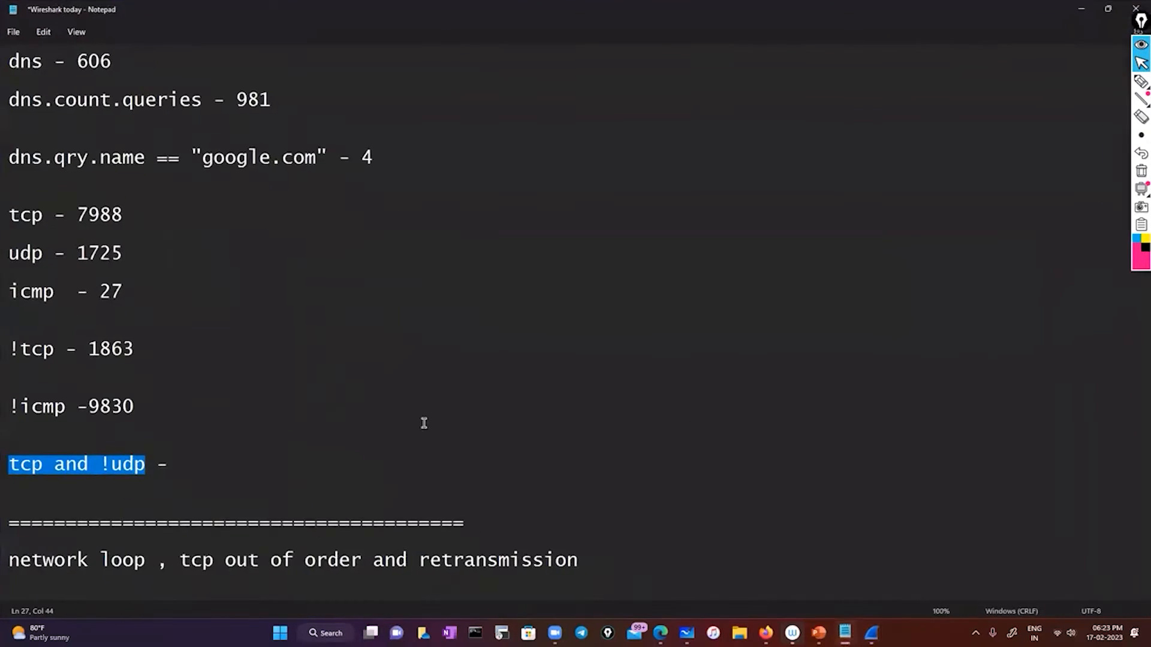
pyautogui.click(227, 467)
pyautogui.write('7')
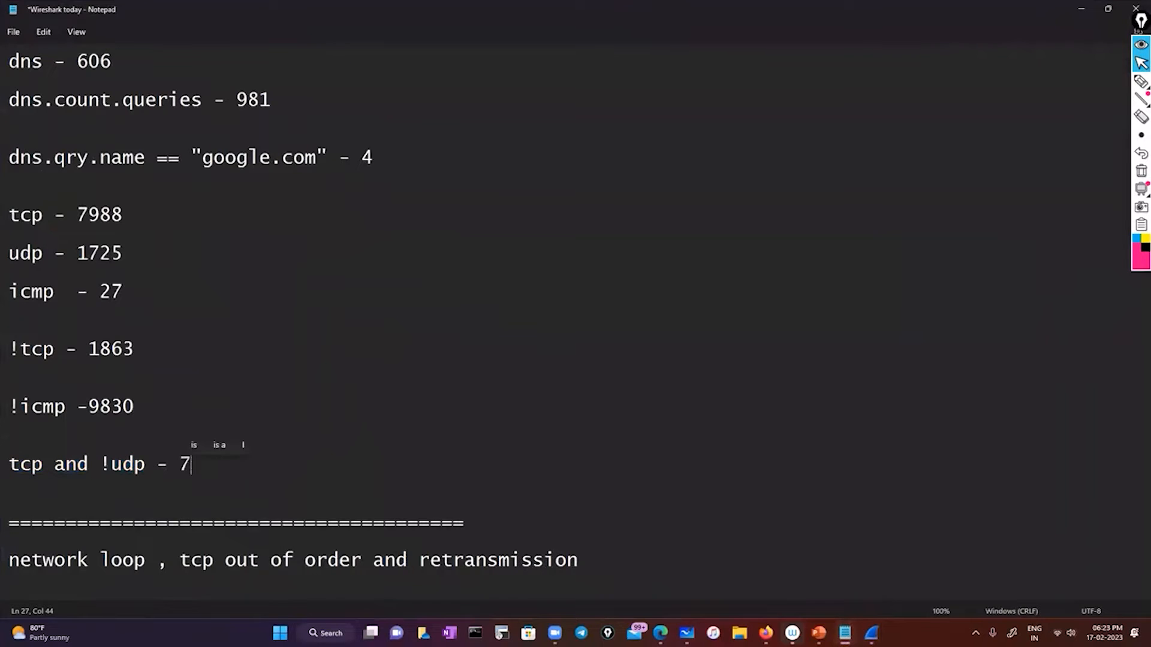
pyautogui.write('988')
pyautogui.click(411, 440)
pyautogui.scroll(-1, 413, 438)
pyautogui.scroll(1, 413, 439)
# Step: Put the notes away, show the desktop, and open the Lab 6-Analyzing TCP Retransmissions capture in Wireshark
pyautogui.click(1081, 9)
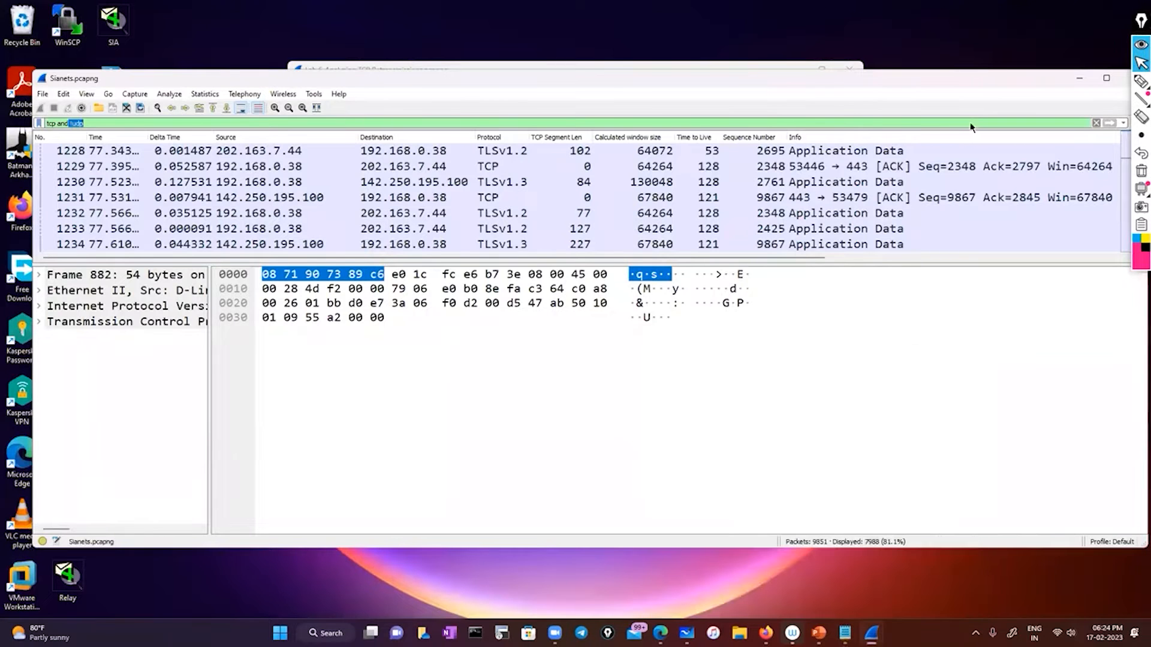
pyautogui.press('super+d')
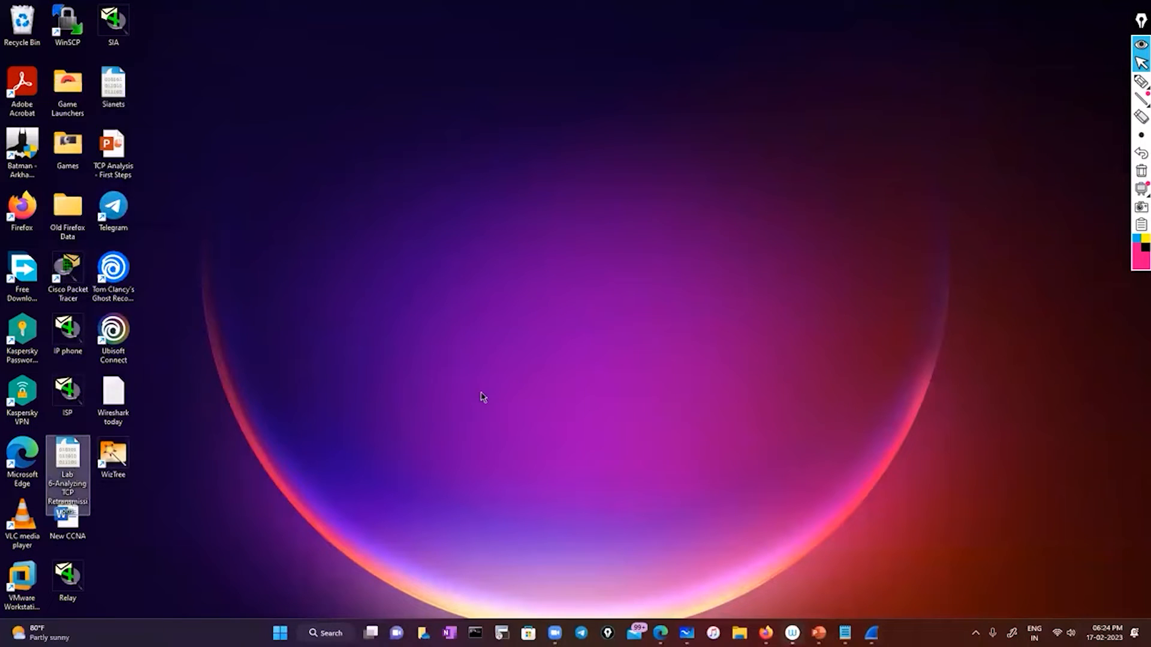
pyautogui.press('Return')
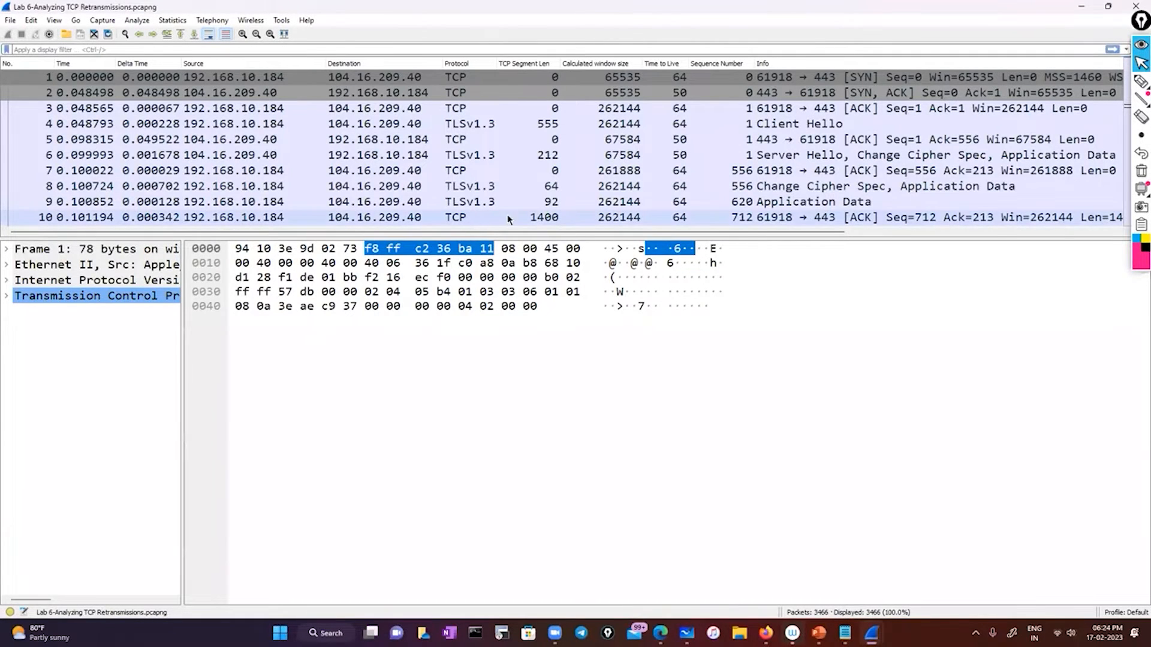
# Step: Apply a tcp display filter to the Lab 6 TCP retransmissions capture
pyautogui.click(247, 50)
pyautogui.write('tcp')
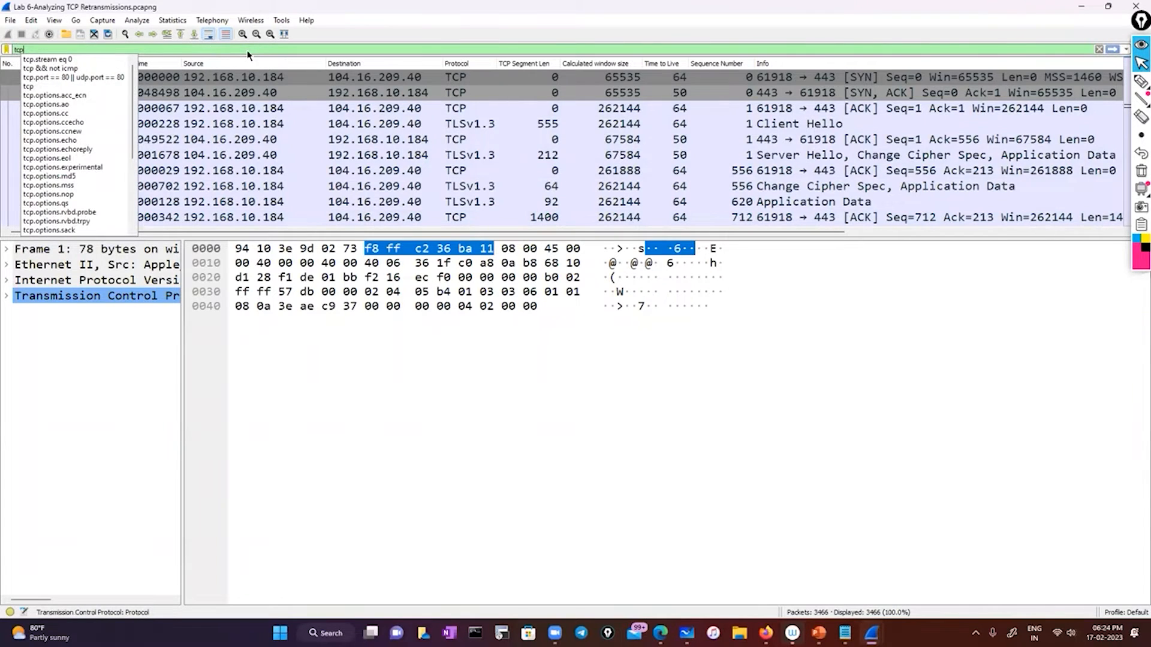
pyautogui.press('Return')
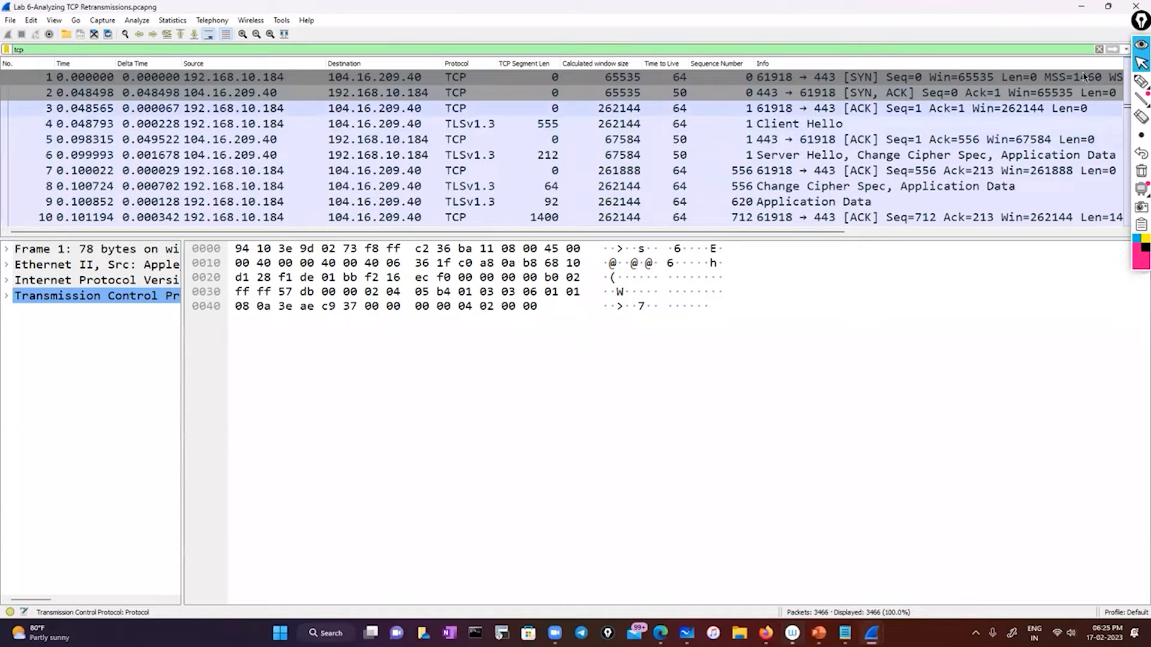
# Step: With the annotation pen, label port 61918 of the first packet as SP, circle port 443, and label it as the destination port
pyautogui.click(1140, 84)
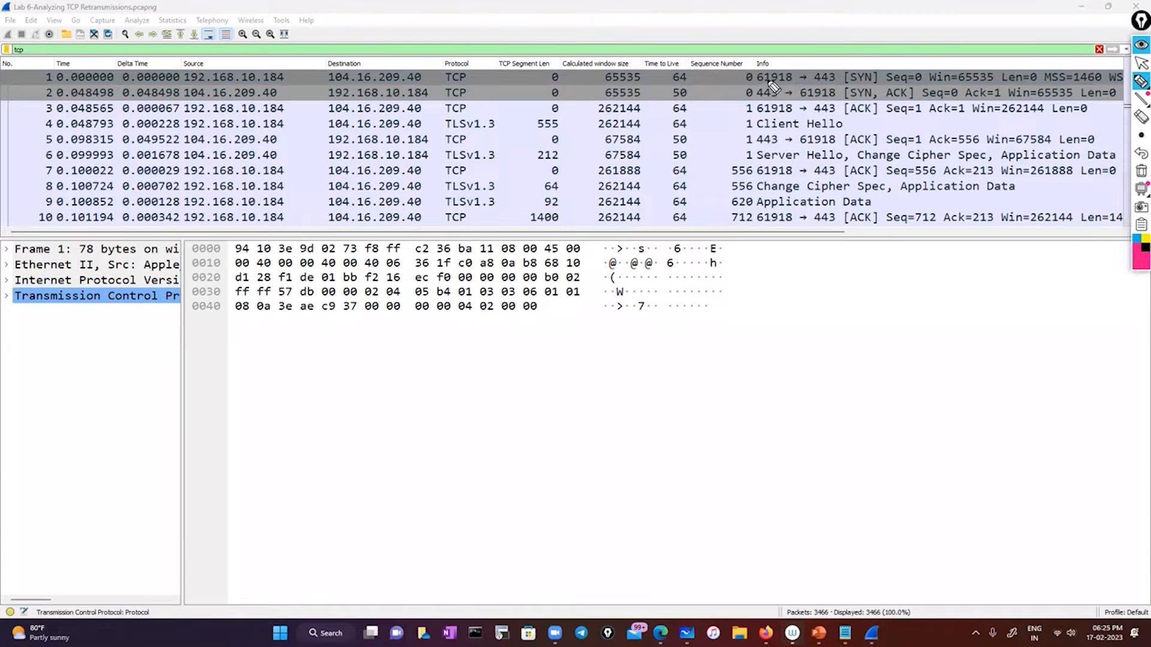
pyautogui.moveTo(767, 78)
pyautogui.mouseDown()
pyautogui.moveTo(699, 90)
pyautogui.moveTo(718, 80)
pyautogui.mouseUp()
pyautogui.moveTo(710, 86); pyautogui.dragTo(716, 85)
pyautogui.moveTo(810, 76); pyautogui.dragTo(855, 59)
pyautogui.moveTo(885, 58)
pyautogui.mouseDown()
pyautogui.moveTo(892, 43)
pyautogui.moveTo(887, 52)
pyautogui.moveTo(919, 44)
pyautogui.mouseUp()
pyautogui.click(904, 50)
pyautogui.moveTo(839, 54)
pyautogui.mouseDown()
pyautogui.moveTo(809, 84)
pyautogui.moveTo(850, 58)
pyautogui.moveTo(956, 54)
pyautogui.mouseUp()
pyautogui.moveTo(956, 54); pyautogui.dragTo(942, 62)
# Step: Write HTTP-443 beside the destination port label, box it, and circle source port 61918 in the first packet
pyautogui.moveTo(964, 42)
pyautogui.mouseDown()
pyautogui.moveTo(962, 55)
pyautogui.moveTo(975, 53)
pyautogui.mouseUp()
pyautogui.moveTo(964, 49); pyautogui.dragTo(977, 47)
pyautogui.moveTo(989, 37); pyautogui.dragTo(988, 54)
pyautogui.moveTo(981, 39); pyautogui.dragTo(1019, 36)
pyautogui.moveTo(1011, 37); pyautogui.dragTo(1018, 52)
pyautogui.moveTo(1021, 36); pyautogui.dragTo(1023, 44)
pyautogui.moveTo(1034, 42); pyautogui.dragTo(1060, 43)
pyautogui.moveTo(1070, 37); pyautogui.dragTo(1060, 42)
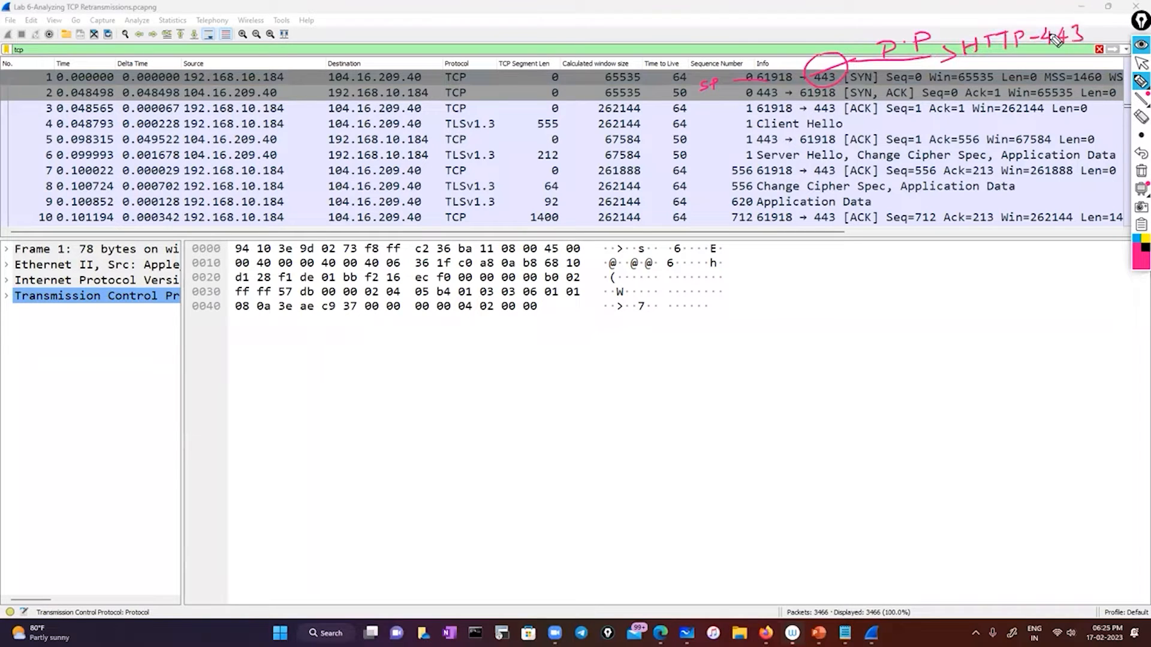
pyautogui.moveTo(953, 27)
pyautogui.mouseDown()
pyautogui.moveTo(1037, 23)
pyautogui.moveTo(1086, 51)
pyautogui.moveTo(977, 63)
pyautogui.moveTo(963, 27)
pyautogui.mouseUp()
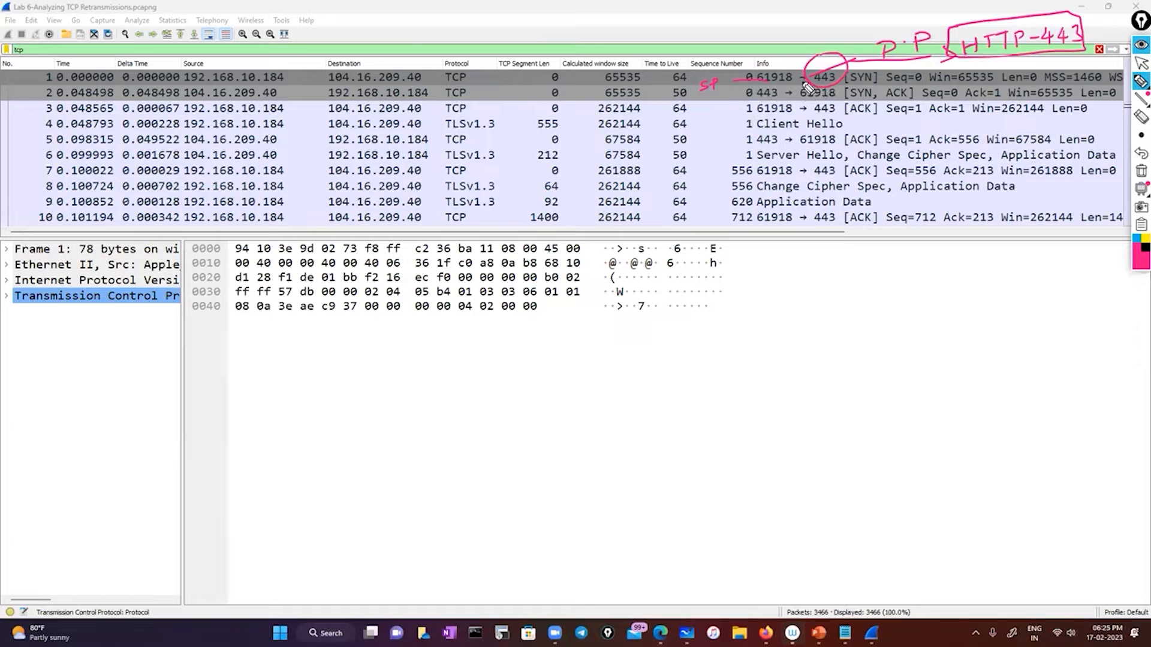
pyautogui.moveTo(777, 80)
pyautogui.mouseDown()
pyautogui.moveTo(752, 65)
pyautogui.moveTo(777, 93)
pyautogui.mouseUp()
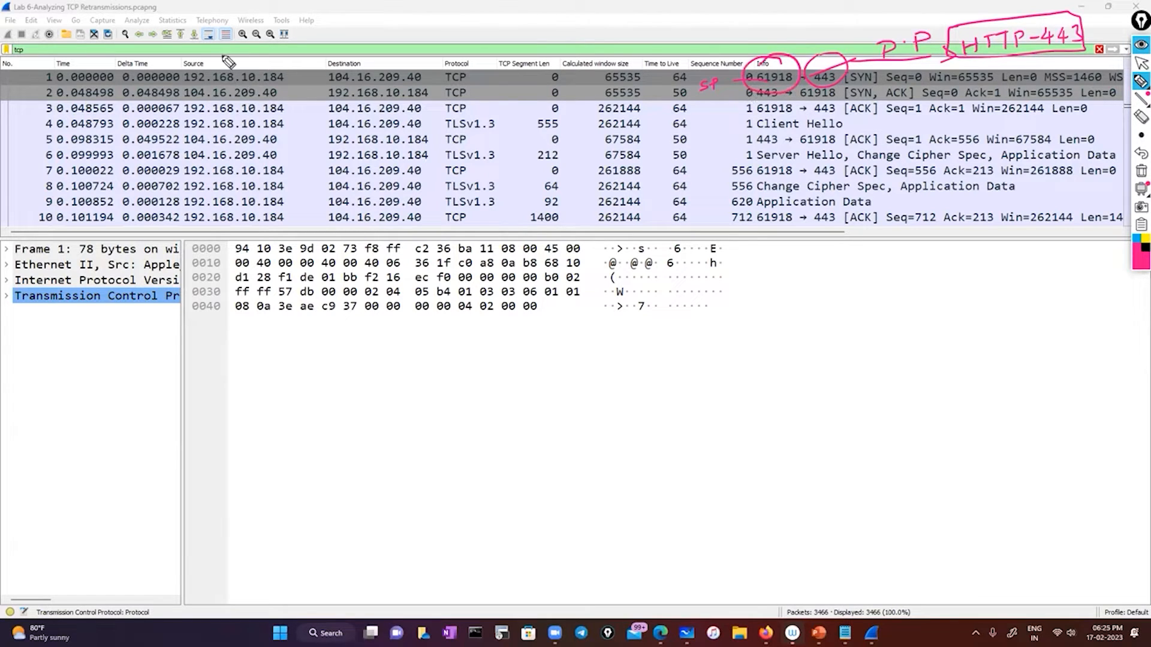
# Step: Circle the first packet's source and destination addresses, labelling the source Private IP and the destination public
pyautogui.moveTo(231, 53)
pyautogui.mouseDown()
pyautogui.moveTo(175, 68)
pyautogui.moveTo(315, 78)
pyautogui.moveTo(216, 46)
pyautogui.mouseUp()
pyautogui.moveTo(416, 76)
pyautogui.mouseDown()
pyautogui.moveTo(401, 49)
pyautogui.moveTo(410, 99)
pyautogui.moveTo(393, 46)
pyautogui.mouseUp()
pyautogui.moveTo(258, 118)
pyautogui.mouseDown()
pyautogui.moveTo(258, 99)
pyautogui.moveTo(273, 108)
pyautogui.moveTo(316, 93)
pyautogui.mouseUp()
pyautogui.moveTo(282, 129); pyautogui.dragTo(294, 137)
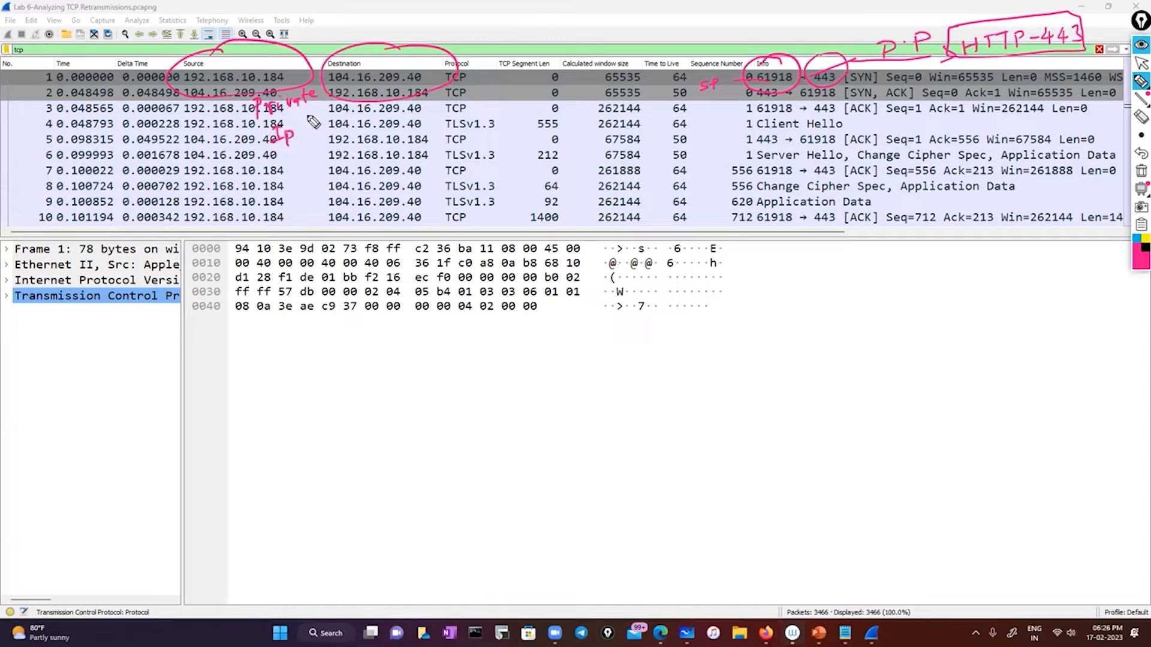
pyautogui.moveTo(371, 133)
pyautogui.mouseDown()
pyautogui.moveTo(378, 149)
pyautogui.moveTo(444, 110)
pyautogui.mouseUp()
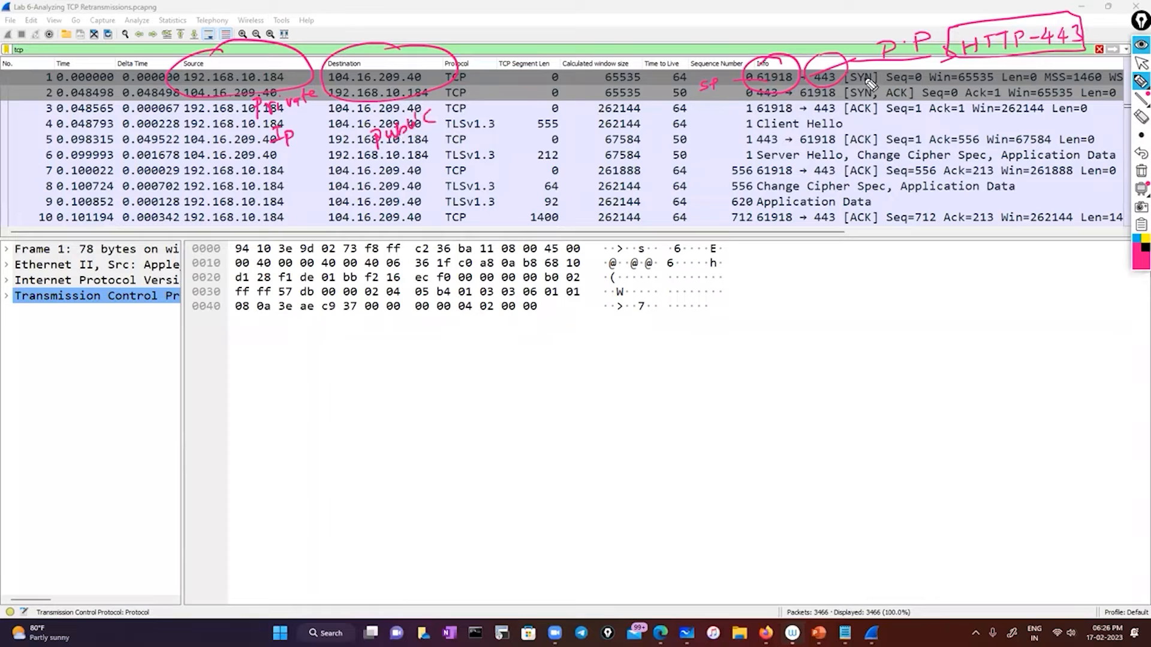
# Step: Mark the first packet's SYN flag and sketch an arrow labelled SYN from S to D in the empty area below
pyautogui.moveTo(880, 74); pyautogui.dragTo(908, 67)
pyautogui.click(806, 327)
pyautogui.moveTo(795, 333); pyautogui.dragTo(865, 337)
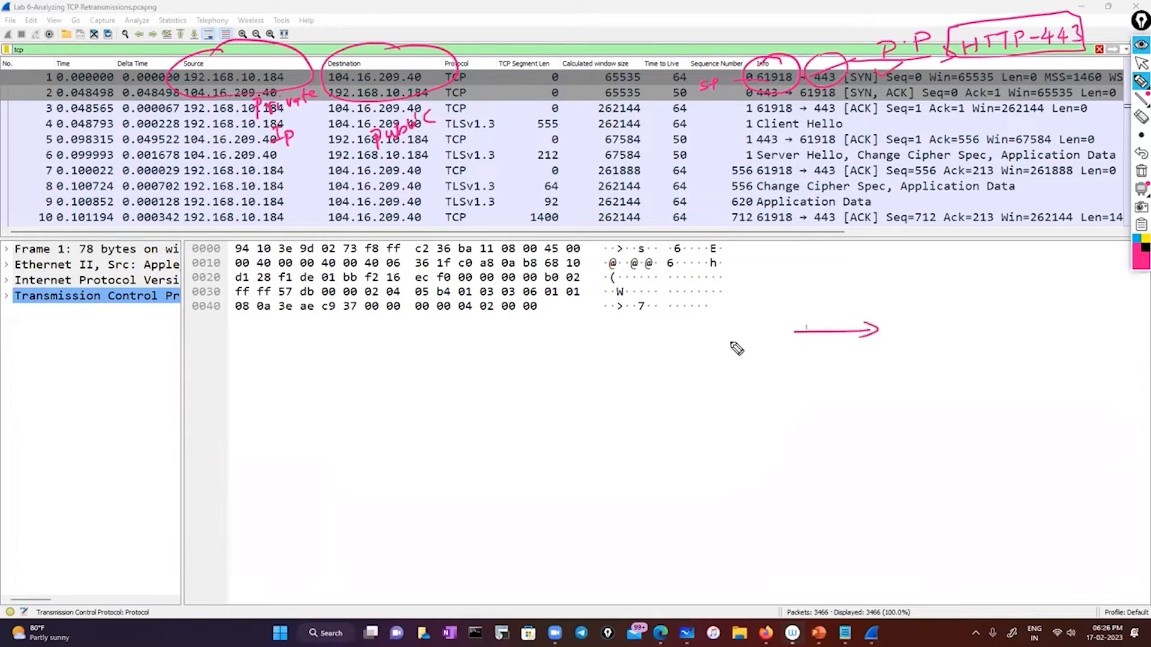
pyautogui.moveTo(734, 338); pyautogui.dragTo(718, 354)
pyautogui.moveTo(956, 323); pyautogui.dragTo(947, 334)
pyautogui.moveTo(813, 300)
pyautogui.mouseDown()
pyautogui.moveTo(802, 313)
pyautogui.moveTo(843, 310)
pyautogui.mouseUp()
pyautogui.moveTo(807, 279)
pyautogui.mouseDown()
pyautogui.moveTo(780, 296)
pyautogui.moveTo(809, 278)
pyautogui.mouseUp()
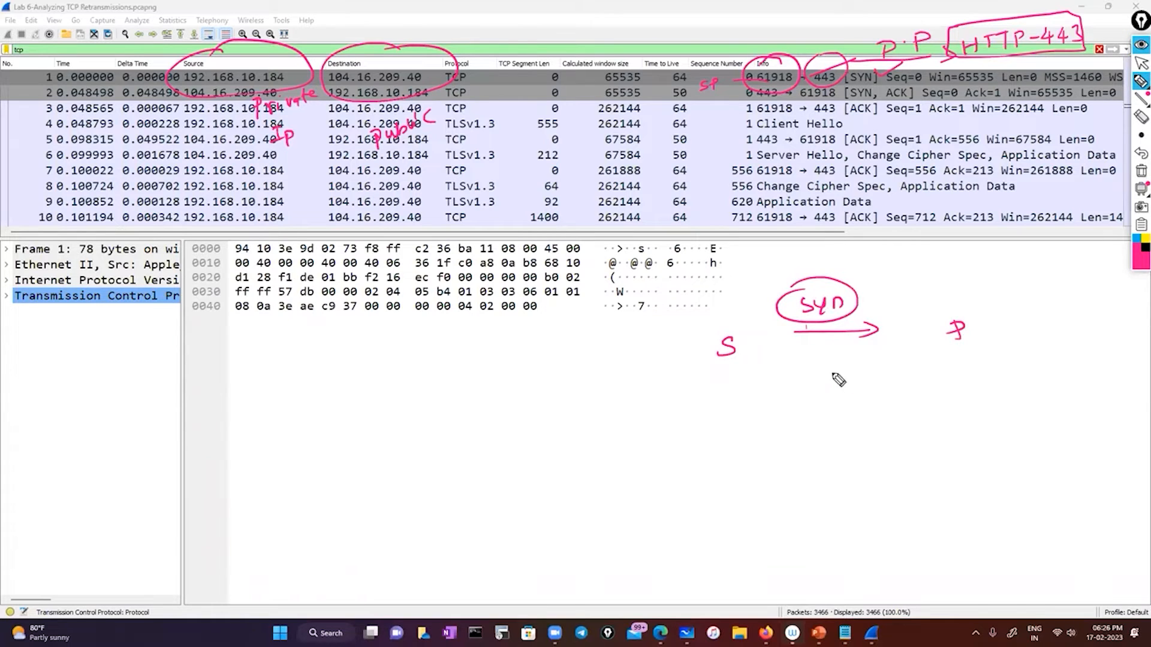
# Step: Draw a return arrow from D to S labelled with a boxed SYN/ACK, and complete the letter D
pyautogui.moveTo(893, 373)
pyautogui.mouseDown()
pyautogui.moveTo(816, 378)
pyautogui.moveTo(820, 394)
pyautogui.mouseUp()
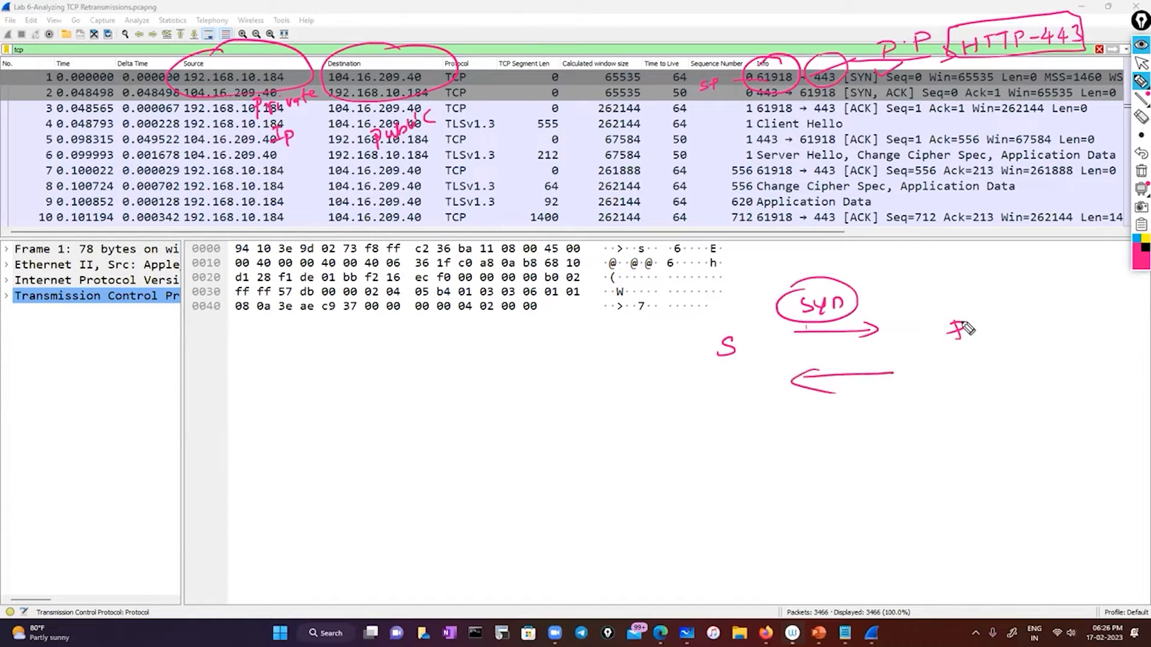
pyautogui.moveTo(966, 327)
pyautogui.mouseDown()
pyautogui.moveTo(978, 337)
pyautogui.moveTo(958, 343)
pyautogui.mouseUp()
pyautogui.moveTo(832, 404)
pyautogui.mouseDown()
pyautogui.moveTo(824, 417)
pyautogui.moveTo(859, 409)
pyautogui.moveTo(877, 422)
pyautogui.moveTo(899, 396)
pyautogui.moveTo(910, 423)
pyautogui.moveTo(902, 396)
pyautogui.moveTo(933, 387)
pyautogui.moveTo(807, 420)
pyautogui.moveTo(881, 386)
pyautogui.mouseUp()
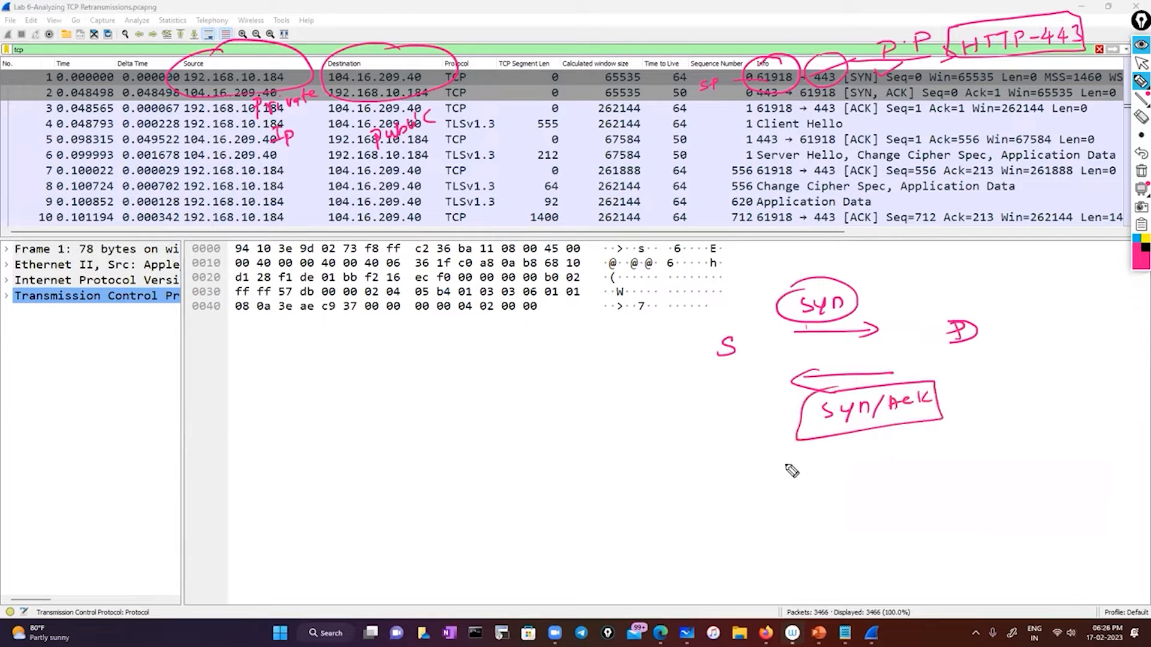
# Step: Draw the third handshake arrow toward D with a boxed SYN label, and link S and D with a double-headed arc
pyautogui.moveTo(788, 470)
pyautogui.mouseDown()
pyautogui.moveTo(891, 462)
pyautogui.moveTo(833, 489)
pyautogui.moveTo(872, 478)
pyautogui.moveTo(886, 501)
pyautogui.moveTo(834, 478)
pyautogui.mouseUp()
pyautogui.moveTo(724, 322)
pyautogui.mouseDown()
pyautogui.moveTo(753, 382)
pyautogui.moveTo(723, 322)
pyautogui.moveTo(761, 267)
pyautogui.moveTo(940, 280)
pyautogui.moveTo(920, 295)
pyautogui.mouseUp()
pyautogui.moveTo(713, 279); pyautogui.dragTo(707, 302)
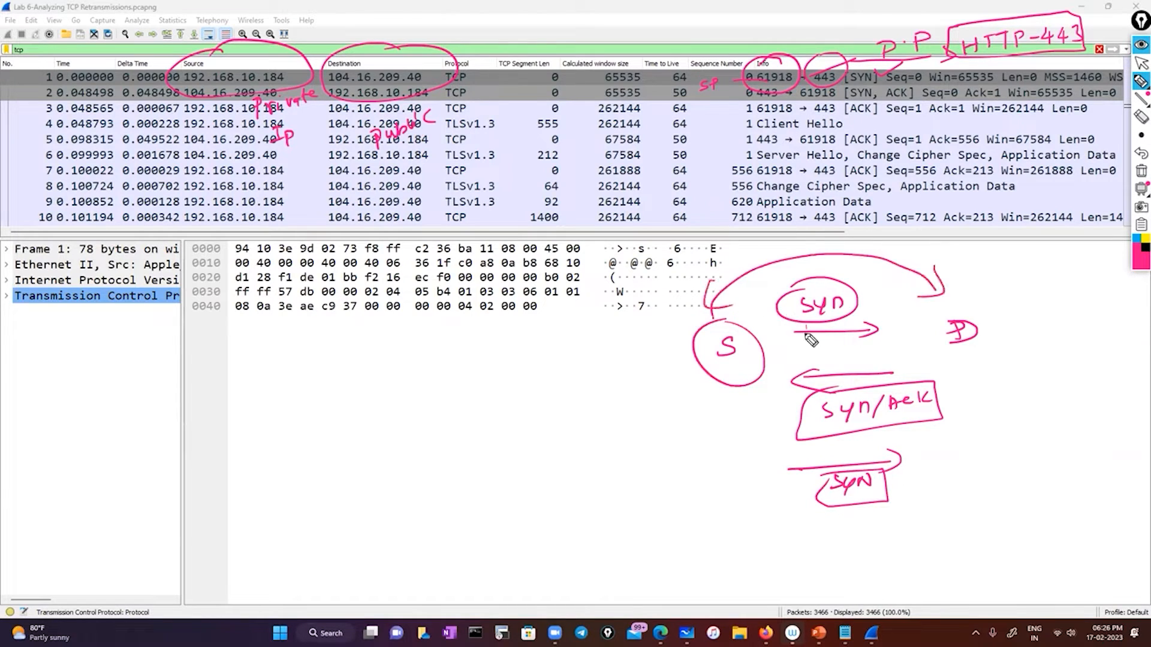
# Step: Draw an arrow from S in the handshake sketch and write source port 61918 at its end
pyautogui.moveTo(724, 392); pyautogui.dragTo(700, 411)
pyautogui.moveTo(628, 445)
pyautogui.mouseDown()
pyautogui.moveTo(625, 457)
pyautogui.moveTo(641, 460)
pyautogui.moveTo(674, 450)
pyautogui.mouseUp()
pyautogui.moveTo(691, 434); pyautogui.dragTo(689, 437)
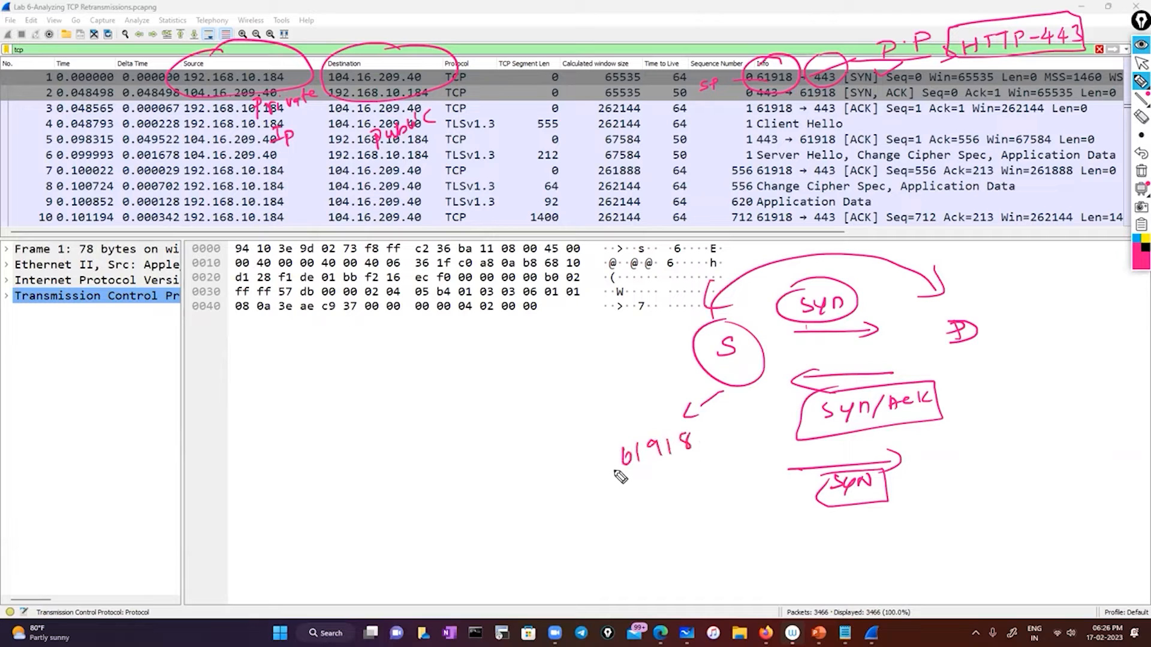
# Step: Label the boxed source port 61918 with a boxed S.P, and write a boxed D.P beneath it
pyautogui.moveTo(537, 490)
pyautogui.mouseDown()
pyautogui.moveTo(526, 508)
pyautogui.moveTo(554, 493)
pyautogui.mouseUp()
pyautogui.click(544, 497)
pyautogui.moveTo(499, 489)
pyautogui.mouseDown()
pyautogui.moveTo(584, 463)
pyautogui.moveTo(498, 516)
pyautogui.moveTo(509, 468)
pyautogui.mouseUp()
pyautogui.moveTo(608, 448)
pyautogui.mouseDown()
pyautogui.moveTo(710, 413)
pyautogui.moveTo(594, 476)
pyautogui.mouseUp()
pyautogui.moveTo(531, 531); pyautogui.dragTo(534, 547)
pyautogui.moveTo(531, 531)
pyautogui.mouseDown()
pyautogui.moveTo(565, 539)
pyautogui.moveTo(590, 498)
pyautogui.moveTo(507, 522)
pyautogui.mouseUp()
pyautogui.click(553, 532)
# Step: Write a boxed 443 beside D.P and start an HTTPS label linked to it by a dash
pyautogui.moveTo(641, 487)
pyautogui.mouseDown()
pyautogui.moveTo(654, 510)
pyautogui.moveTo(688, 502)
pyautogui.moveTo(699, 471)
pyautogui.mouseUp()
pyautogui.moveTo(704, 459); pyautogui.dragTo(724, 488)
pyautogui.moveTo(627, 494); pyautogui.dragTo(718, 489)
pyautogui.moveTo(718, 481); pyautogui.dragTo(741, 459)
pyautogui.moveTo(739, 469); pyautogui.dragTo(754, 454)
pyautogui.moveTo(757, 455); pyautogui.dragTo(786, 441)
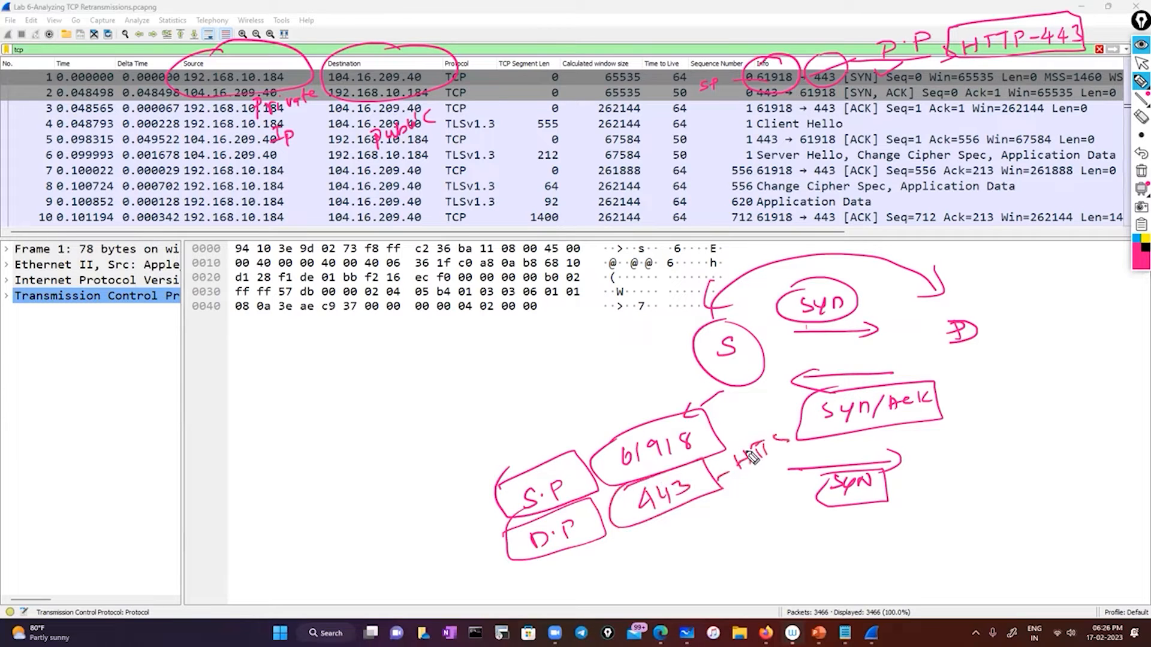
# Step: Box the HTTPS label and draw an arrow from 443 down to a boxed TLS
pyautogui.moveTo(713, 462)
pyautogui.mouseDown()
pyautogui.moveTo(801, 431)
pyautogui.moveTo(720, 488)
pyautogui.moveTo(690, 541)
pyautogui.moveTo(708, 542)
pyautogui.mouseUp()
pyautogui.moveTo(696, 544)
pyautogui.mouseDown()
pyautogui.moveTo(697, 565)
pyautogui.moveTo(711, 560)
pyautogui.mouseUp()
pyautogui.moveTo(728, 538)
pyautogui.mouseDown()
pyautogui.moveTo(722, 549)
pyautogui.moveTo(746, 521)
pyautogui.moveTo(680, 567)
pyautogui.moveTo(674, 546)
pyautogui.mouseUp()
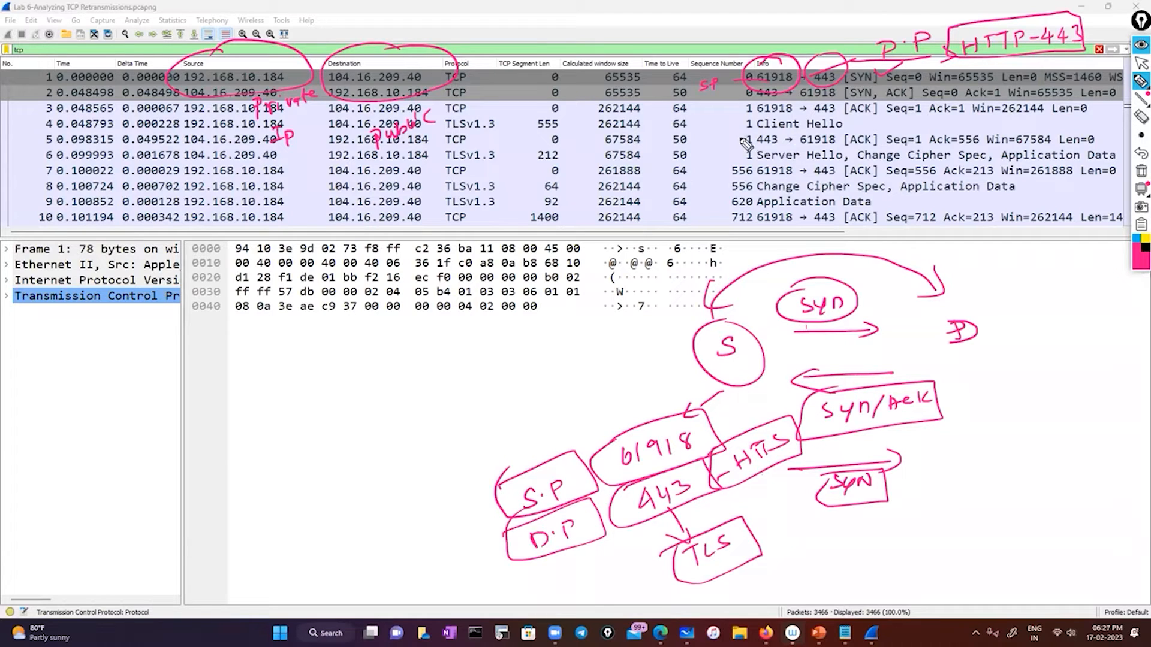
# Step: Underline the Client Hello and packet 9 Application Data entries, and draw a brace spanning packets 3 to 10
pyautogui.moveTo(741, 140); pyautogui.dragTo(845, 138)
pyautogui.moveTo(734, 202); pyautogui.dragTo(871, 202)
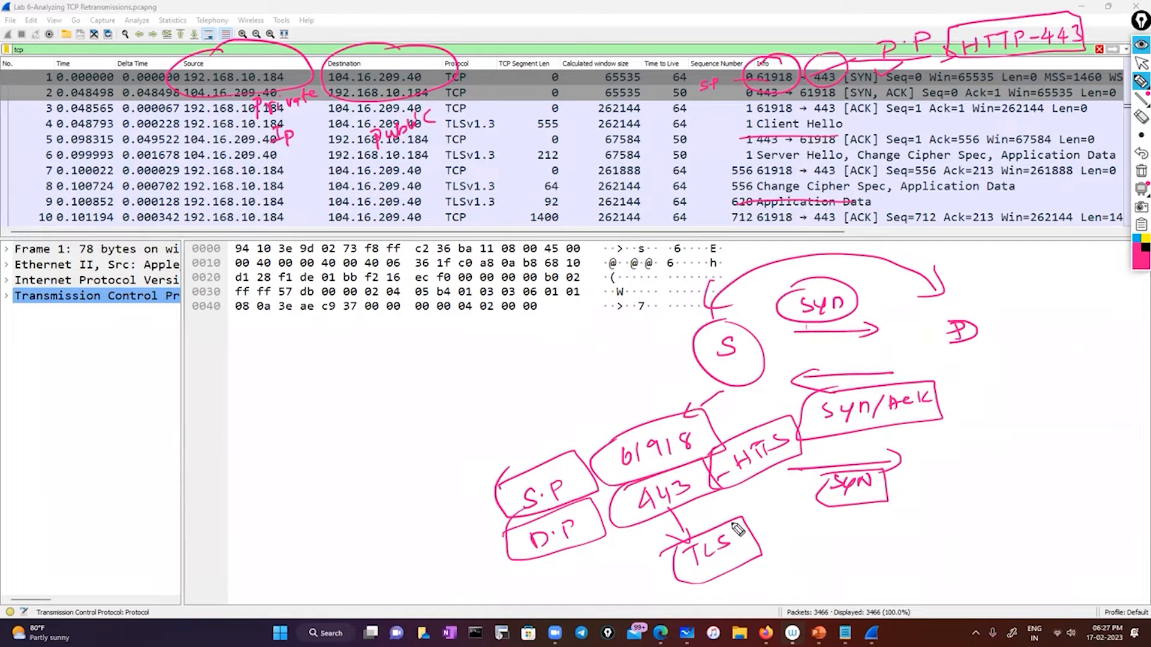
pyautogui.moveTo(748, 107)
pyautogui.mouseDown()
pyautogui.moveTo(711, 174)
pyautogui.moveTo(731, 225)
pyautogui.mouseUp()
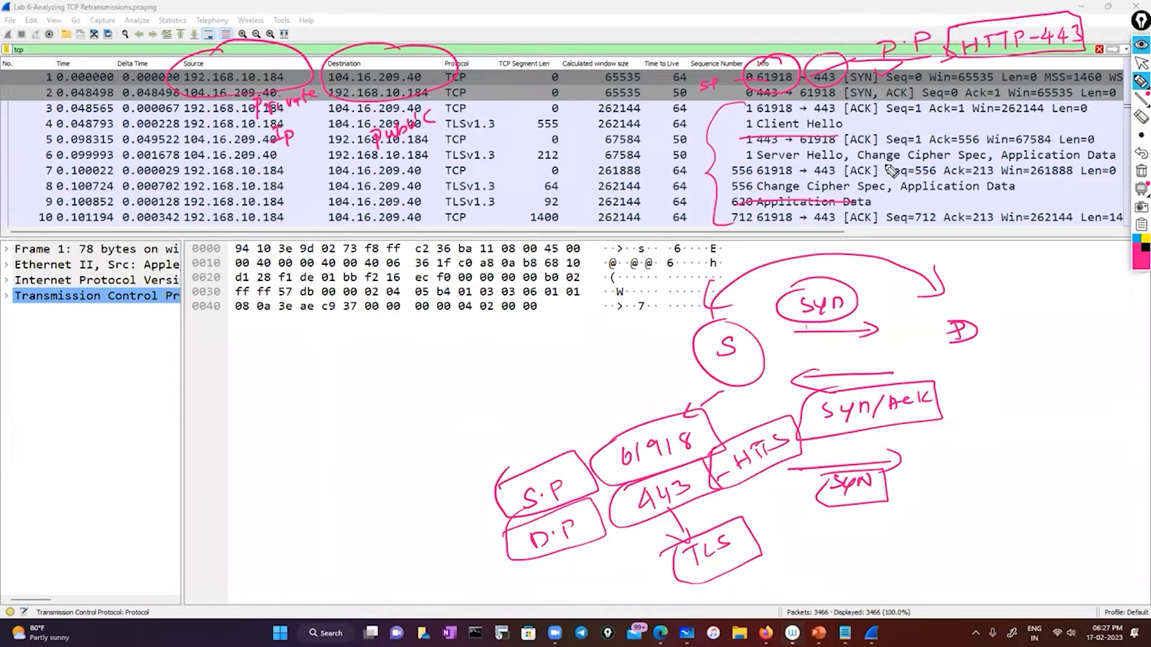
# Step: Replace the annotations with a box around the three handshake packets and a handwritten "Connection established" note with a check mark
pyautogui.click(1141, 172)
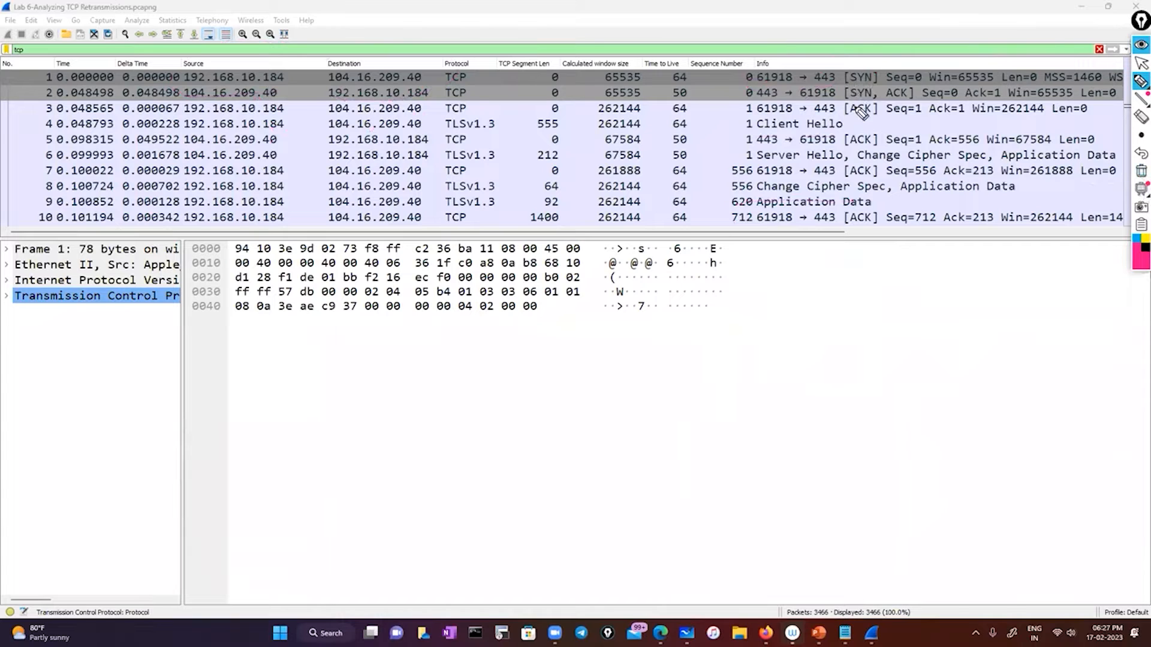
pyautogui.moveTo(848, 75)
pyautogui.mouseDown()
pyautogui.moveTo(929, 71)
pyautogui.moveTo(938, 126)
pyautogui.moveTo(780, 129)
pyautogui.moveTo(876, 70)
pyautogui.mouseUp()
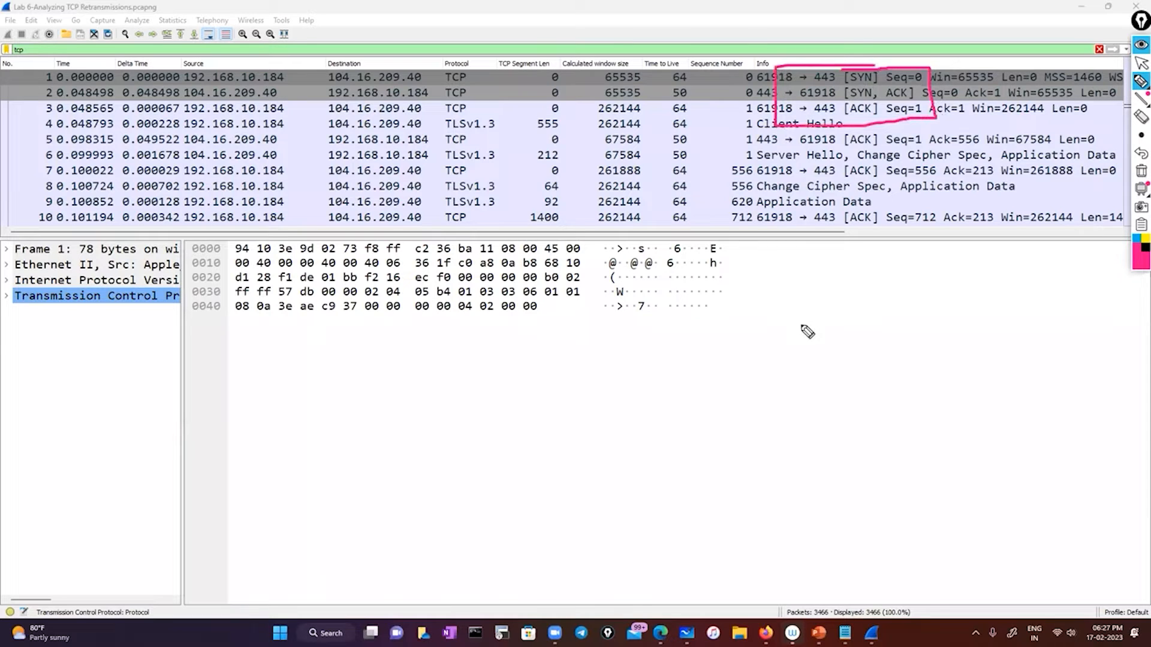
pyautogui.moveTo(759, 378)
pyautogui.mouseDown()
pyautogui.moveTo(876, 338)
pyautogui.moveTo(1030, 257)
pyautogui.mouseUp()
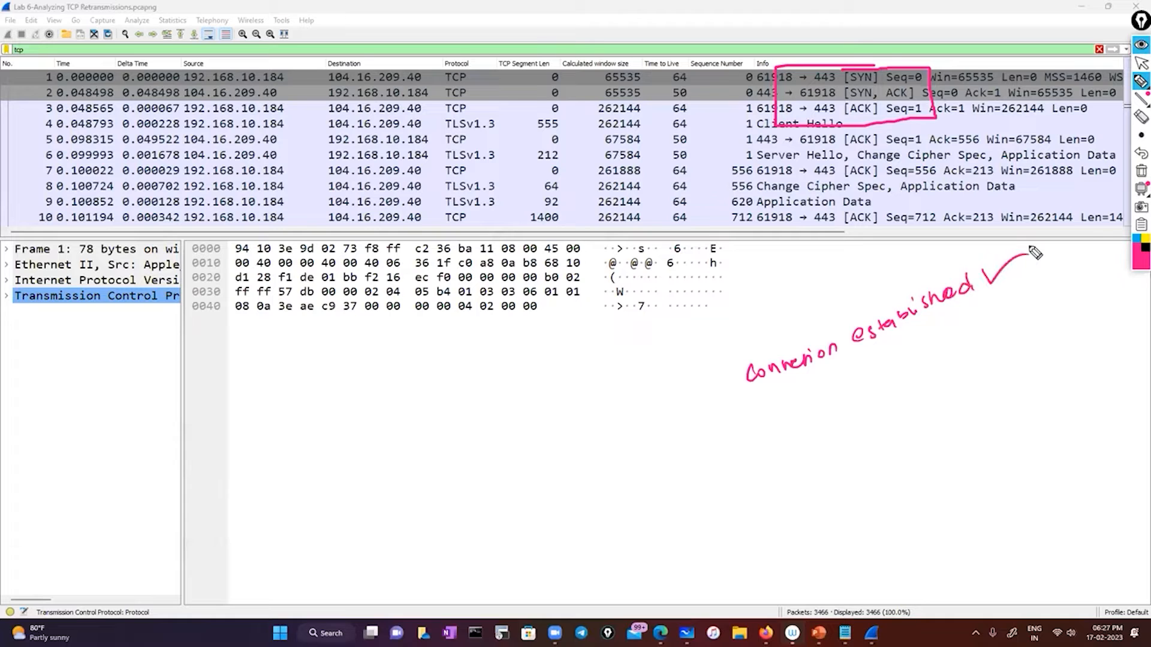
pyautogui.click(1141, 64)
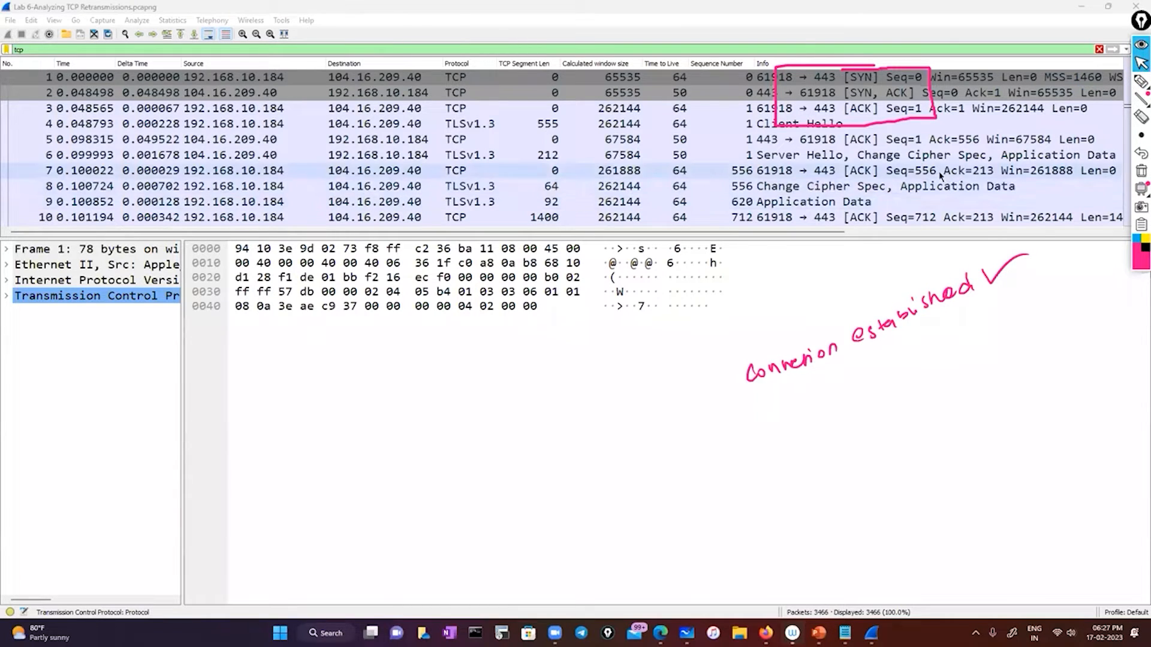
# Step: Find the TCP retransmission at packet 81 and open its details in a separate window
pyautogui.scroll(-9, 940, 175)
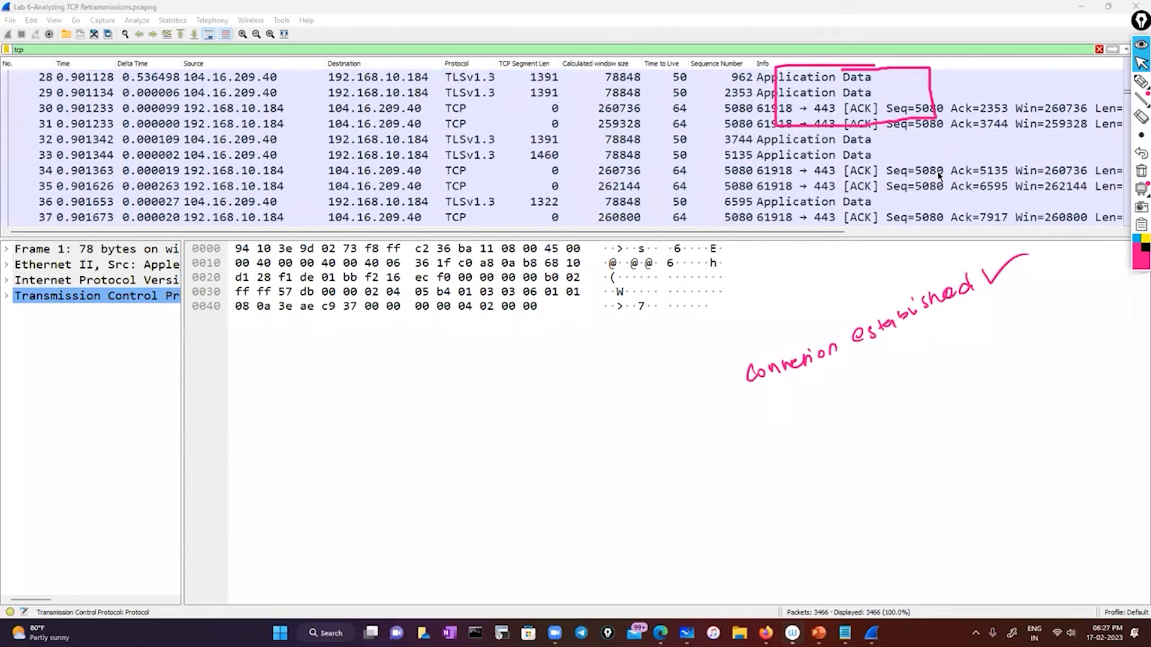
pyautogui.scroll(-15, 939, 175)
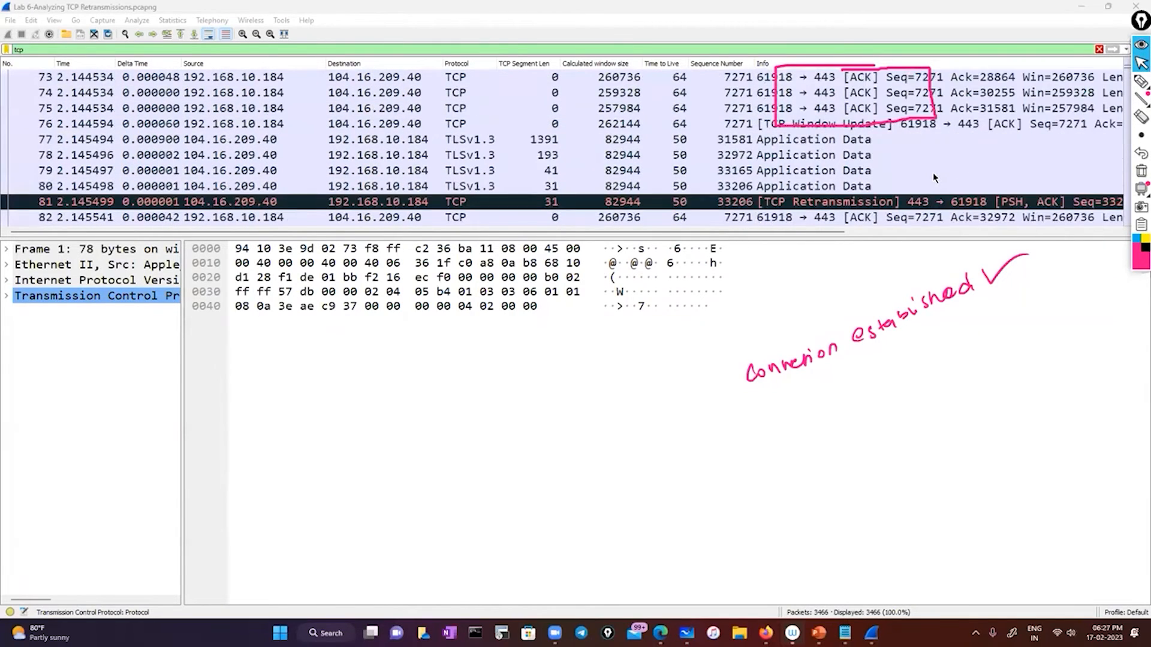
pyautogui.scroll(-1, 933, 176)
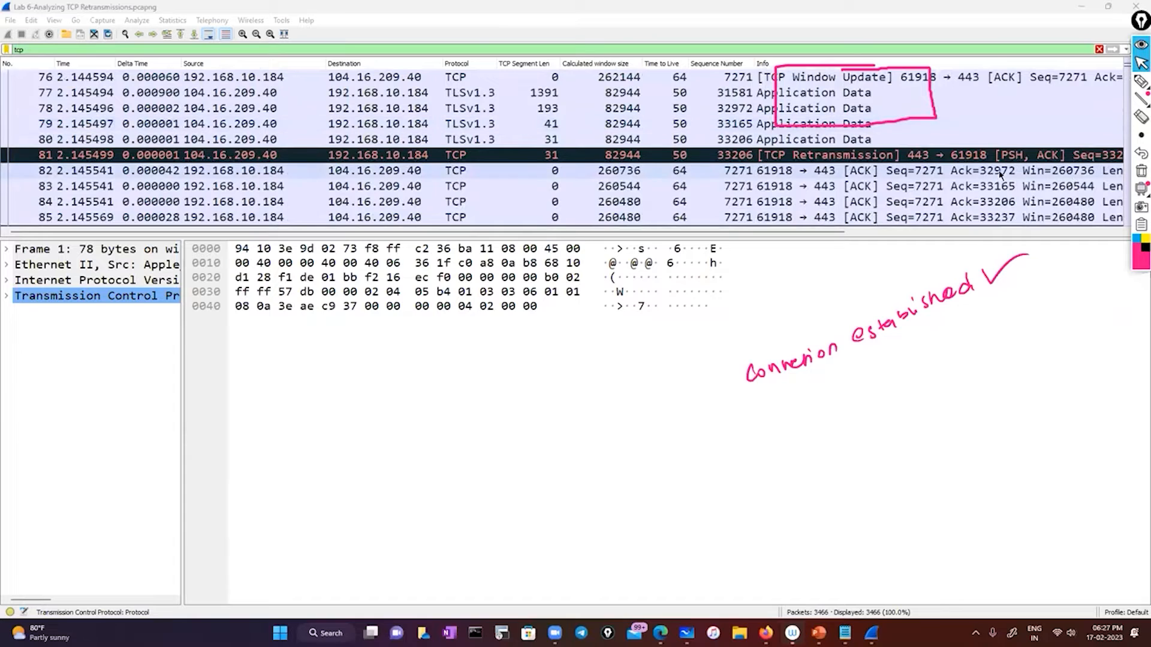
pyautogui.click(228, 158)
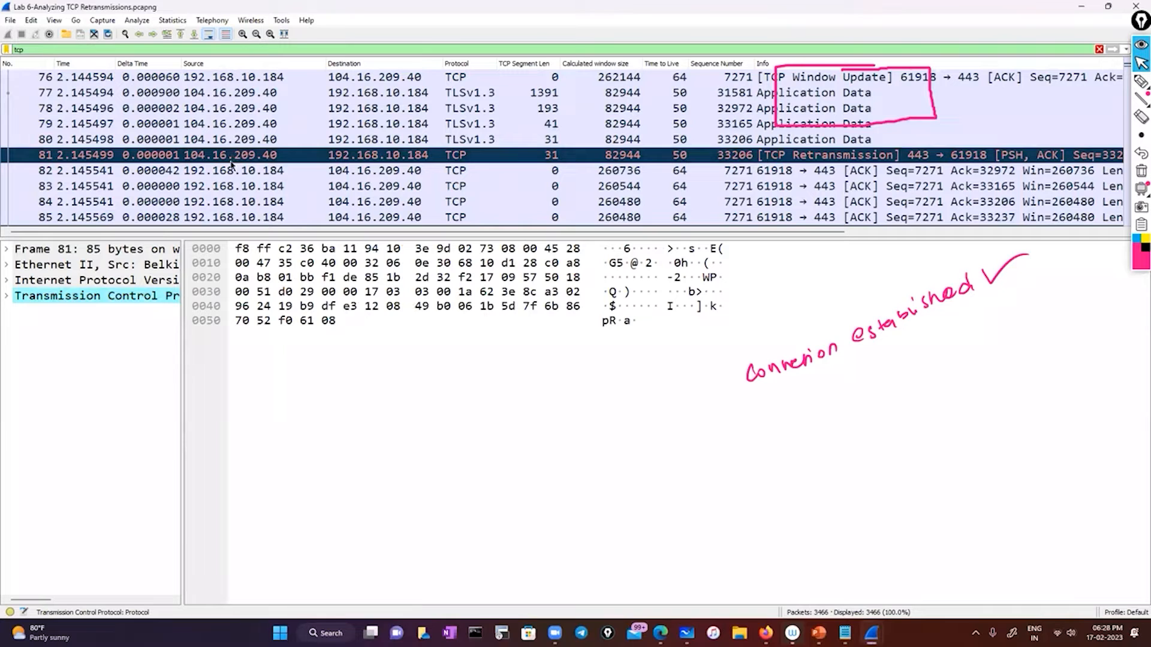
pyautogui.doubleClick(161, 157)
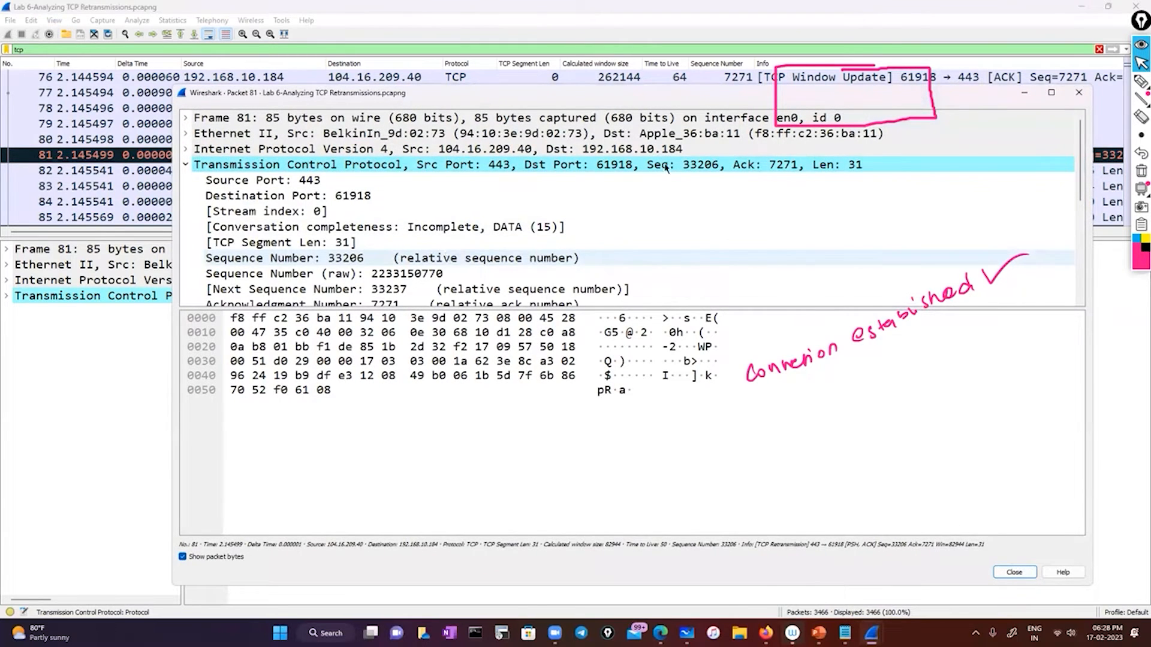
# Step: Circle destination port 61918 in packet 81's TCP line and link it to a boxed Client label
pyautogui.click(1140, 84)
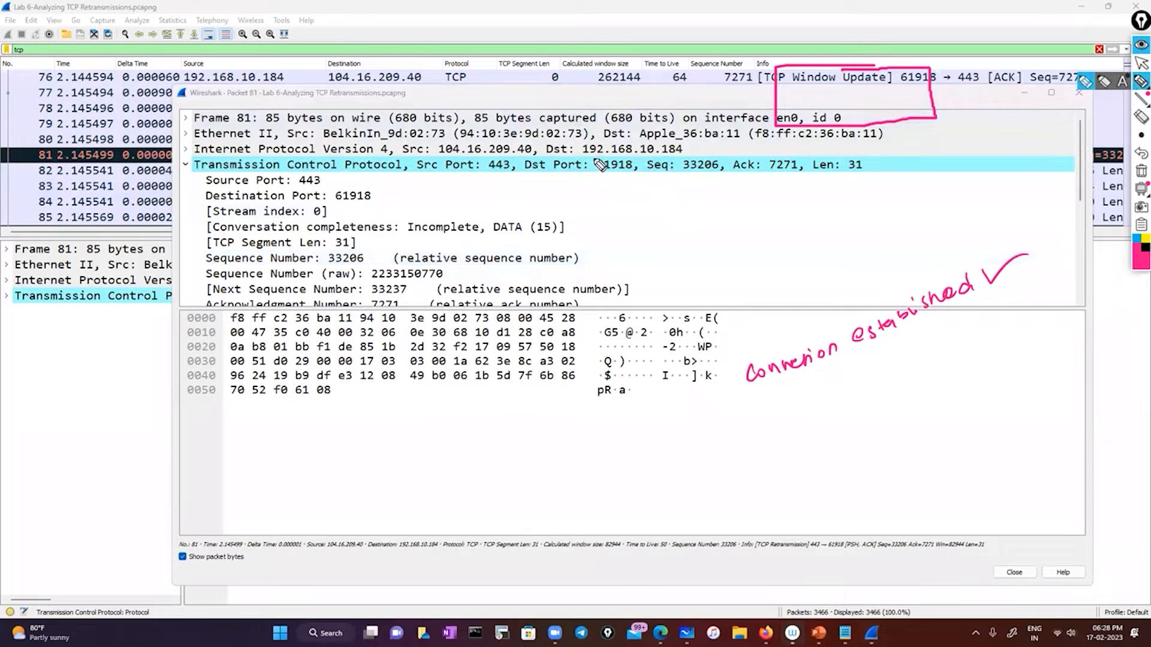
pyautogui.moveTo(599, 164)
pyautogui.mouseDown()
pyautogui.moveTo(640, 160)
pyautogui.moveTo(613, 209)
pyautogui.moveTo(617, 235)
pyautogui.mouseUp()
pyautogui.moveTo(623, 233)
pyautogui.mouseDown()
pyautogui.moveTo(629, 217)
pyautogui.moveTo(634, 234)
pyautogui.mouseUp()
pyautogui.moveTo(644, 218); pyautogui.dragTo(684, 211)
pyautogui.moveTo(590, 209)
pyautogui.mouseDown()
pyautogui.moveTo(695, 227)
pyautogui.moveTo(588, 252)
pyautogui.mouseUp()
pyautogui.moveTo(611, 204); pyautogui.dragTo(592, 213)
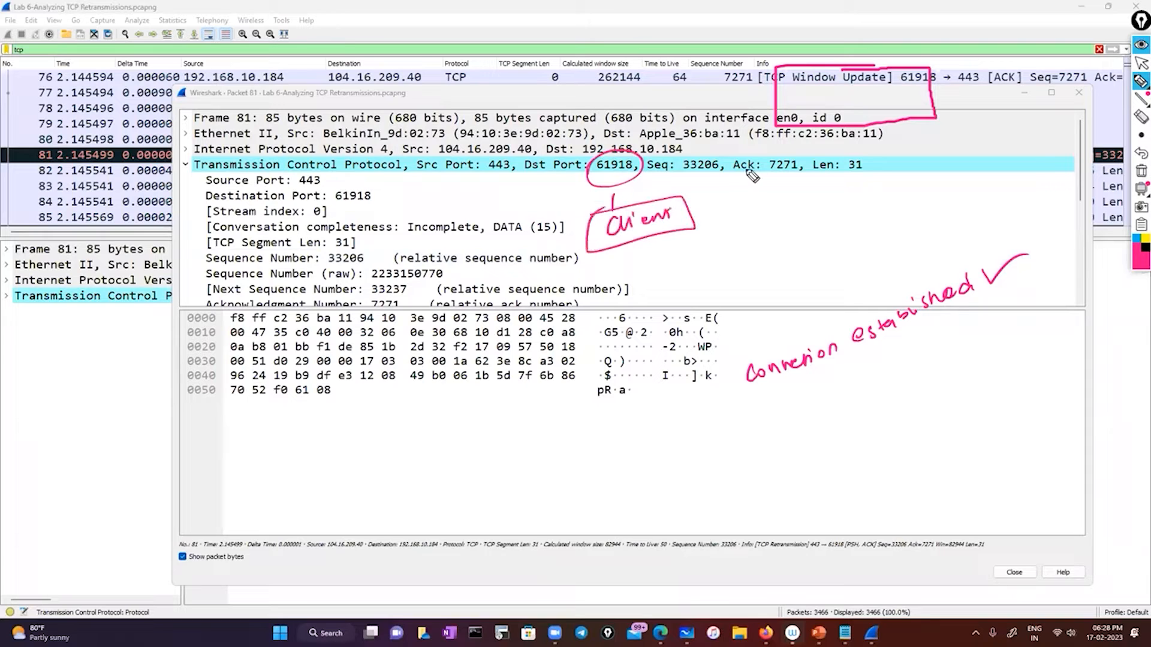
# Step: Circle source port 443 in packet 81's TCP line and label it with boxed HTTPS and Server notes
pyautogui.moveTo(472, 170)
pyautogui.mouseDown()
pyautogui.moveTo(523, 174)
pyautogui.moveTo(475, 161)
pyautogui.mouseUp()
pyautogui.moveTo(432, 201)
pyautogui.mouseDown()
pyautogui.moveTo(430, 217)
pyautogui.moveTo(445, 208)
pyautogui.mouseUp()
pyautogui.moveTo(445, 200)
pyautogui.mouseDown()
pyautogui.moveTo(443, 216)
pyautogui.moveTo(476, 193)
pyautogui.mouseUp()
pyautogui.moveTo(470, 194)
pyautogui.mouseDown()
pyautogui.moveTo(470, 210)
pyautogui.moveTo(482, 207)
pyautogui.mouseUp()
pyautogui.moveTo(415, 202)
pyautogui.mouseDown()
pyautogui.moveTo(507, 187)
pyautogui.moveTo(427, 214)
pyautogui.mouseUp()
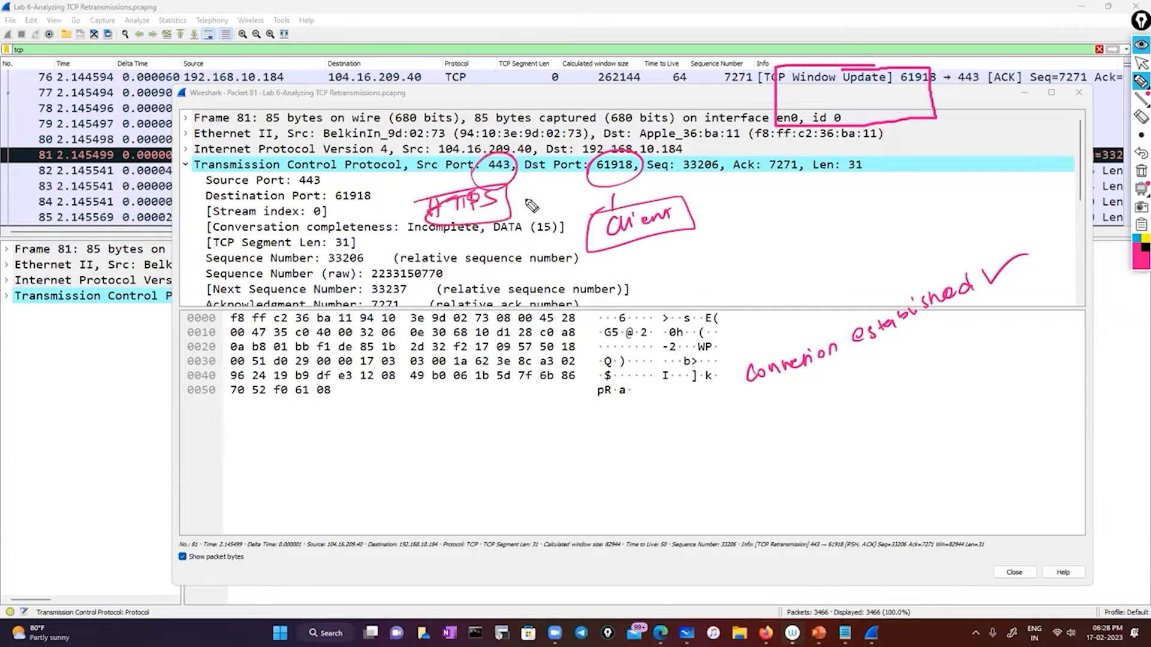
pyautogui.moveTo(531, 206)
pyautogui.mouseDown()
pyautogui.moveTo(586, 171)
pyautogui.moveTo(600, 198)
pyautogui.moveTo(565, 170)
pyautogui.mouseUp()
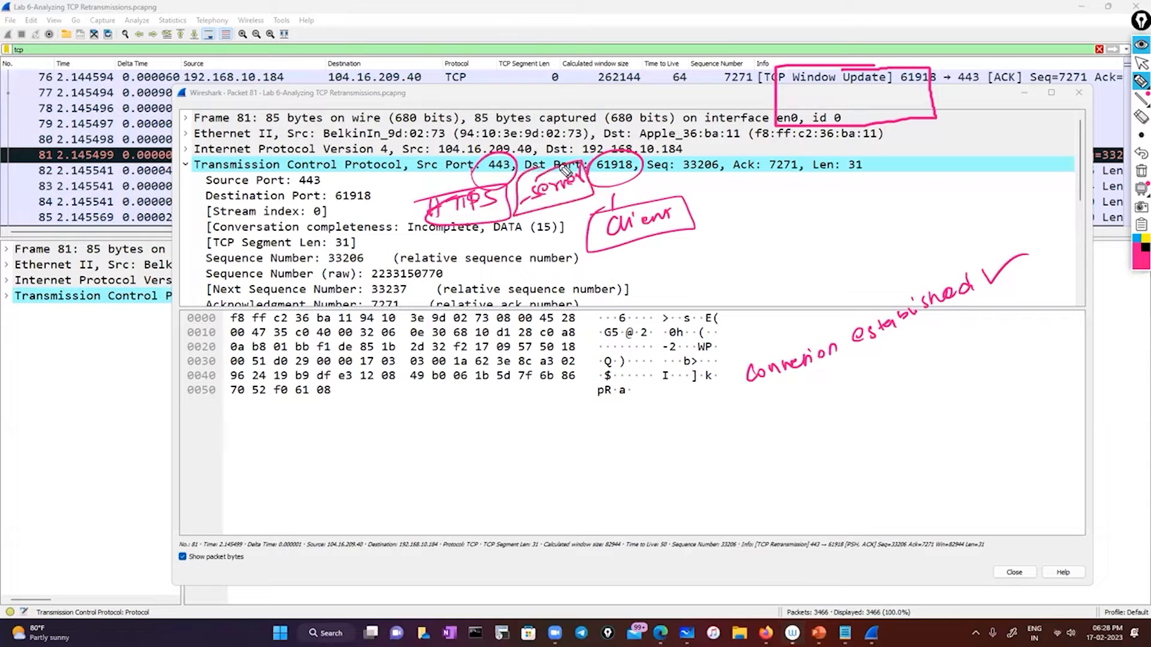
pyautogui.click(1140, 62)
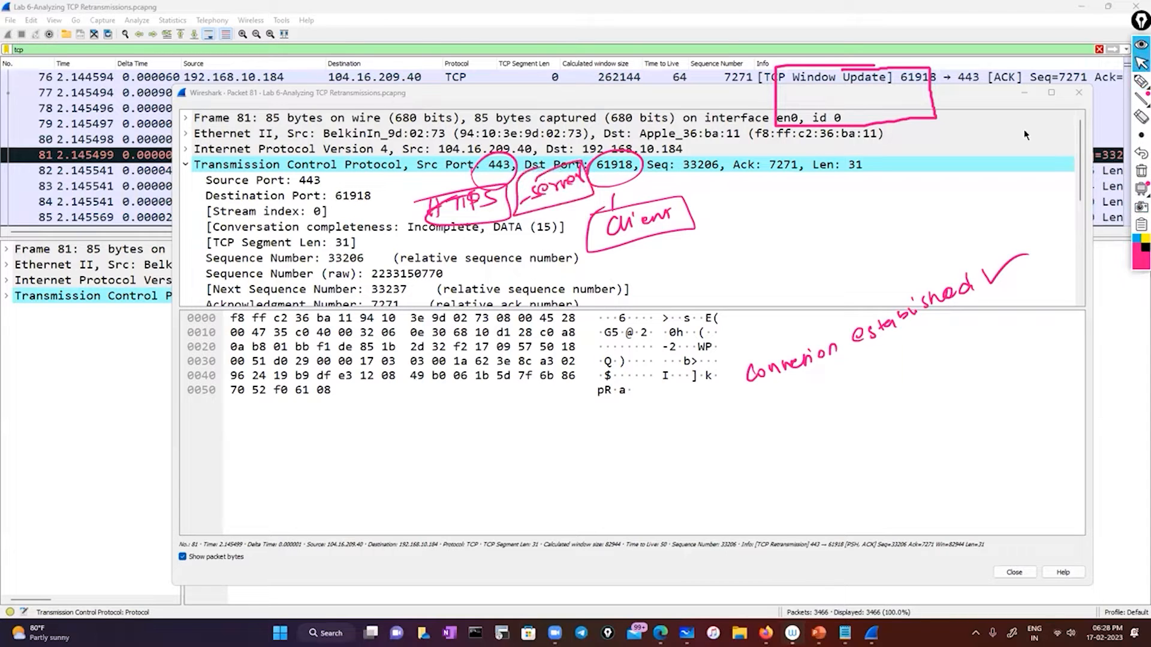
# Step: Expand packet 81's SEQ/ACK analysis, its TCP Analysis Flags and the Expert Info entry
pyautogui.scroll(-5, 756, 251)
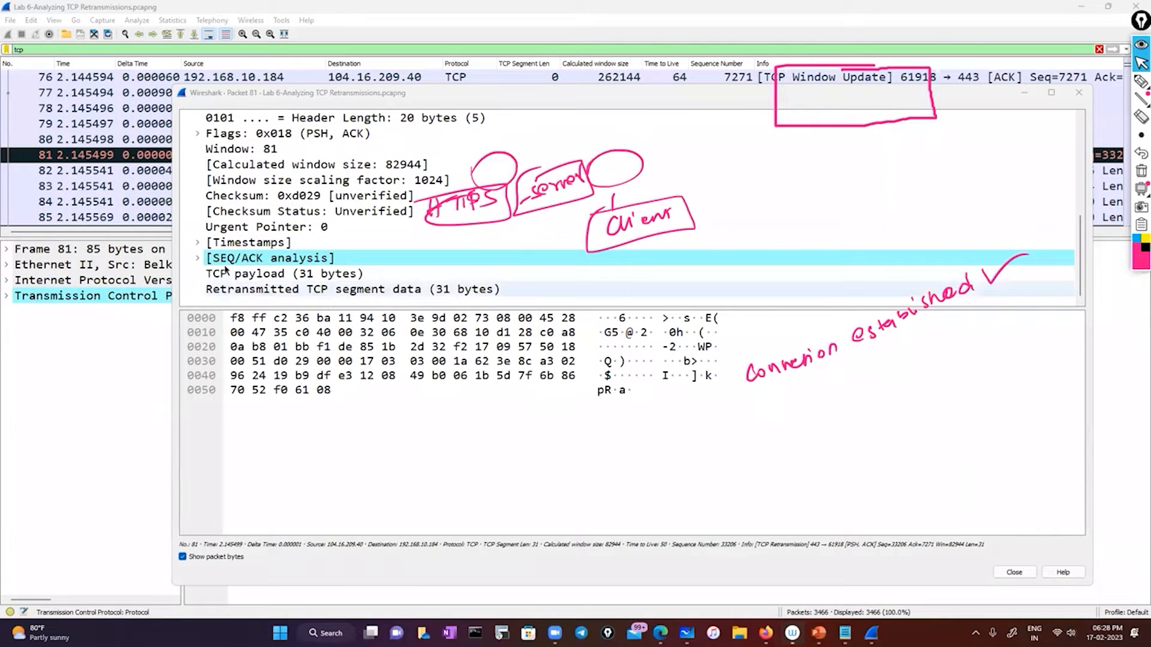
pyautogui.click(197, 259)
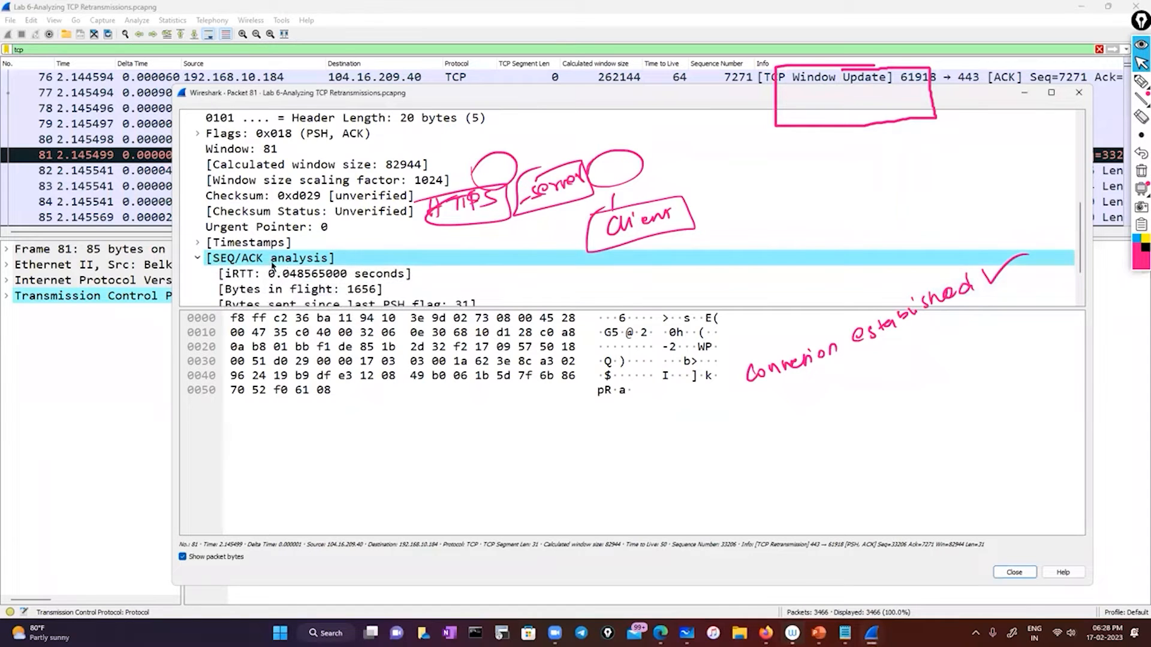
pyautogui.scroll(-2, 275, 266)
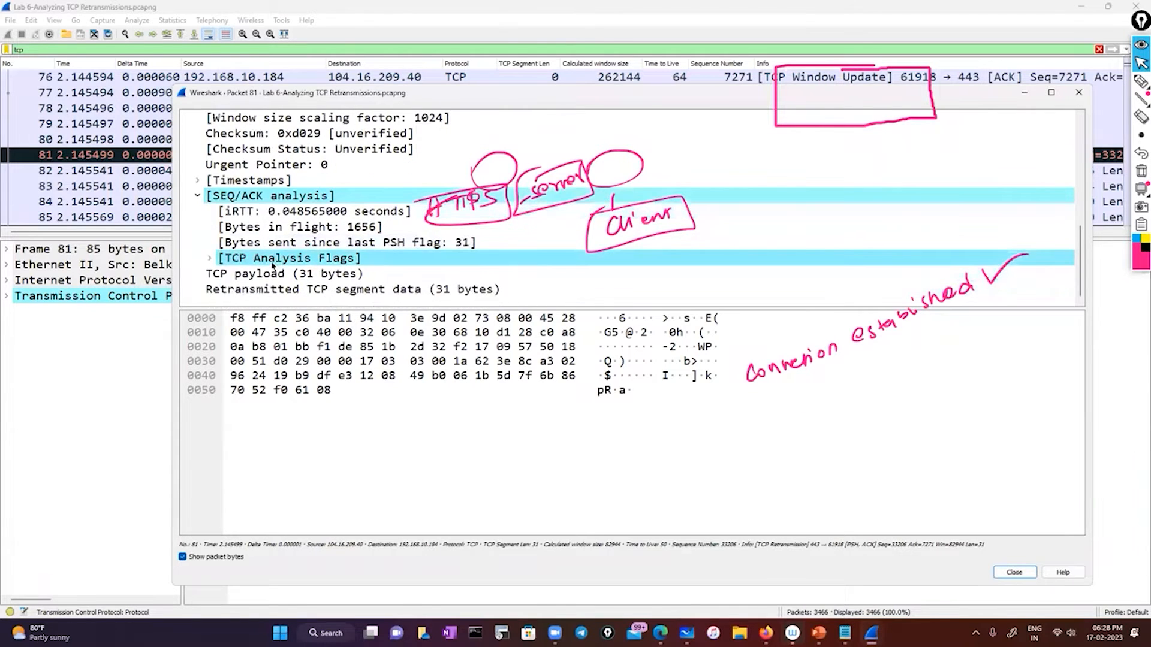
pyautogui.click(210, 259)
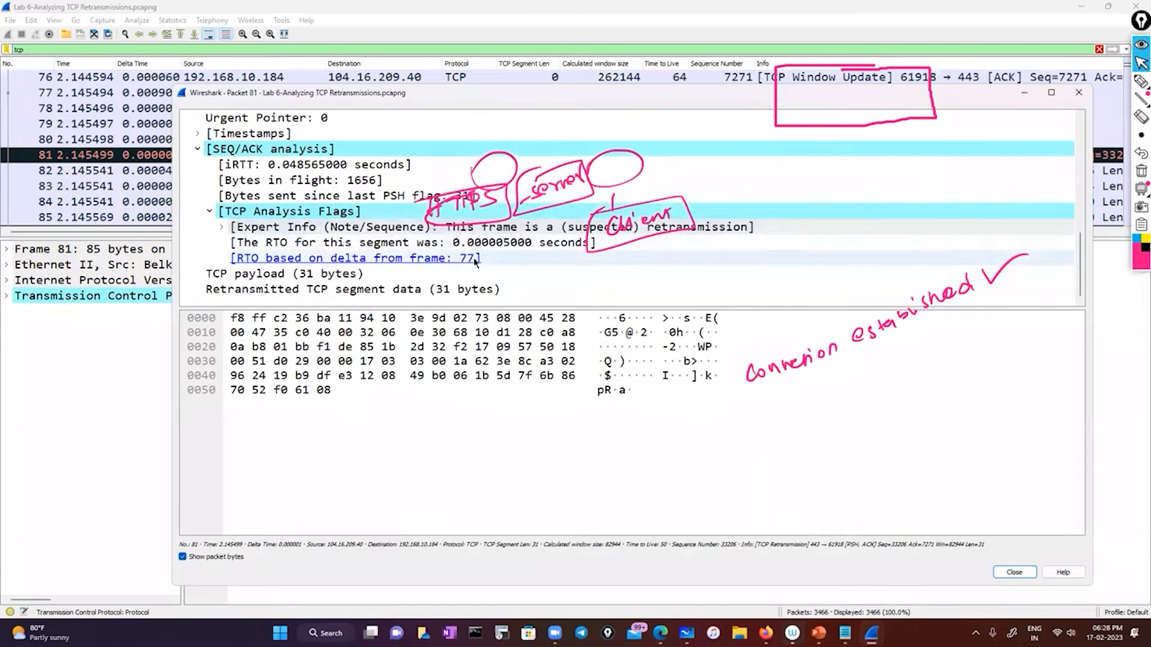
pyautogui.scroll(1, 419, 257)
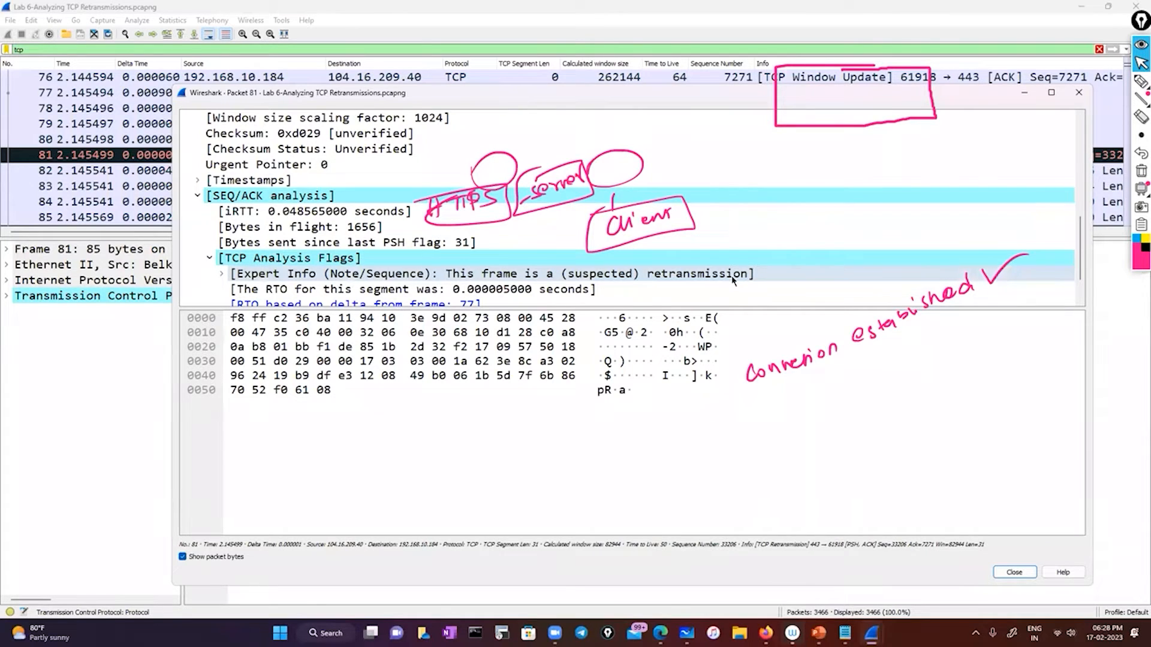
pyautogui.click(221, 274)
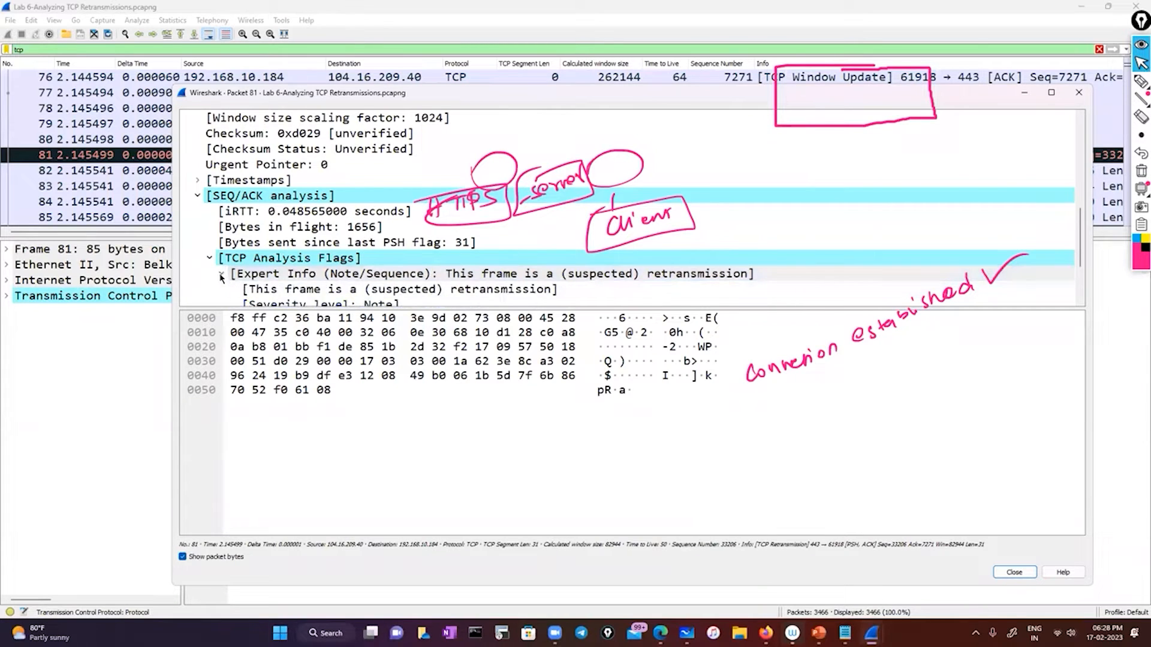
# Step: Examine packet 81's retransmission analysis and highlight the retransmitted TCP segment data in the packet bytes
pyautogui.scroll(-1, 221, 278)
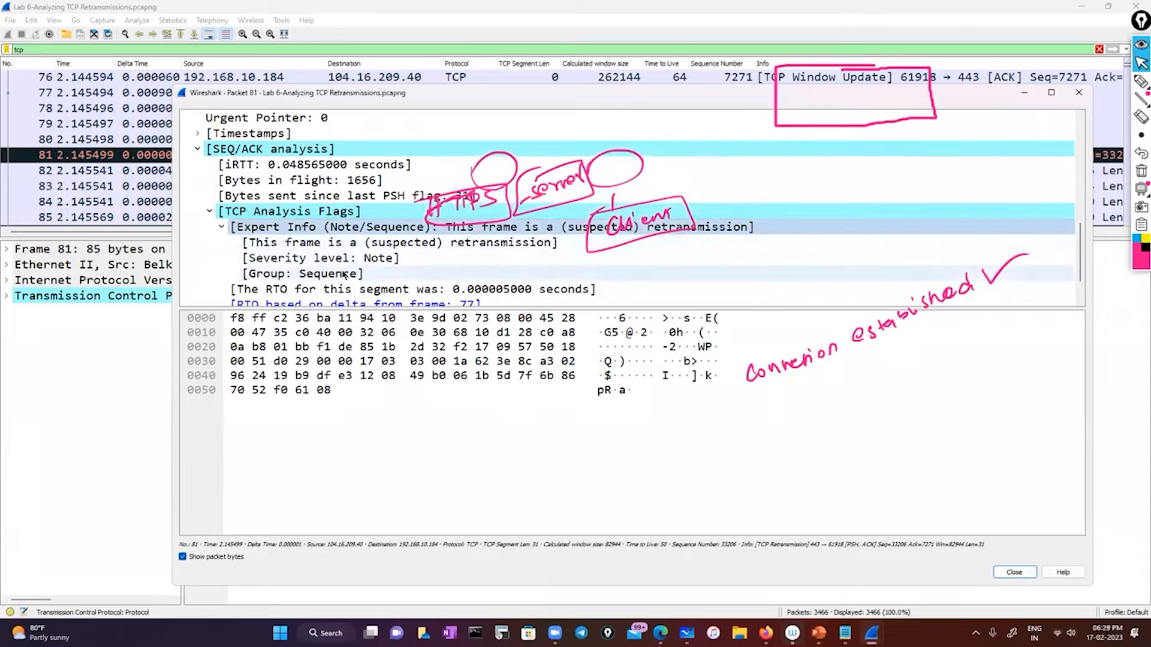
pyautogui.scroll(1, 340, 273)
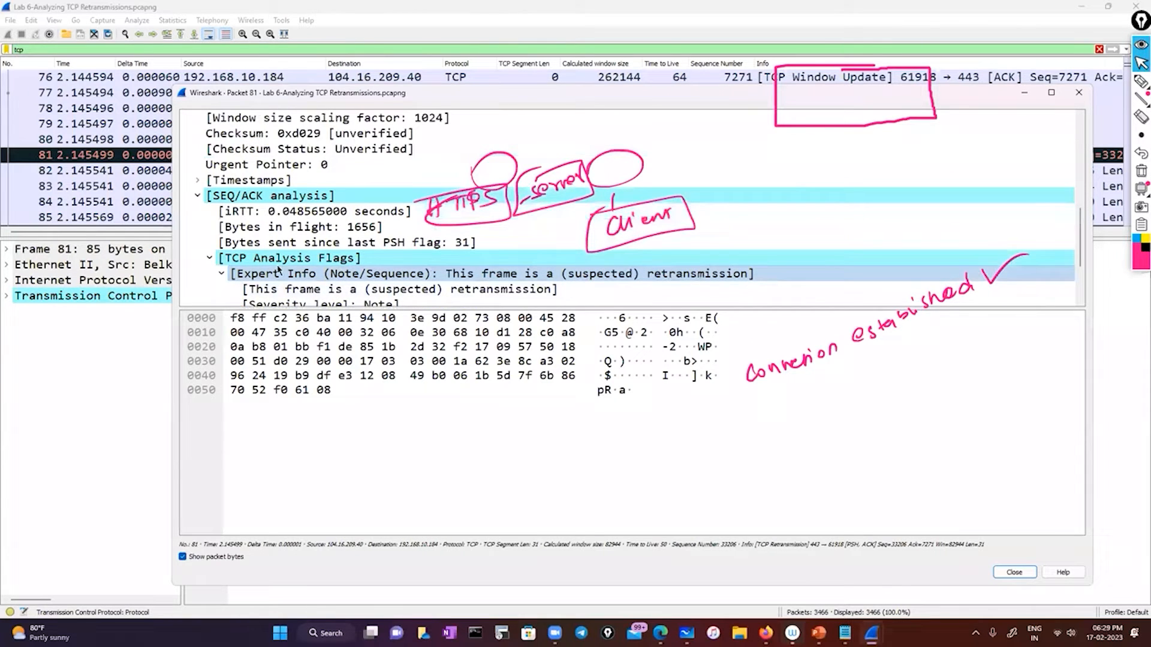
pyautogui.scroll(-1, 293, 276)
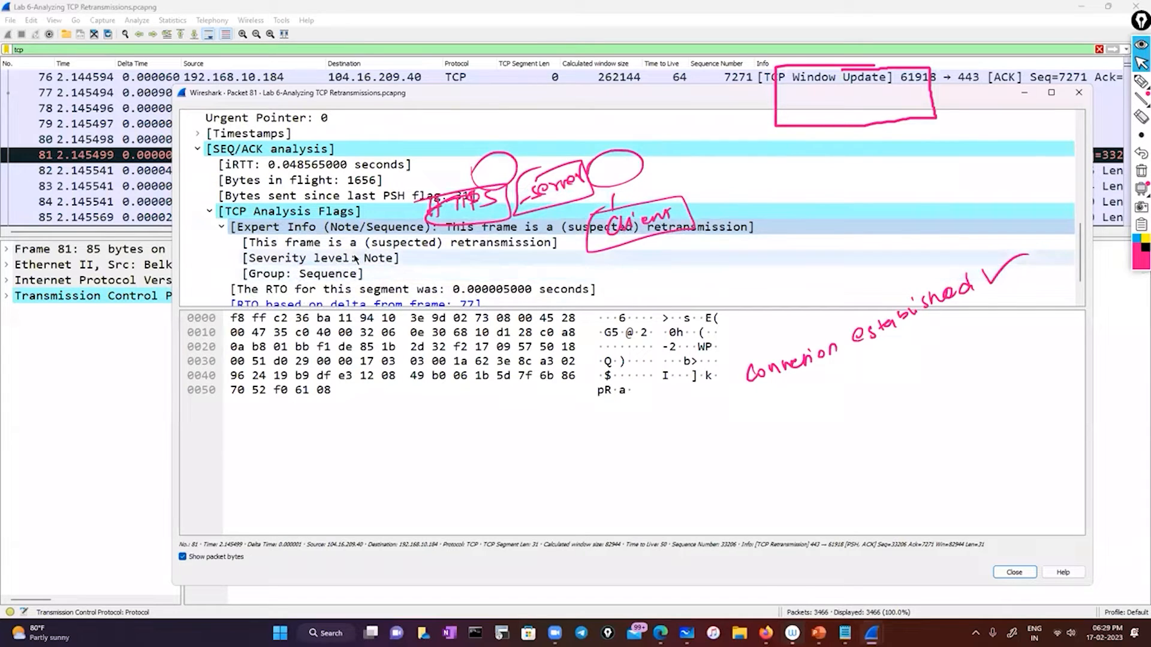
pyautogui.scroll(-1, 355, 258)
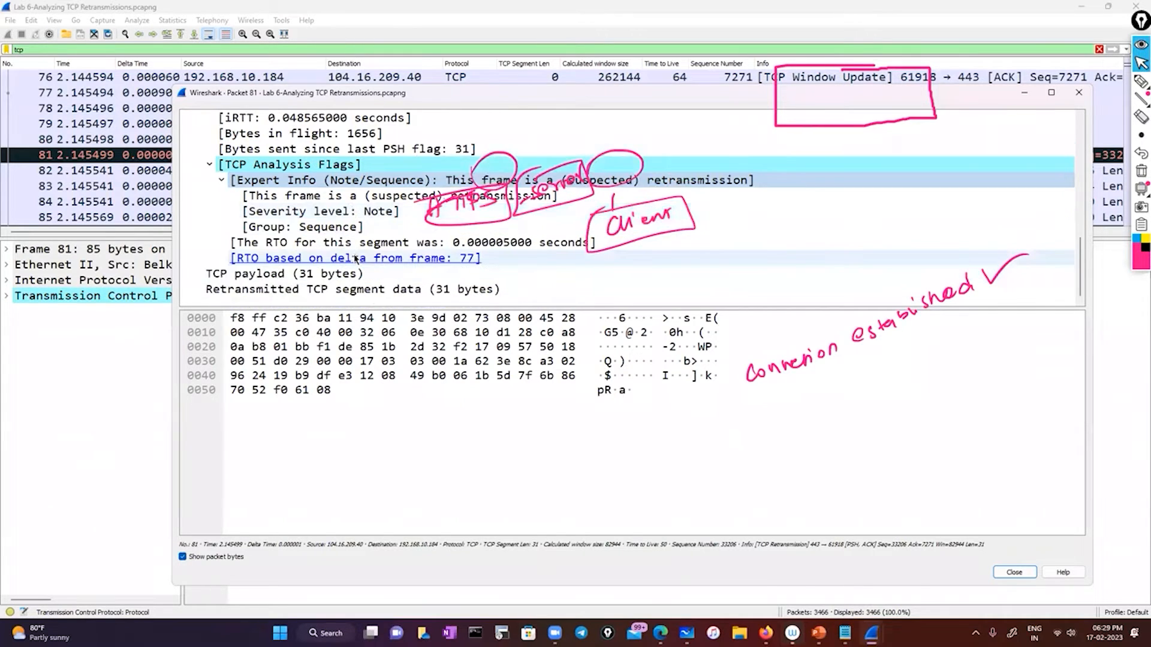
pyautogui.click(329, 289)
pyautogui.scroll(3, 329, 289)
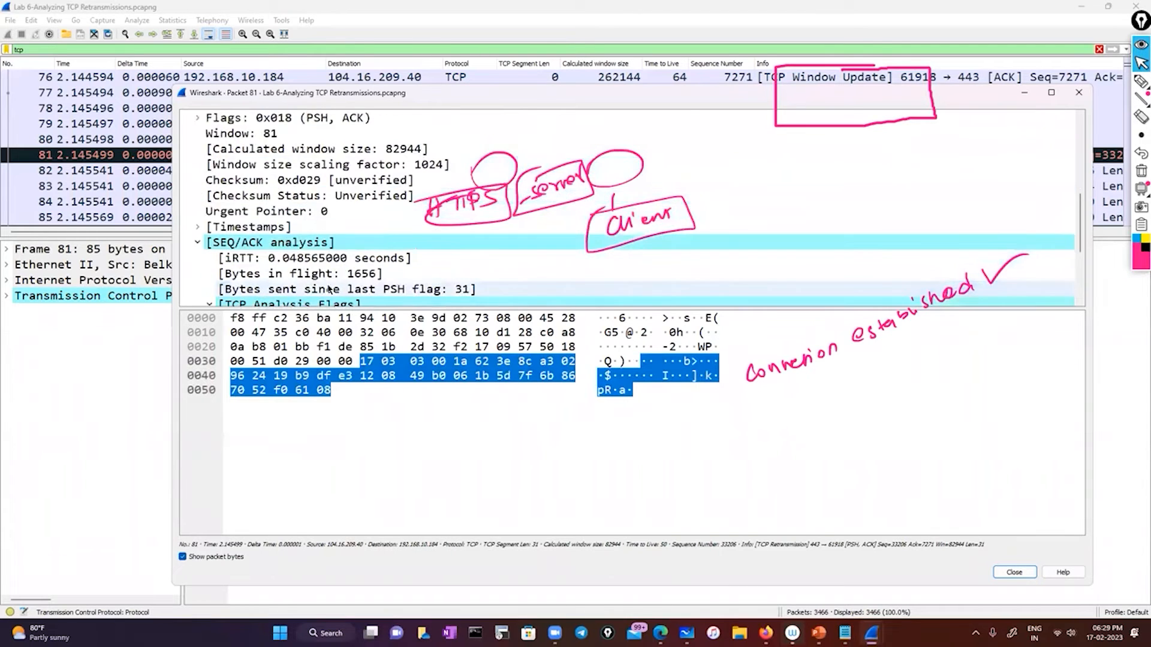
pyautogui.scroll(5, 329, 290)
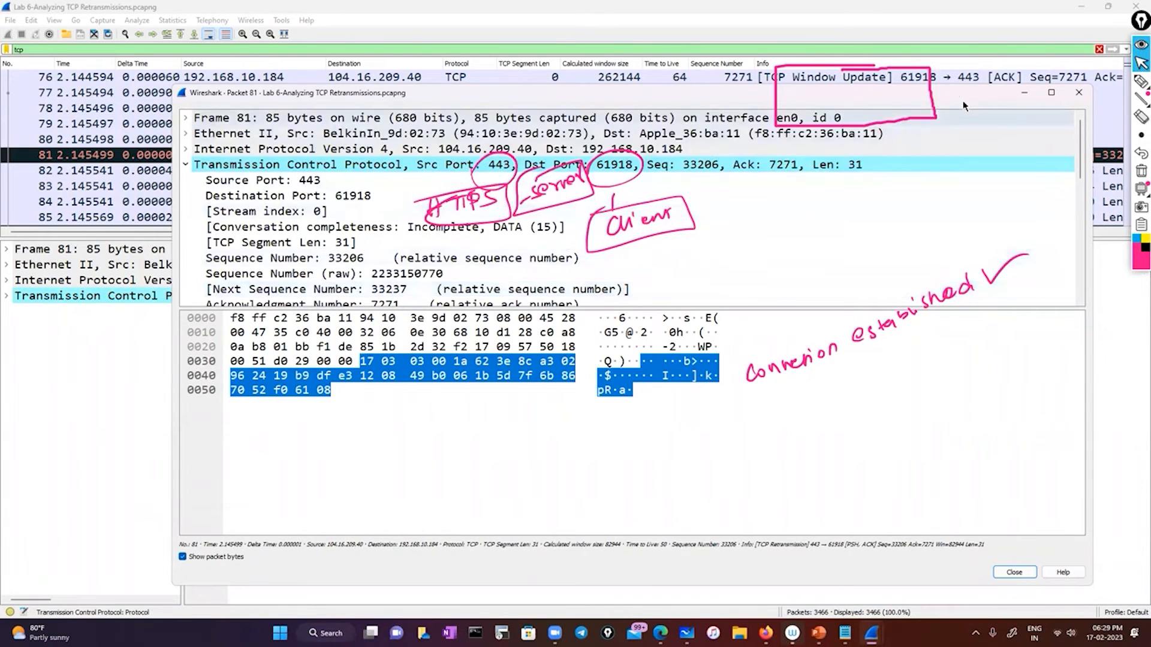
# Step: Close the packet 81 details window and clear all annotations from the screen
pyautogui.click(1079, 93)
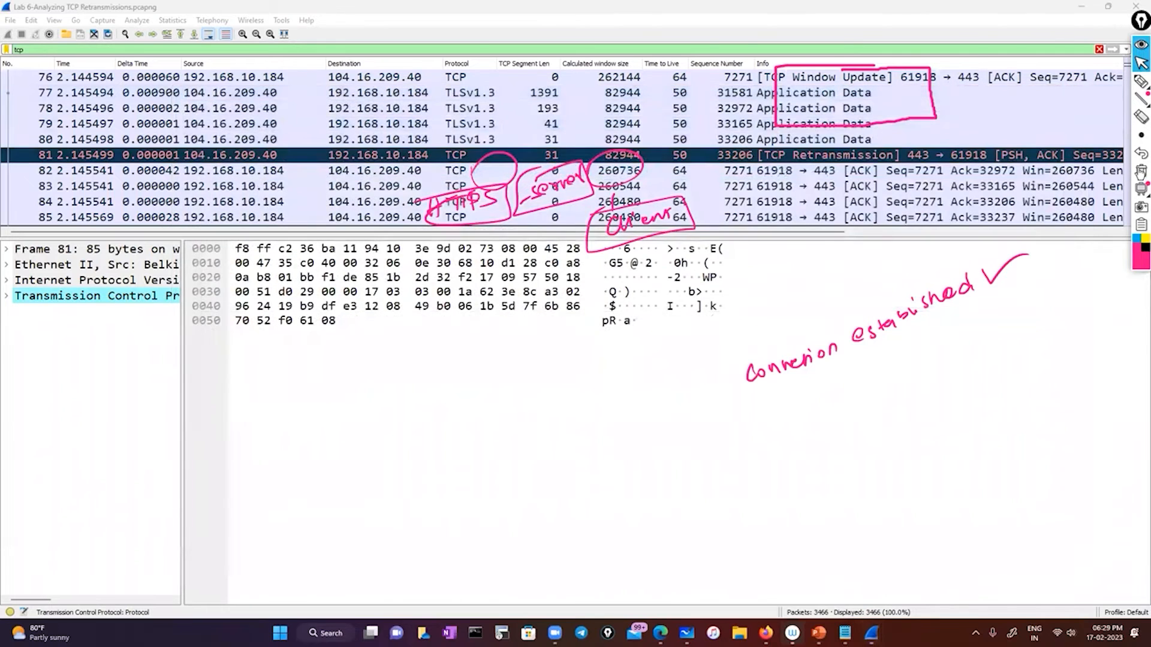
pyautogui.hotkey('ctrl', 'shift', '7')
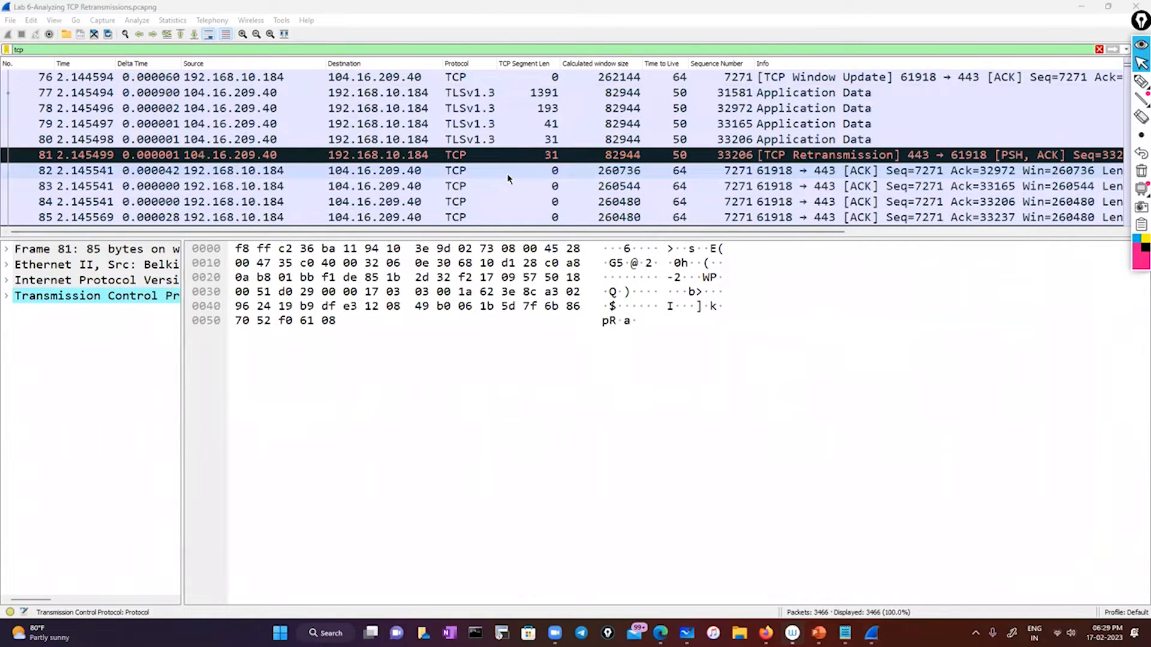
# Step: Browse the TCP packets past packet 81 to find out-of-order segments and select packet 843
pyautogui.click(204, 157)
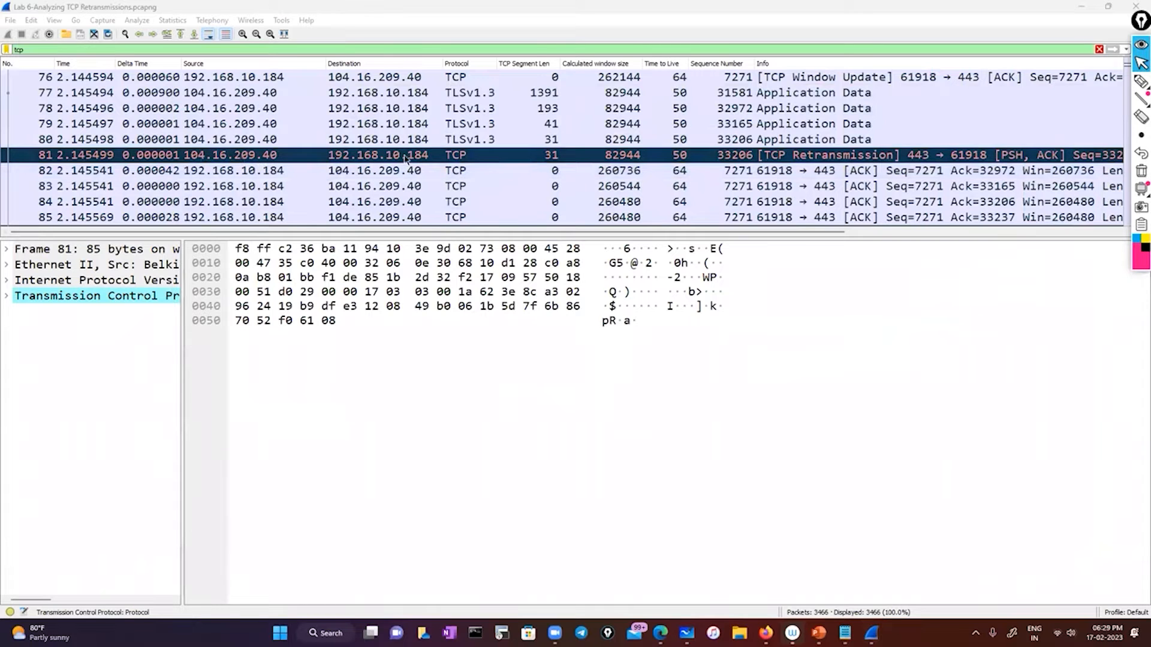
pyautogui.scroll(-11, 428, 184)
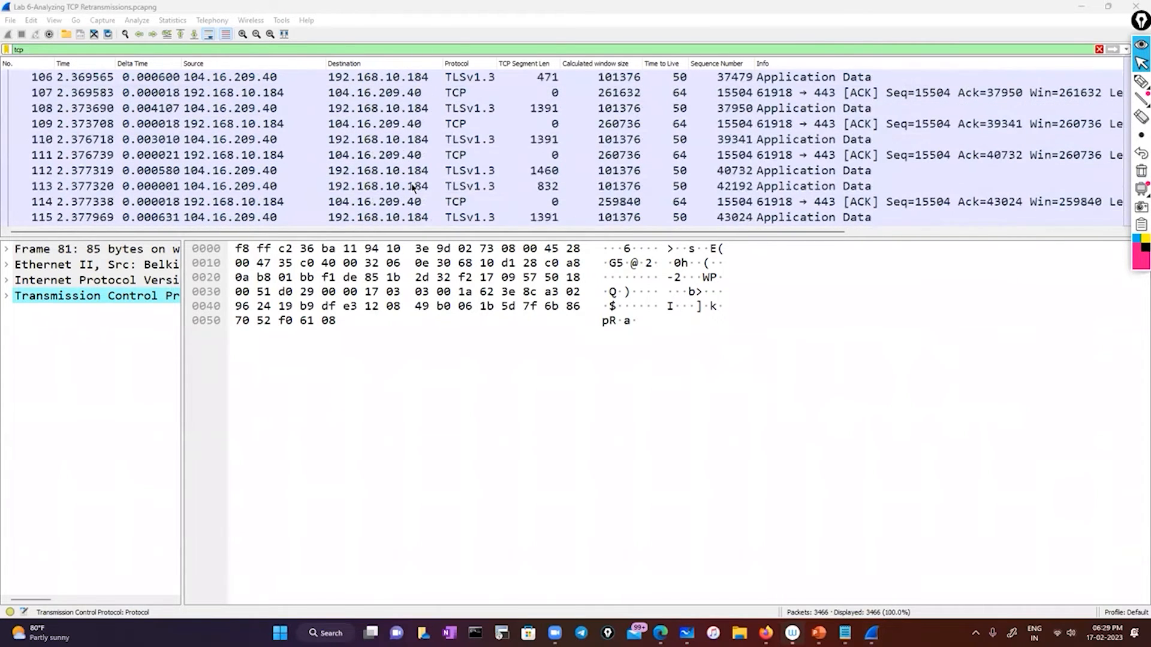
pyautogui.scroll(-18, 413, 187)
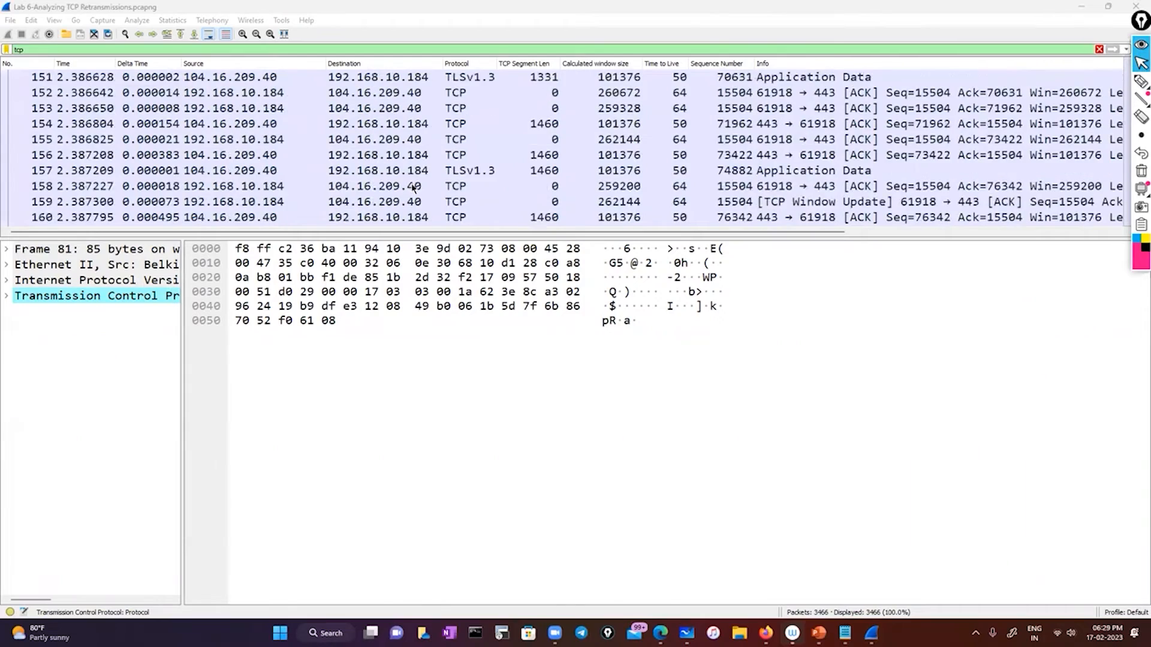
pyautogui.scroll(-20, 412, 188)
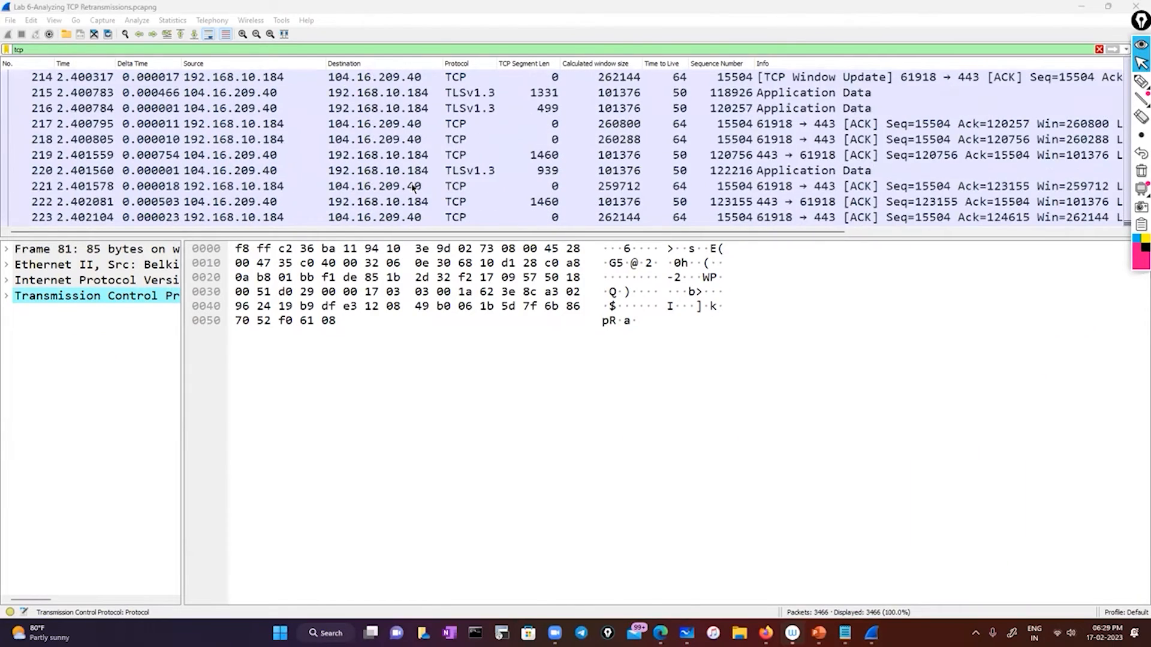
pyautogui.scroll(-20, 412, 188)
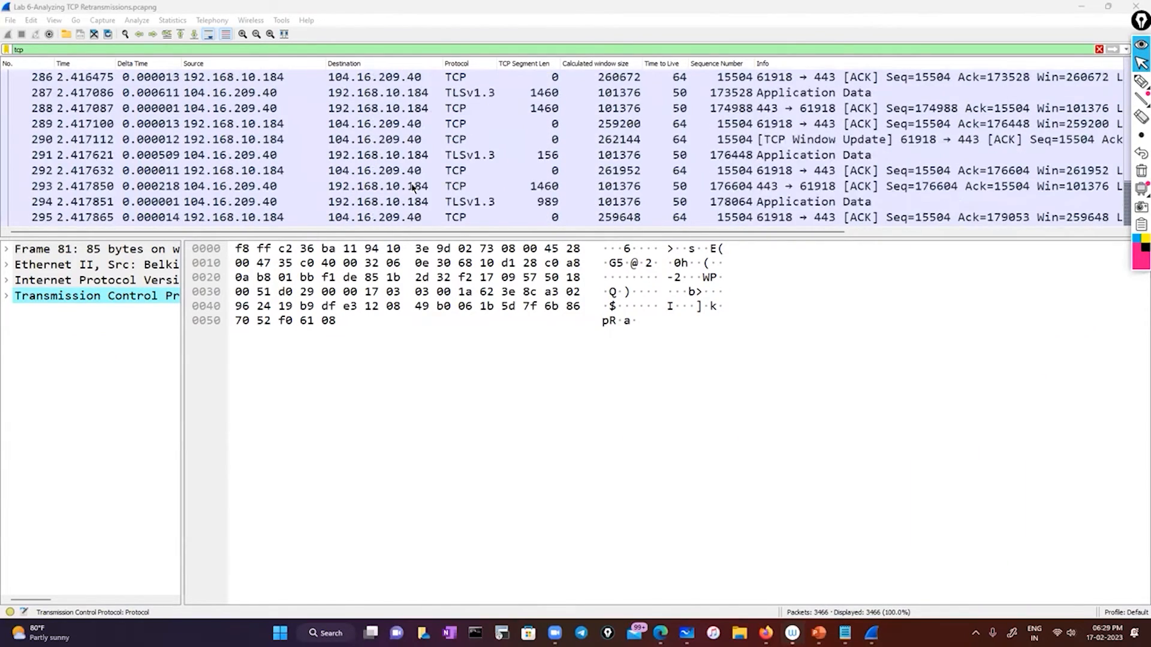
pyautogui.scroll(-4, 413, 187)
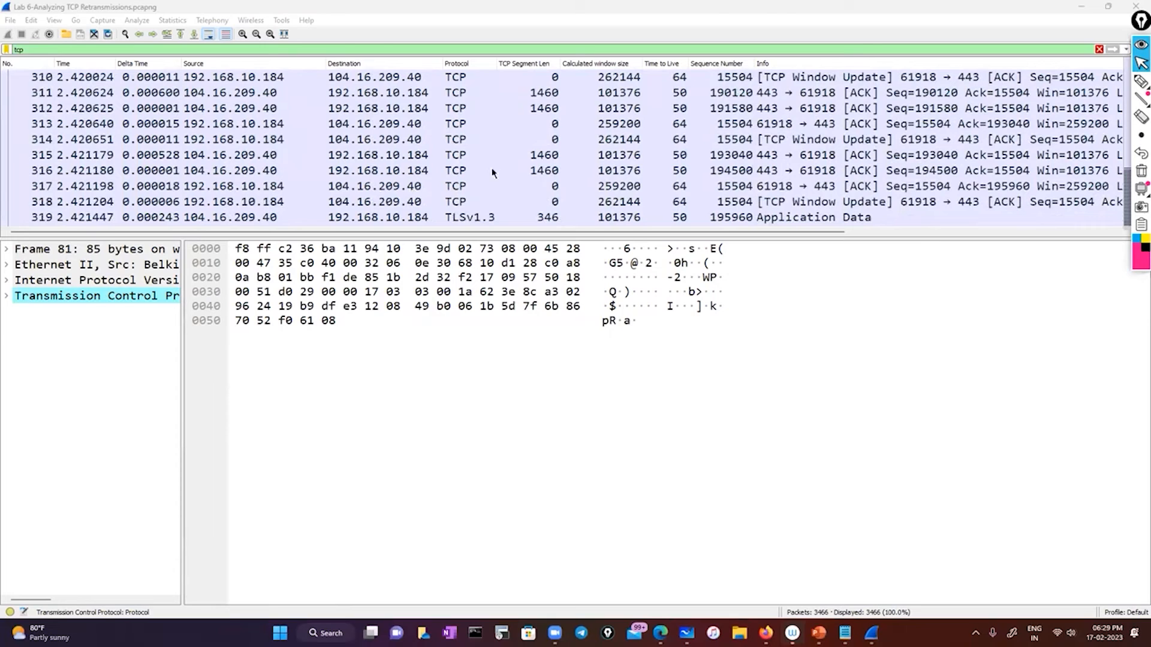
pyautogui.click(1136, 22)
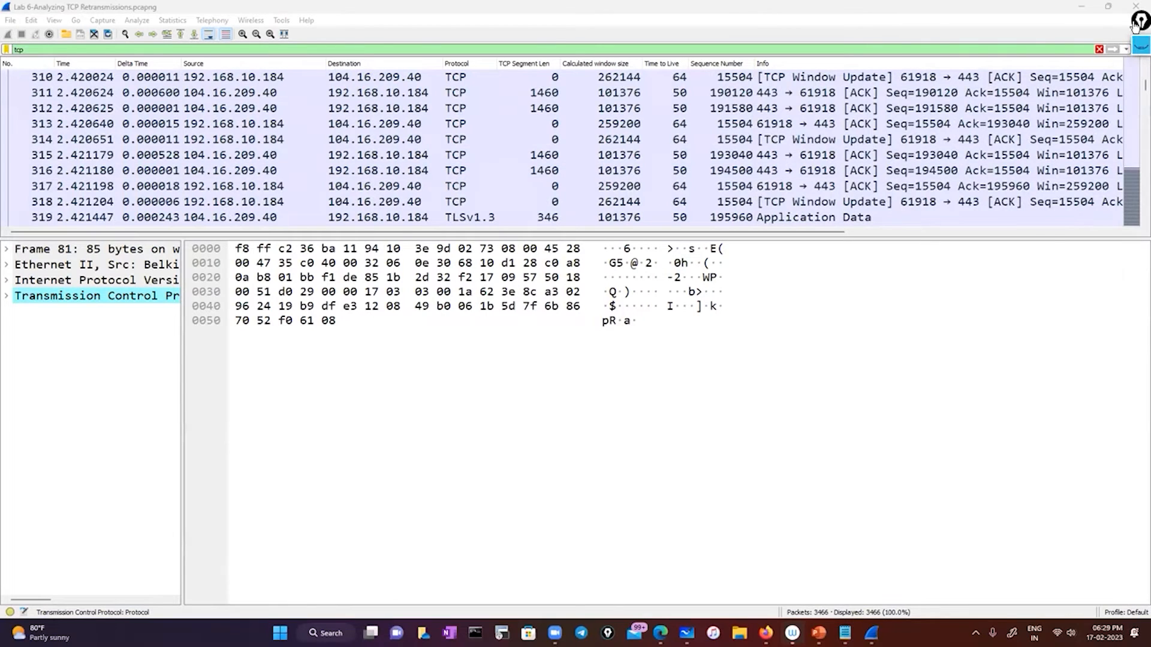
pyautogui.moveTo(1133, 90); pyautogui.dragTo(1132, 115)
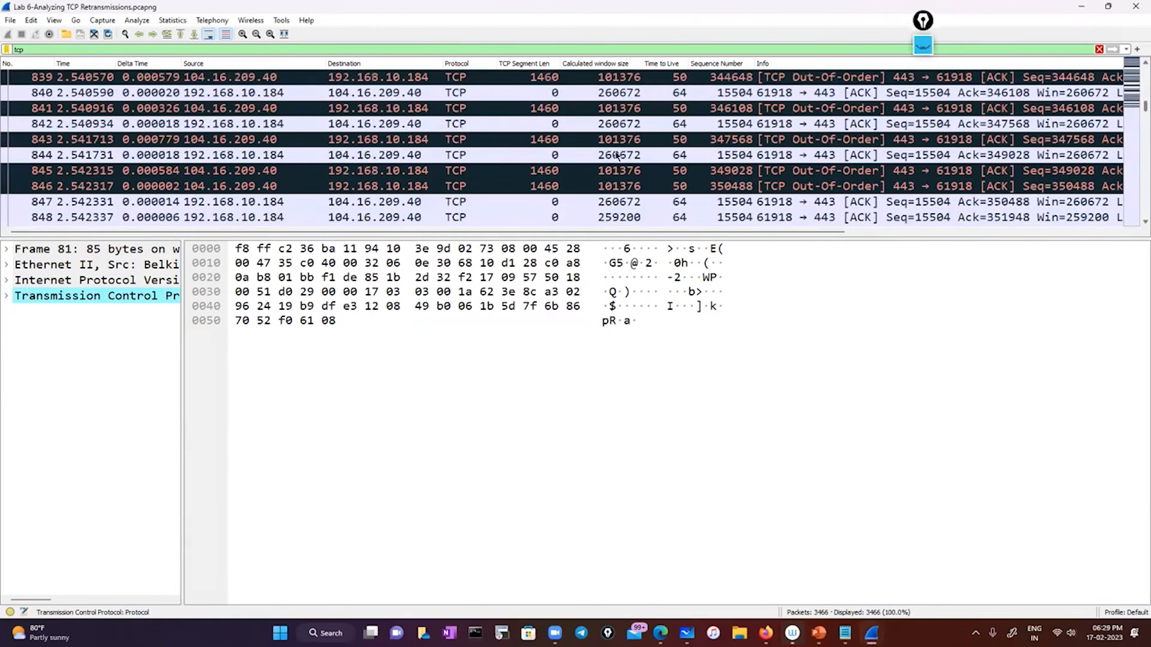
pyautogui.click(364, 144)
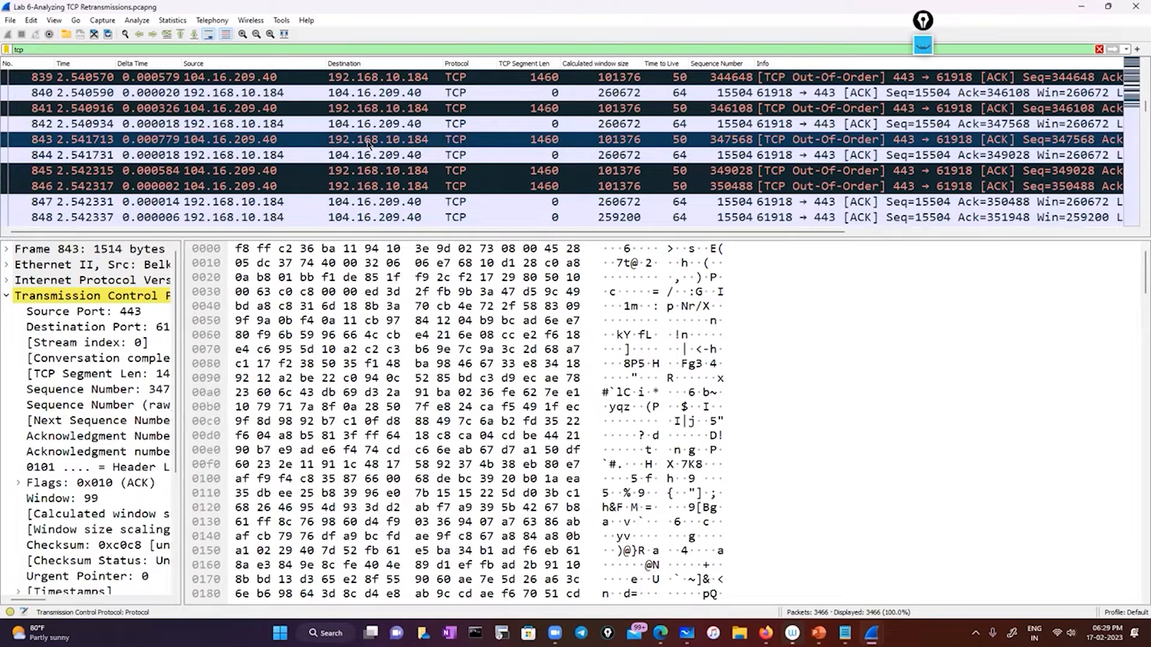
# Step: Draw two circled X router symbols, spaced apart, in the blank area beside the packet bytes
pyautogui.click(923, 30)
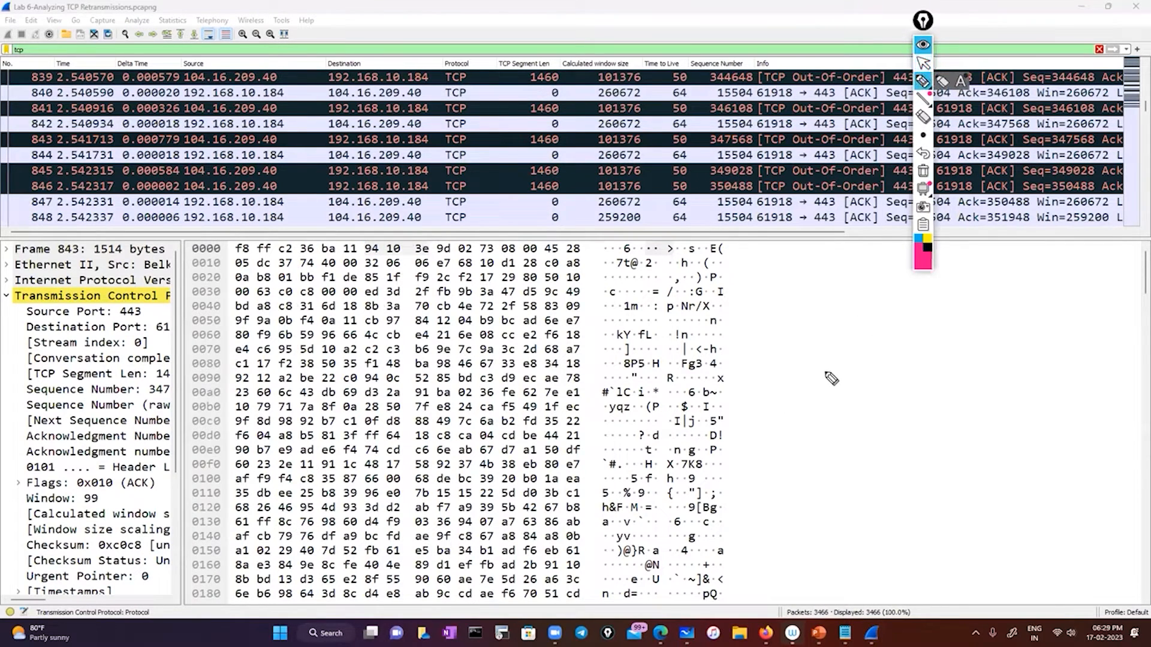
pyautogui.moveTo(820, 359)
pyautogui.mouseDown()
pyautogui.moveTo(810, 363)
pyautogui.moveTo(817, 377)
pyautogui.mouseUp()
pyautogui.moveTo(815, 370); pyautogui.dragTo(833, 374)
pyautogui.moveTo(1001, 323); pyautogui.dragTo(1006, 326)
pyautogui.moveTo(1016, 326); pyautogui.dragTo(1004, 341)
pyautogui.moveTo(1007, 328); pyautogui.dragTo(1020, 337)
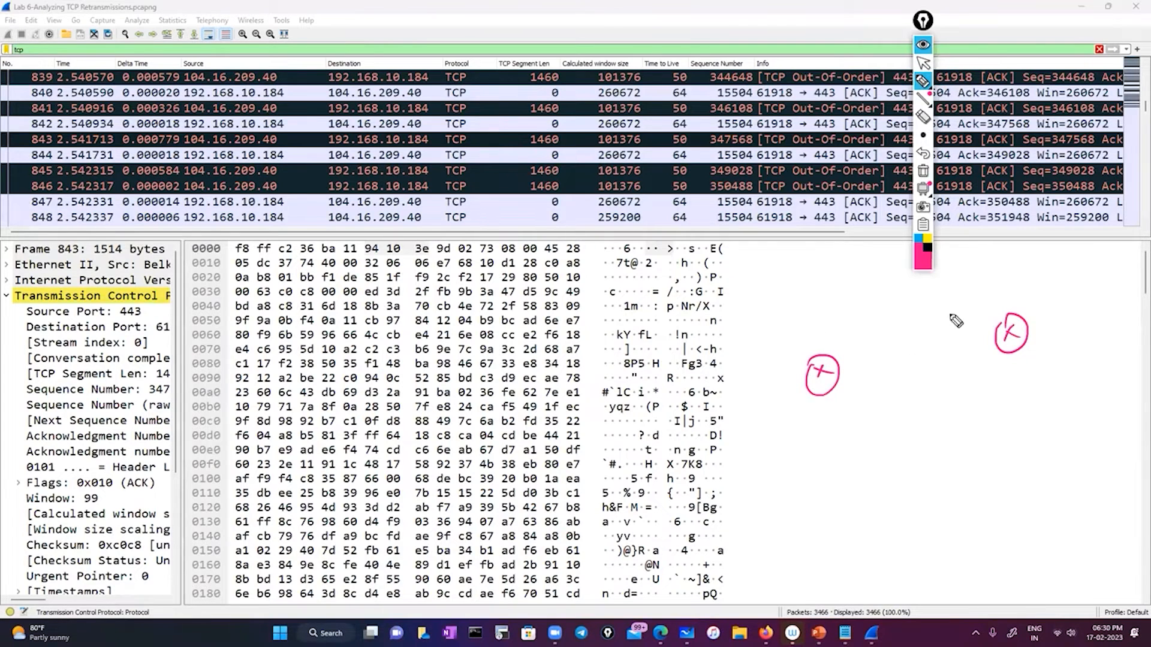
# Step: Draw a link from the first router and add four circled X routers between the end routers, forming an upper and a lower row
pyautogui.moveTo(819, 349)
pyautogui.mouseDown()
pyautogui.moveTo(857, 317)
pyautogui.moveTo(929, 321)
pyautogui.moveTo(901, 313)
pyautogui.mouseUp()
pyautogui.moveTo(905, 318); pyautogui.dragTo(917, 327)
pyautogui.moveTo(915, 319)
pyautogui.mouseDown()
pyautogui.moveTo(903, 326)
pyautogui.moveTo(920, 385)
pyautogui.moveTo(897, 362)
pyautogui.mouseUp()
pyautogui.moveTo(903, 368); pyautogui.dragTo(919, 378)
pyautogui.moveTo(914, 368); pyautogui.dragTo(901, 378)
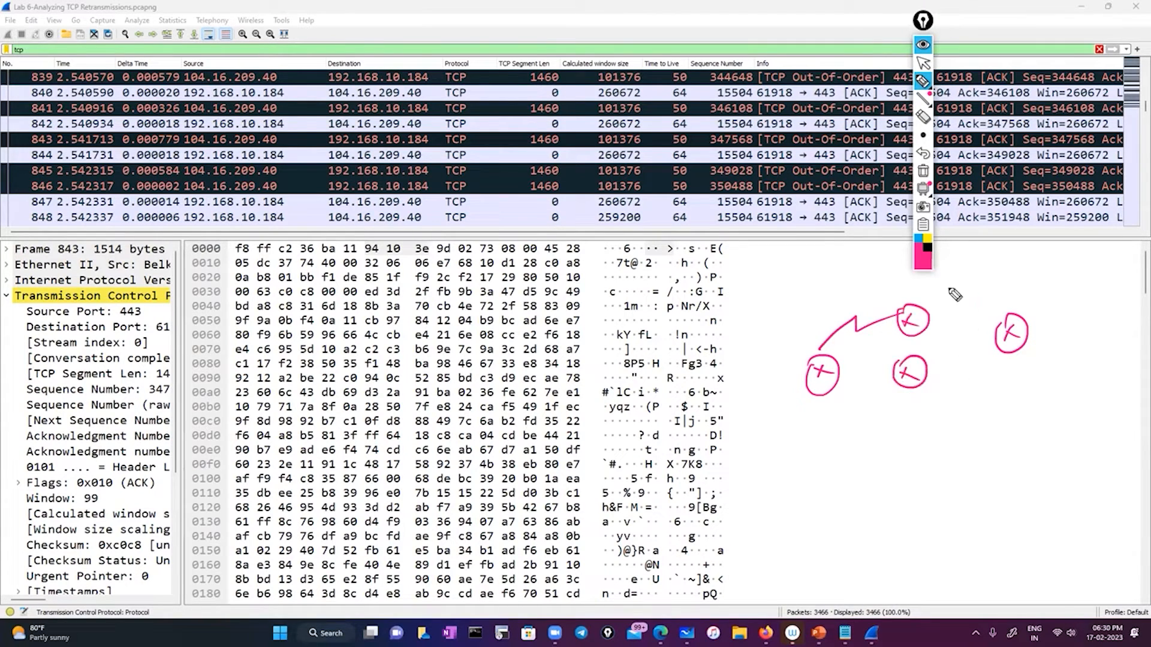
pyautogui.moveTo(948, 287); pyautogui.dragTo(951, 288)
pyautogui.moveTo(949, 293); pyautogui.dragTo(961, 306)
pyautogui.moveTo(958, 293)
pyautogui.mouseDown()
pyautogui.moveTo(946, 340)
pyautogui.moveTo(955, 355)
pyautogui.mouseUp()
pyautogui.moveTo(957, 345); pyautogui.dragTo(946, 356)
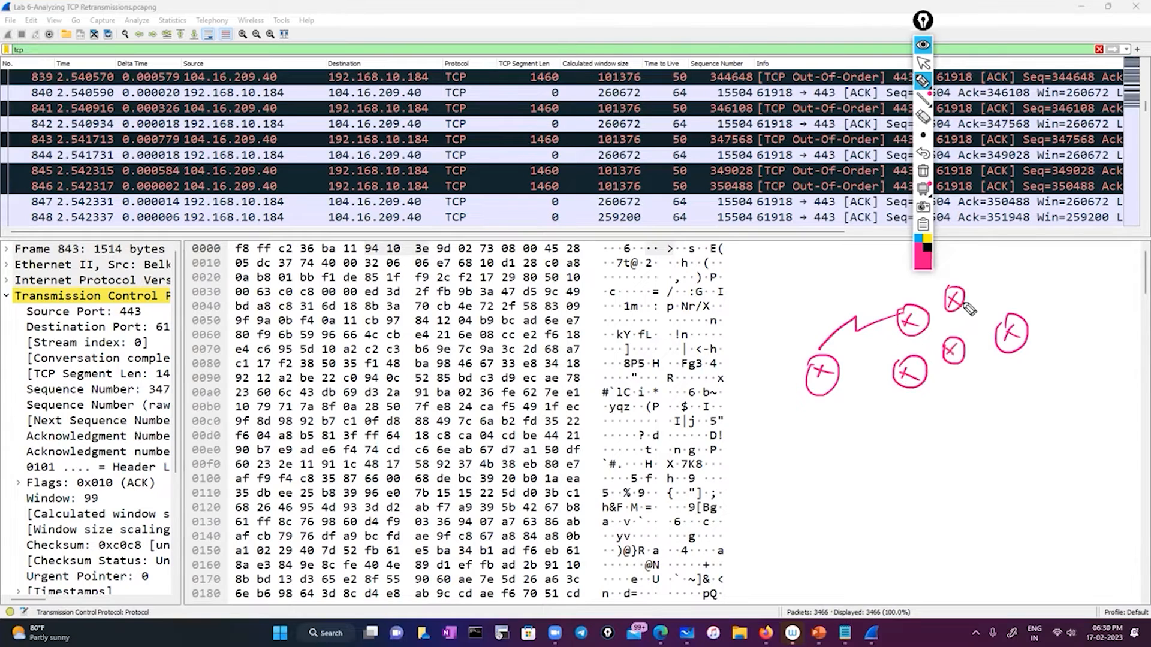
# Step: Connect the router symbols into separate upper and lower paths between the two end routers
pyautogui.moveTo(966, 307)
pyautogui.mouseDown()
pyautogui.moveTo(989, 312)
pyautogui.moveTo(998, 331)
pyautogui.mouseUp()
pyautogui.moveTo(924, 313); pyautogui.dragTo(960, 307)
pyautogui.moveTo(836, 383); pyautogui.dragTo(947, 355)
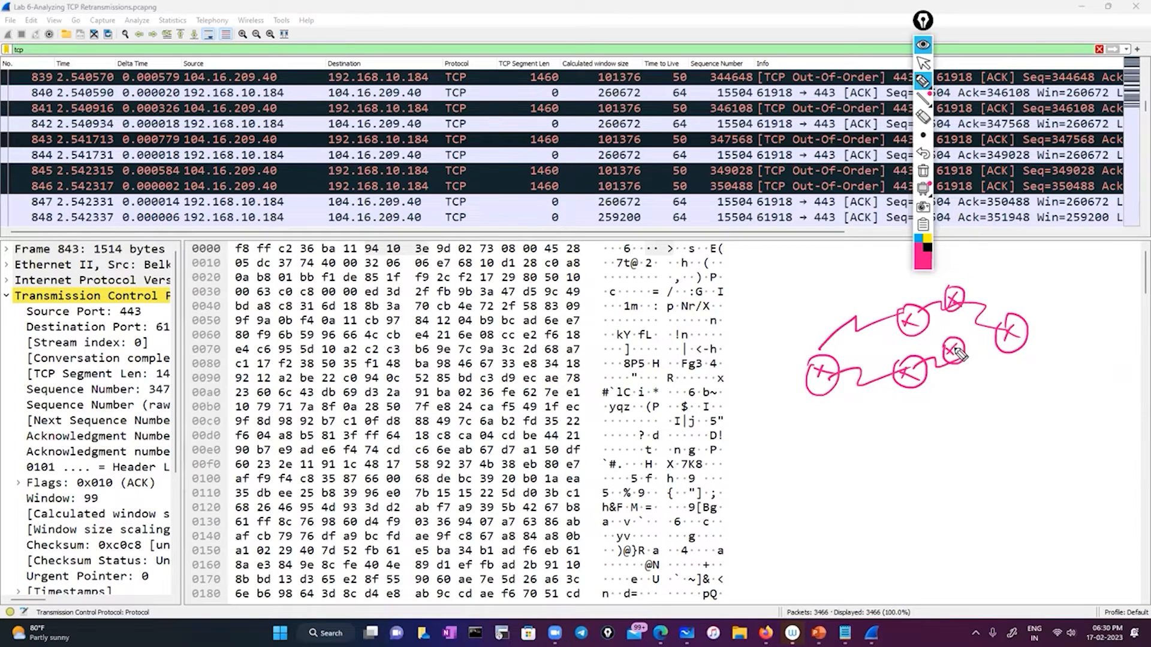
pyautogui.moveTo(964, 350); pyautogui.dragTo(1007, 340)
# Step: Add circled S and D endpoints on either side of the router diagram and write a boxed "out of order" title above it
pyautogui.moveTo(787, 356); pyautogui.dragTo(780, 369)
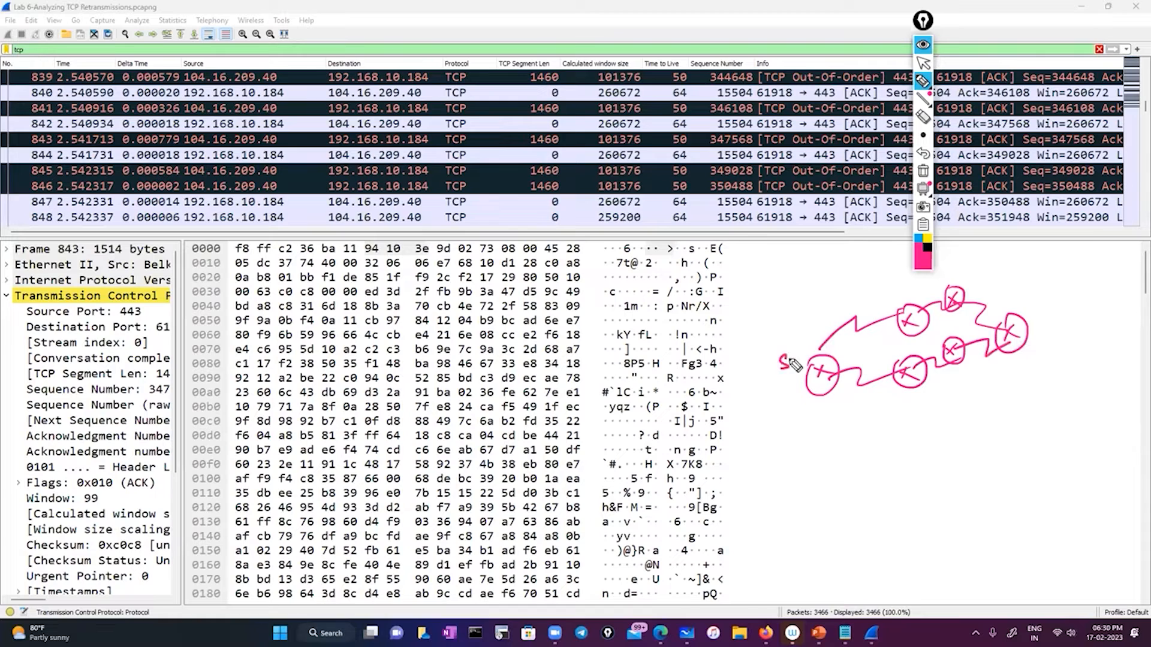
pyautogui.moveTo(1063, 290); pyautogui.dragTo(1061, 299)
pyautogui.moveTo(1054, 279); pyautogui.dragTo(1040, 283)
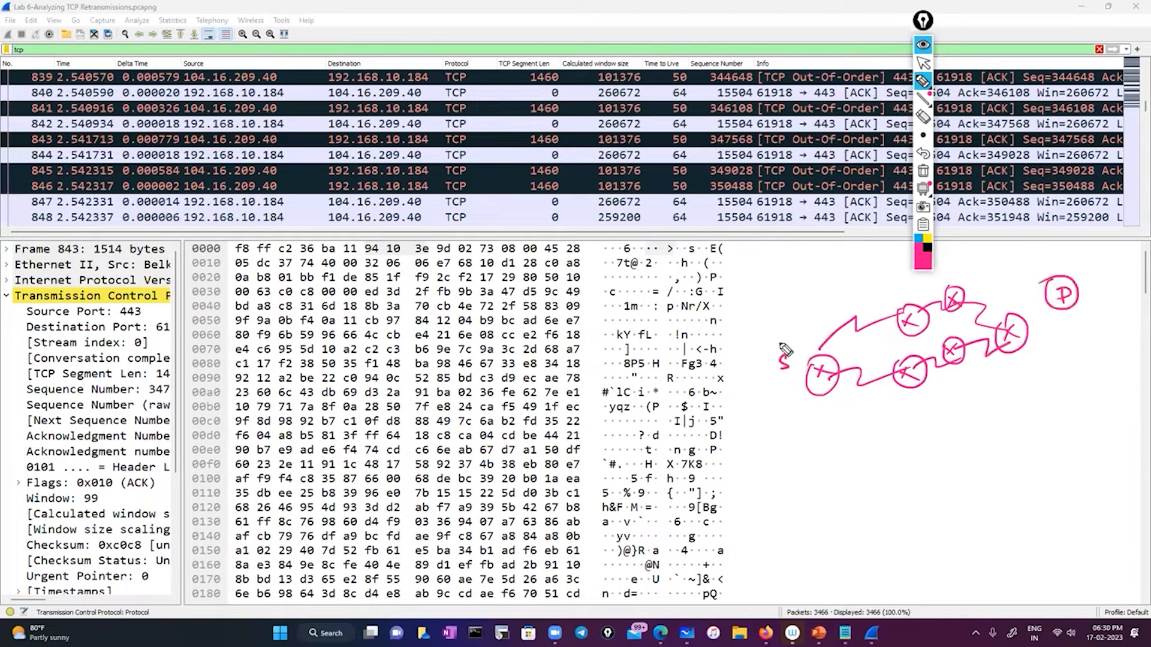
pyautogui.moveTo(782, 375)
pyautogui.mouseDown()
pyautogui.moveTo(768, 374)
pyautogui.moveTo(760, 347)
pyautogui.mouseUp()
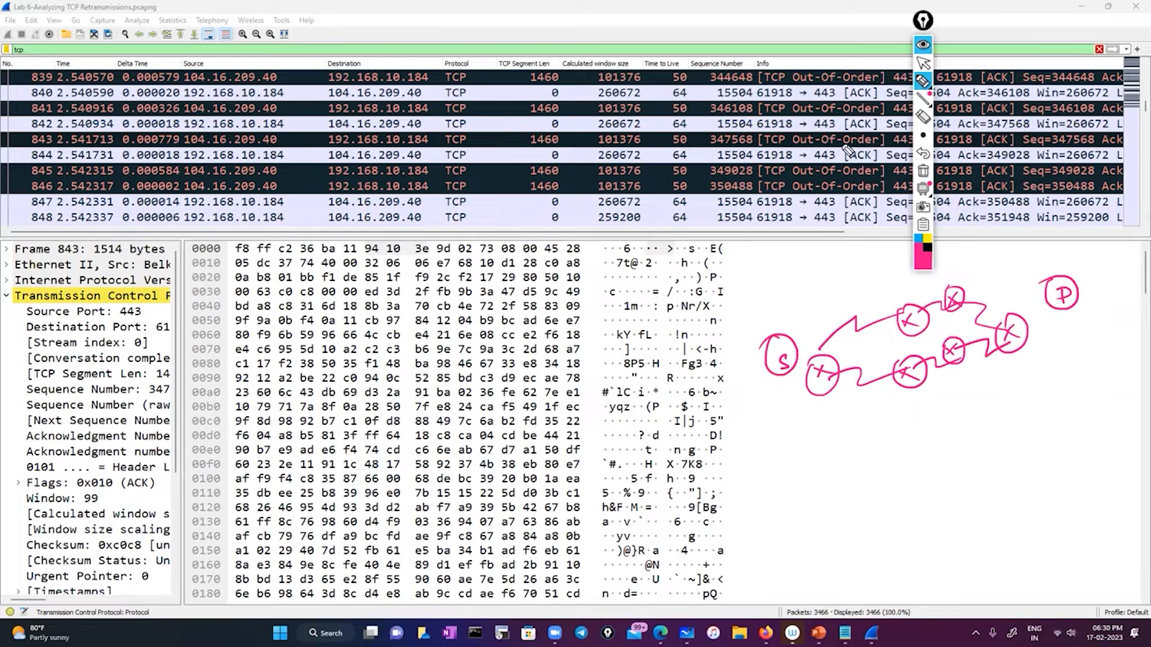
pyautogui.moveTo(754, 277); pyautogui.dragTo(892, 254)
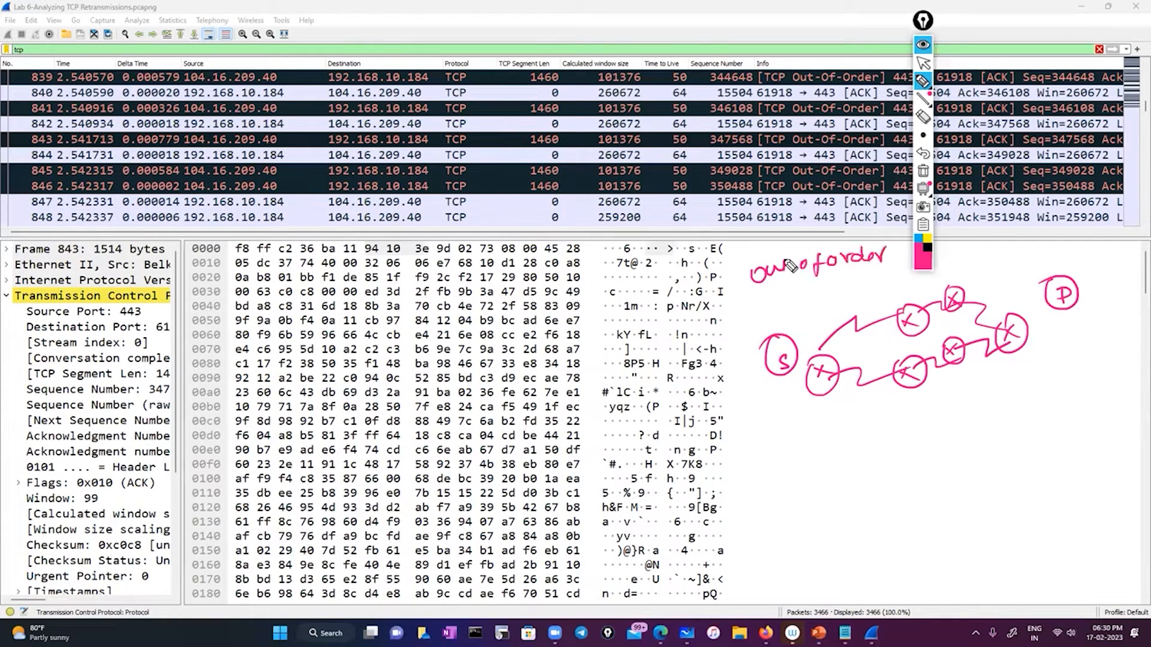
pyautogui.moveTo(741, 258)
pyautogui.mouseDown()
pyautogui.moveTo(892, 240)
pyautogui.moveTo(736, 285)
pyautogui.mouseUp()
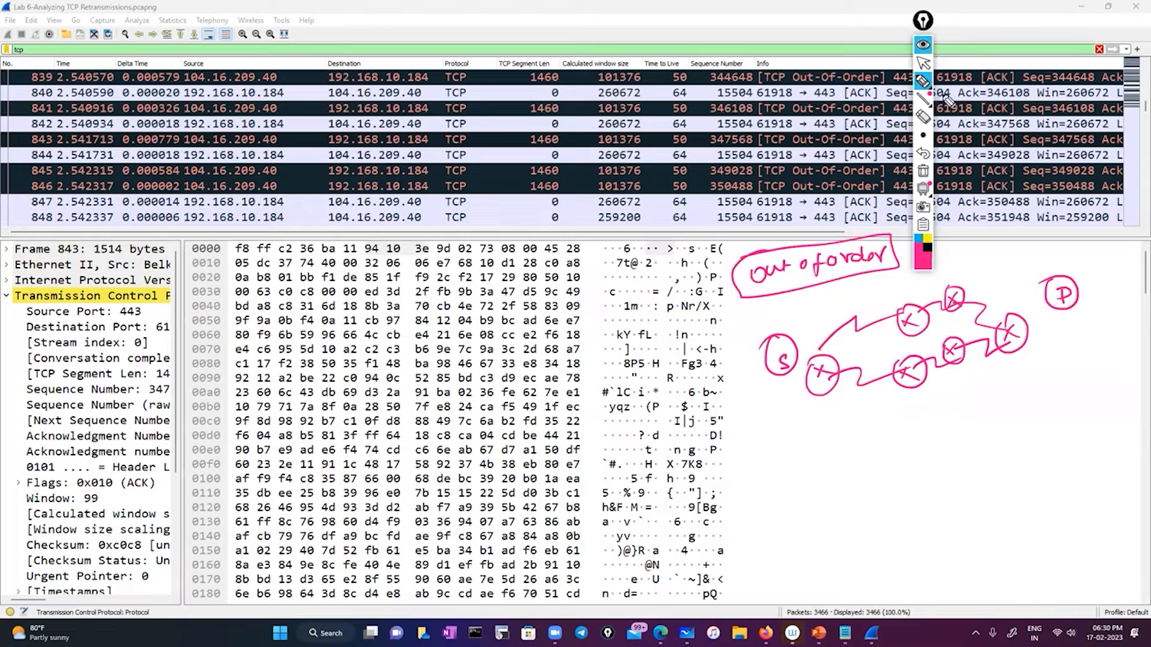
# Step: Draw a blue double-headed arrow between S and D and a blue line tracing the upper router path
pyautogui.click(919, 238)
pyautogui.moveTo(805, 325)
pyautogui.mouseDown()
pyautogui.moveTo(948, 277)
pyautogui.moveTo(1042, 280)
pyautogui.moveTo(1019, 286)
pyautogui.mouseUp()
pyautogui.moveTo(814, 299); pyautogui.dragTo(808, 325)
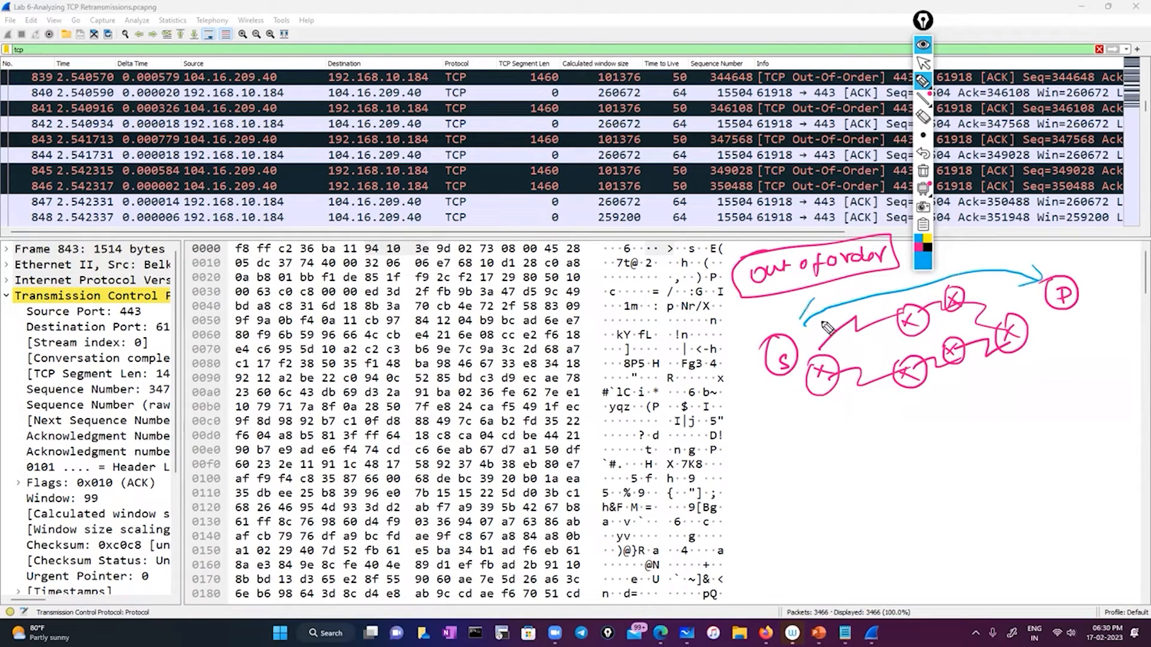
pyautogui.moveTo(816, 371)
pyautogui.mouseDown()
pyautogui.moveTo(956, 310)
pyautogui.moveTo(1064, 309)
pyautogui.mouseUp()
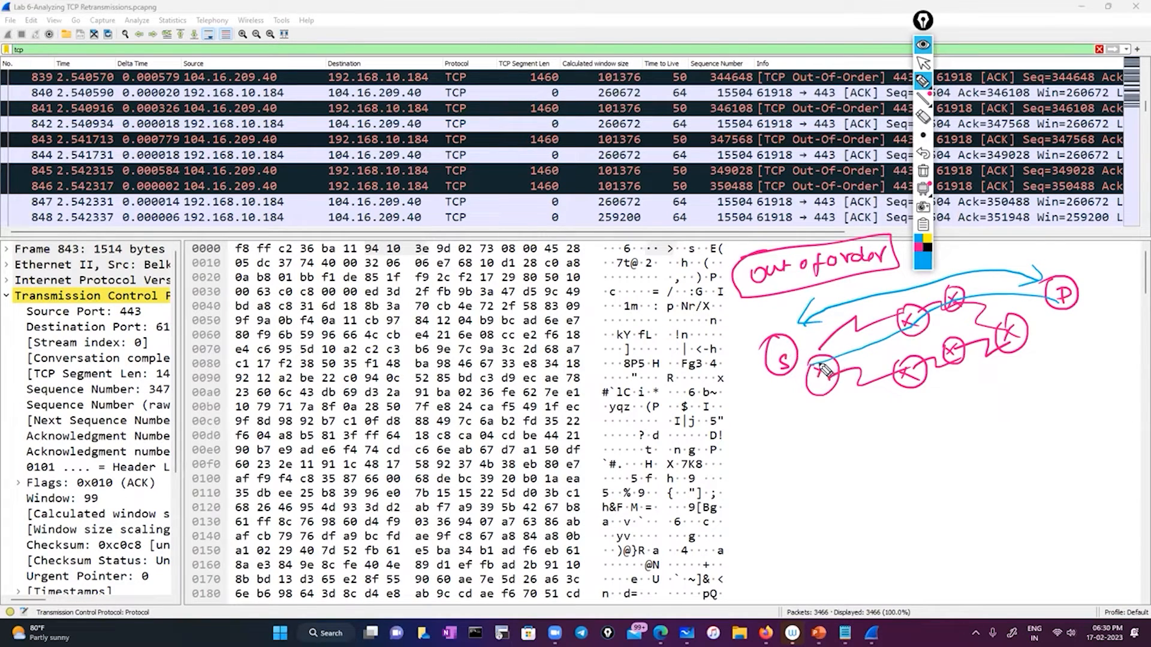
# Step: Label the routers R1 to R6 in blue and draw a return arrow beneath the lower path toward the source
pyautogui.moveTo(810, 403); pyautogui.dragTo(807, 421)
pyautogui.moveTo(813, 407); pyautogui.dragTo(817, 423)
pyautogui.moveTo(915, 335)
pyautogui.mouseDown()
pyautogui.moveTo(919, 344)
pyautogui.moveTo(905, 343)
pyautogui.moveTo(938, 329)
pyautogui.mouseUp()
pyautogui.moveTo(985, 286)
pyautogui.mouseDown()
pyautogui.moveTo(993, 275)
pyautogui.moveTo(1026, 294)
pyautogui.moveTo(1022, 351)
pyautogui.moveTo(1008, 362)
pyautogui.moveTo(999, 354)
pyautogui.mouseUp()
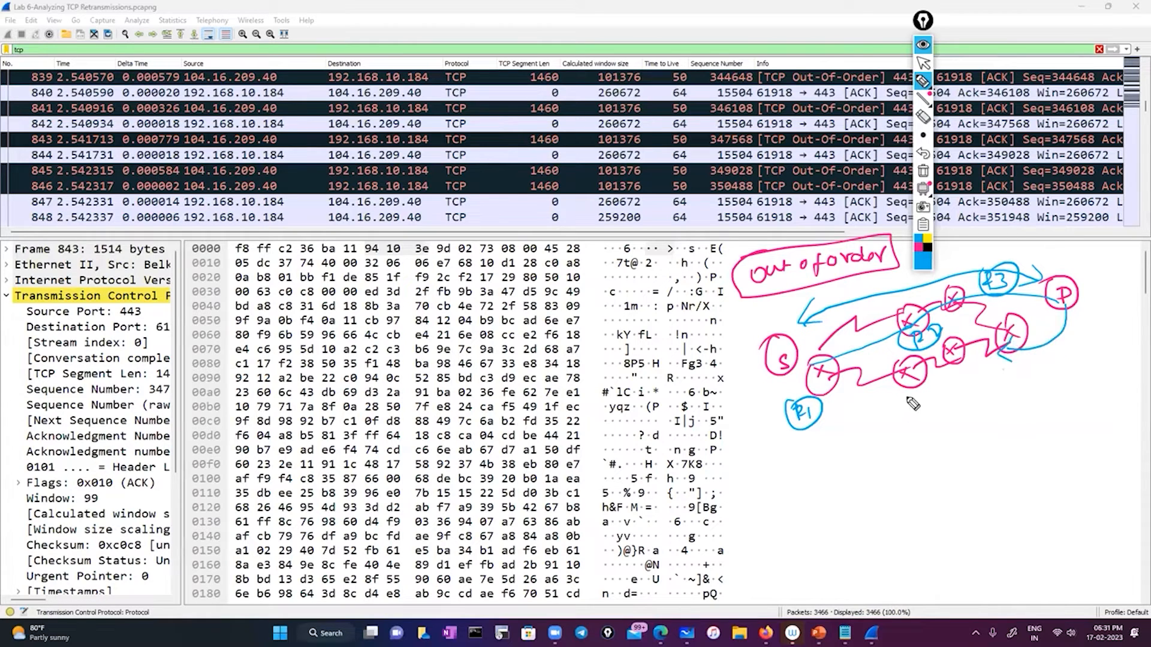
pyautogui.moveTo(916, 398)
pyautogui.mouseDown()
pyautogui.moveTo(950, 413)
pyautogui.moveTo(998, 377)
pyautogui.moveTo(995, 396)
pyautogui.mouseUp()
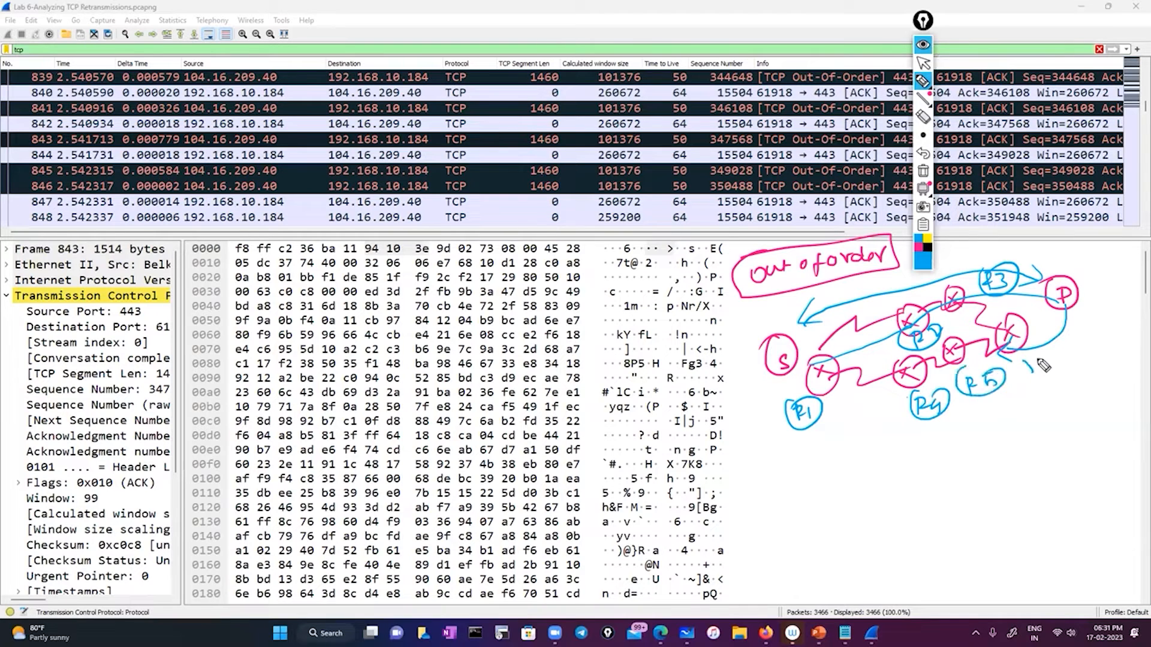
pyautogui.moveTo(1027, 359)
pyautogui.mouseDown()
pyautogui.moveTo(1042, 372)
pyautogui.moveTo(997, 384)
pyautogui.moveTo(1076, 382)
pyautogui.moveTo(970, 421)
pyautogui.moveTo(910, 427)
pyautogui.moveTo(914, 454)
pyautogui.mouseUp()
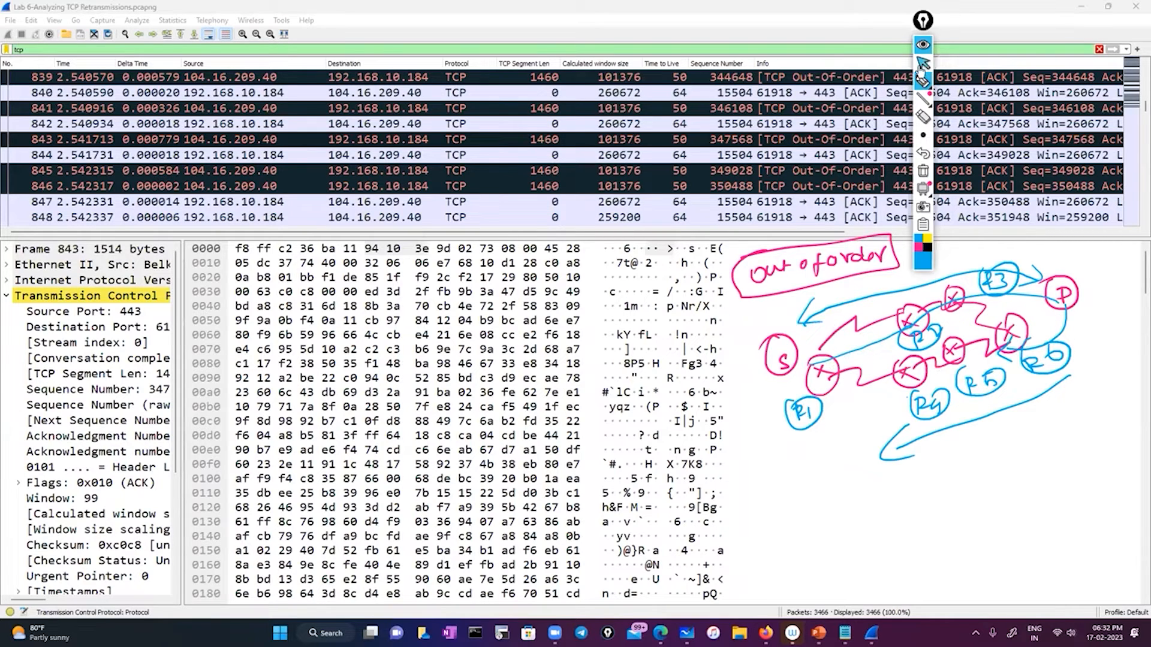
# Step: Select packet 835 and examine the out-of-order packets between 833 and 857 in the packet list
pyautogui.click(923, 63)
pyautogui.scroll(1, 228, 117)
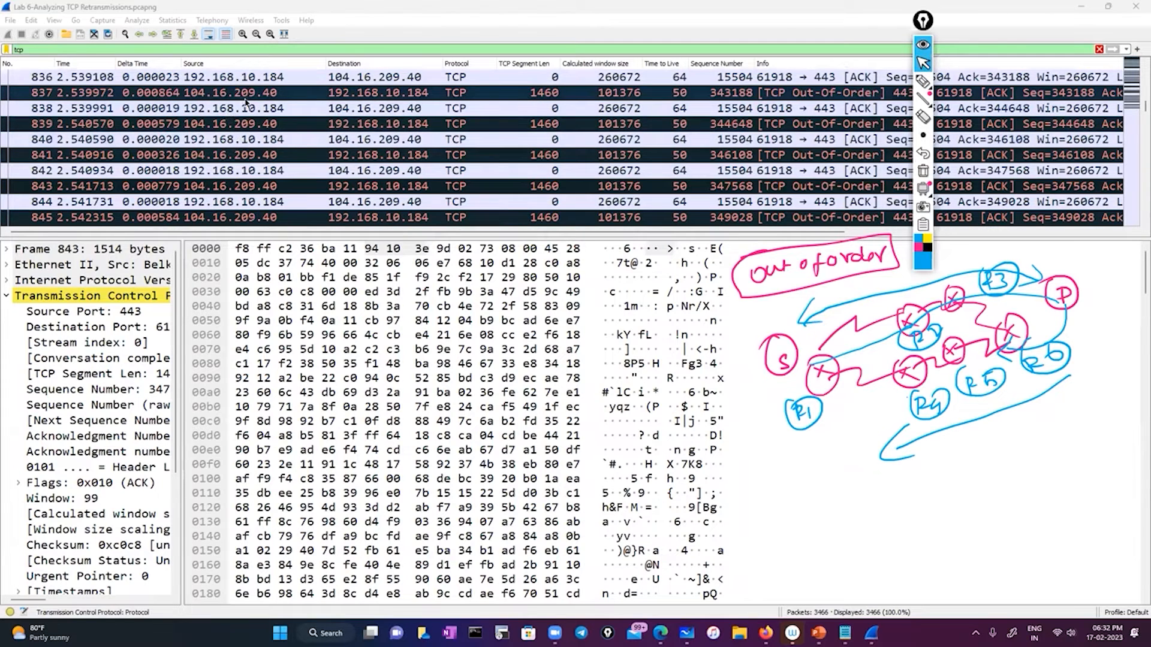
pyautogui.scroll(1, 246, 103)
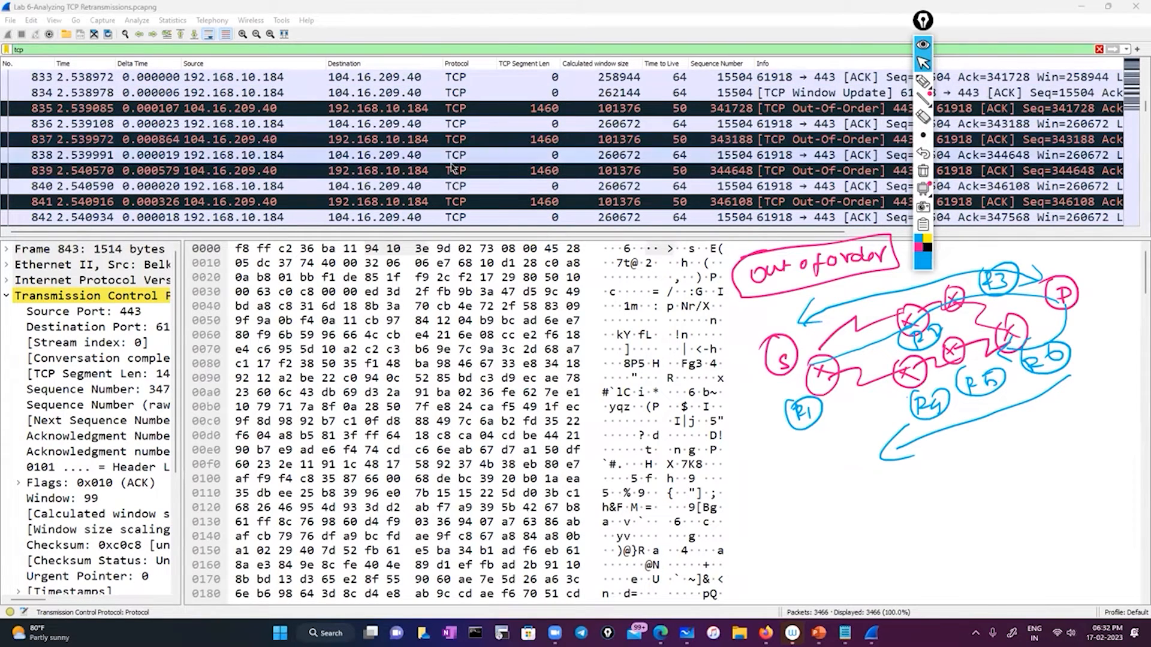
pyautogui.click(230, 110)
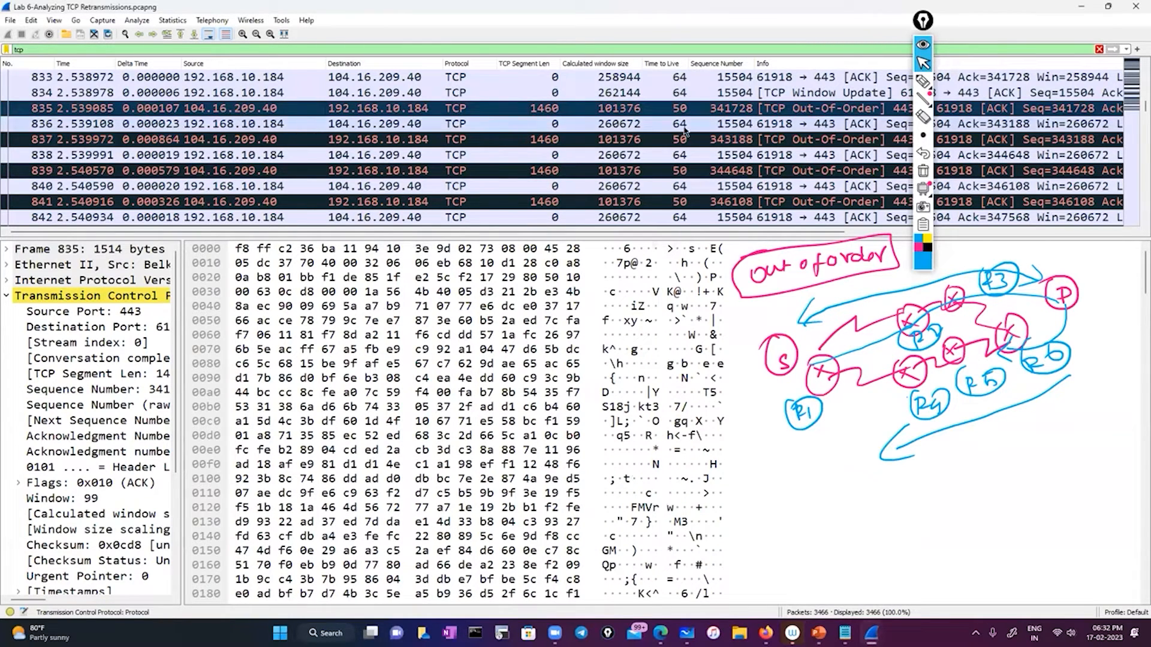
pyautogui.scroll(-1, 187, 154)
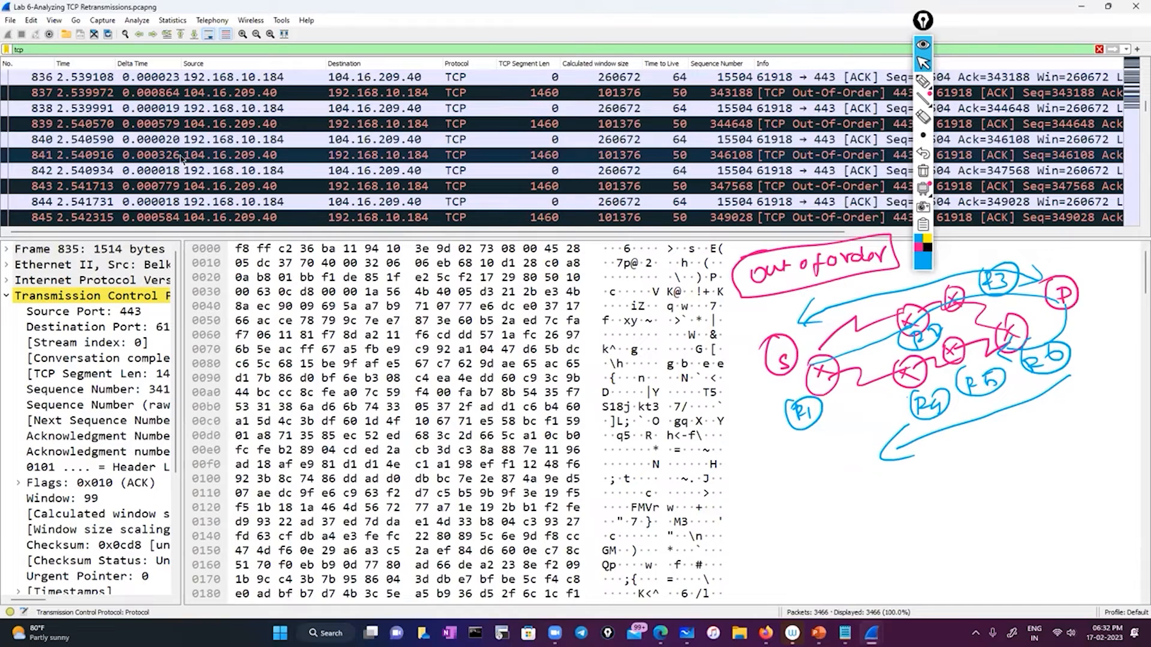
pyautogui.scroll(-3, 182, 158)
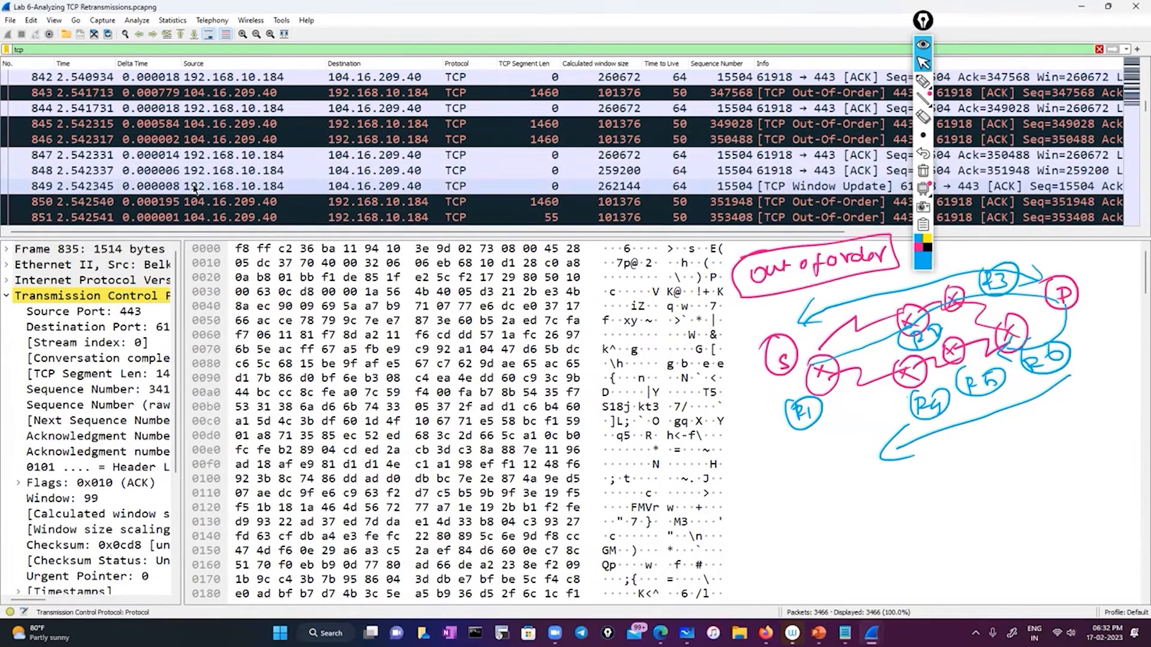
pyautogui.scroll(2, 193, 188)
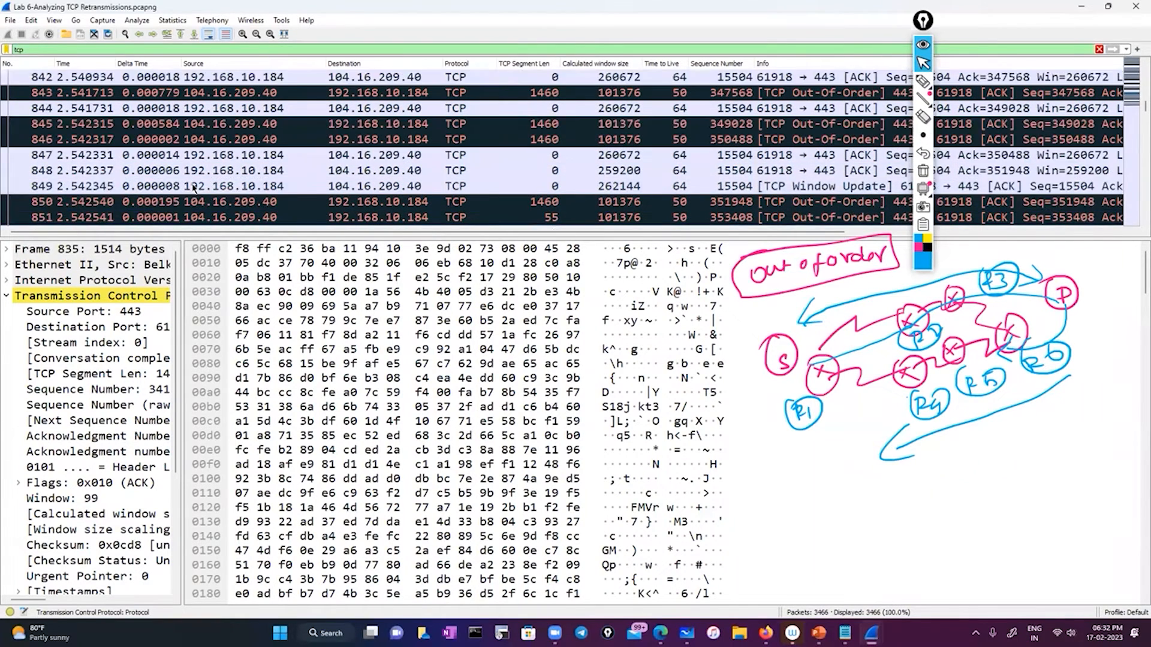
pyautogui.scroll(-5, 194, 188)
pyautogui.scroll(2, 193, 188)
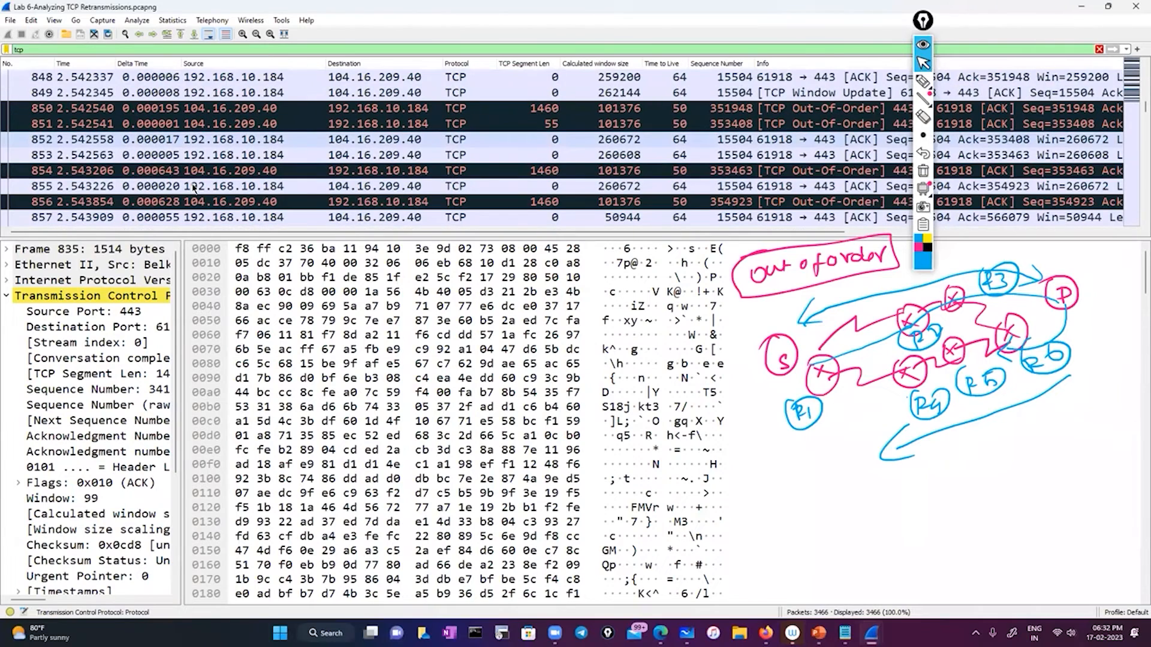
pyautogui.scroll(3, 201, 173)
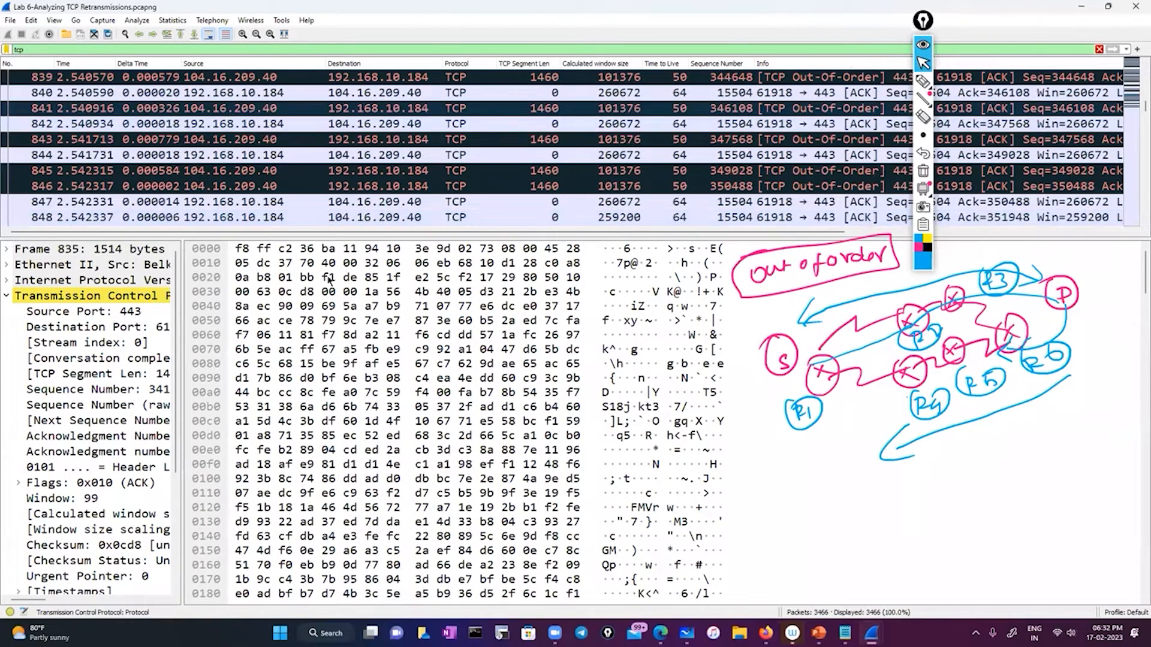
# Step: Filter the packet list to the TCP conversation of out-of-order packet 843
pyautogui.rightClick(230, 110)
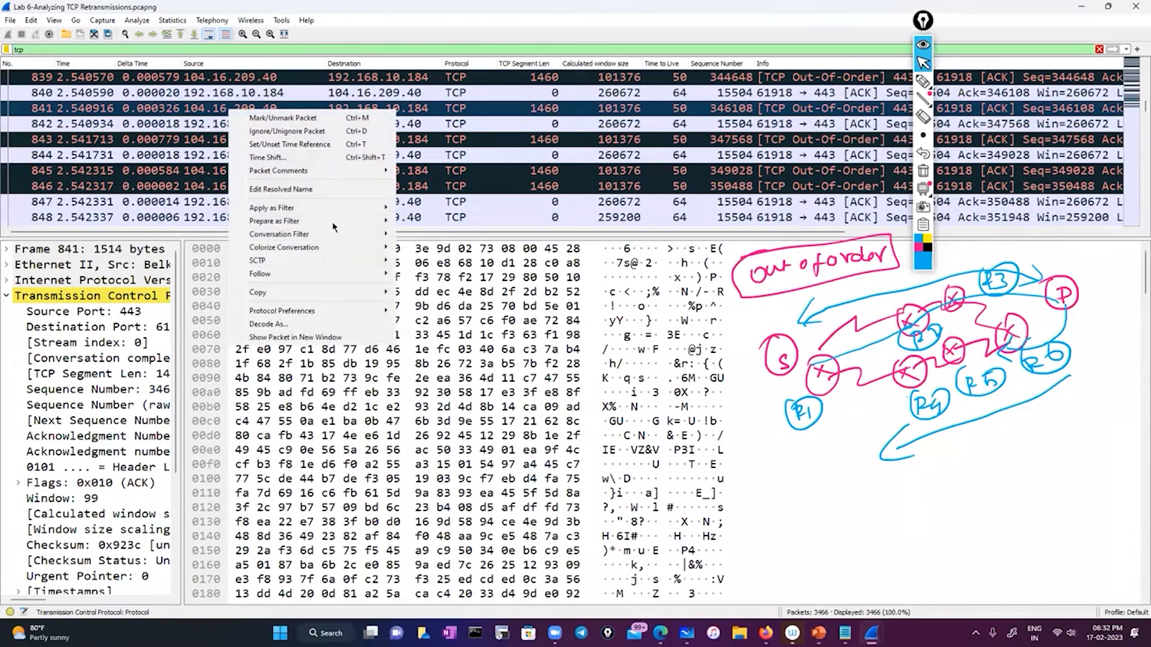
pyautogui.moveTo(314, 275)
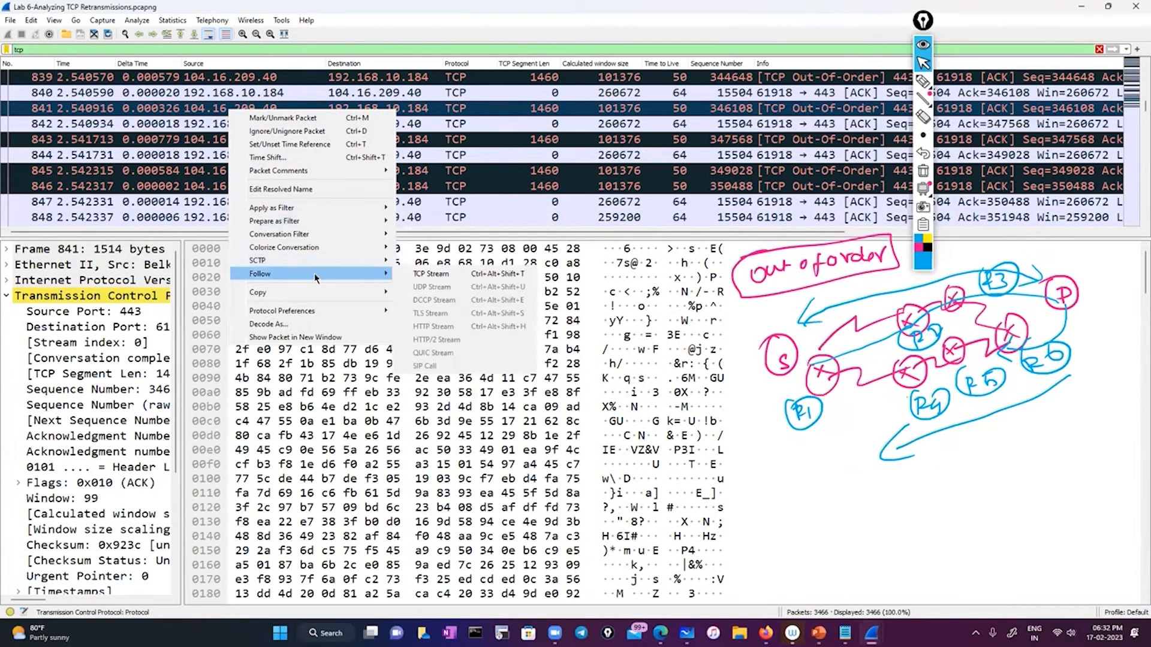
pyautogui.moveTo(315, 235)
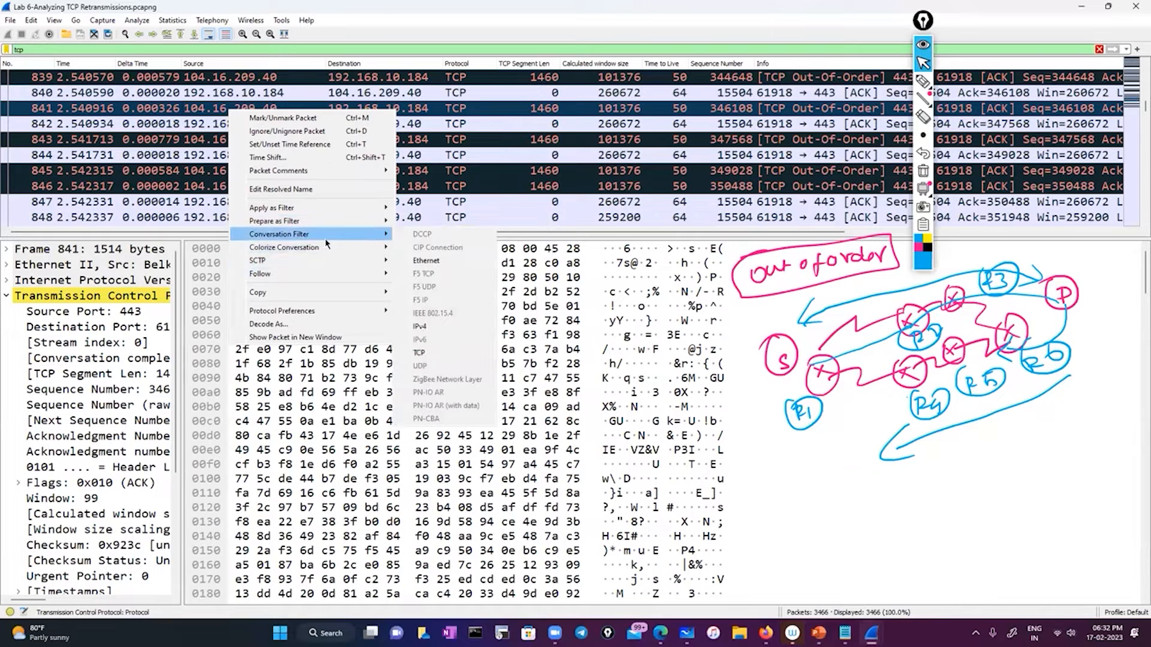
pyautogui.click(204, 141)
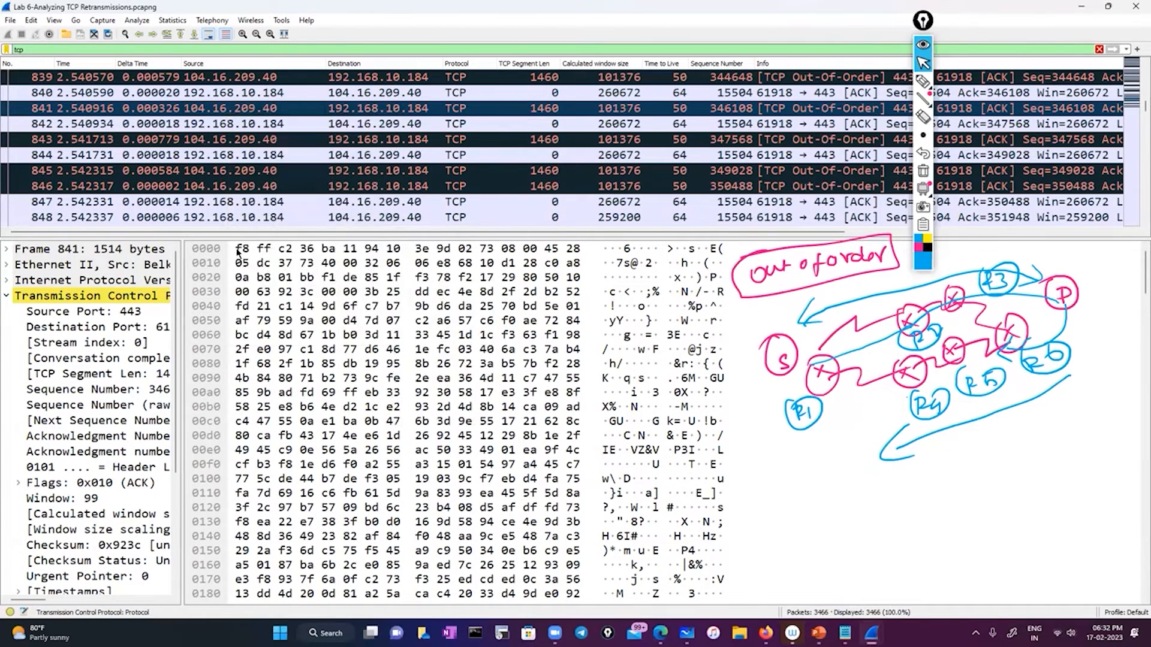
pyautogui.rightClick(203, 138)
pyautogui.moveTo(243, 262)
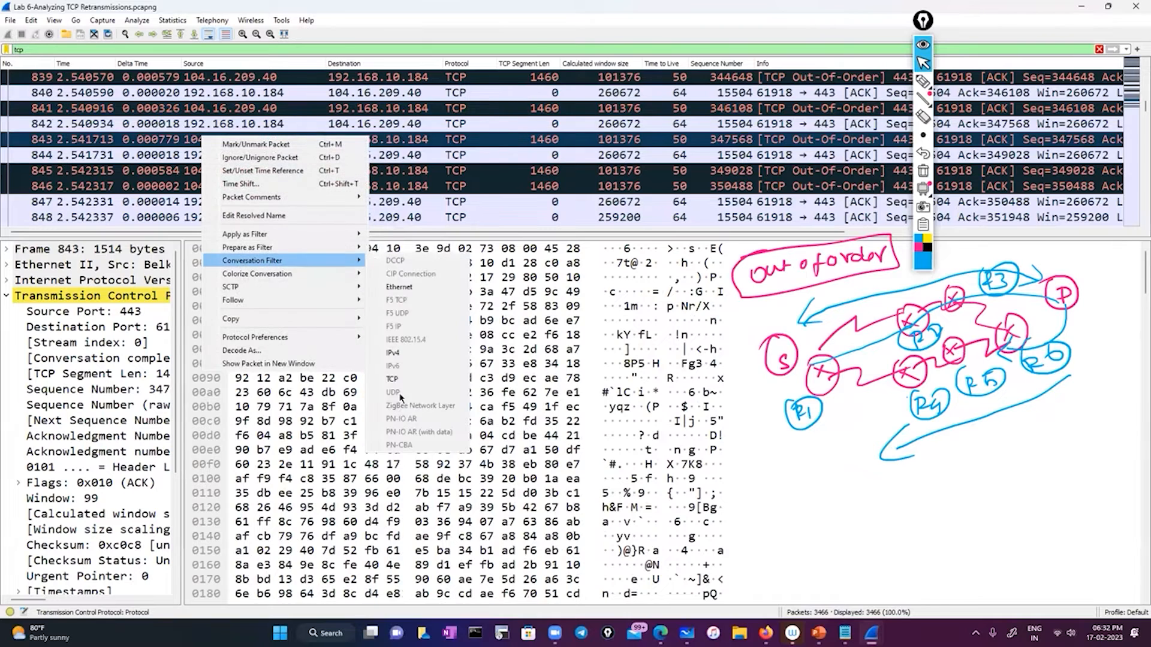
pyautogui.click(409, 382)
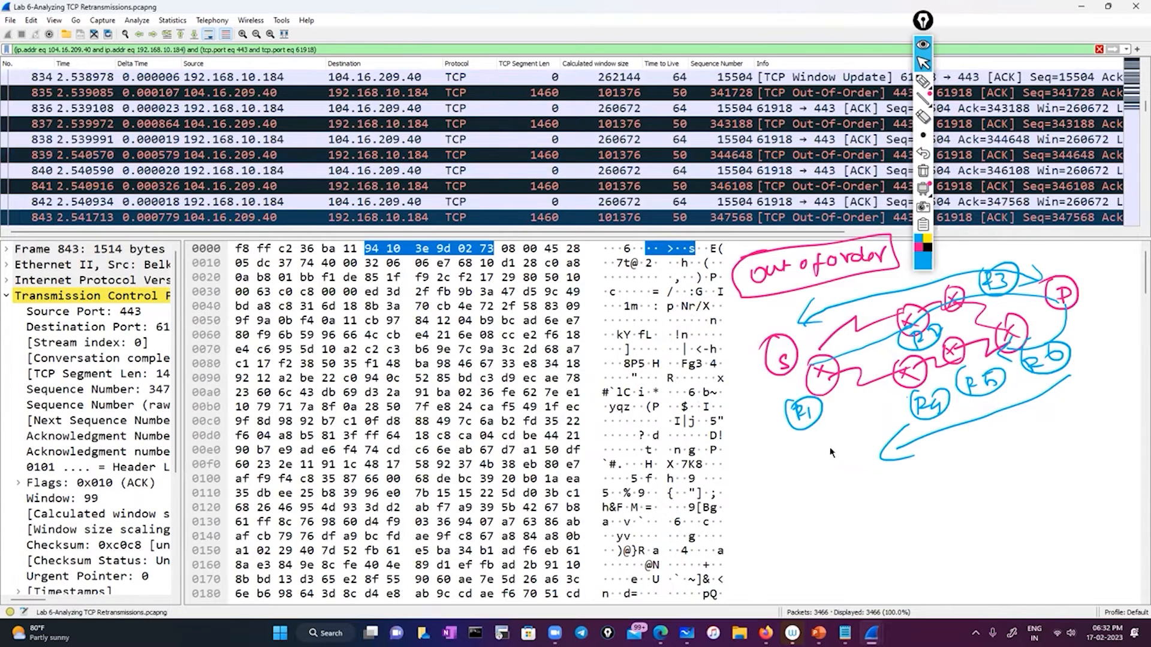
# Step: Write a circled two-digit number in blue under the R1 label with a downward arrow beneath it
pyautogui.moveTo(932, 136)
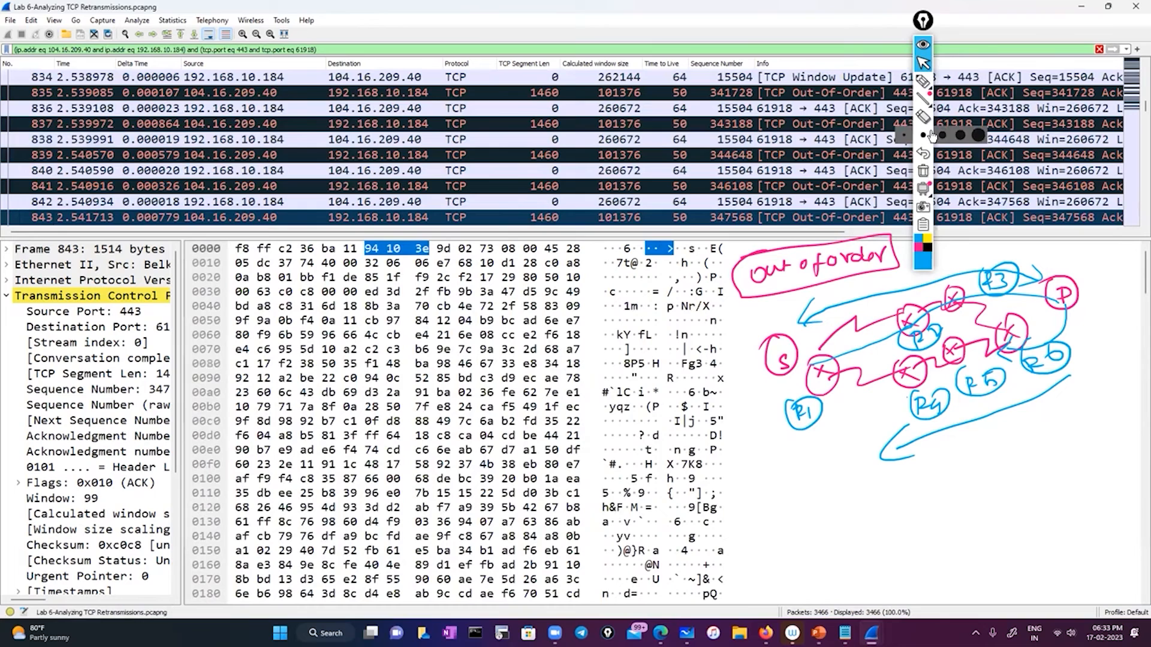
pyautogui.click(924, 82)
pyautogui.moveTo(811, 466)
pyautogui.mouseDown()
pyautogui.moveTo(802, 450)
pyautogui.moveTo(827, 475)
pyautogui.moveTo(819, 517)
pyautogui.moveTo(846, 492)
pyautogui.mouseUp()
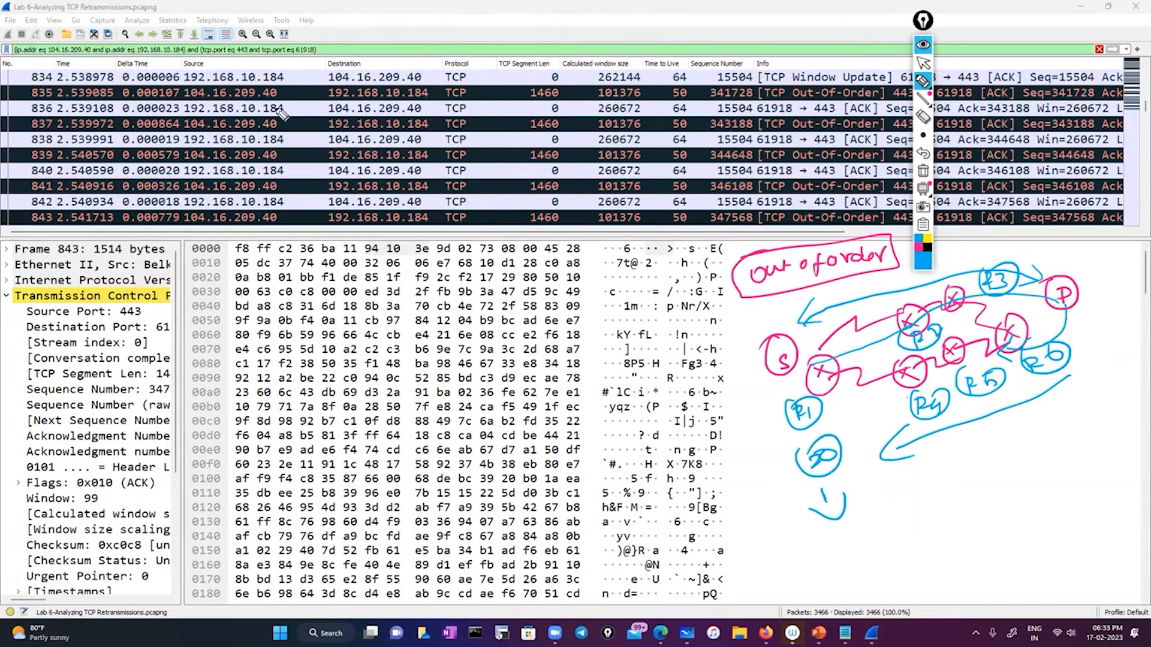
# Step: Circle the source and destination addresses, the out-of-order Info text and the sequence numbers of the packets from 834 to 841
pyautogui.moveTo(281, 114)
pyautogui.mouseDown()
pyautogui.moveTo(198, 108)
pyautogui.moveTo(288, 90)
pyautogui.mouseUp()
pyautogui.moveTo(403, 78)
pyautogui.mouseDown()
pyautogui.moveTo(373, 68)
pyautogui.moveTo(343, 107)
pyautogui.mouseUp()
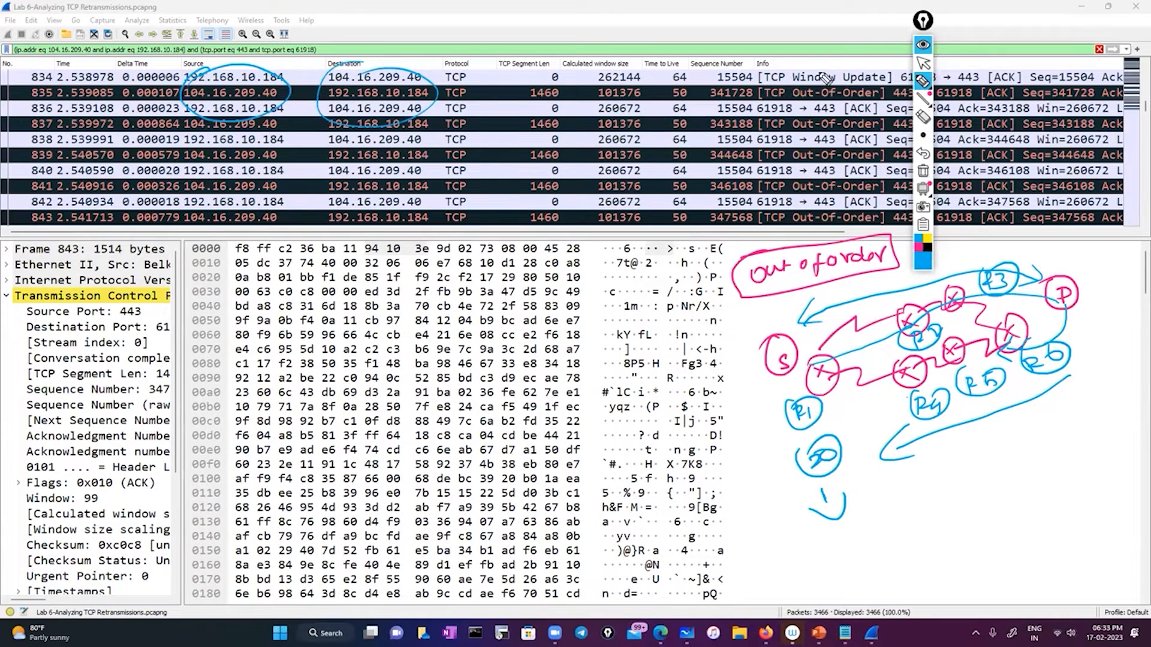
pyautogui.moveTo(826, 78)
pyautogui.mouseDown()
pyautogui.moveTo(836, 129)
pyautogui.moveTo(882, 69)
pyautogui.moveTo(735, 96)
pyautogui.mouseUp()
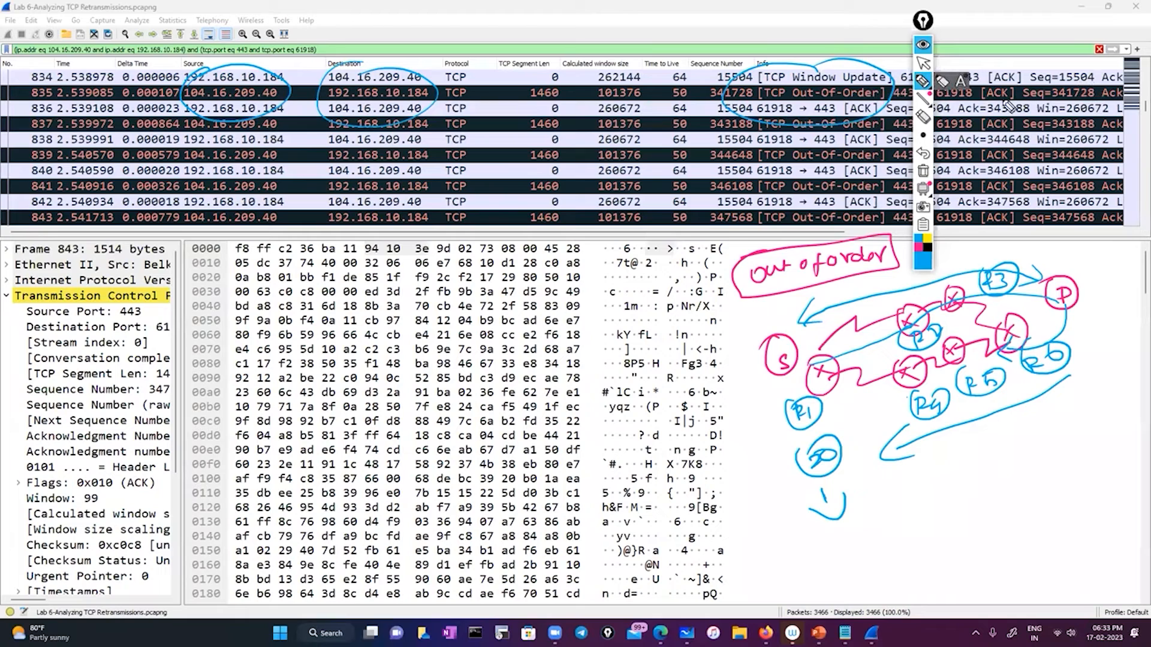
pyautogui.moveTo(1046, 75)
pyautogui.mouseDown()
pyautogui.moveTo(1093, 78)
pyautogui.moveTo(1044, 126)
pyautogui.moveTo(1058, 181)
pyautogui.moveTo(1041, 186)
pyautogui.moveTo(1037, 172)
pyautogui.mouseUp()
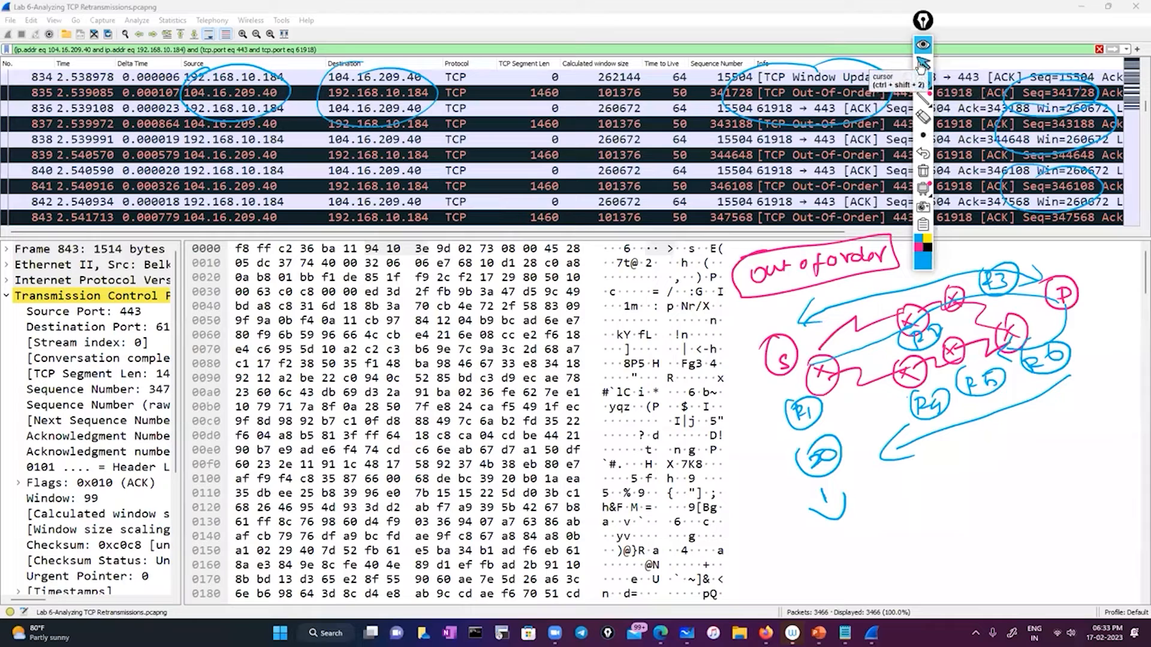
# Step: Bring packets 819 to 828 into the packet list and circle the Time to Live value of 64 at packet 822
pyautogui.click(922, 63)
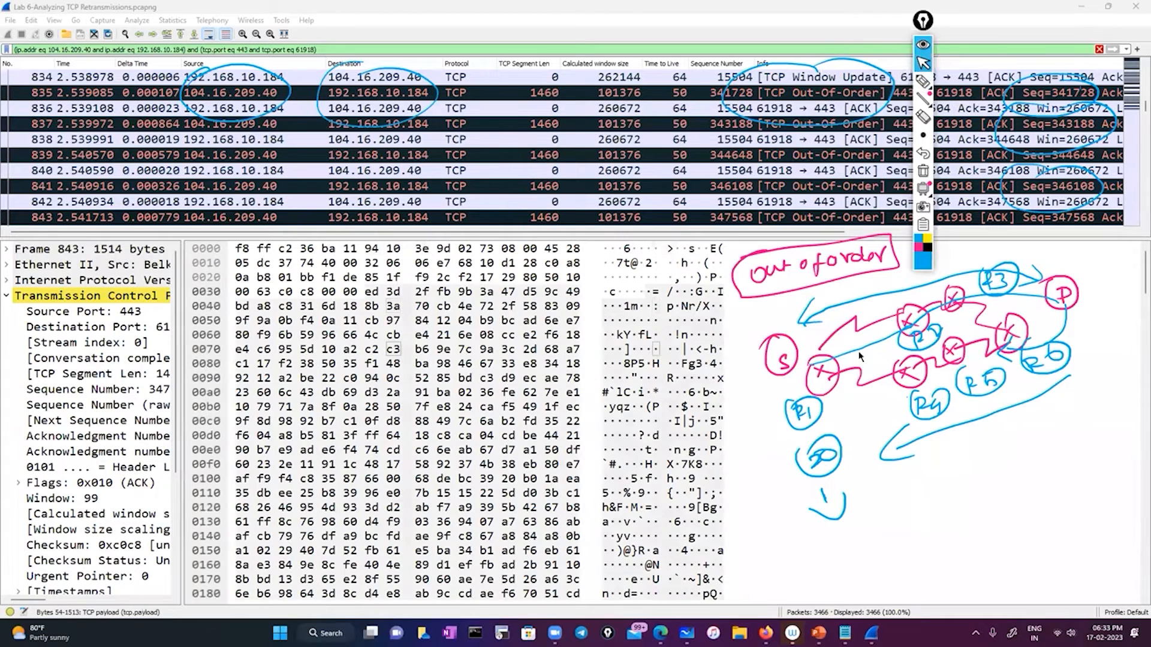
pyautogui.scroll(3, 558, 186)
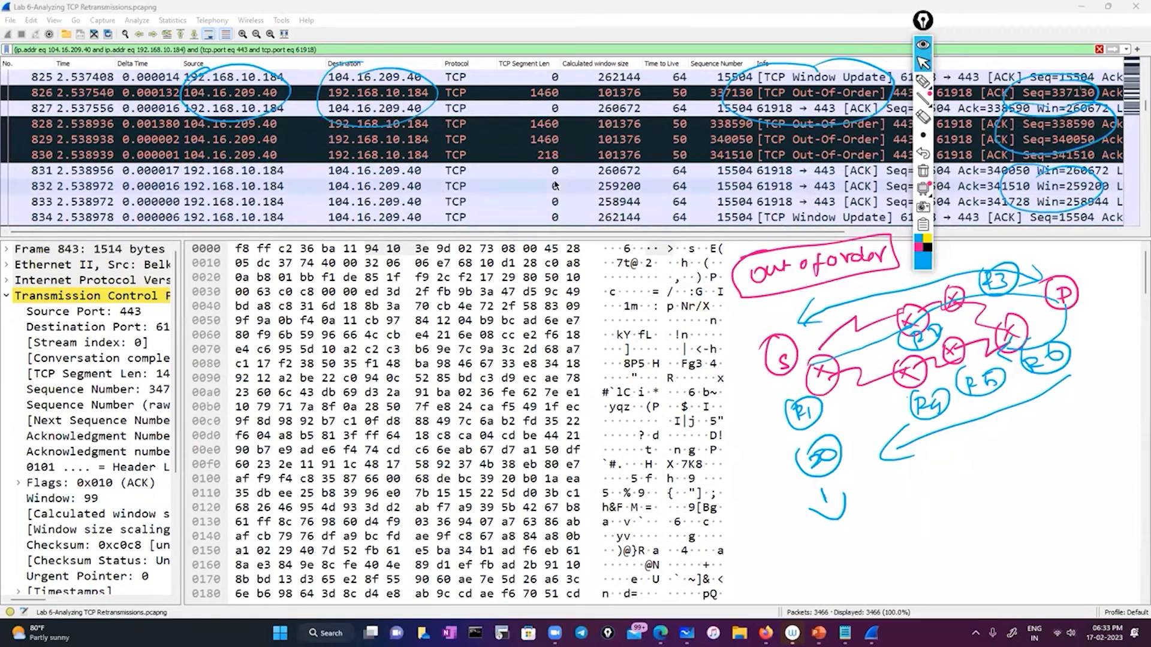
pyautogui.scroll(1, 555, 185)
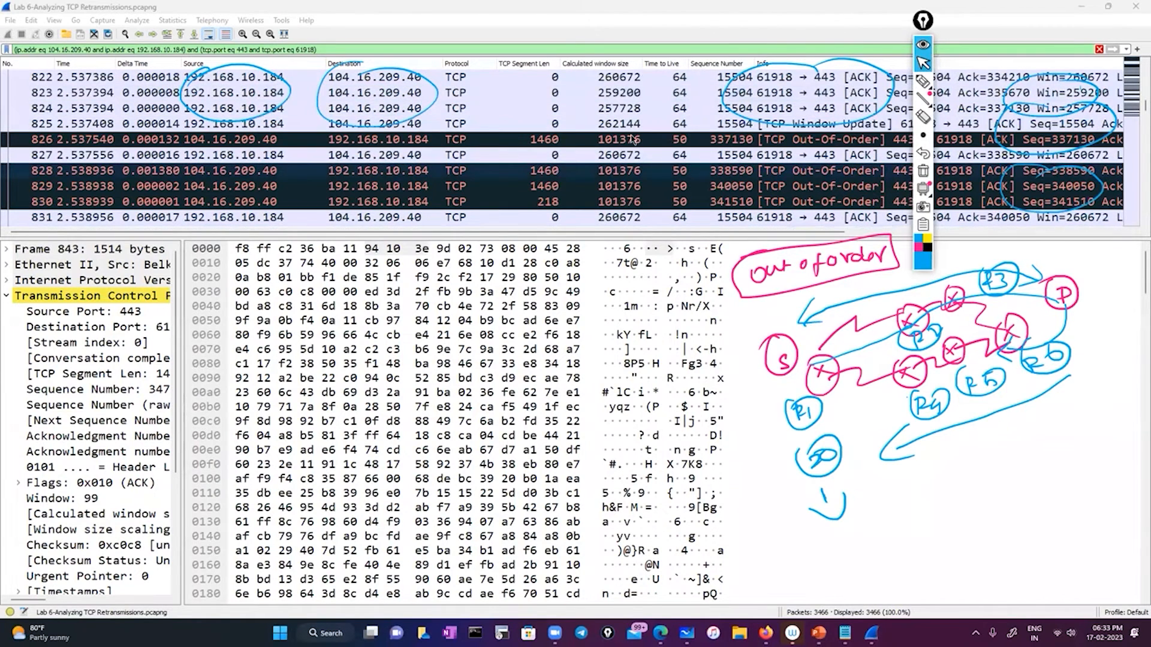
pyautogui.scroll(1, 534, 140)
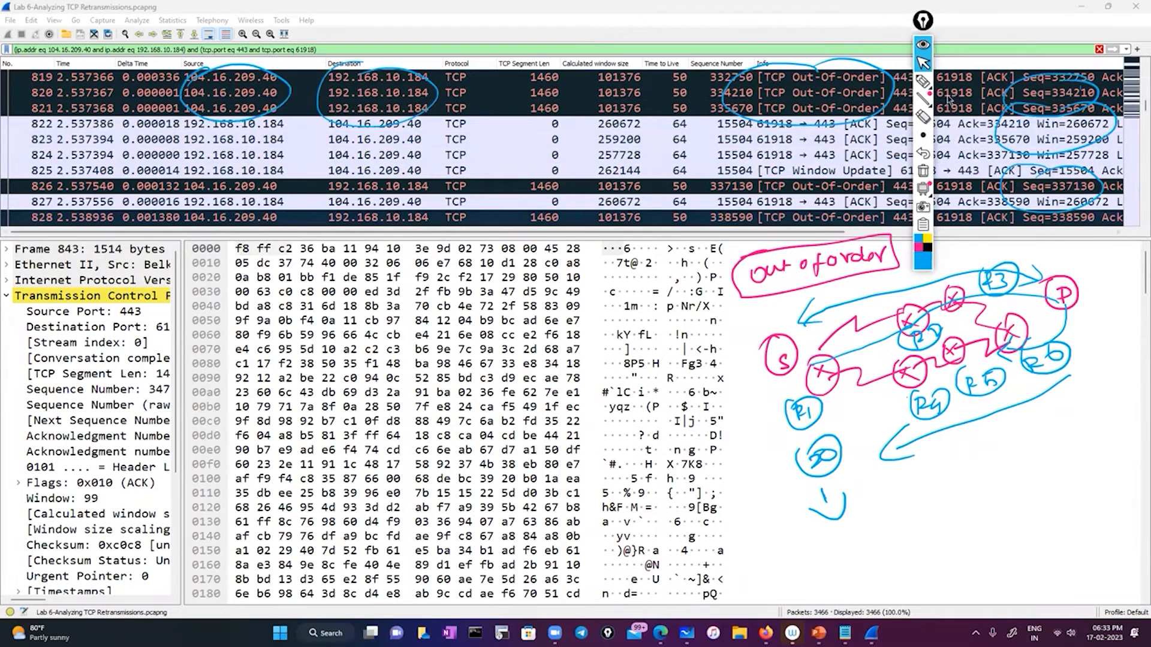
pyautogui.click(924, 82)
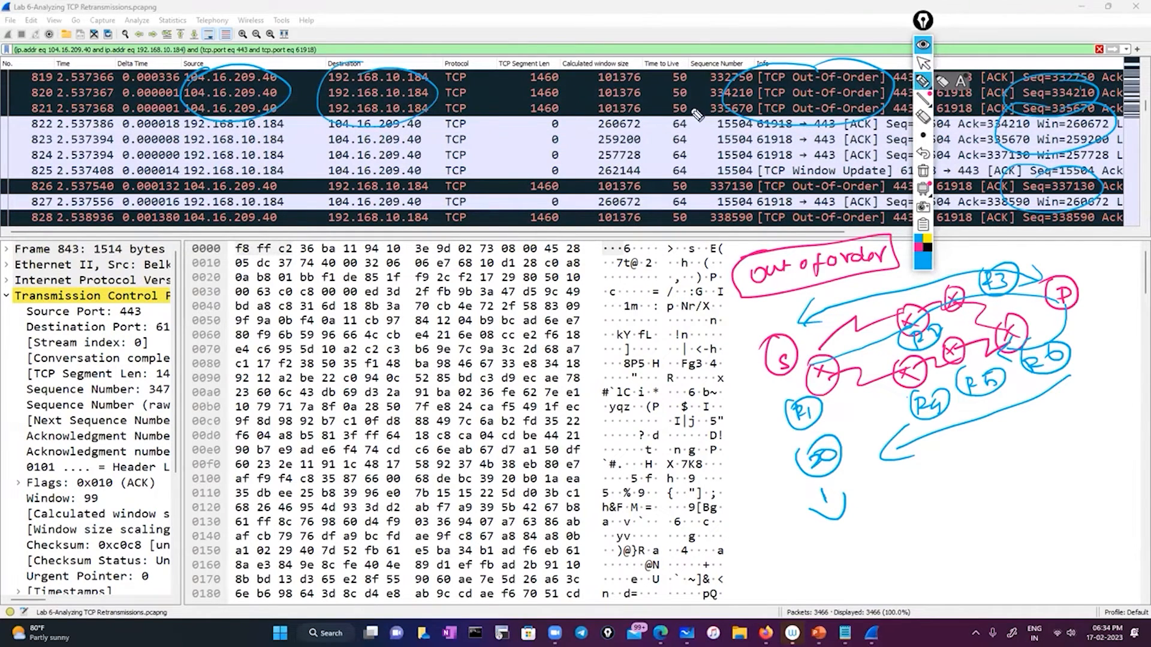
pyautogui.moveTo(696, 117); pyautogui.dragTo(683, 117)
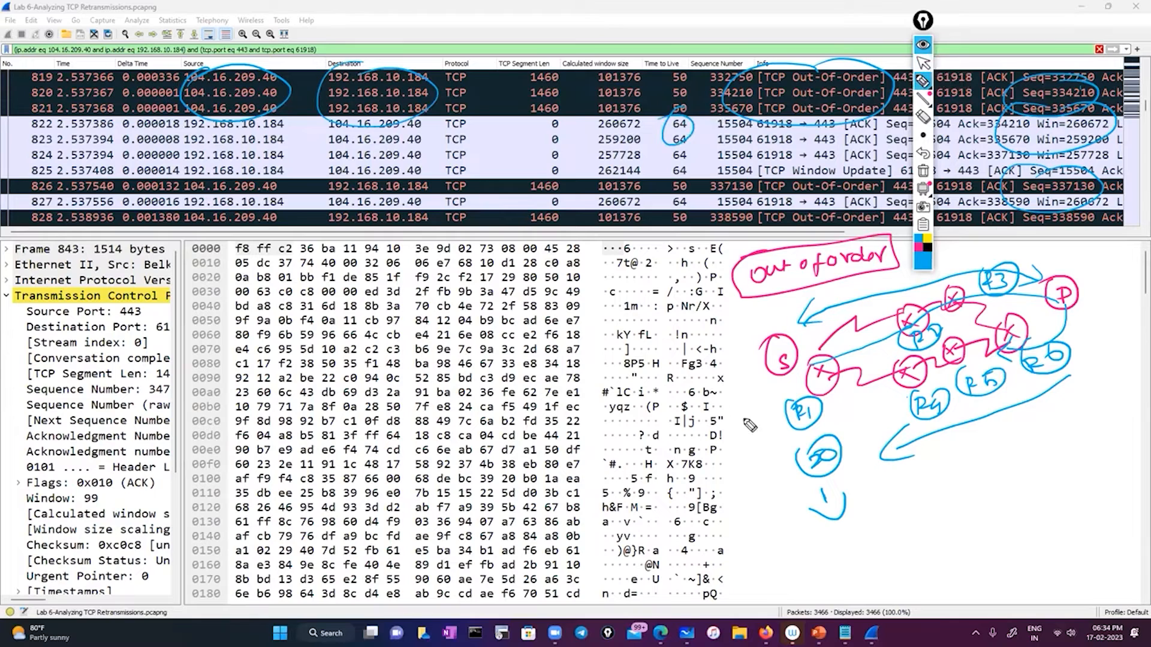
# Step: Write a boxed "TTL" with a circled 64 below the router diagram and "TTL - 255" beneath it
pyautogui.click(734, 399)
pyautogui.moveTo(903, 474)
pyautogui.mouseDown()
pyautogui.moveTo(916, 472)
pyautogui.moveTo(907, 492)
pyautogui.moveTo(944, 484)
pyautogui.moveTo(959, 497)
pyautogui.moveTo(912, 471)
pyautogui.moveTo(1034, 471)
pyautogui.mouseUp()
pyautogui.moveTo(1030, 459)
pyautogui.mouseDown()
pyautogui.moveTo(1031, 479)
pyautogui.moveTo(1046, 475)
pyautogui.moveTo(993, 460)
pyautogui.mouseUp()
pyautogui.moveTo(908, 517)
pyautogui.mouseDown()
pyautogui.moveTo(926, 516)
pyautogui.moveTo(916, 533)
pyautogui.moveTo(946, 514)
pyautogui.mouseUp()
pyautogui.moveTo(937, 516)
pyautogui.mouseDown()
pyautogui.moveTo(933, 532)
pyautogui.moveTo(1021, 518)
pyautogui.moveTo(1044, 498)
pyautogui.mouseUp()
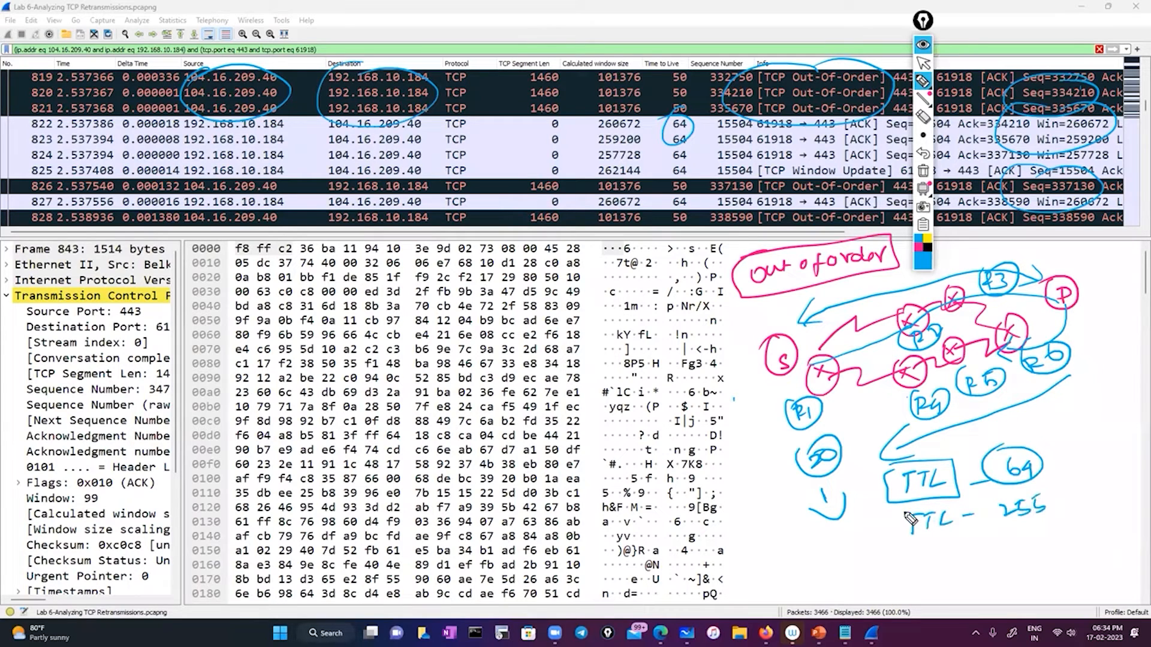
# Step: Add another handwritten TTL line beneath the "TTL - 255" note and outline both lines
pyautogui.moveTo(1012, 547); pyautogui.dragTo(1022, 555)
pyautogui.moveTo(1025, 542); pyautogui.dragTo(1026, 558)
pyautogui.moveTo(1042, 540); pyautogui.dragTo(1042, 558)
pyautogui.moveTo(916, 545); pyautogui.dragTo(933, 543)
pyautogui.moveTo(924, 546)
pyautogui.mouseDown()
pyautogui.moveTo(923, 564)
pyautogui.moveTo(955, 544)
pyautogui.mouseUp()
pyautogui.moveTo(947, 547)
pyautogui.mouseDown()
pyautogui.moveTo(946, 563)
pyautogui.moveTo(971, 560)
pyautogui.mouseUp()
pyautogui.moveTo(976, 553); pyautogui.dragTo(987, 551)
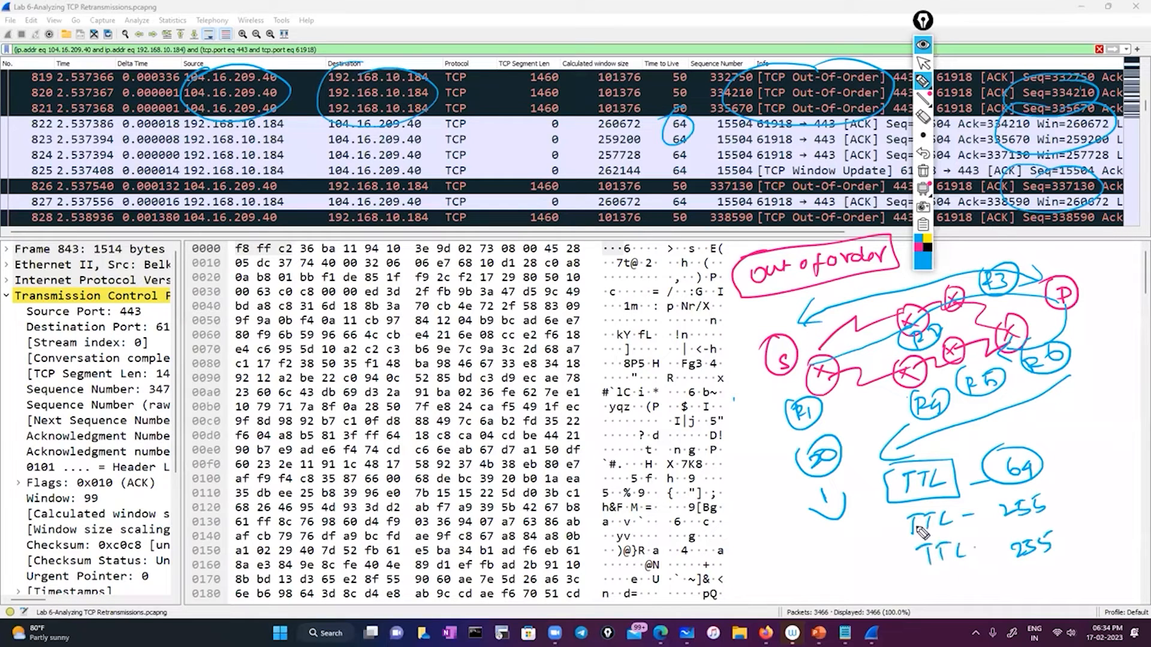
pyautogui.moveTo(909, 511)
pyautogui.mouseDown()
pyautogui.moveTo(1047, 526)
pyautogui.moveTo(964, 531)
pyautogui.moveTo(1022, 535)
pyautogui.moveTo(1026, 579)
pyautogui.moveTo(1060, 527)
pyautogui.moveTo(957, 529)
pyautogui.mouseUp()
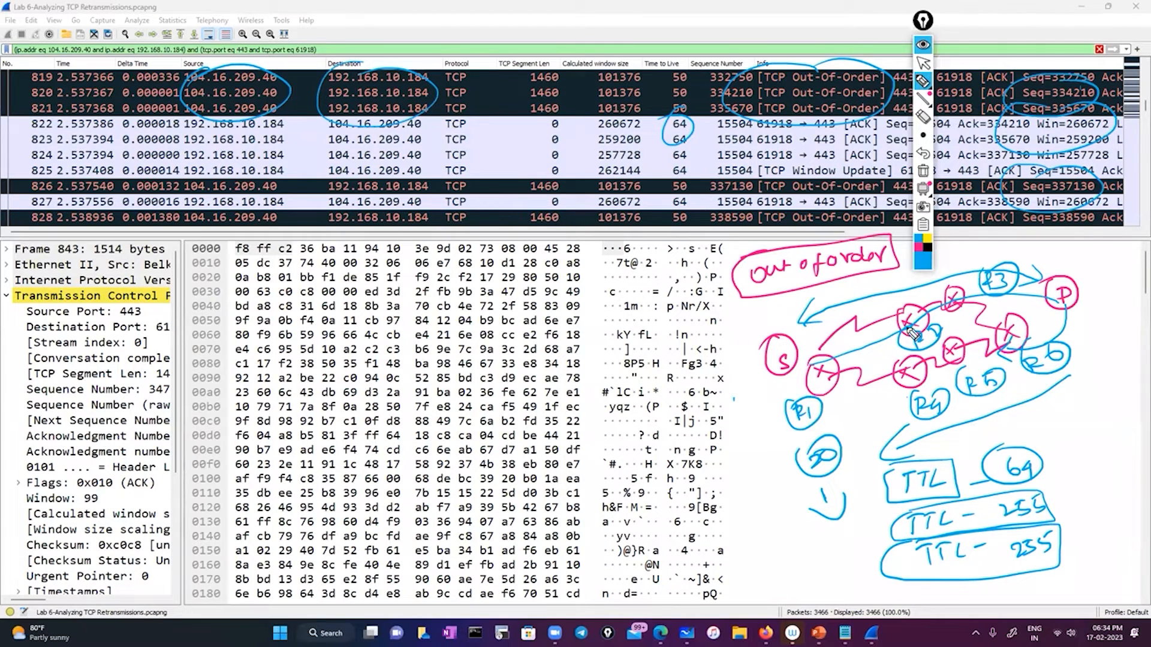
# Step: Trace the hops from R1 through R2 to R3 and write "decremented by 1" beside the TTL notes, circling the 1
pyautogui.moveTo(808, 411)
pyautogui.mouseDown()
pyautogui.moveTo(866, 336)
pyautogui.moveTo(922, 331)
pyautogui.moveTo(984, 302)
pyautogui.mouseUp()
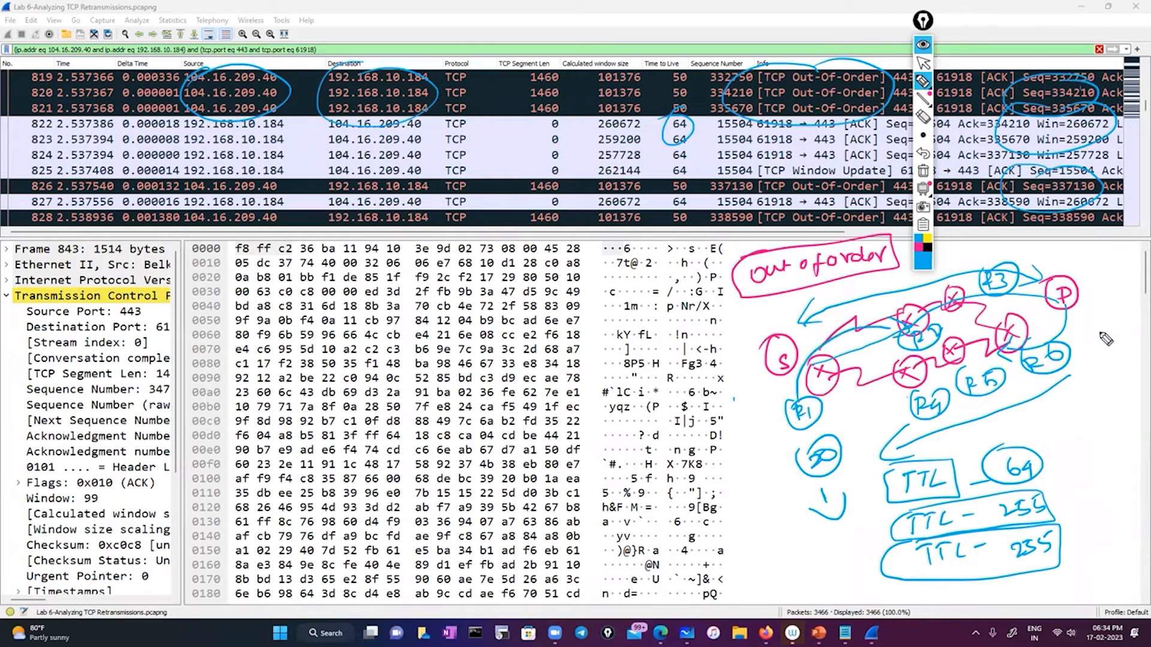
pyautogui.moveTo(1024, 418)
pyautogui.mouseDown()
pyautogui.moveTo(1028, 430)
pyautogui.moveTo(1131, 409)
pyautogui.mouseUp()
pyautogui.moveTo(1076, 436)
pyautogui.mouseDown()
pyautogui.moveTo(1102, 445)
pyautogui.moveTo(1106, 455)
pyautogui.moveTo(1091, 463)
pyautogui.moveTo(1115, 447)
pyautogui.mouseUp()
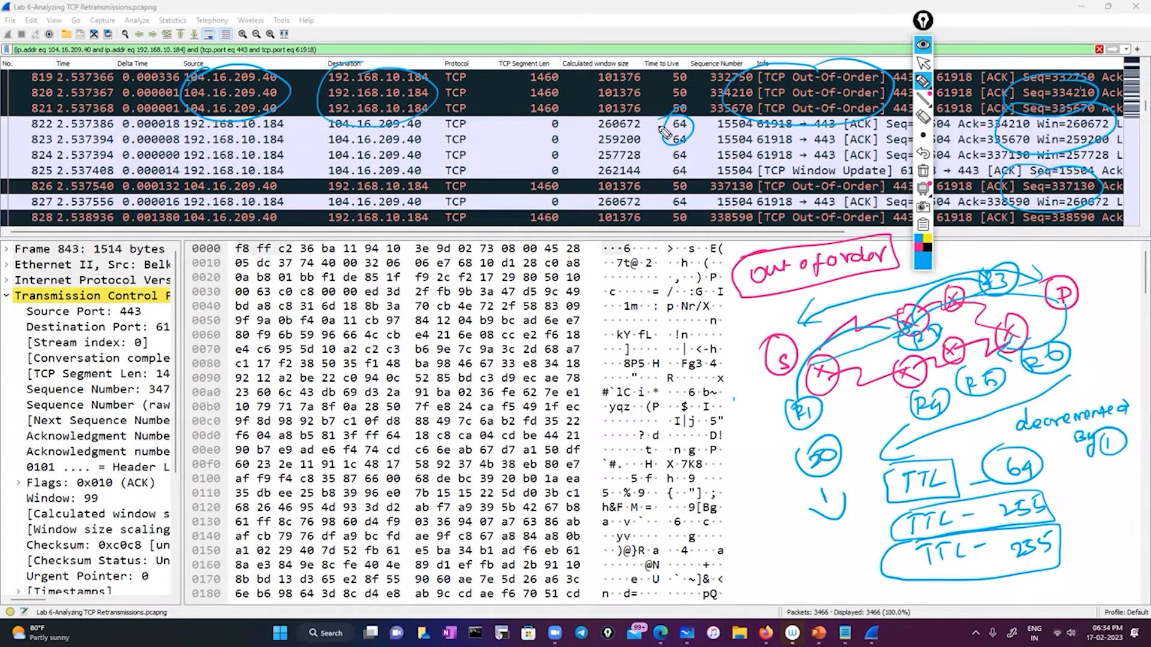
# Step: Outline the values of packets 822 to 825 and box destination 104.16.209.40, source port 61918 and the TTL of 64
pyautogui.moveTo(675, 118)
pyautogui.mouseDown()
pyautogui.moveTo(585, 110)
pyautogui.moveTo(473, 129)
pyautogui.moveTo(558, 172)
pyautogui.moveTo(783, 170)
pyautogui.moveTo(896, 144)
pyautogui.moveTo(789, 113)
pyautogui.moveTo(728, 122)
pyautogui.moveTo(712, 137)
pyautogui.moveTo(716, 175)
pyautogui.mouseUp()
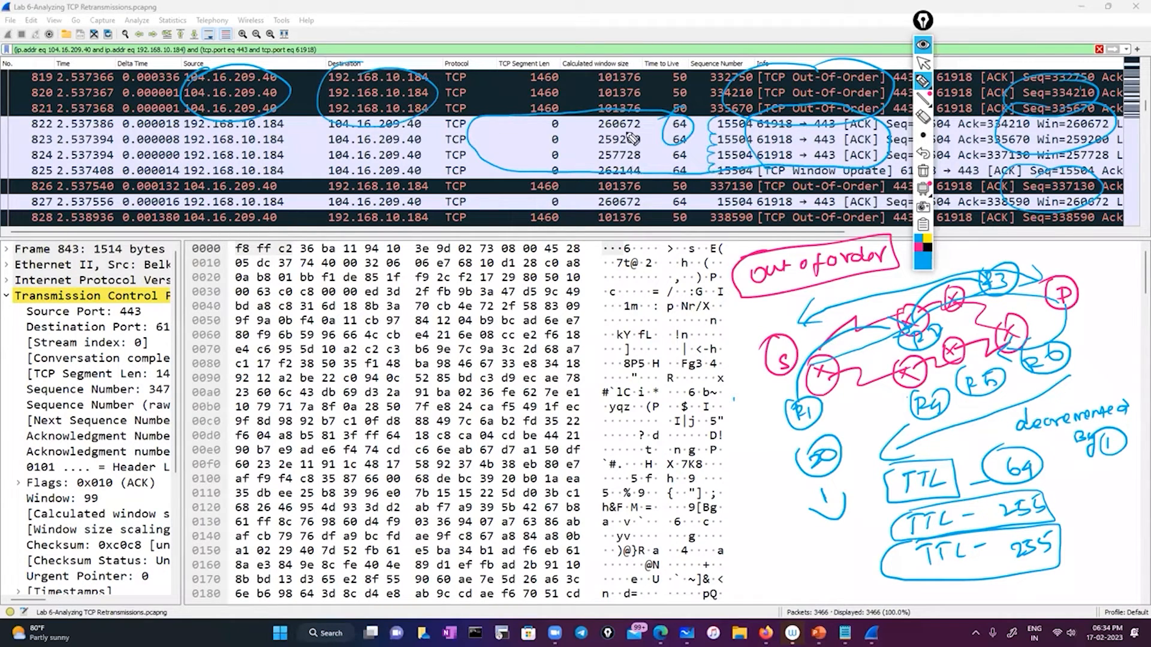
pyautogui.moveTo(489, 158); pyautogui.dragTo(500, 162)
pyautogui.moveTo(324, 129)
pyautogui.mouseDown()
pyautogui.moveTo(419, 126)
pyautogui.moveTo(330, 137)
pyautogui.mouseUp()
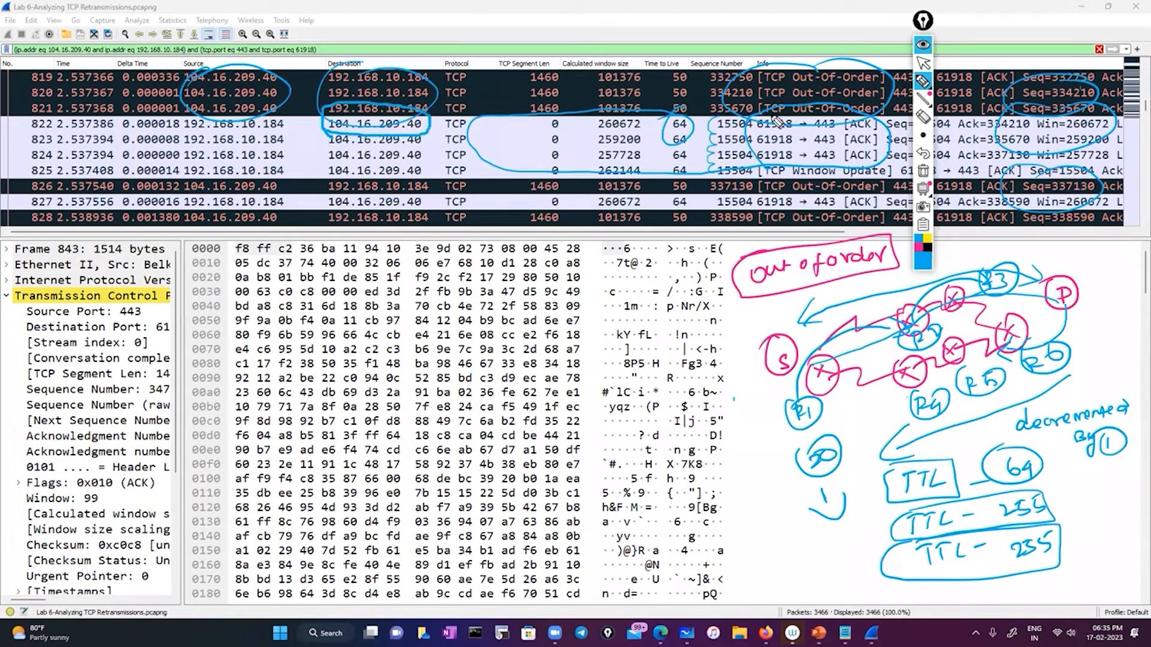
pyautogui.moveTo(778, 122)
pyautogui.mouseDown()
pyautogui.moveTo(759, 158)
pyautogui.moveTo(803, 174)
pyautogui.mouseUp()
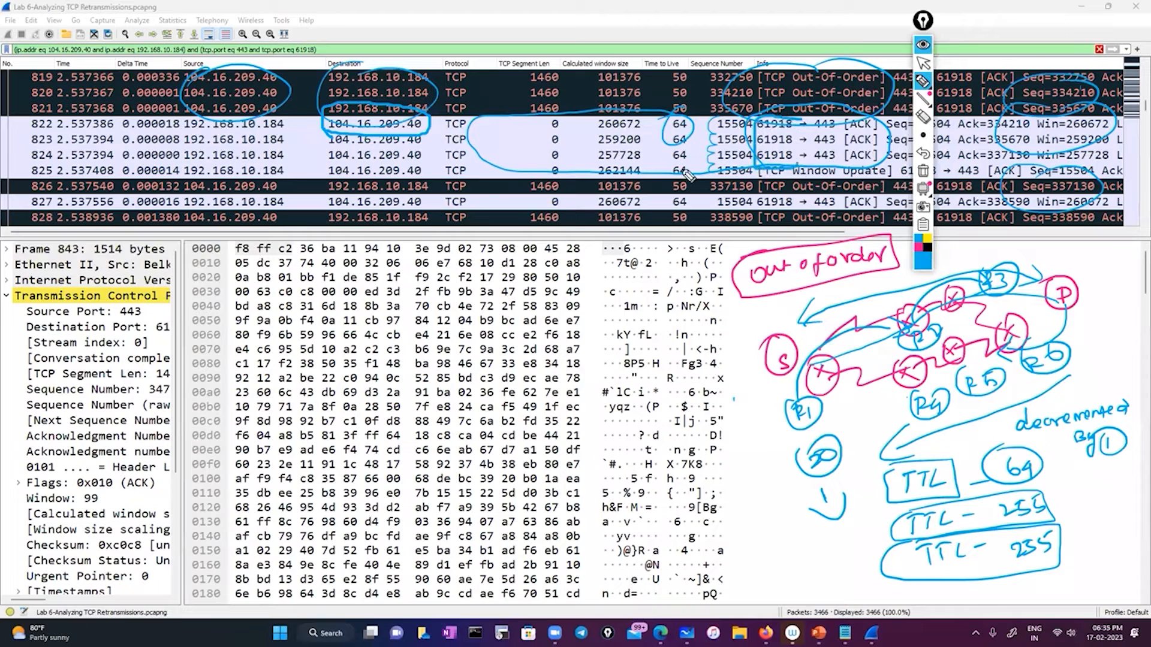
pyautogui.moveTo(758, 114); pyautogui.dragTo(797, 161)
pyautogui.moveTo(660, 147); pyautogui.dragTo(659, 154)
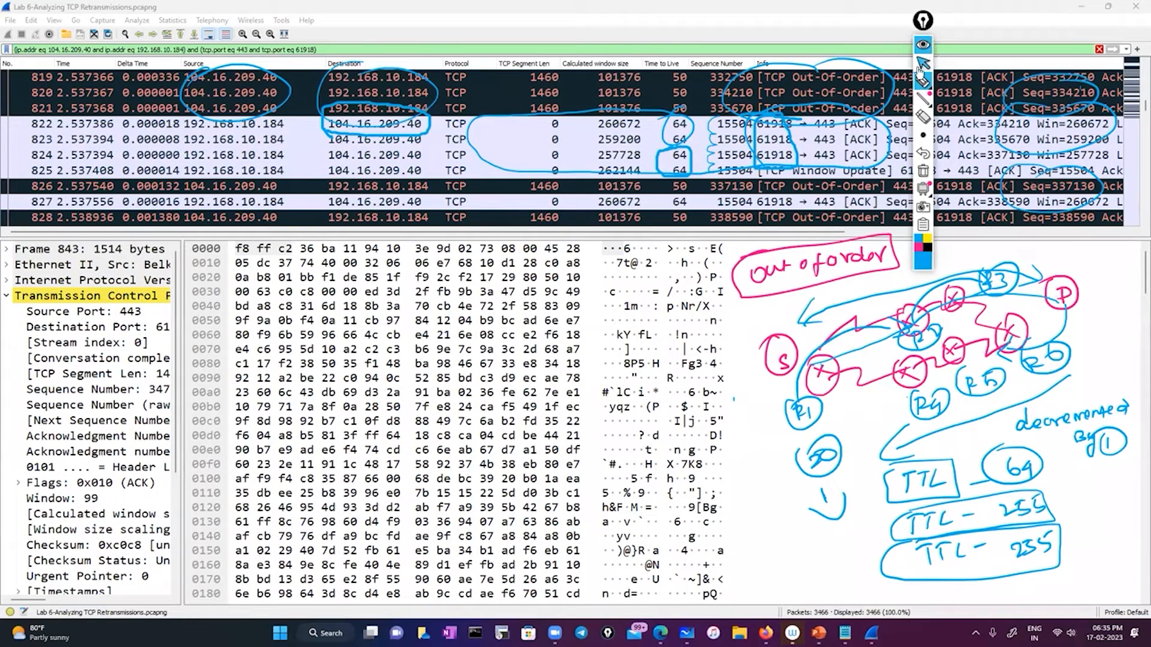
# Step: Hide the annotations to view packets 822 to 831, then show them again and clear all drawings
pyautogui.click(924, 48)
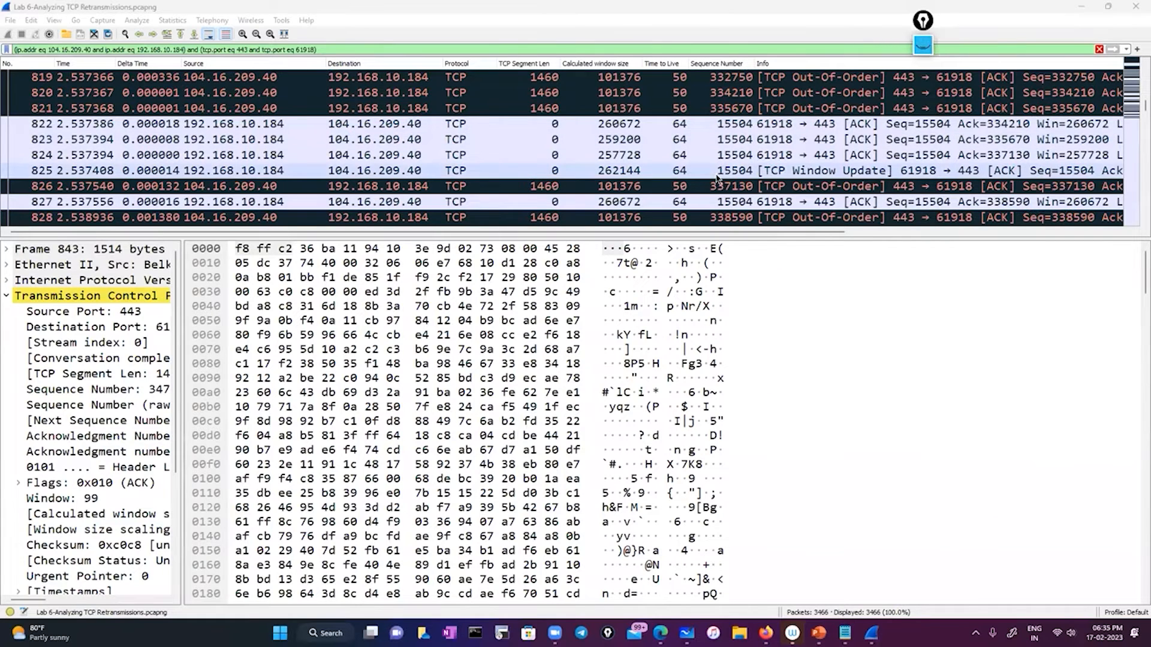
pyautogui.scroll(-1, 717, 178)
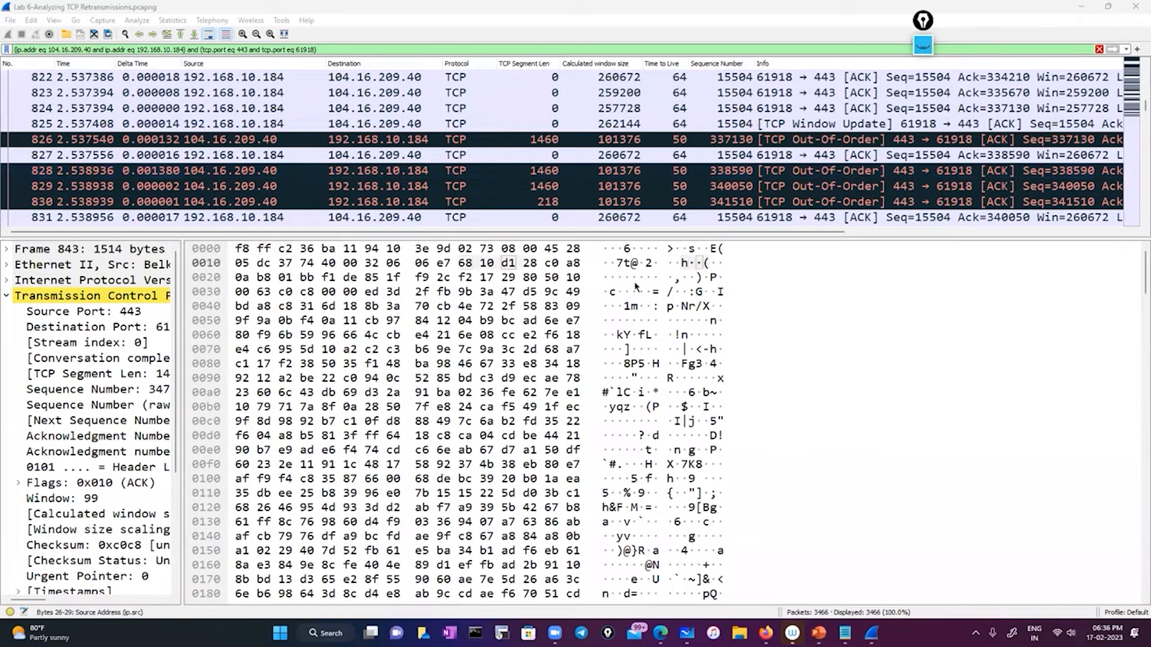
pyautogui.click(924, 48)
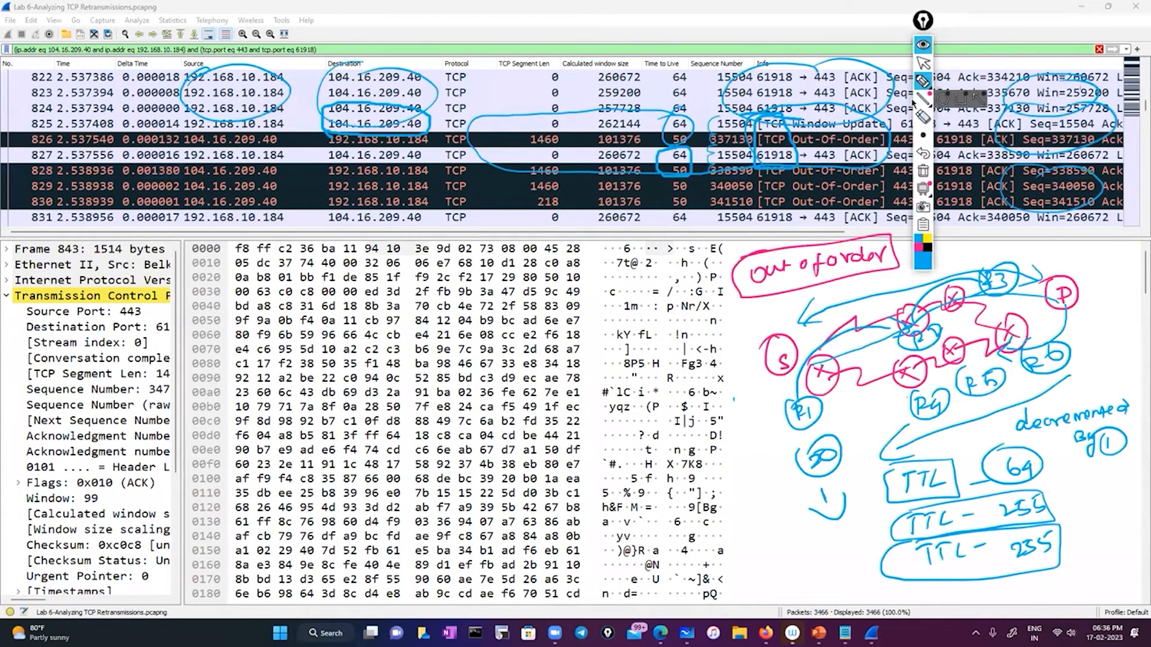
pyautogui.click(923, 171)
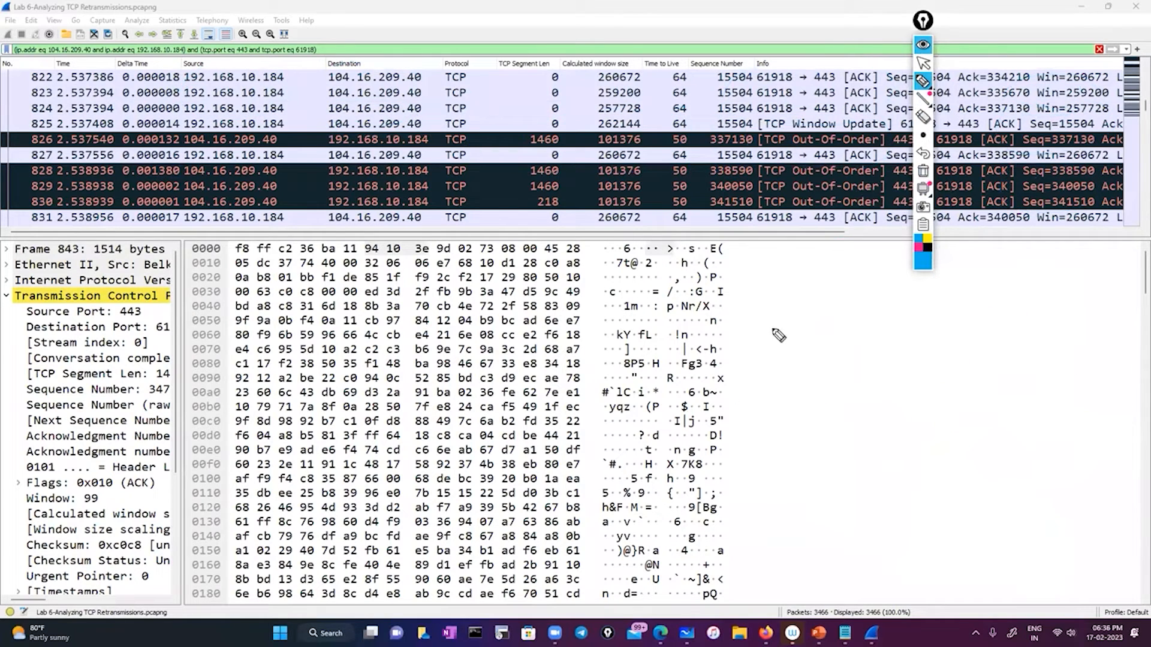
# Step: Write "Traceroute" above a boxed 8.8.8.8, with an arrow pointing right from it and an empty box below
pyautogui.moveTo(768, 330)
pyautogui.mouseDown()
pyautogui.moveTo(830, 335)
pyautogui.moveTo(873, 315)
pyautogui.mouseUp()
pyautogui.moveTo(791, 376)
pyautogui.mouseDown()
pyautogui.moveTo(790, 408)
pyautogui.moveTo(808, 361)
pyautogui.moveTo(789, 409)
pyautogui.mouseUp()
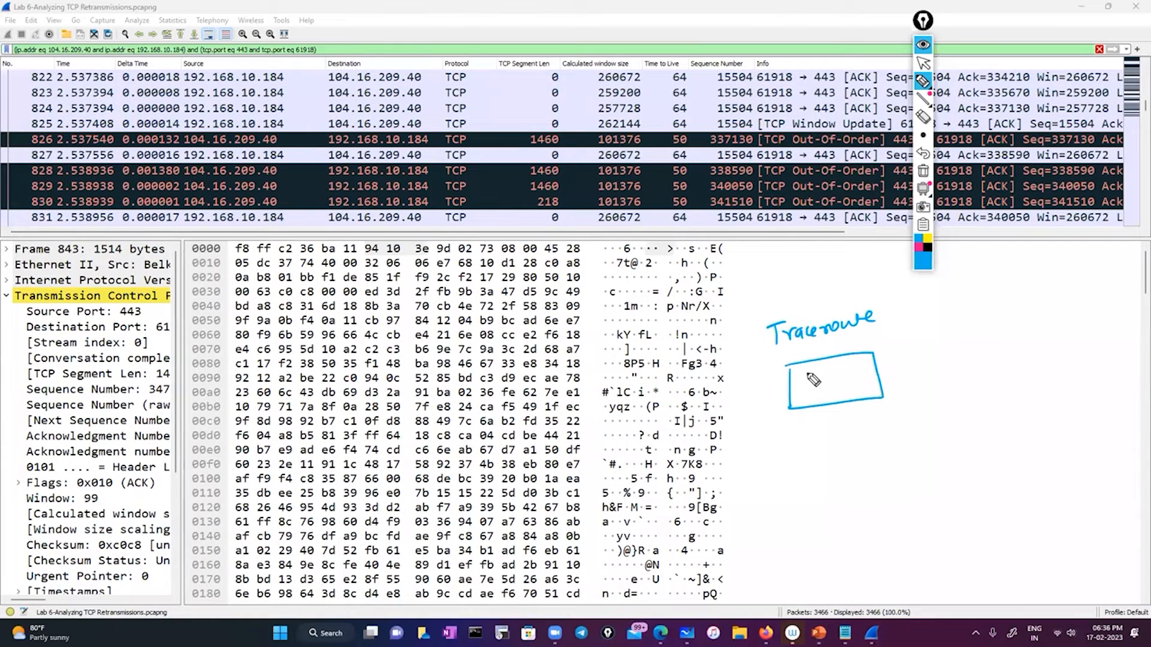
pyautogui.moveTo(832, 367)
pyautogui.mouseDown()
pyautogui.moveTo(851, 378)
pyautogui.moveTo(864, 364)
pyautogui.moveTo(811, 372)
pyautogui.mouseUp()
pyautogui.click(822, 377)
pyautogui.moveTo(890, 369)
pyautogui.mouseDown()
pyautogui.moveTo(1001, 358)
pyautogui.moveTo(988, 376)
pyautogui.mouseUp()
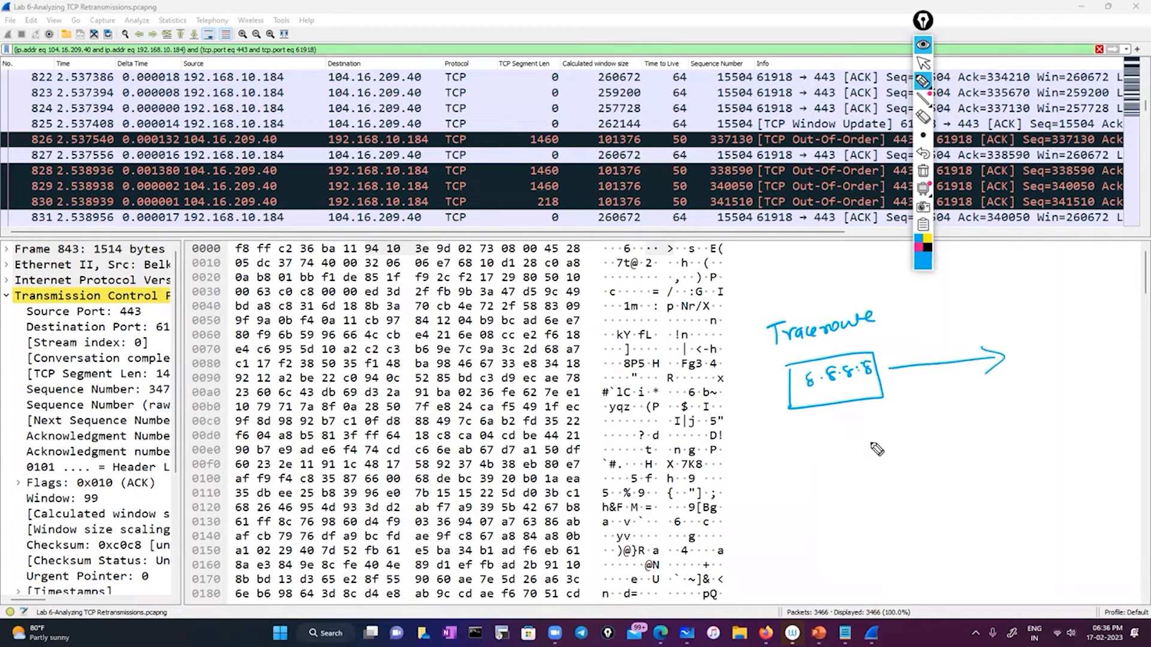
pyautogui.click(807, 450)
pyautogui.moveTo(807, 450)
pyautogui.mouseDown()
pyautogui.moveTo(886, 467)
pyautogui.moveTo(802, 456)
pyautogui.mouseUp()
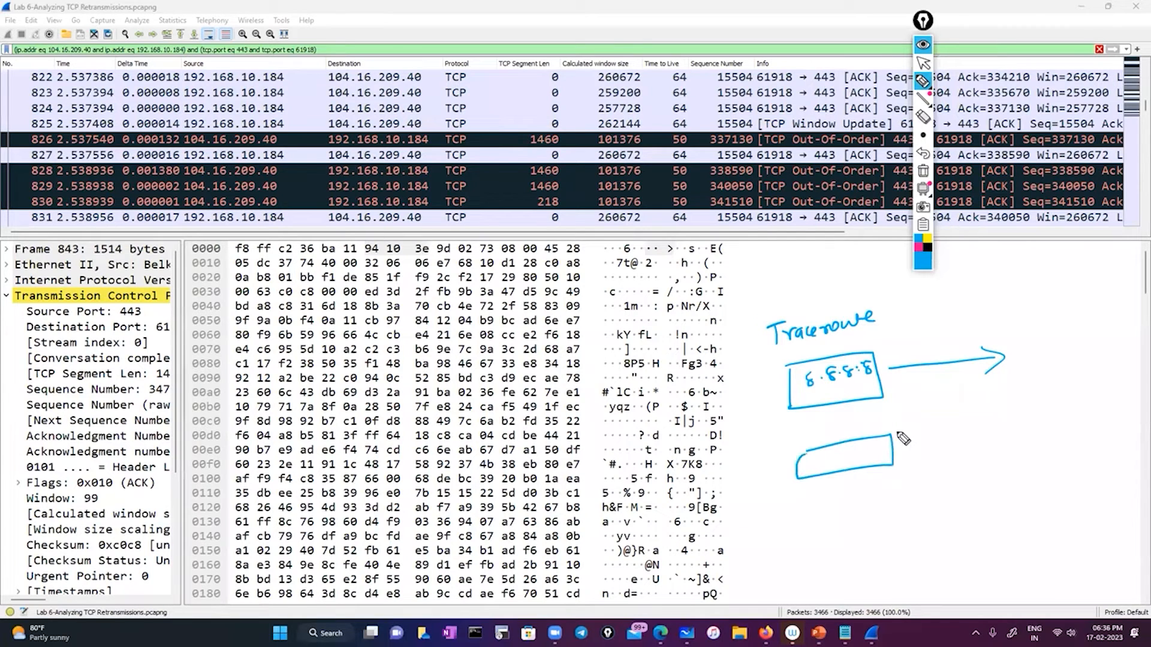
# Step: Write "router" beside "Traceroute" and add the boxed hop addresses 192.168.1.1 and 173.4.5.0 near the arrowhead
pyautogui.moveTo(1032, 282)
pyautogui.mouseDown()
pyautogui.moveTo(1014, 307)
pyautogui.moveTo(1080, 285)
pyautogui.moveTo(1114, 293)
pyautogui.mouseUp()
pyautogui.click(1092, 291)
pyautogui.click(1112, 287)
pyautogui.moveTo(999, 273)
pyautogui.mouseDown()
pyautogui.moveTo(1139, 269)
pyautogui.moveTo(1015, 316)
pyautogui.moveTo(1012, 277)
pyautogui.mouseUp()
pyautogui.moveTo(902, 317); pyautogui.dragTo(972, 294)
pyautogui.moveTo(1015, 354)
pyautogui.mouseDown()
pyautogui.moveTo(1013, 375)
pyautogui.moveTo(1024, 376)
pyautogui.moveTo(1076, 354)
pyautogui.moveTo(1141, 360)
pyautogui.moveTo(1064, 373)
pyautogui.moveTo(998, 339)
pyautogui.mouseUp()
# Step: Write the hop address 113.4.5.8 under 173.4.5.0 and draw a box around it
pyautogui.moveTo(1027, 399); pyautogui.dragTo(1025, 417)
pyautogui.moveTo(1037, 398)
pyautogui.mouseDown()
pyautogui.moveTo(1035, 417)
pyautogui.moveTo(1086, 417)
pyautogui.moveTo(1133, 388)
pyautogui.mouseUp()
pyautogui.click(1065, 409)
pyautogui.click(1100, 403)
pyautogui.click(1119, 399)
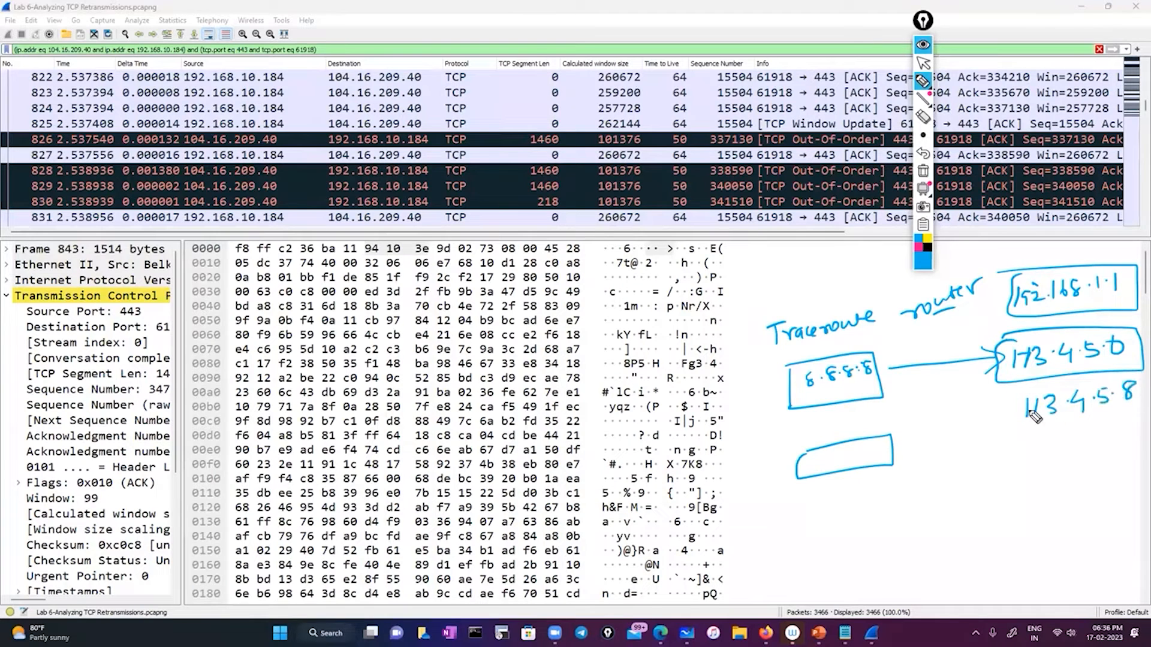
pyautogui.moveTo(1012, 381)
pyautogui.mouseDown()
pyautogui.moveTo(1044, 380)
pyautogui.moveTo(1064, 428)
pyautogui.moveTo(1140, 408)
pyautogui.moveTo(1055, 430)
pyautogui.mouseUp()
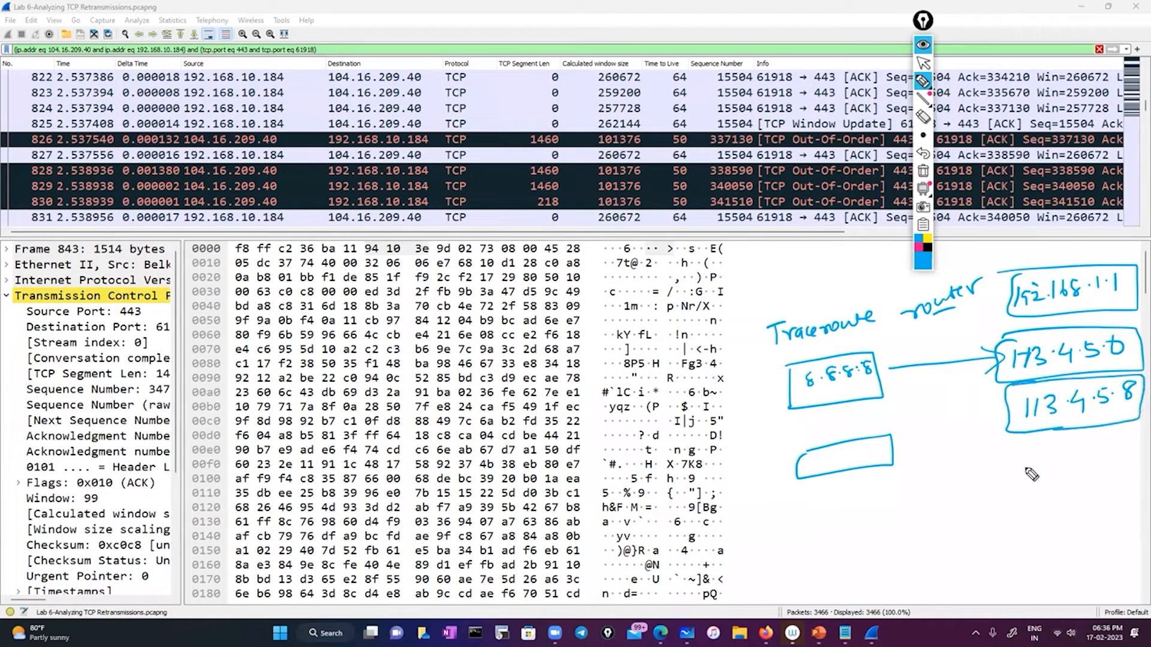
# Step: Write the final hop address 8.8.8.8 beneath 113.4.5.8 and draw a box around it
pyautogui.click(1043, 479)
pyautogui.moveTo(1030, 469); pyautogui.dragTo(1106, 462)
pyautogui.click(1068, 472)
pyautogui.click(1092, 467)
pyautogui.moveTo(992, 484)
pyautogui.mouseDown()
pyautogui.moveTo(1117, 493)
pyautogui.moveTo(996, 483)
pyautogui.mouseUp()
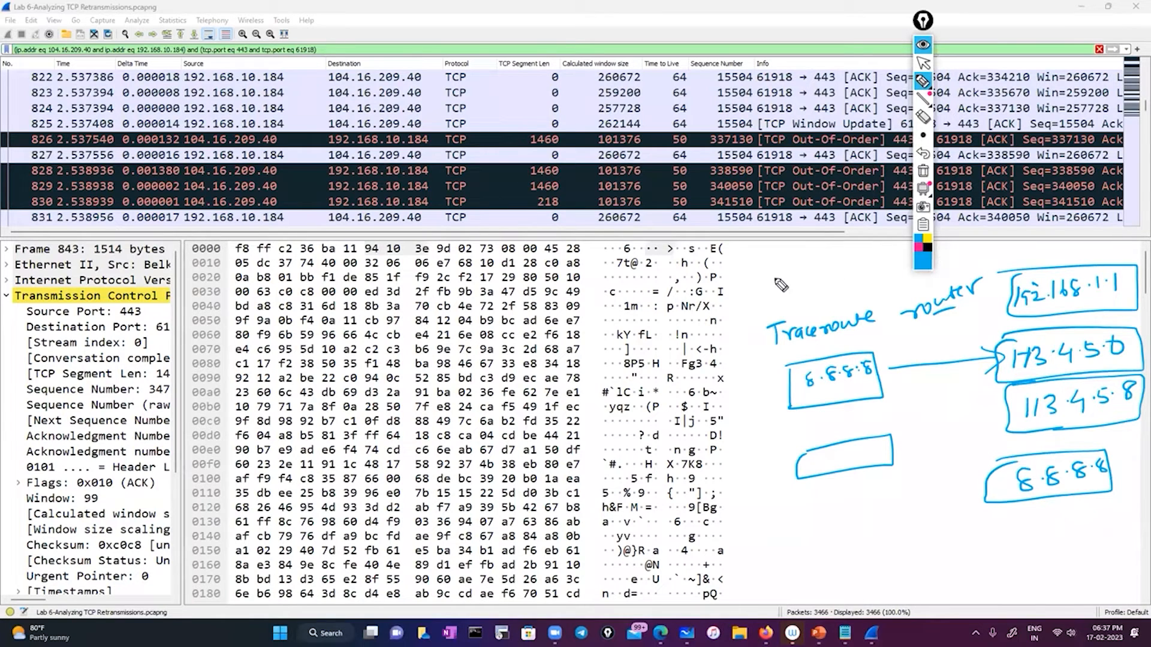
pyautogui.moveTo(178, 284); pyautogui.dragTo(351, 257)
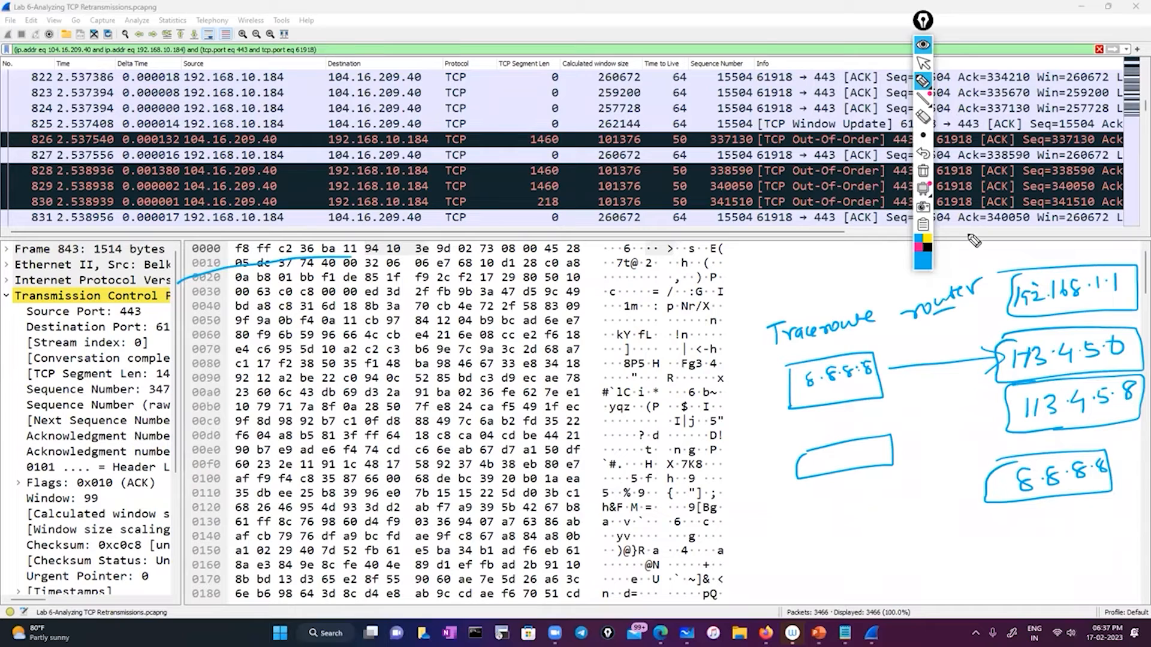
pyautogui.click(926, 117)
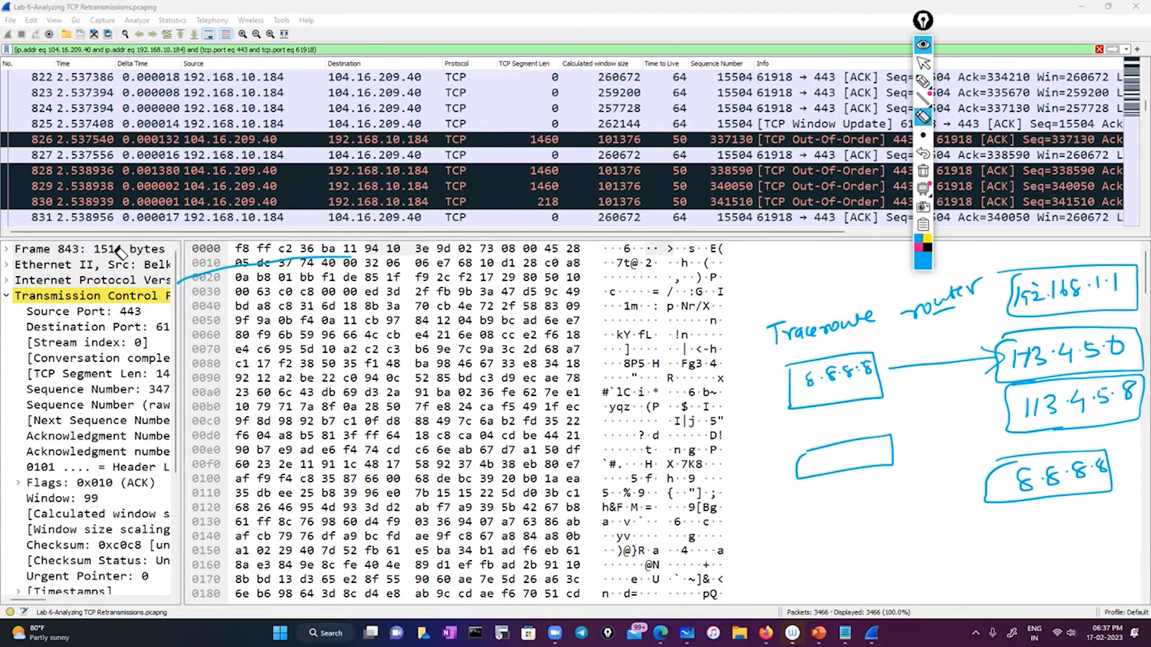
pyautogui.click(178, 284)
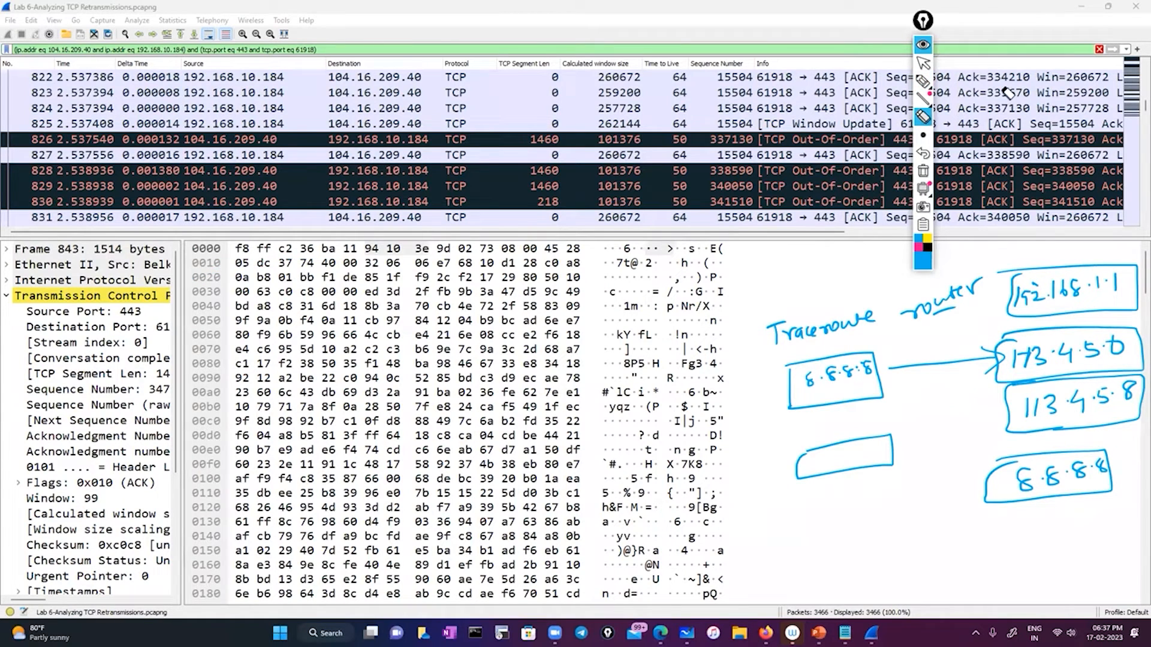
# Step: Draw three circled-X router symbols in a triangle below the traceroute arrow, with lines running from the upper router towards the two lower ones
pyautogui.click(924, 81)
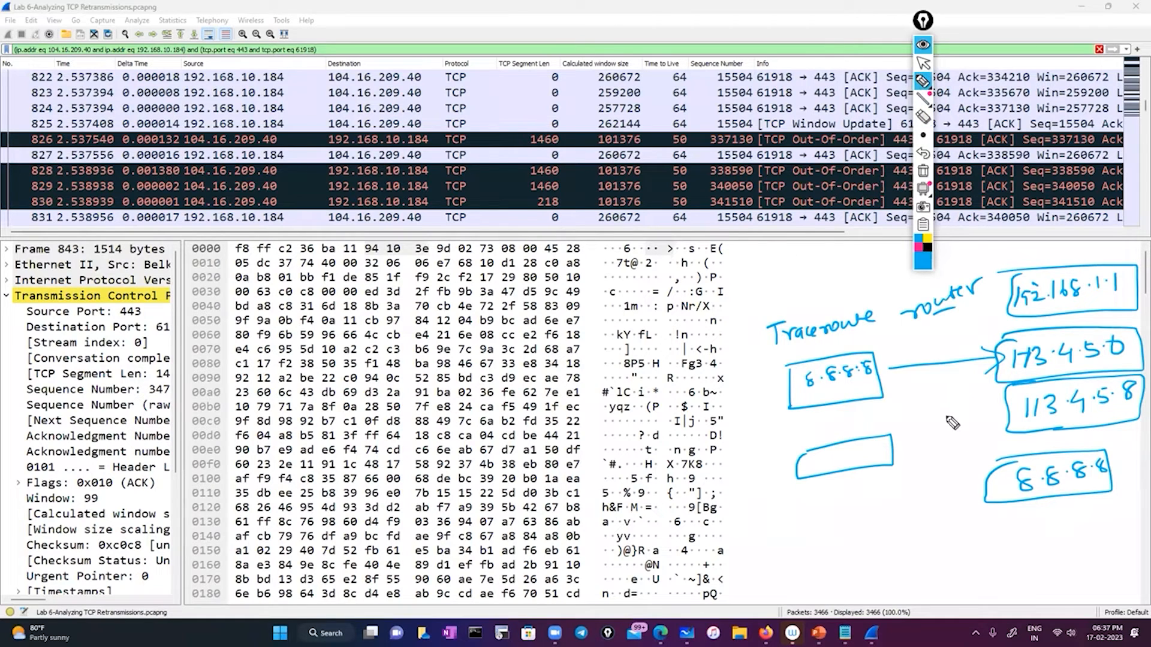
pyautogui.moveTo(937, 409); pyautogui.dragTo(952, 427)
pyautogui.moveTo(952, 410)
pyautogui.mouseDown()
pyautogui.moveTo(938, 427)
pyautogui.moveTo(943, 401)
pyautogui.mouseUp()
pyautogui.moveTo(932, 447)
pyautogui.mouseDown()
pyautogui.moveTo(877, 505)
pyautogui.moveTo(839, 514)
pyautogui.moveTo(851, 539)
pyautogui.mouseUp()
pyautogui.moveTo(851, 519); pyautogui.dragTo(835, 539)
pyautogui.moveTo(947, 444); pyautogui.dragTo(977, 525)
pyautogui.moveTo(988, 524)
pyautogui.mouseDown()
pyautogui.moveTo(978, 543)
pyautogui.moveTo(1003, 529)
pyautogui.moveTo(1000, 552)
pyautogui.mouseUp()
pyautogui.moveTo(1000, 532); pyautogui.dragTo(986, 552)
# Step: Label the upper and lower-left routers "B.O" and the lower-right router "HQ"
pyautogui.moveTo(922, 382)
pyautogui.mouseDown()
pyautogui.moveTo(922, 398)
pyautogui.moveTo(932, 390)
pyautogui.moveTo(924, 398)
pyautogui.moveTo(952, 376)
pyautogui.mouseUp()
pyautogui.moveTo(779, 526)
pyautogui.mouseDown()
pyautogui.moveTo(779, 544)
pyautogui.moveTo(808, 520)
pyautogui.mouseUp()
pyautogui.click(797, 535)
pyautogui.moveTo(1011, 536); pyautogui.dragTo(1057, 527)
pyautogui.moveTo(1076, 524); pyautogui.dragTo(1090, 526)
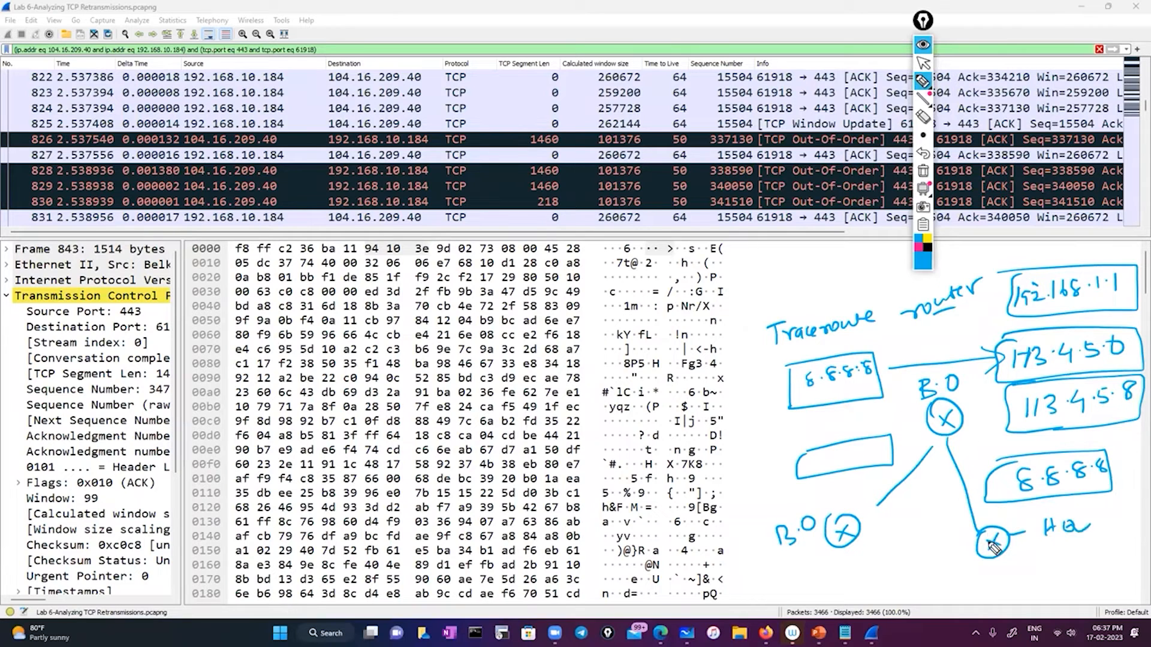
# Step: Draw a double-headed arrow between the two lower routers and write 114.4.5.8 and 8.8.8.8 in a box above "Traceroute"
pyautogui.moveTo(972, 547)
pyautogui.mouseDown()
pyautogui.moveTo(869, 551)
pyautogui.moveTo(890, 558)
pyautogui.mouseUp()
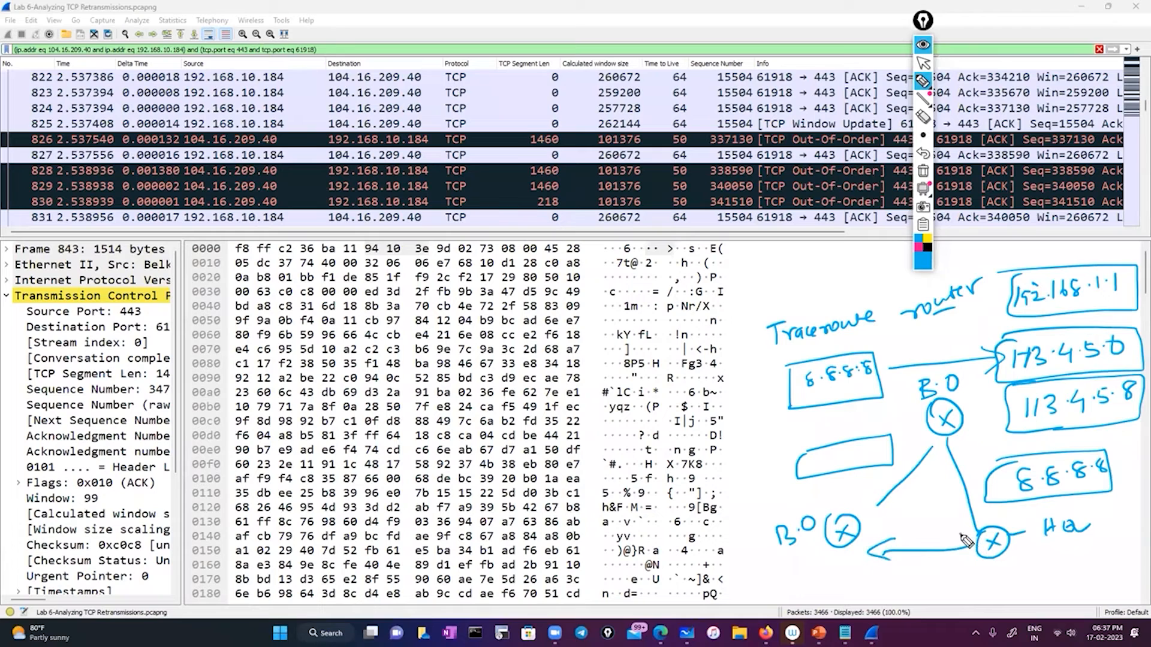
pyautogui.moveTo(960, 535); pyautogui.dragTo(959, 556)
pyautogui.moveTo(757, 259)
pyautogui.mouseDown()
pyautogui.moveTo(770, 273)
pyautogui.moveTo(845, 263)
pyautogui.moveTo(782, 303)
pyautogui.moveTo(844, 289)
pyautogui.moveTo(831, 277)
pyautogui.moveTo(852, 263)
pyautogui.moveTo(753, 252)
pyautogui.mouseUp()
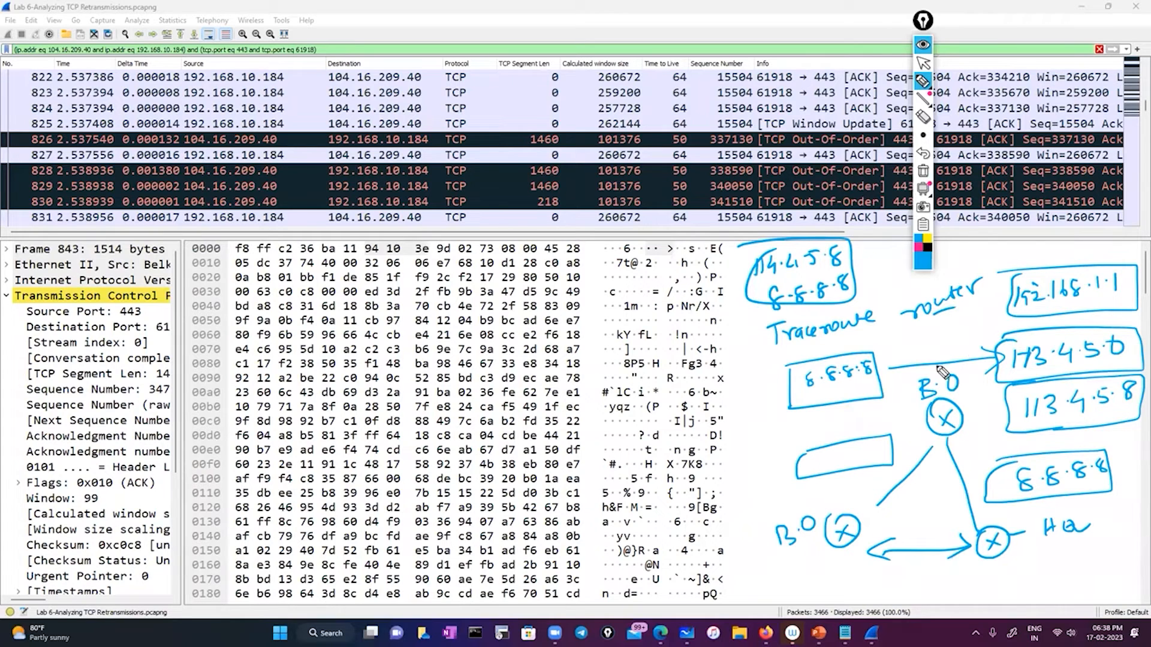
# Step: Clear all drawings and leave annotation mode to return to the packet list
pyautogui.click(923, 81)
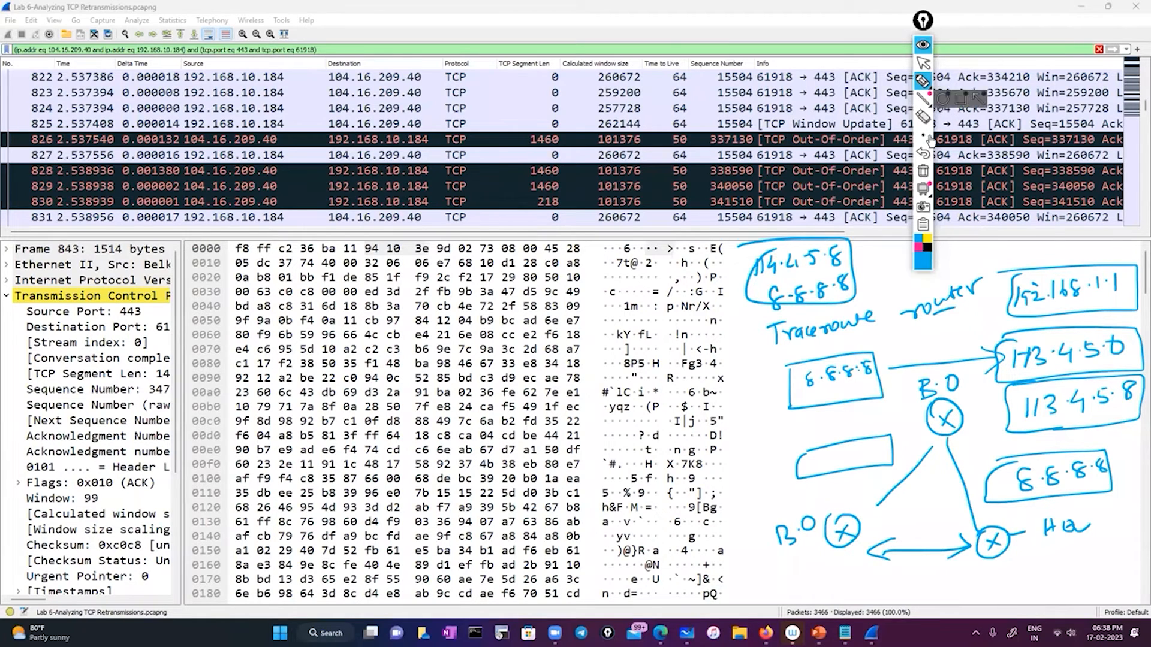
pyautogui.click(923, 172)
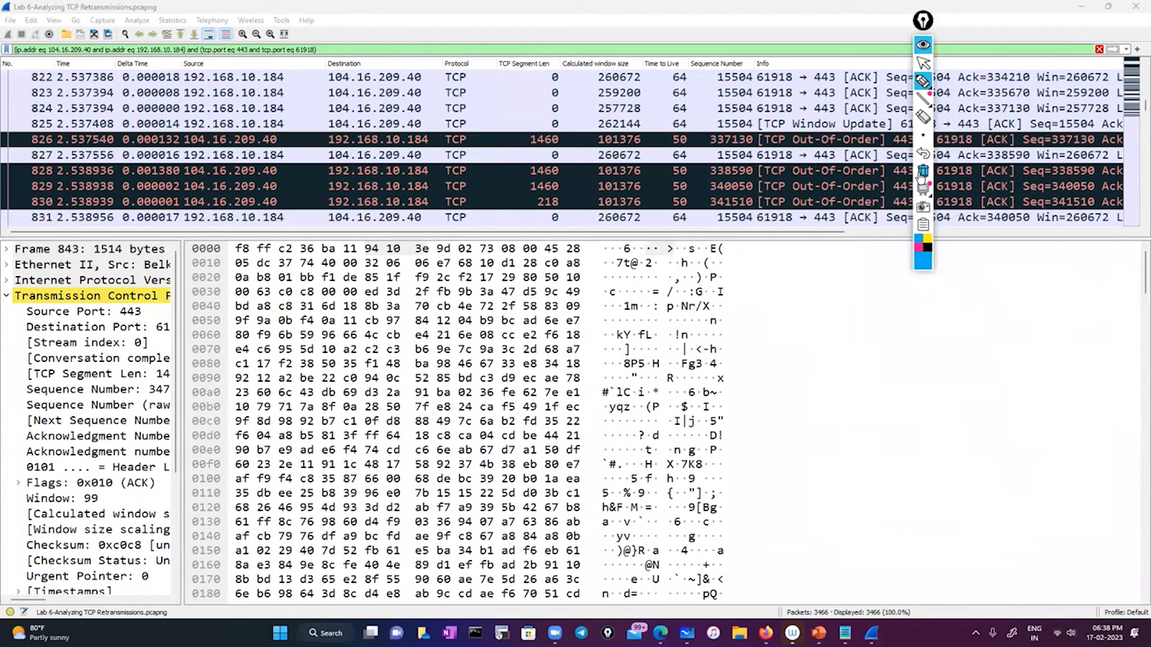
pyautogui.click(924, 47)
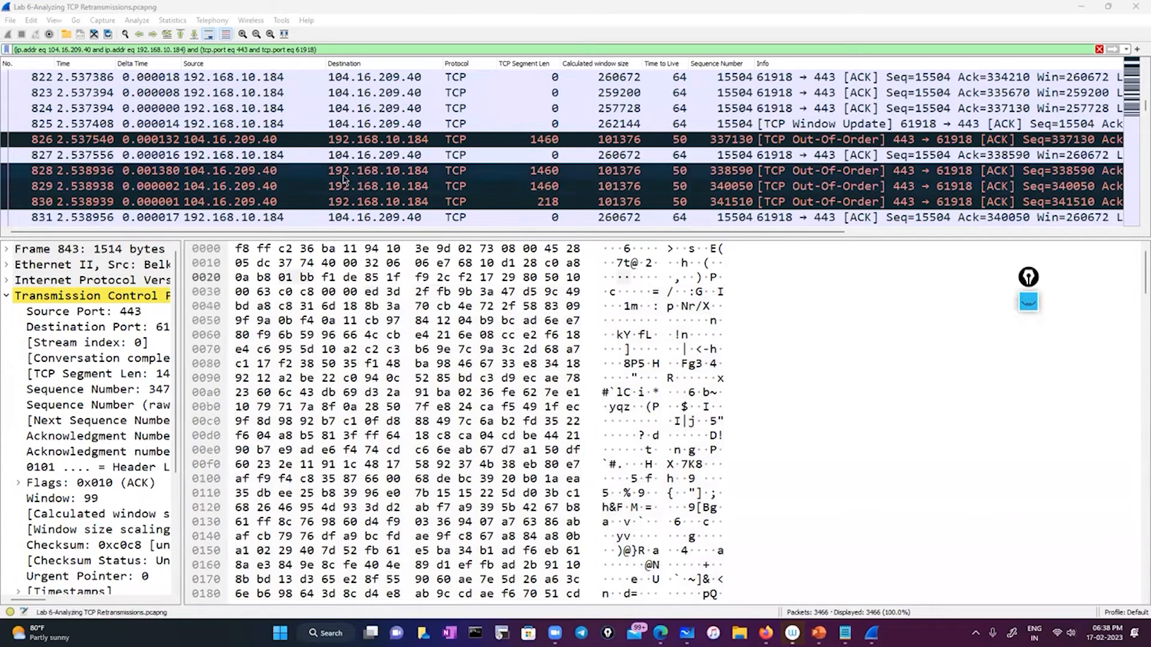
# Step: Select out-of-order packet 826, look through the packets that follow it, and return to the first packet
pyautogui.click(256, 144)
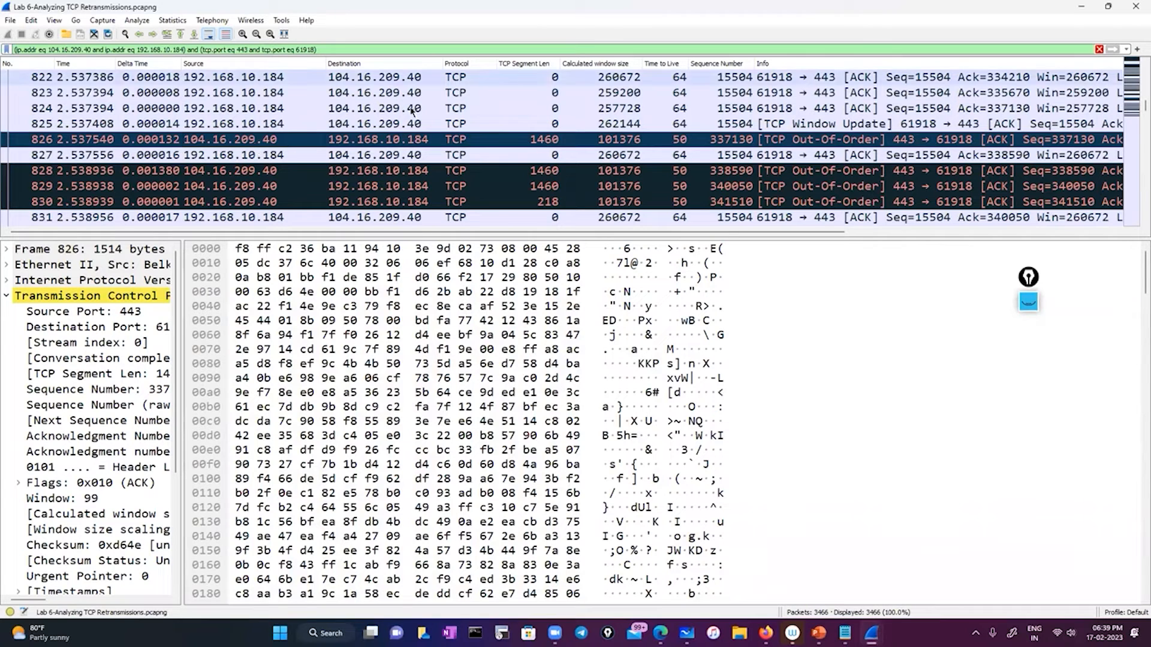
pyautogui.scroll(-6, 437, 177)
pyautogui.scroll(-20, 437, 178)
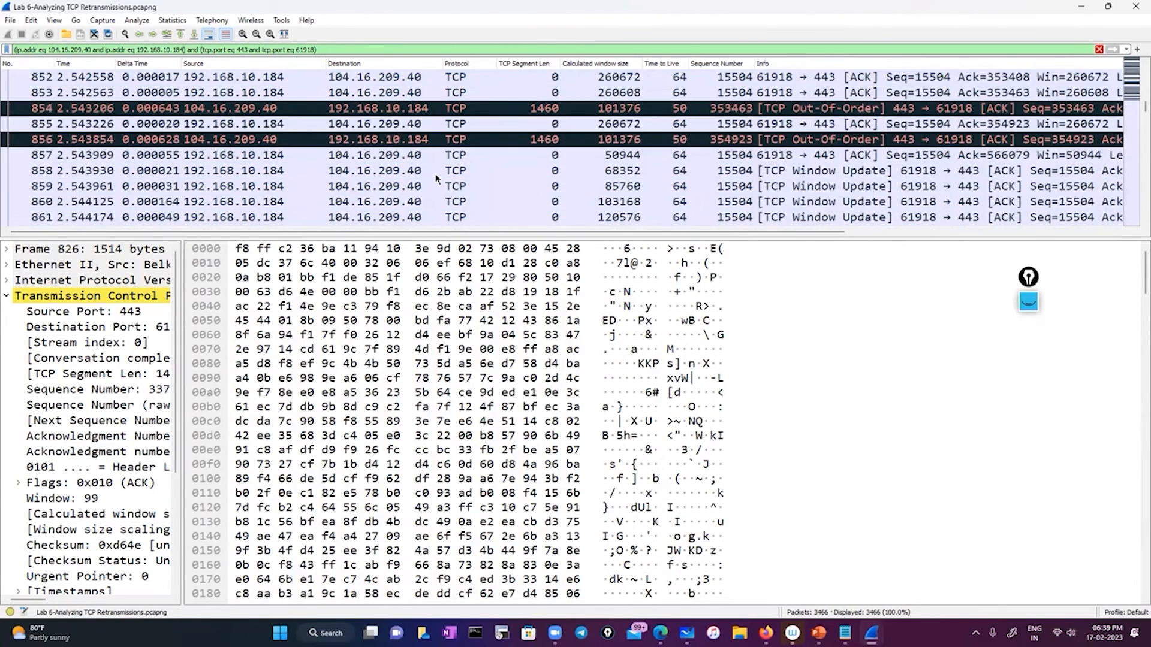
pyautogui.scroll(-14, 437, 177)
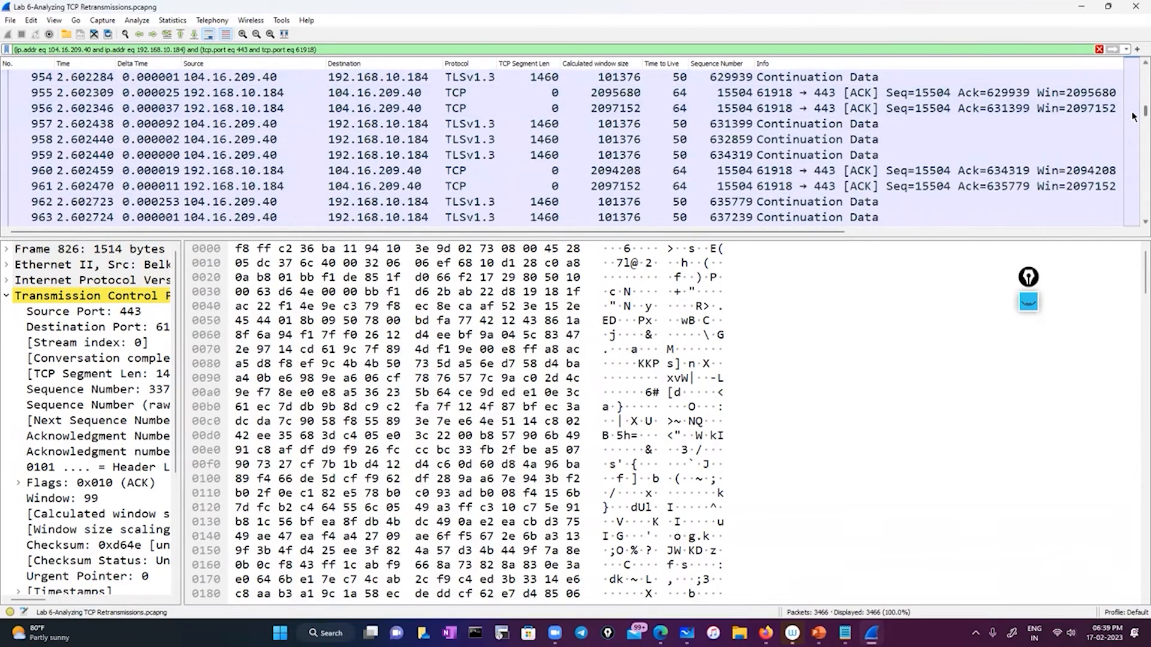
pyautogui.scroll(-20, 1133, 150)
pyautogui.moveTo(1133, 204); pyautogui.dragTo(1100, 51)
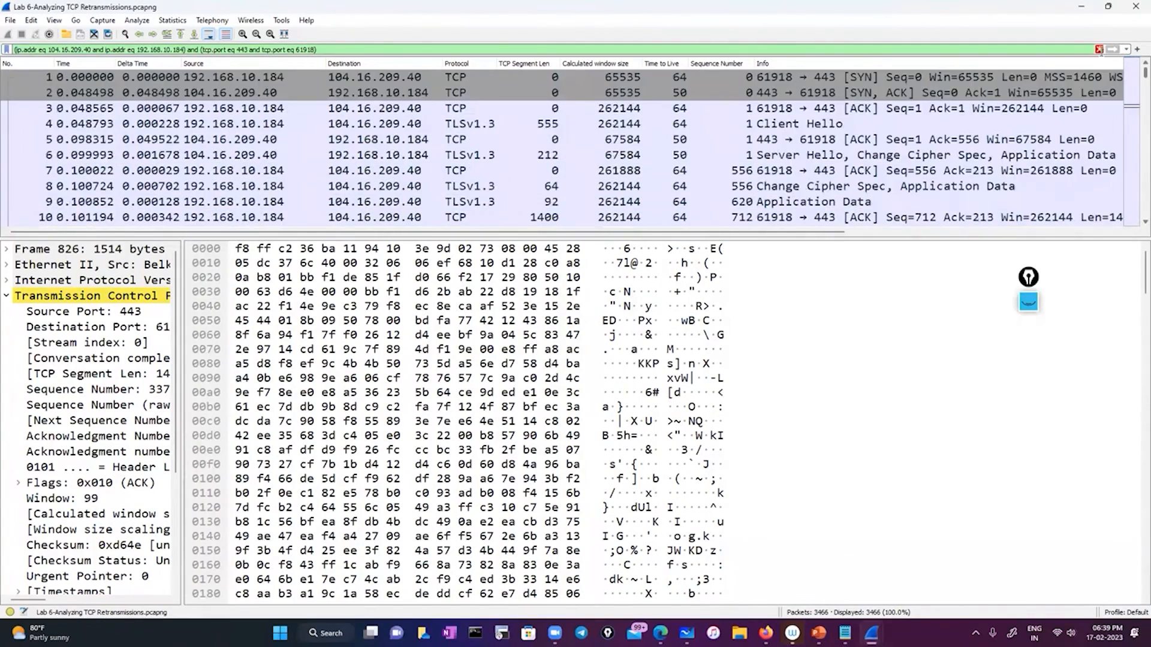
# Step: Clear the display filter and locate the TCP retransmission at packet 3257
pyautogui.click(1099, 49)
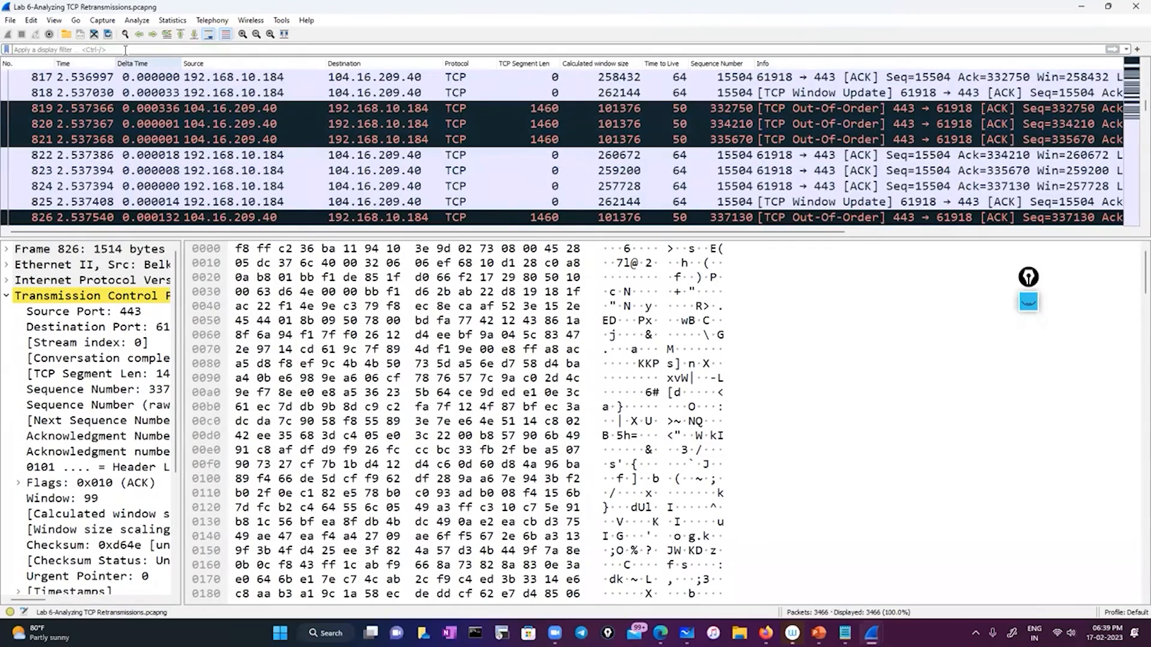
pyautogui.scroll(-4, 475, 185)
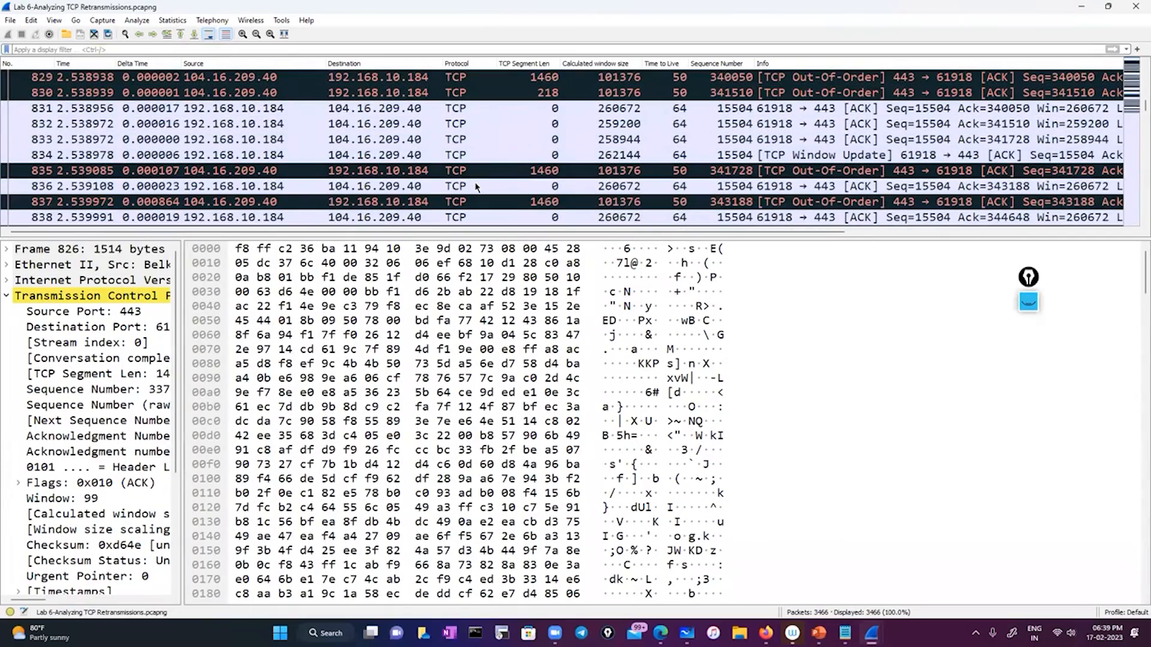
pyautogui.scroll(-4, 477, 187)
pyautogui.scroll(-20, 476, 187)
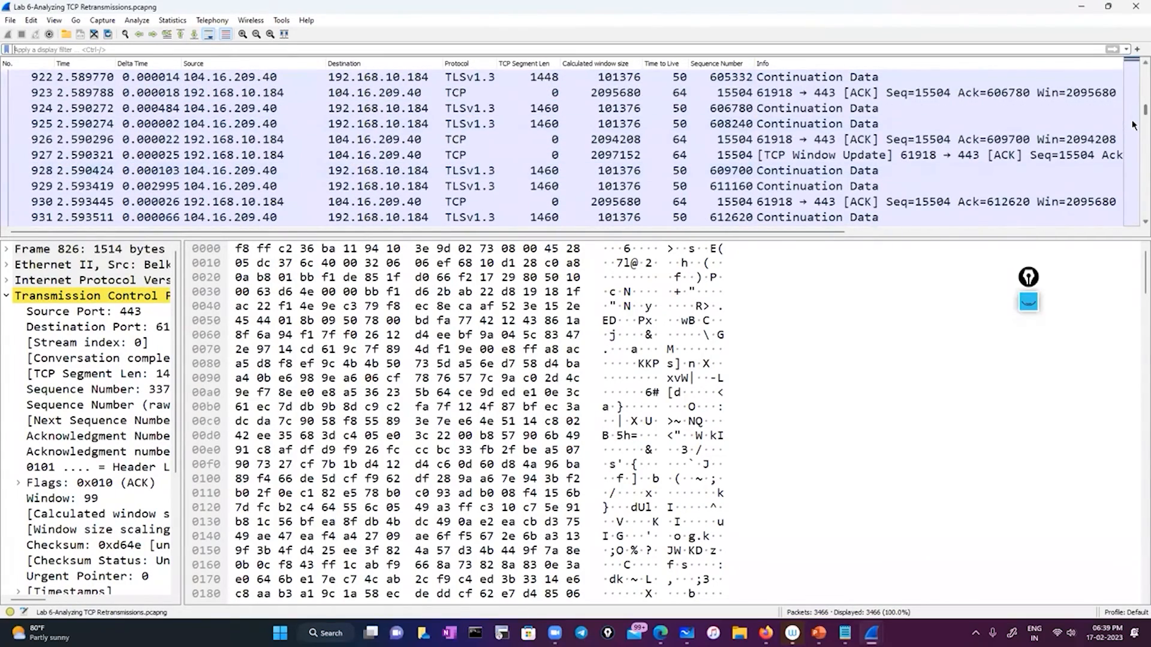
pyautogui.scroll(-20, 1133, 150)
pyautogui.scroll(-20, 1133, 207)
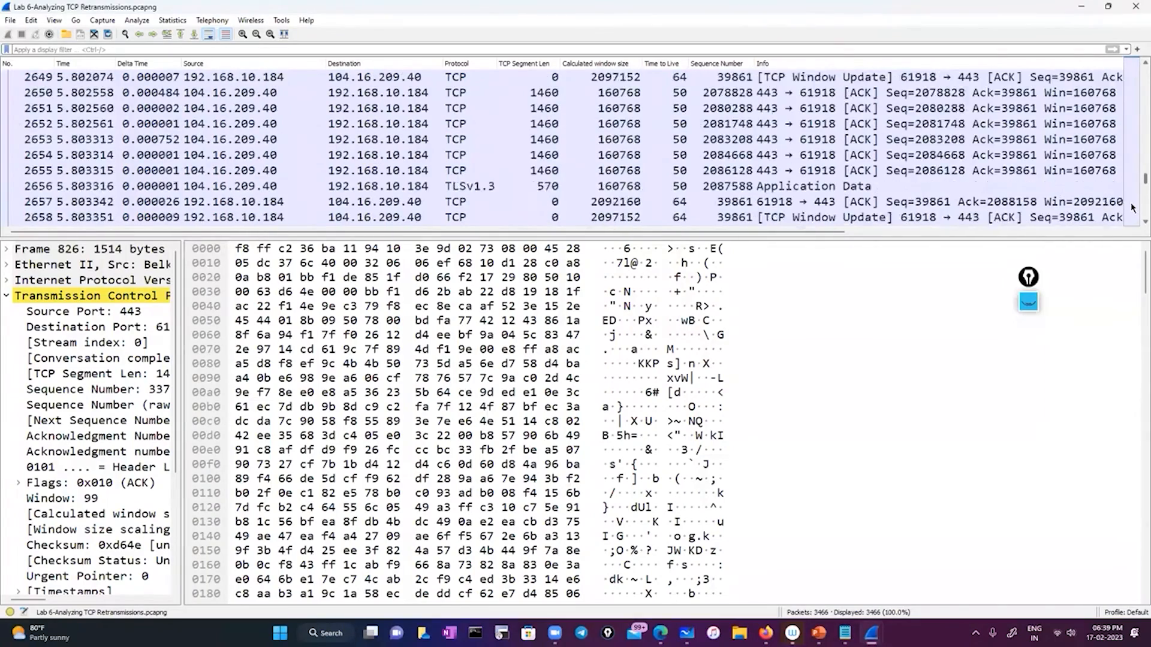
pyautogui.scroll(-18, 876, 174)
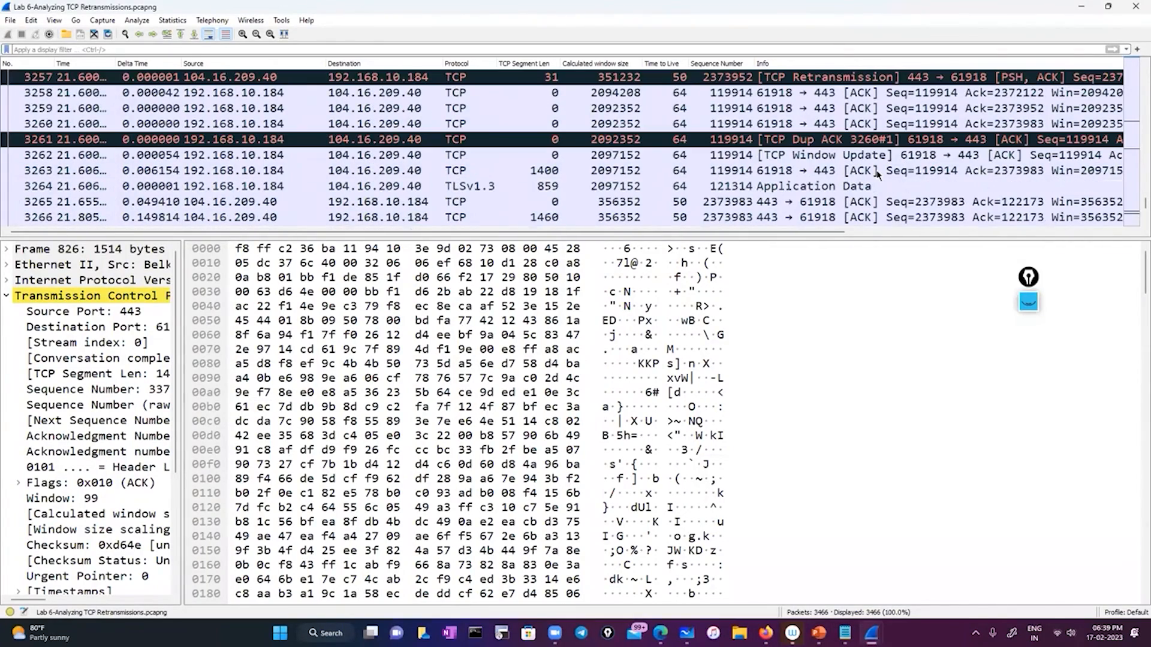
# Step: Apply a TCP conversation filter based on retransmission packet 3257
pyautogui.click(791, 78)
pyautogui.rightClick(792, 78)
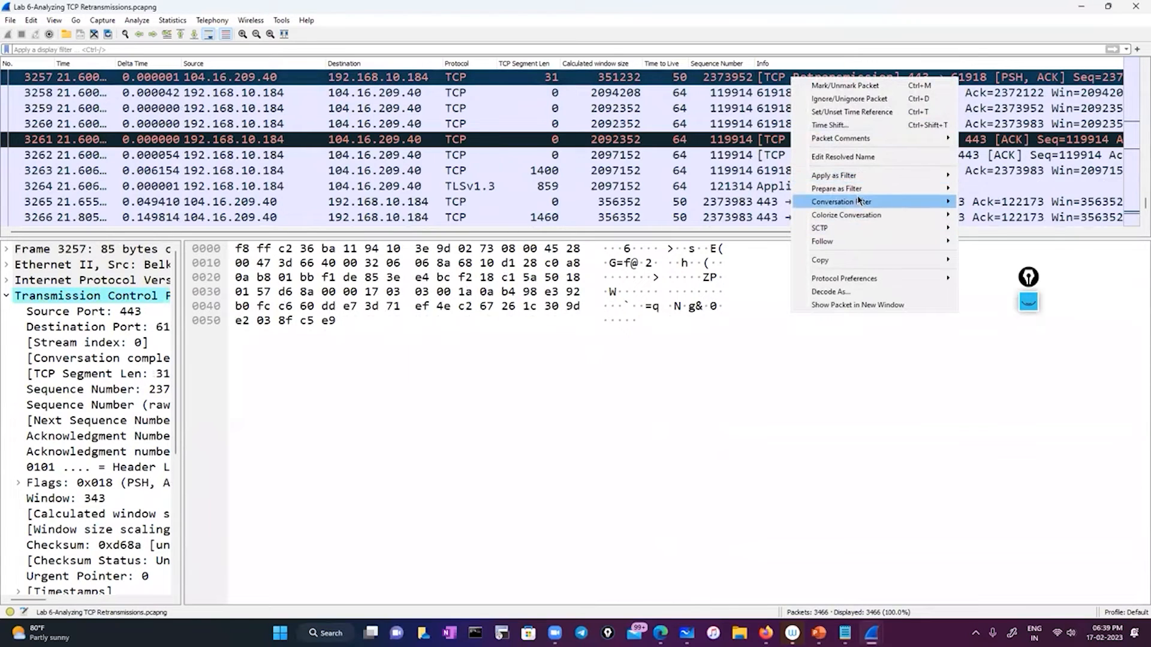
pyautogui.moveTo(865, 188)
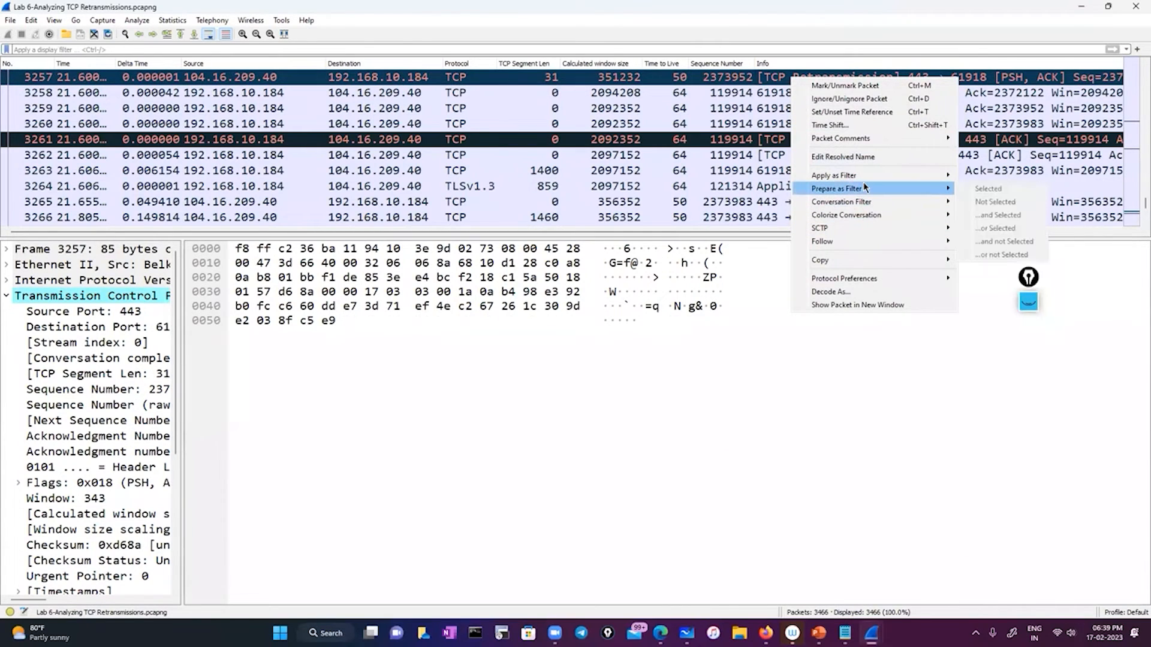
pyautogui.moveTo(856, 208)
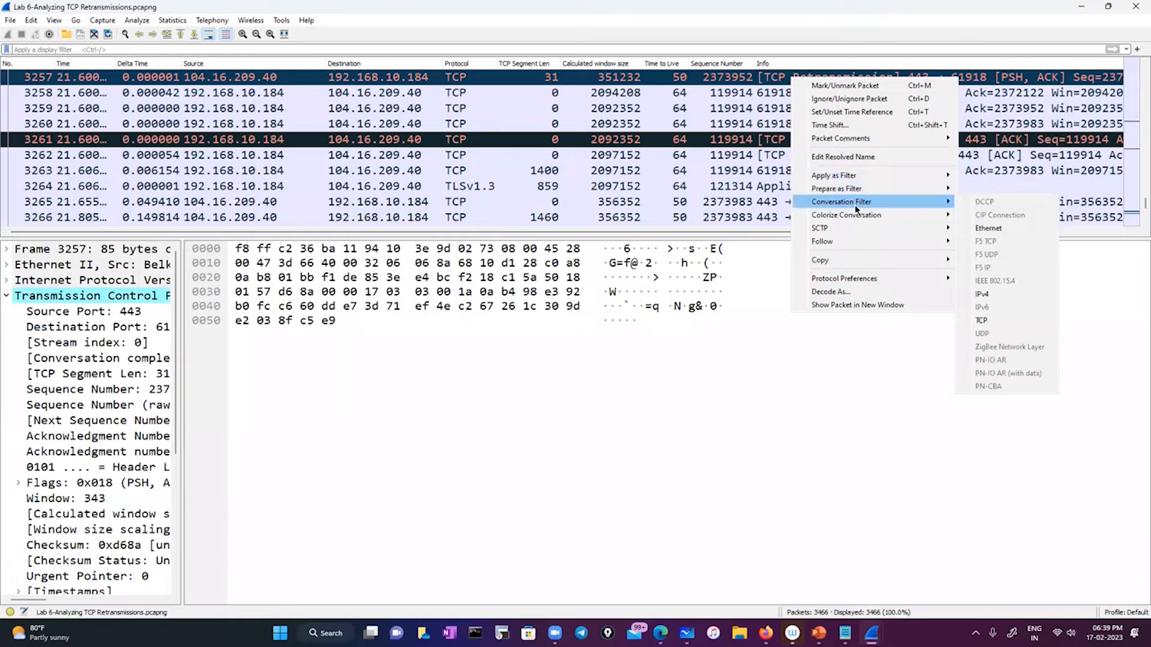
pyautogui.press('Return')
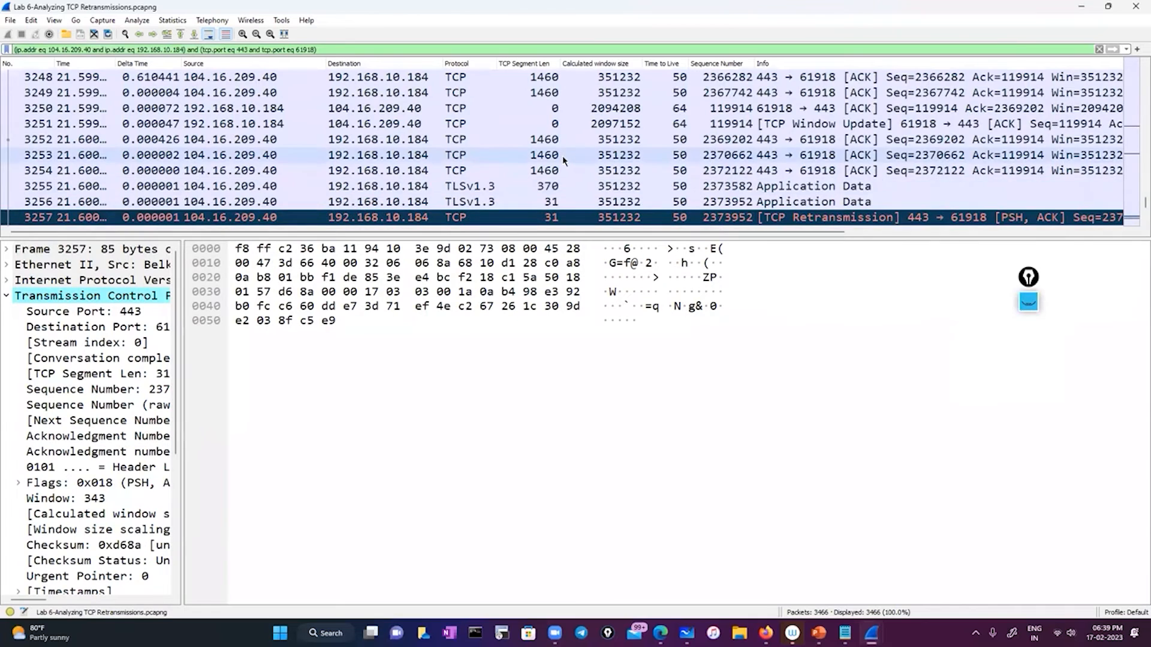
# Step: Look through the filtered conversation for the TCP fast retransmission and select packet 775
pyautogui.scroll(-17, 564, 160)
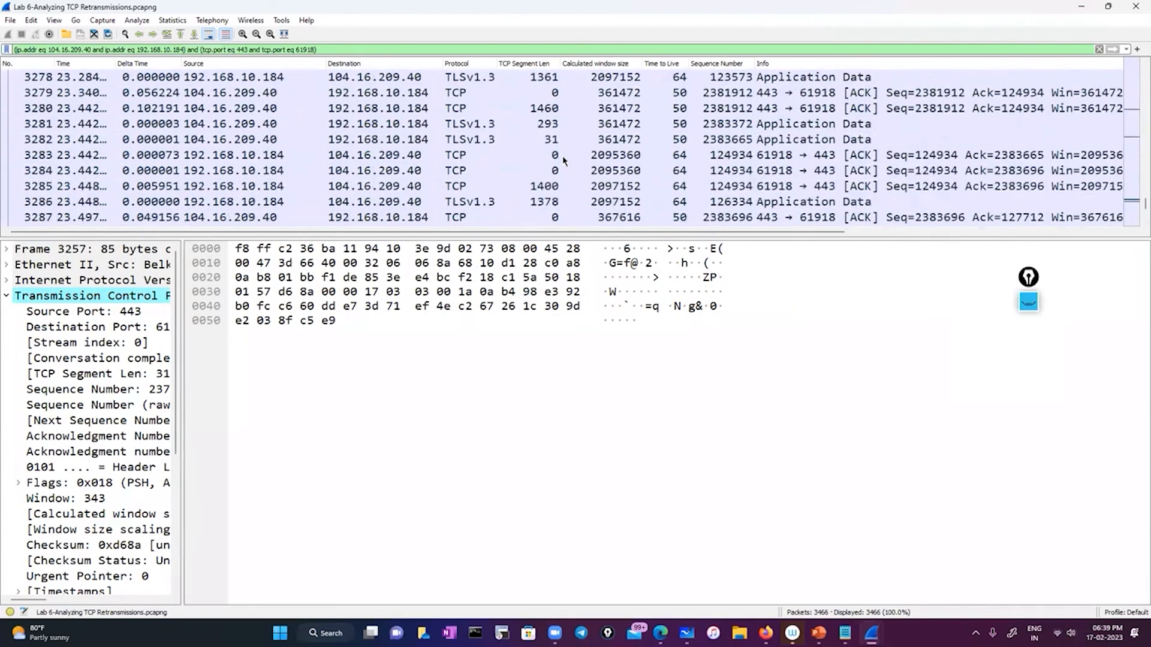
pyautogui.scroll(20, 1134, 207)
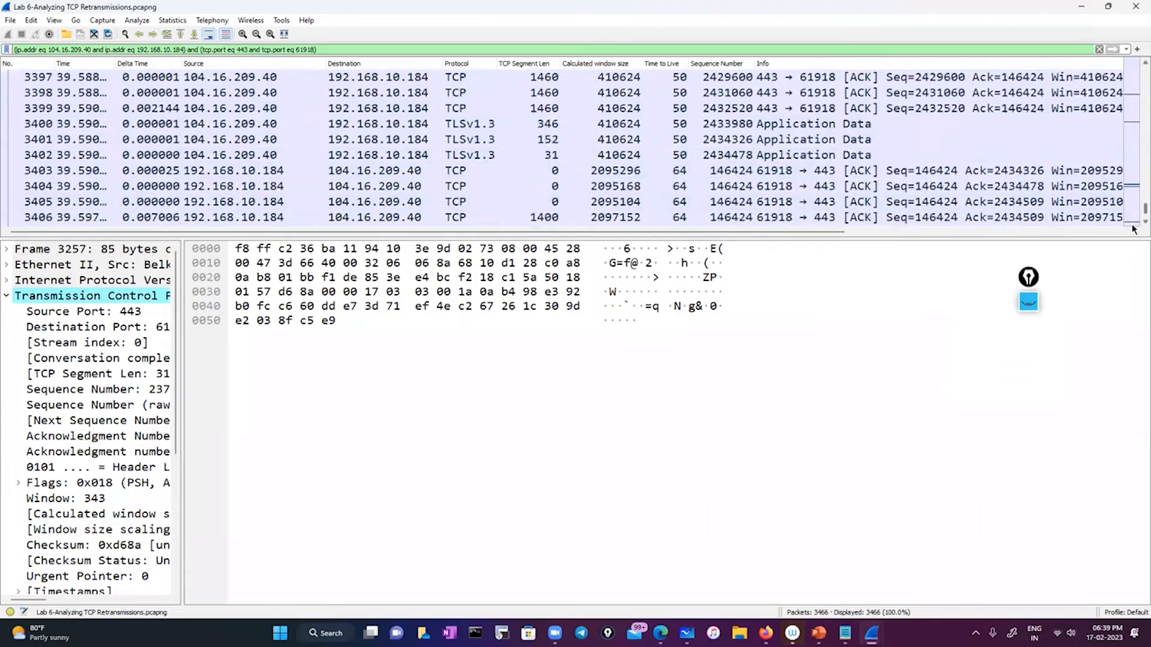
pyautogui.scroll(20, 1123, 110)
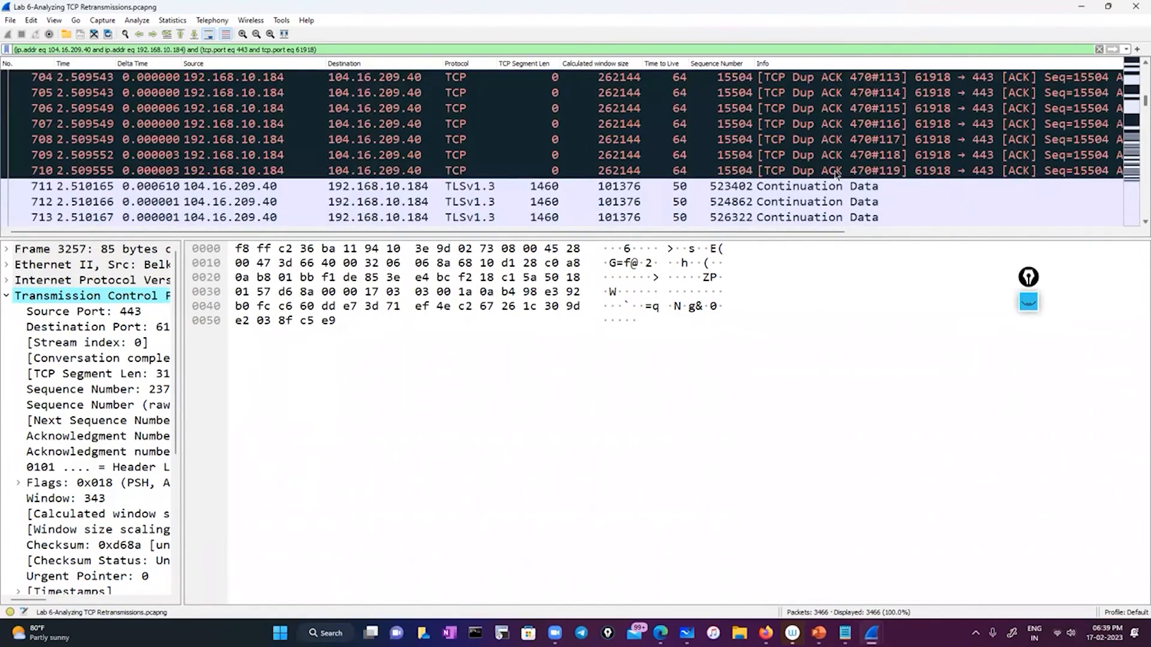
pyautogui.scroll(-13, 836, 174)
pyautogui.scroll(4, 836, 174)
pyautogui.scroll(-1, 836, 174)
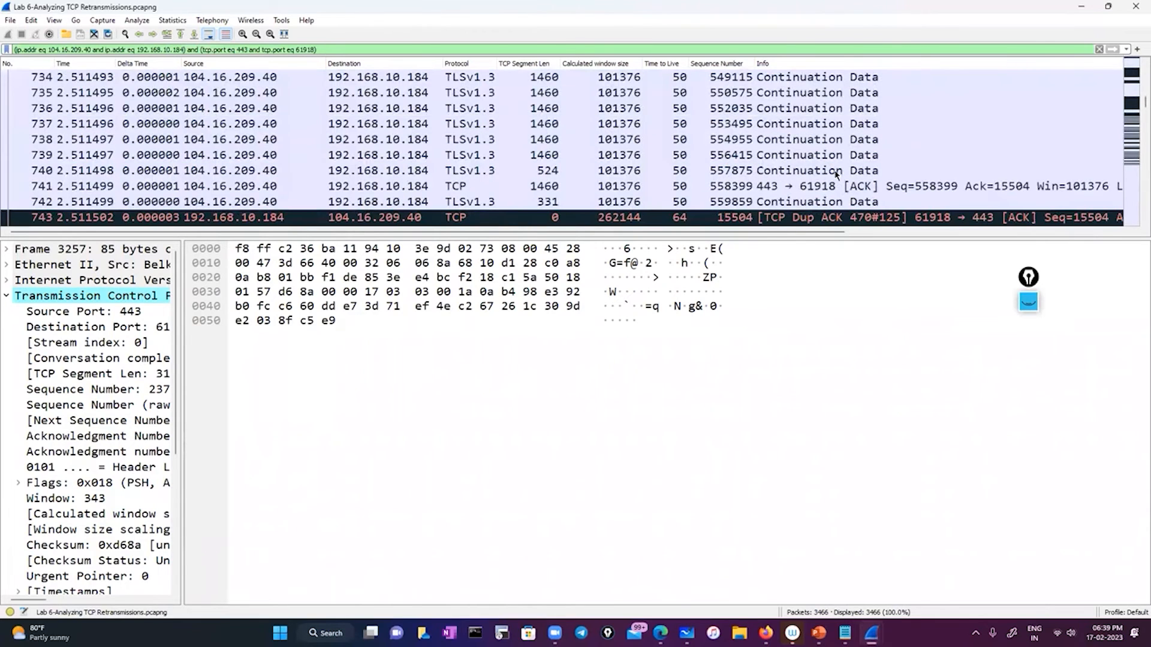
pyautogui.scroll(-13, 836, 174)
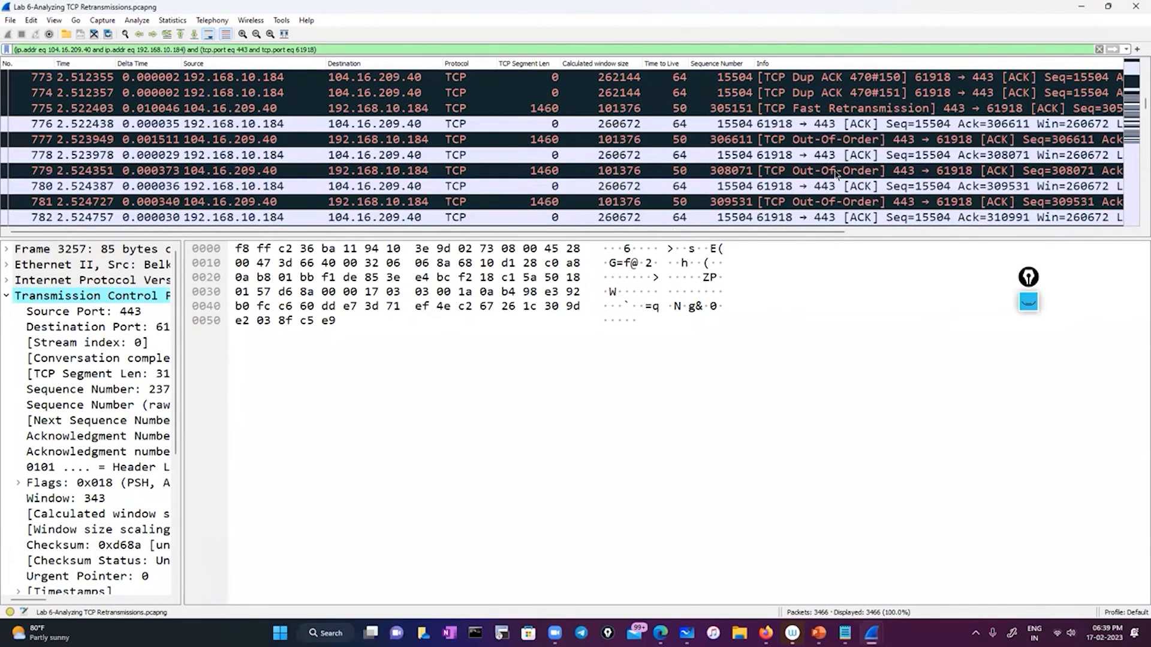
pyautogui.scroll(1, 838, 174)
pyautogui.click(778, 154)
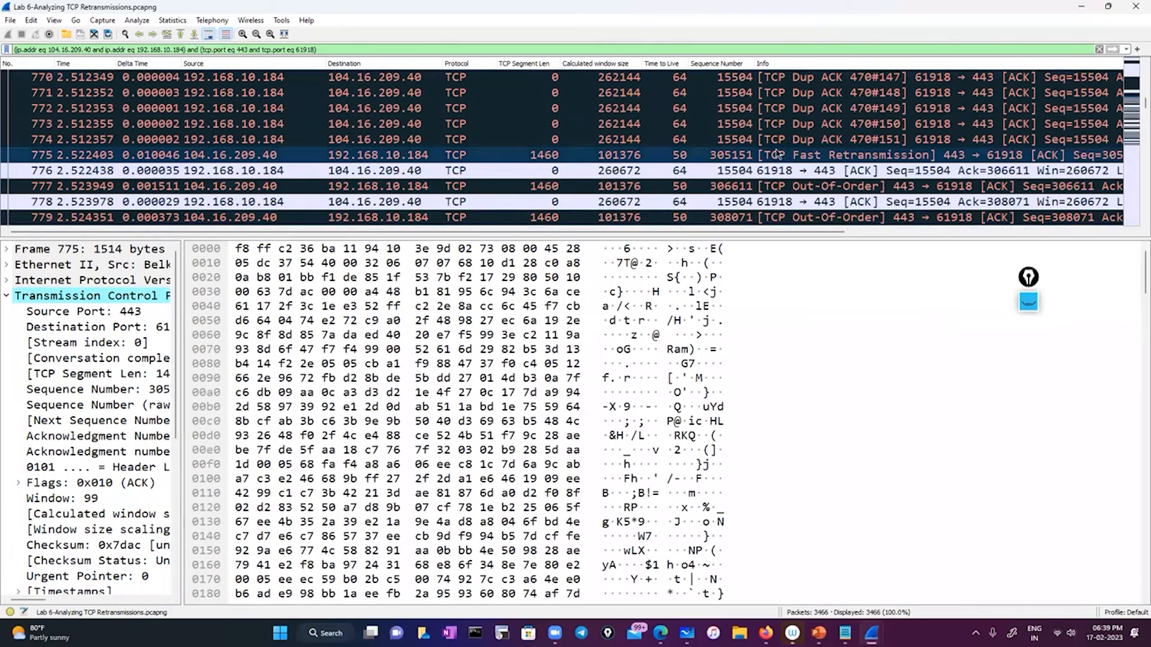
# Step: Examine the duplicate ACKs just before the fast retransmission and select packet 772
pyautogui.scroll(1, 778, 155)
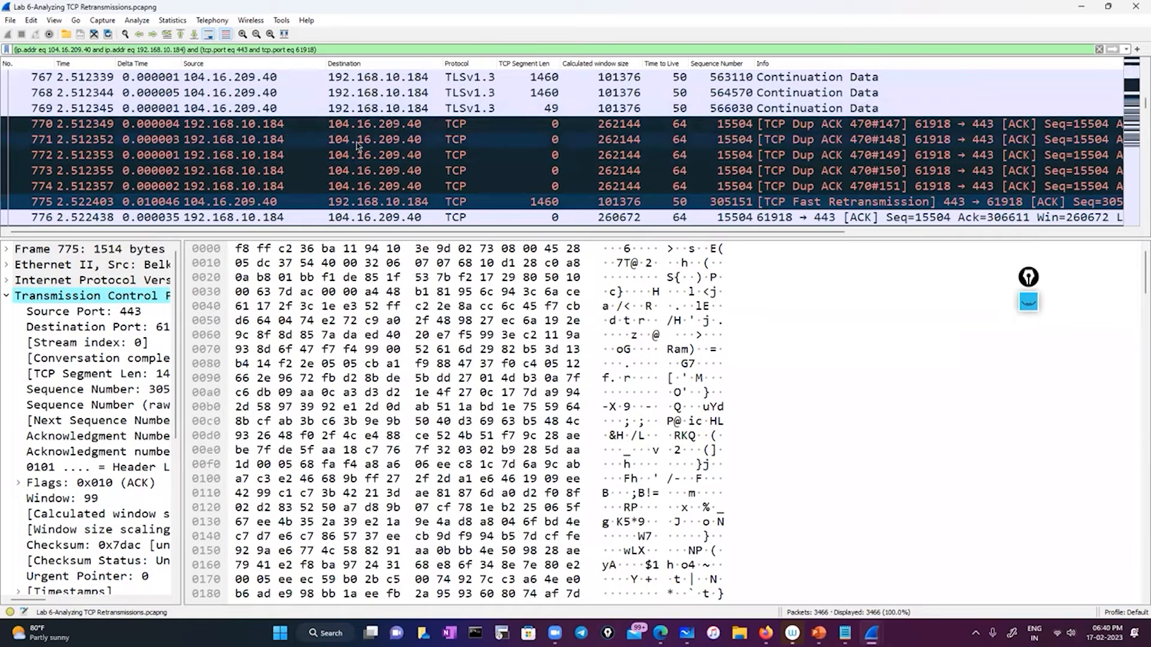
pyautogui.click(628, 397)
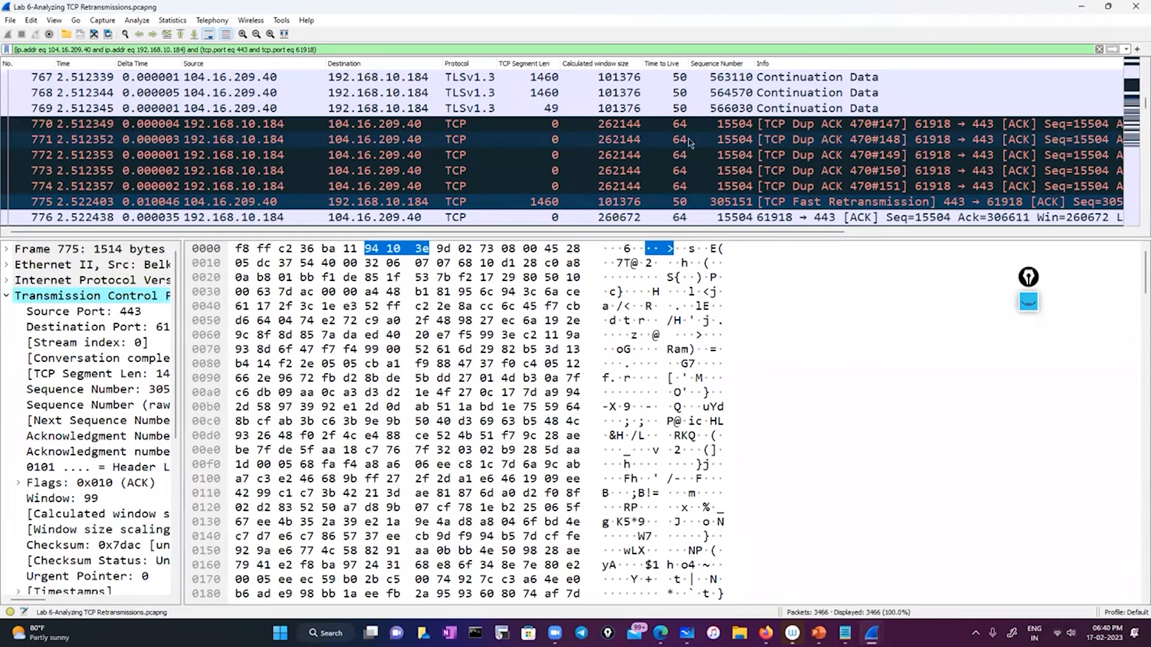
pyautogui.click(456, 154)
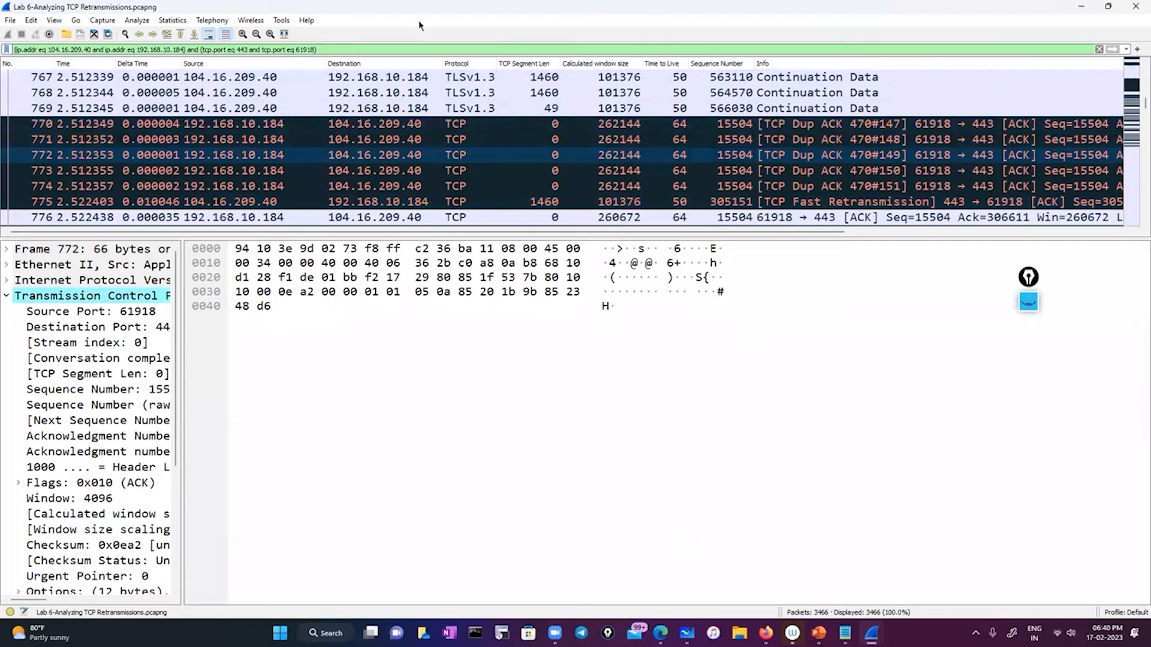
# Step: Open the screen annotation tools and choose the pen for writing over the capture
pyautogui.click(1028, 303)
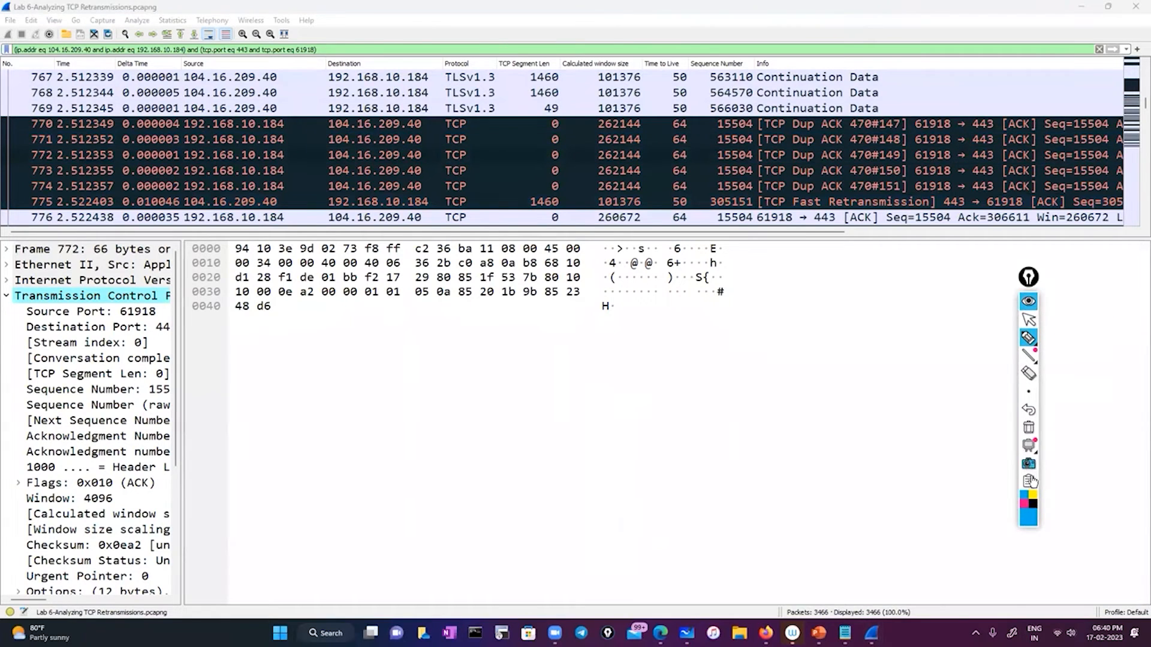
pyautogui.moveTo(1029, 341)
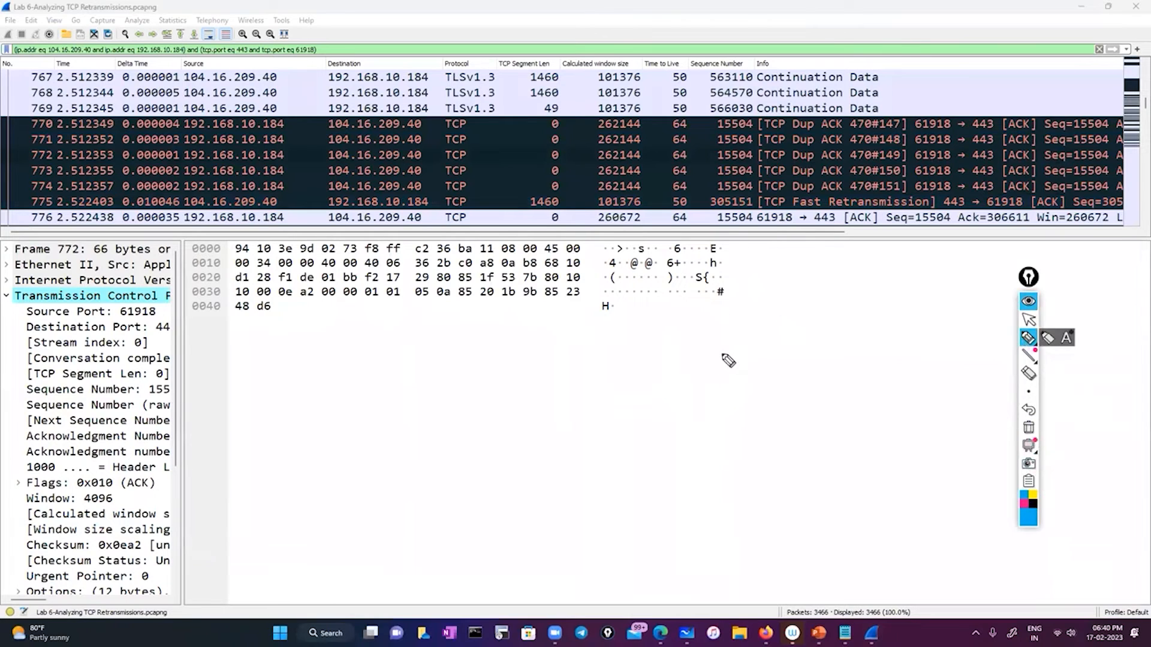
pyautogui.moveTo(647, 390)
pyautogui.mouseDown()
pyautogui.moveTo(638, 408)
pyautogui.moveTo(705, 381)
pyautogui.mouseUp()
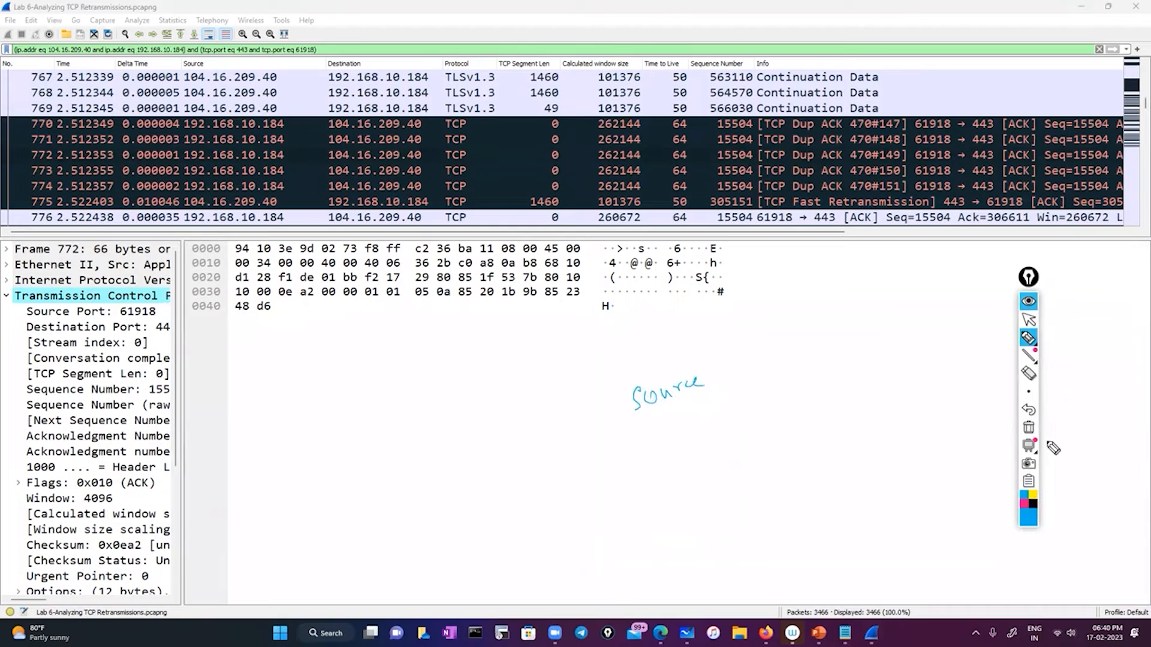
pyautogui.click(1030, 394)
pyautogui.click(1065, 393)
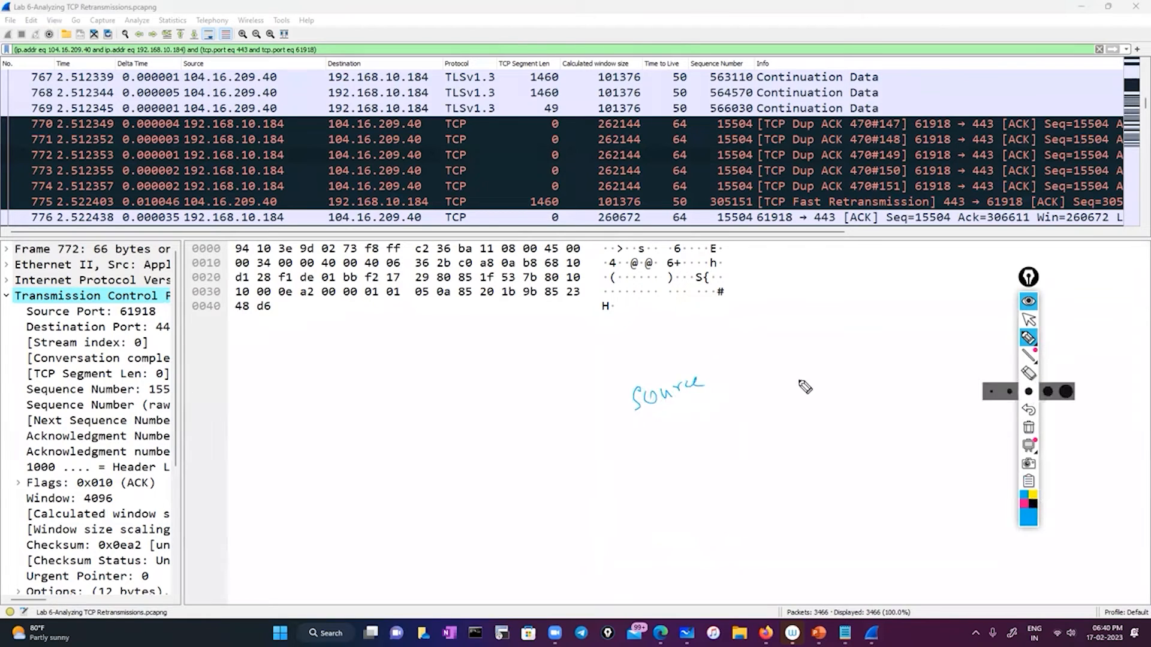
pyautogui.moveTo(708, 382); pyautogui.dragTo(738, 375)
pyautogui.moveTo(664, 458)
pyautogui.mouseDown()
pyautogui.moveTo(659, 432)
pyautogui.moveTo(670, 463)
pyautogui.moveTo(672, 450)
pyautogui.mouseUp()
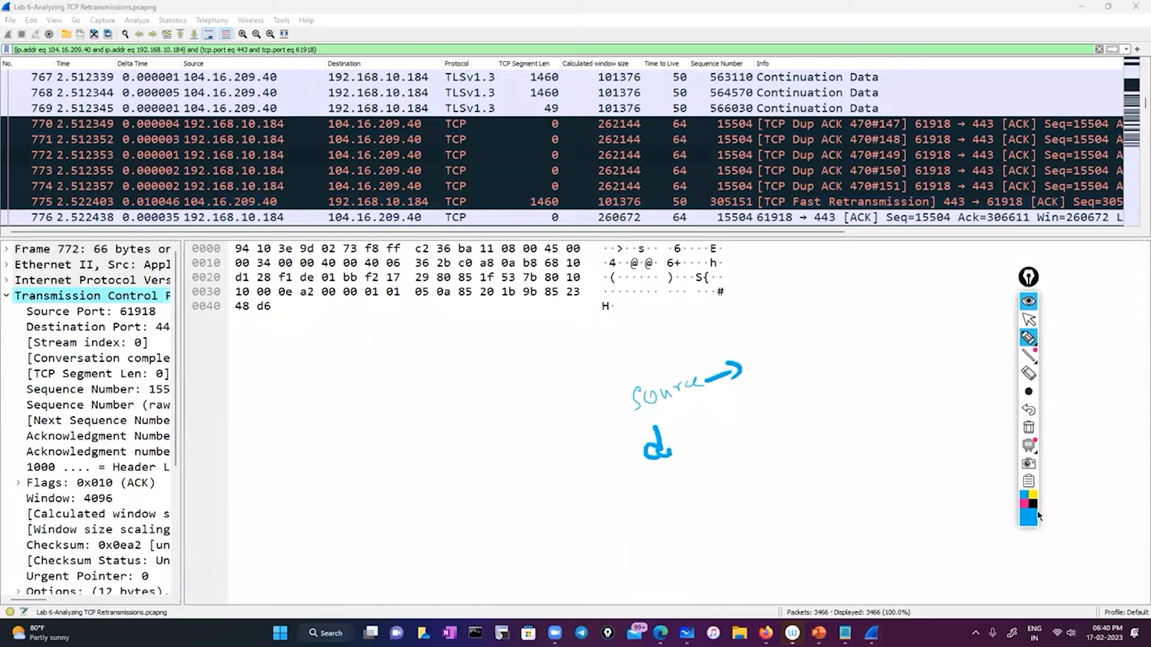
pyautogui.click(1029, 429)
# Step: Set the pen colour to black and handwrite "Source" and "Destination" over the empty area below the packet list
pyautogui.moveTo(1031, 392)
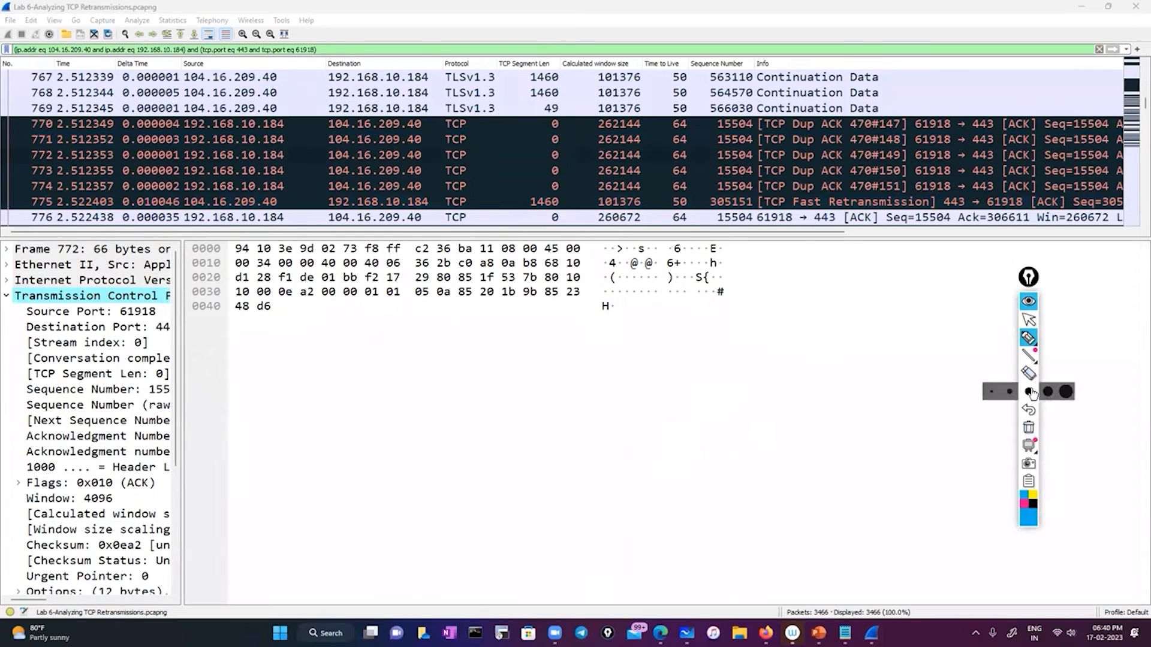
pyautogui.click(1033, 505)
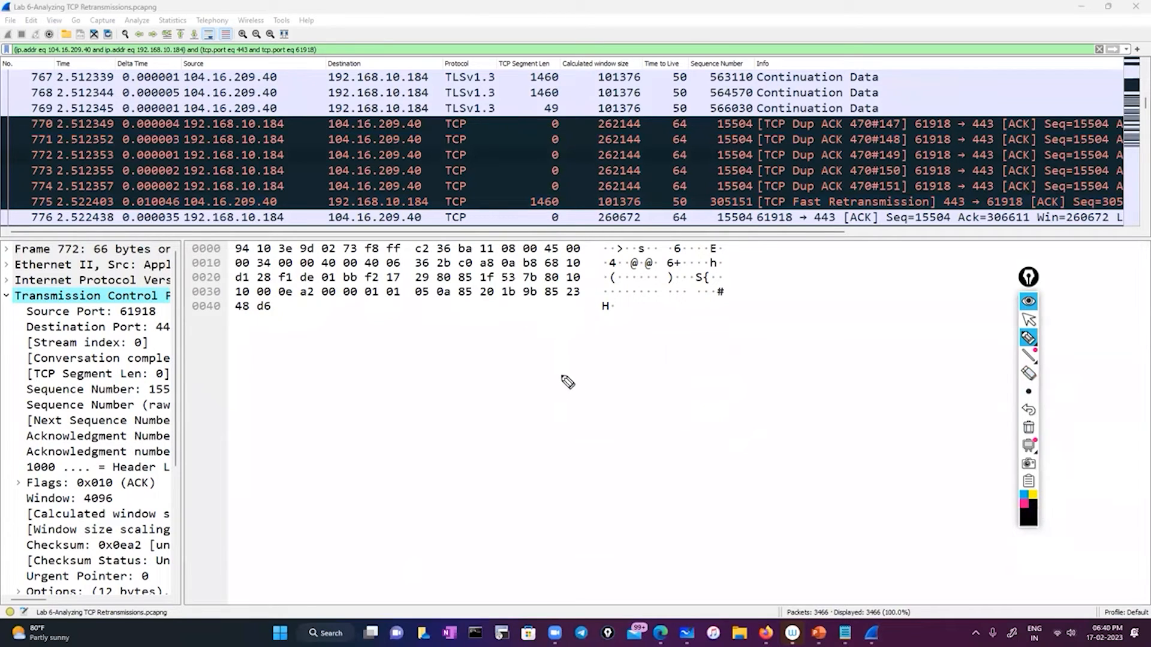
pyautogui.moveTo(566, 373)
pyautogui.mouseDown()
pyautogui.moveTo(567, 382)
pyautogui.moveTo(622, 355)
pyautogui.mouseUp()
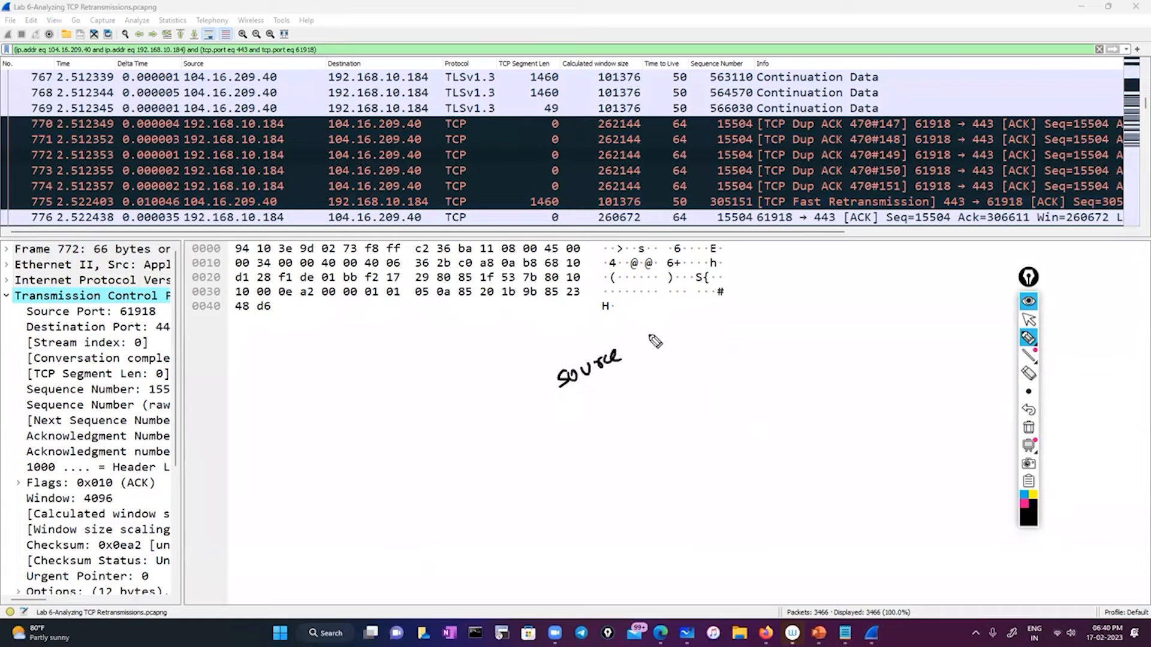
pyautogui.moveTo(755, 323)
pyautogui.mouseDown()
pyautogui.moveTo(779, 328)
pyautogui.moveTo(859, 283)
pyautogui.moveTo(878, 287)
pyautogui.mouseUp()
# Step: Draw the three handshake arrows between source and destination, labelled SYN, SYN/ACK and ACK
pyautogui.moveTo(661, 411); pyautogui.dragTo(767, 373)
pyautogui.moveTo(749, 367); pyautogui.dragTo(751, 385)
pyautogui.moveTo(679, 379)
pyautogui.mouseDown()
pyautogui.moveTo(669, 388)
pyautogui.moveTo(713, 377)
pyautogui.moveTo(670, 442)
pyautogui.moveTo(722, 401)
pyautogui.moveTo(801, 371)
pyautogui.mouseUp()
pyautogui.moveTo(685, 455); pyautogui.dragTo(804, 415)
pyautogui.moveTo(792, 409)
pyautogui.mouseDown()
pyautogui.moveTo(814, 414)
pyautogui.moveTo(801, 427)
pyautogui.mouseUp()
pyautogui.moveTo(734, 463)
pyautogui.mouseDown()
pyautogui.moveTo(743, 447)
pyautogui.moveTo(751, 462)
pyautogui.moveTo(769, 445)
pyautogui.mouseUp()
pyautogui.moveTo(771, 446); pyautogui.dragTo(784, 436)
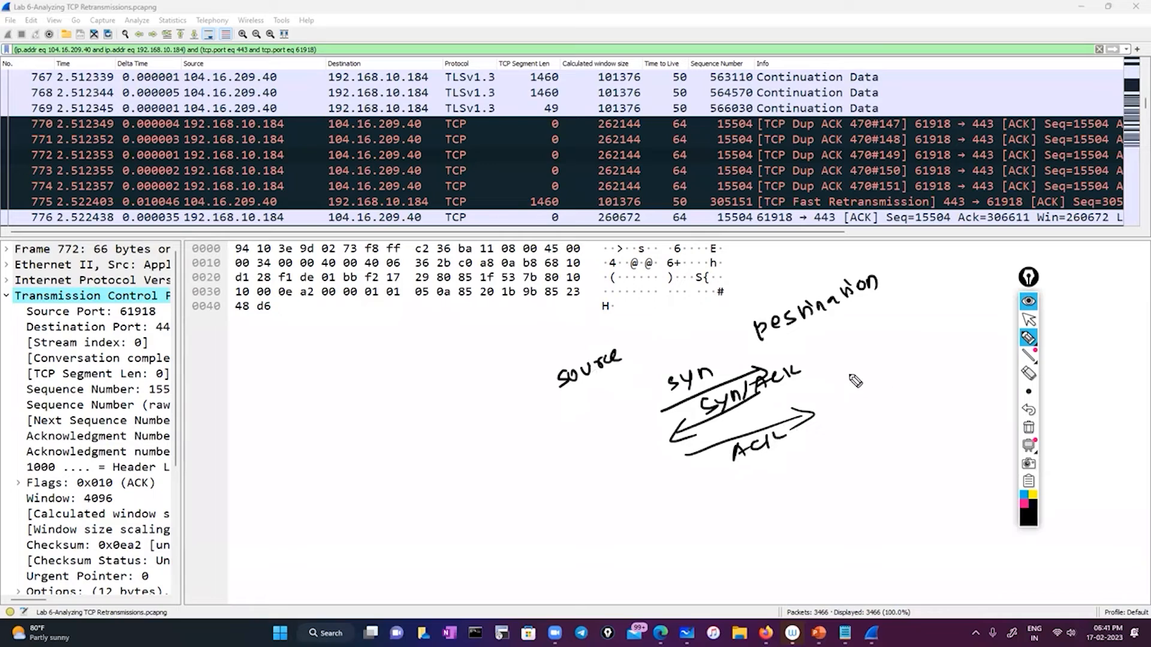
# Step: Draw an arrow beside the handshake sketch and write "Established" after it
pyautogui.moveTo(849, 375)
pyautogui.mouseDown()
pyautogui.moveTo(906, 376)
pyautogui.moveTo(903, 366)
pyautogui.mouseUp()
pyautogui.moveTo(917, 359)
pyautogui.mouseDown()
pyautogui.moveTo(907, 375)
pyautogui.moveTo(922, 373)
pyautogui.mouseUp()
pyautogui.moveTo(917, 362); pyautogui.dragTo(939, 372)
pyautogui.moveTo(943, 350); pyautogui.dragTo(955, 368)
pyautogui.moveTo(964, 358)
pyautogui.mouseDown()
pyautogui.moveTo(959, 370)
pyautogui.moveTo(968, 365)
pyautogui.mouseUp()
pyautogui.moveTo(963, 354); pyautogui.dragTo(989, 354)
pyautogui.moveTo(1000, 333); pyautogui.dragTo(998, 358)
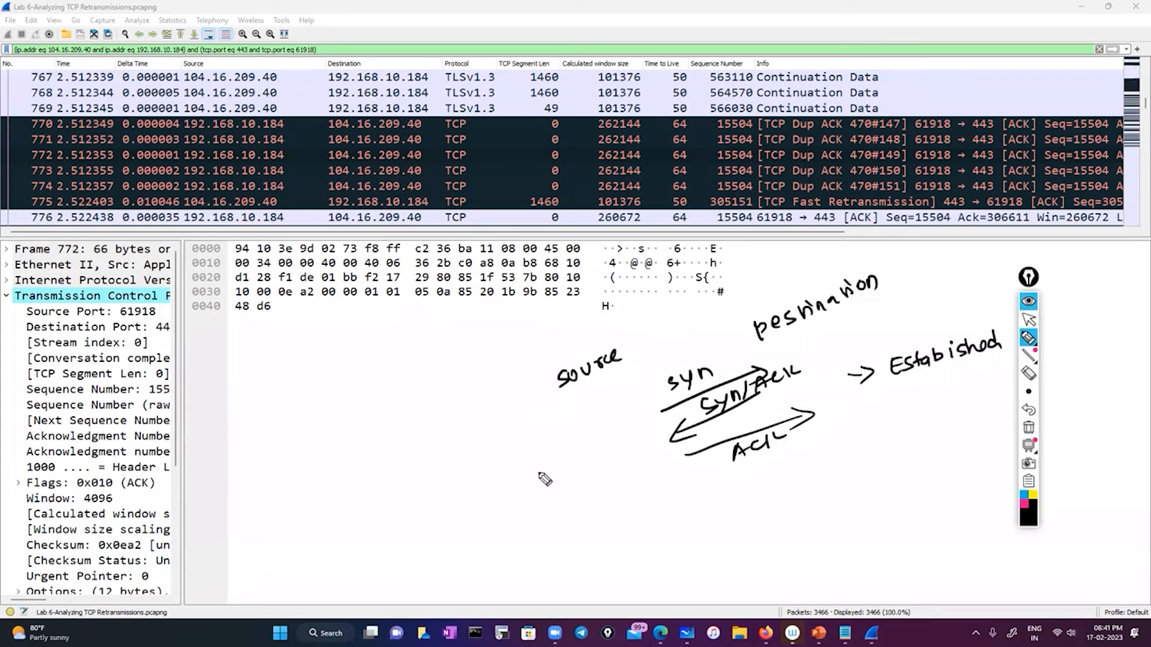
# Step: Draw two arrows below the word "Source" and label them "Payload"
pyautogui.moveTo(538, 473); pyautogui.dragTo(589, 474)
pyautogui.moveTo(570, 464); pyautogui.dragTo(571, 487)
pyautogui.moveTo(527, 527); pyautogui.dragTo(576, 517)
pyautogui.moveTo(560, 509); pyautogui.dragTo(563, 528)
pyautogui.moveTo(458, 505)
pyautogui.mouseDown()
pyautogui.moveTo(460, 524)
pyautogui.moveTo(496, 498)
pyautogui.moveTo(491, 522)
pyautogui.mouseUp()
pyautogui.moveTo(514, 495); pyautogui.dragTo(512, 510)
pyautogui.moveTo(516, 495); pyautogui.dragTo(542, 503)
pyautogui.moveTo(551, 487)
pyautogui.mouseDown()
pyautogui.moveTo(550, 504)
pyautogui.moveTo(567, 499)
pyautogui.mouseUp()
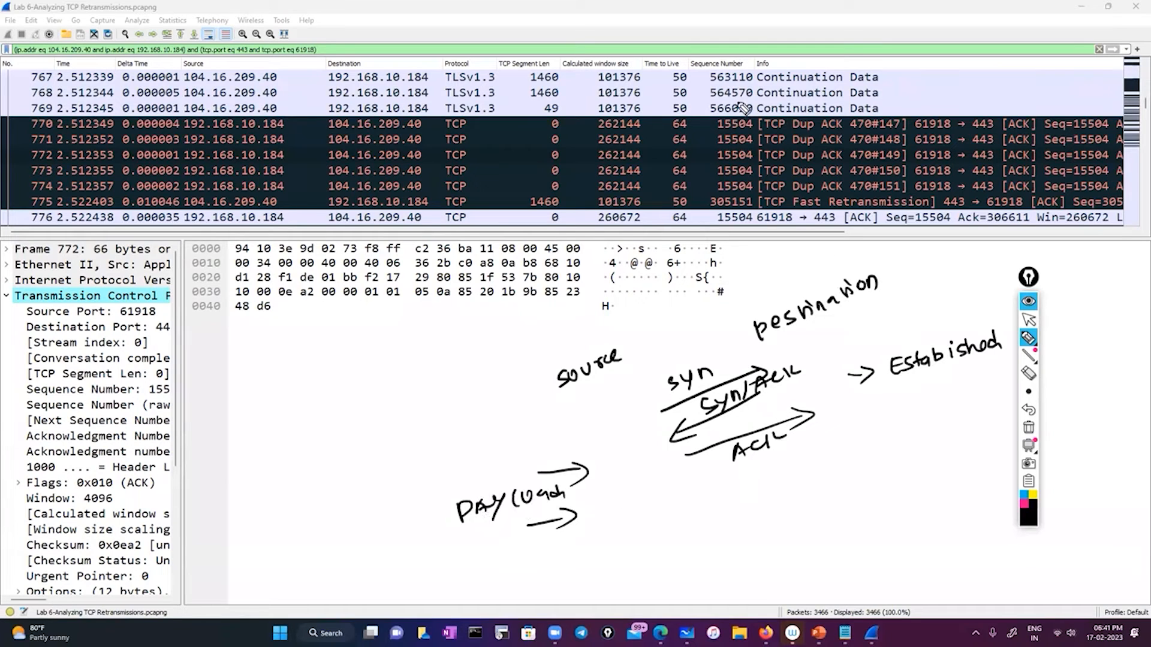
# Step: Write "TCP DUP/Retransmission" beneath the handshake arrows
pyautogui.moveTo(652, 495); pyautogui.dragTo(677, 493)
pyautogui.moveTo(662, 495)
pyautogui.mouseDown()
pyautogui.moveTo(656, 516)
pyautogui.moveTo(687, 505)
pyautogui.moveTo(716, 513)
pyautogui.mouseUp()
pyautogui.moveTo(715, 491)
pyautogui.mouseDown()
pyautogui.moveTo(718, 512)
pyautogui.moveTo(744, 491)
pyautogui.moveTo(760, 492)
pyautogui.moveTo(763, 513)
pyautogui.mouseUp()
pyautogui.moveTo(804, 473)
pyautogui.mouseDown()
pyautogui.moveTo(807, 489)
pyautogui.moveTo(852, 468)
pyautogui.moveTo(879, 471)
pyautogui.mouseUp()
pyautogui.moveTo(890, 456); pyautogui.dragTo(882, 473)
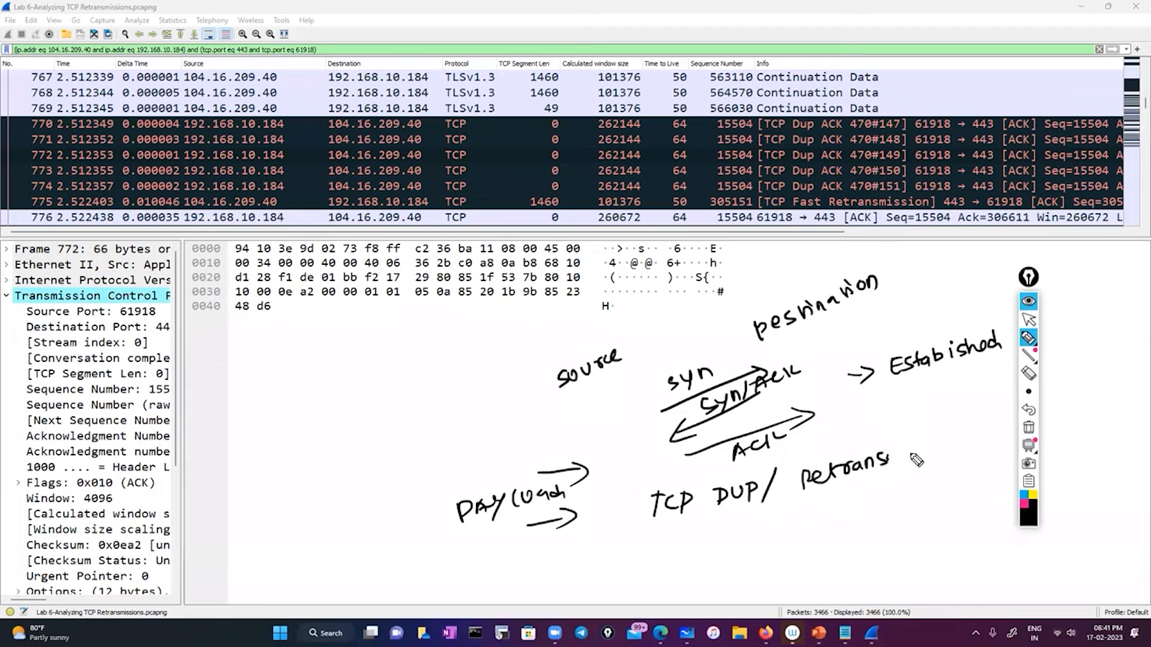
pyautogui.moveTo(899, 460); pyautogui.dragTo(967, 429)
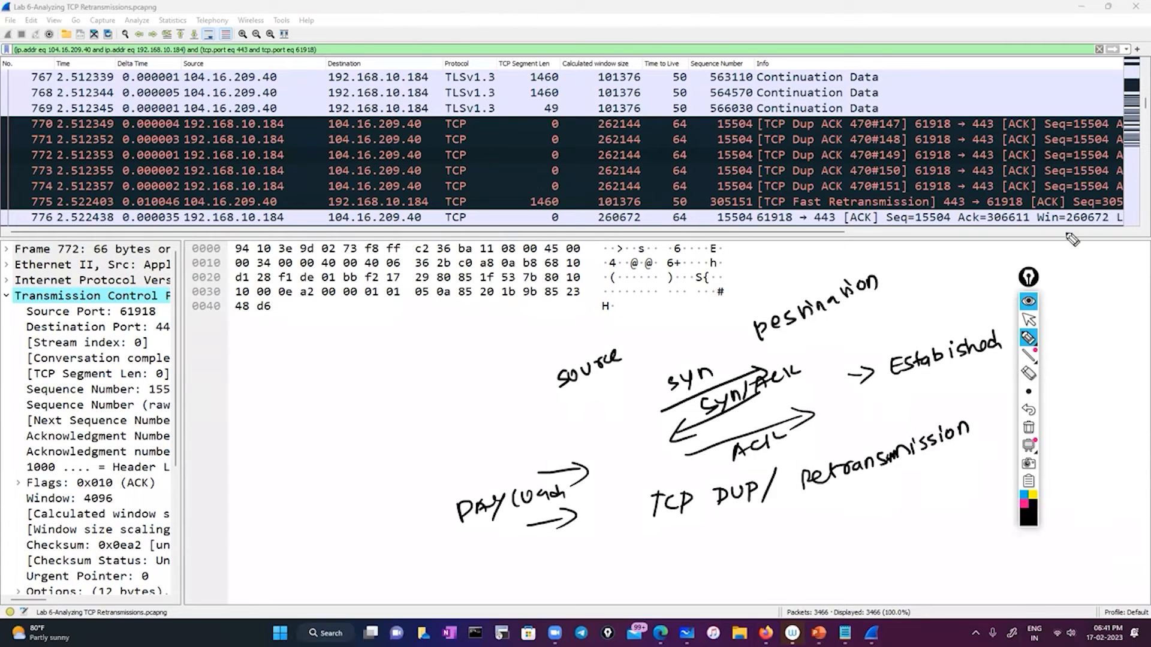
# Step: Return to the pointer and inspect fast retransmission packet 775 and out-of-order packet 777
pyautogui.click(1028, 320)
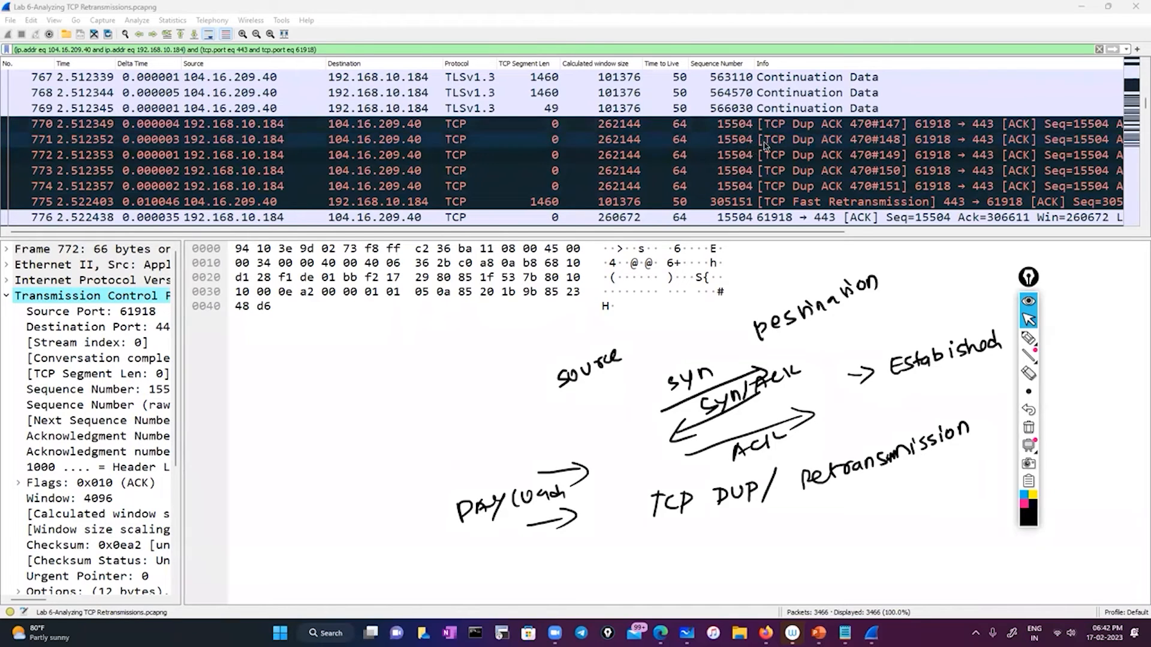
pyautogui.click(757, 205)
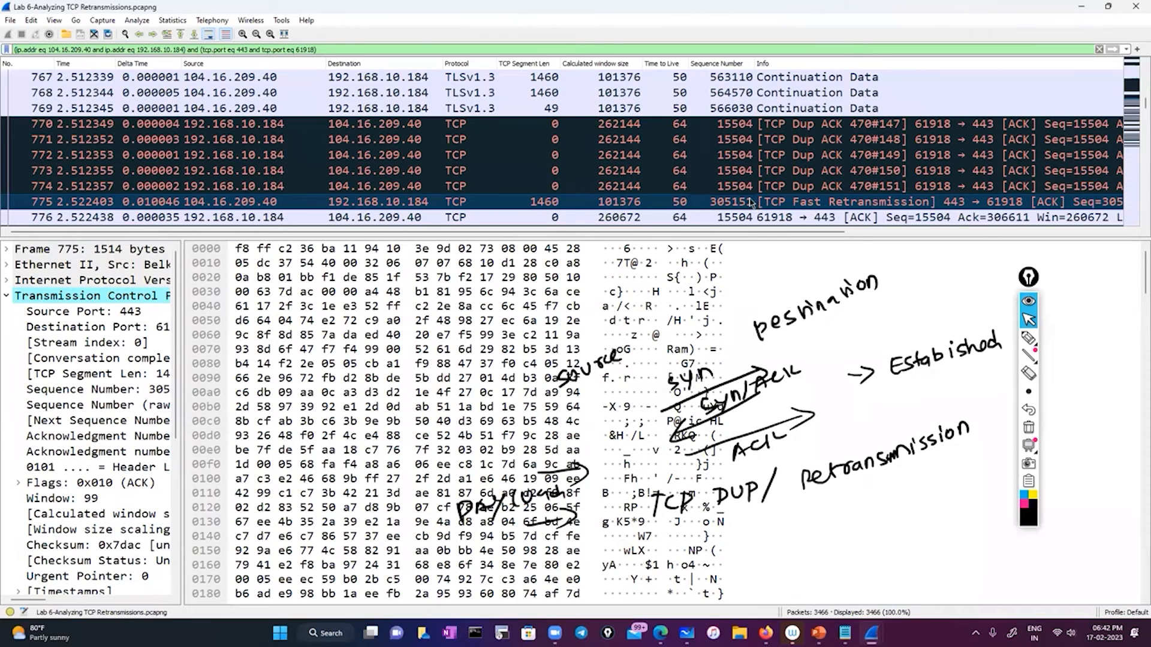
pyautogui.scroll(-1, 751, 204)
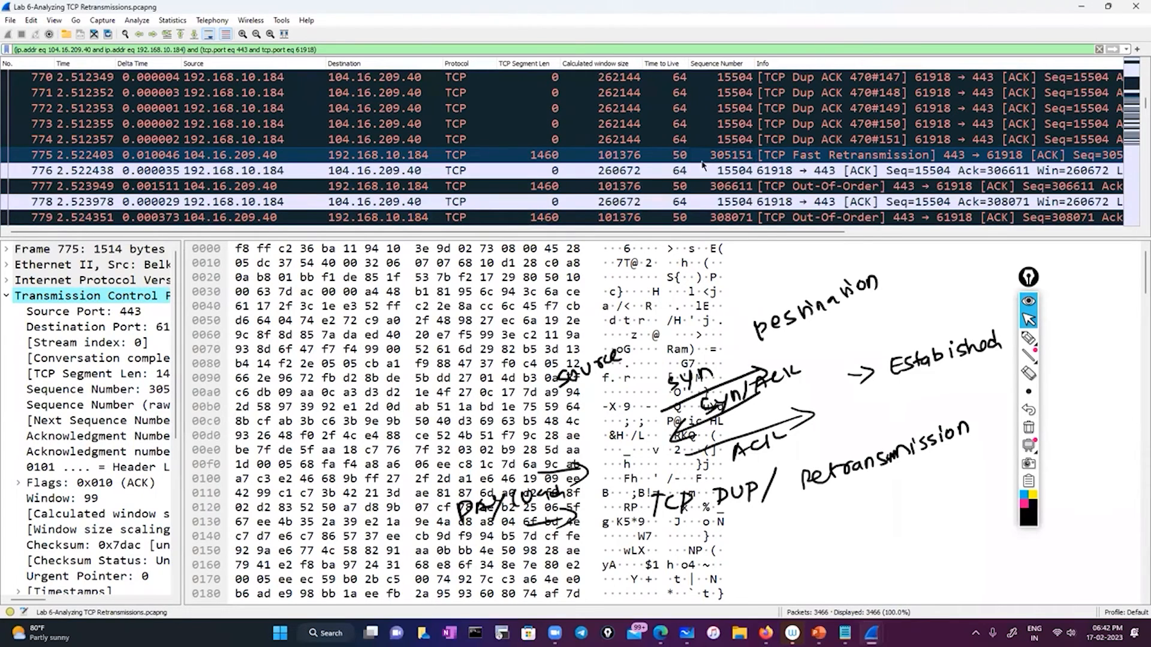
pyautogui.click(506, 186)
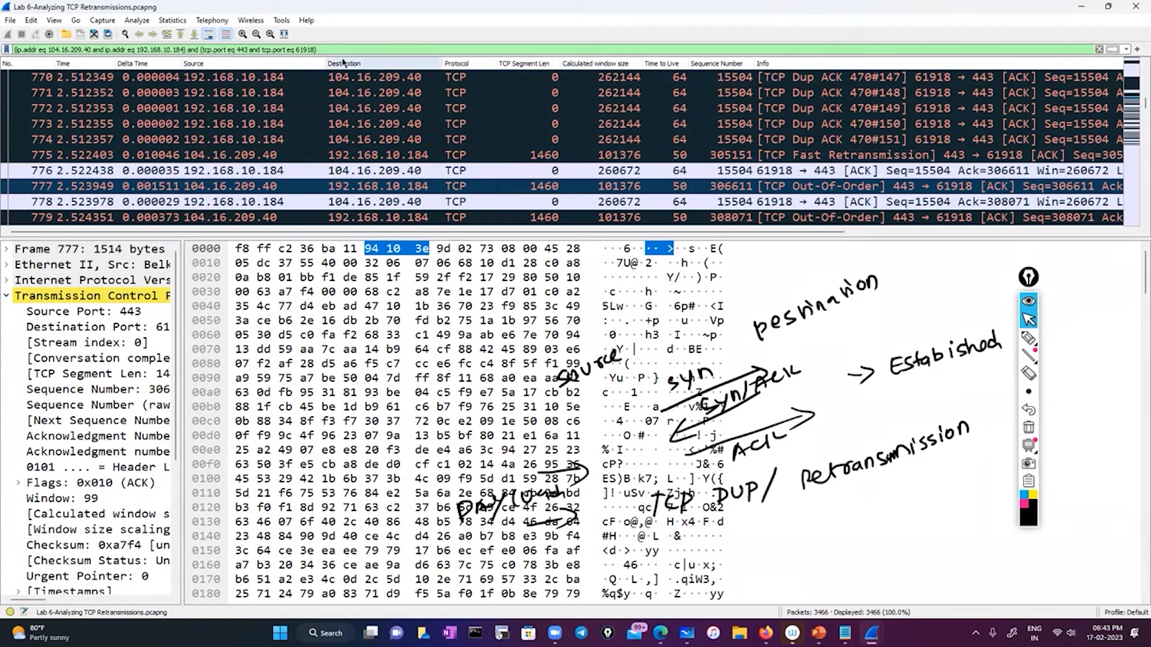
# Step: Highlight the IP address and TCP port parts of the conversation display filter to examine its syntax
pyautogui.moveTo(318, 49); pyautogui.dragTo(14, 49)
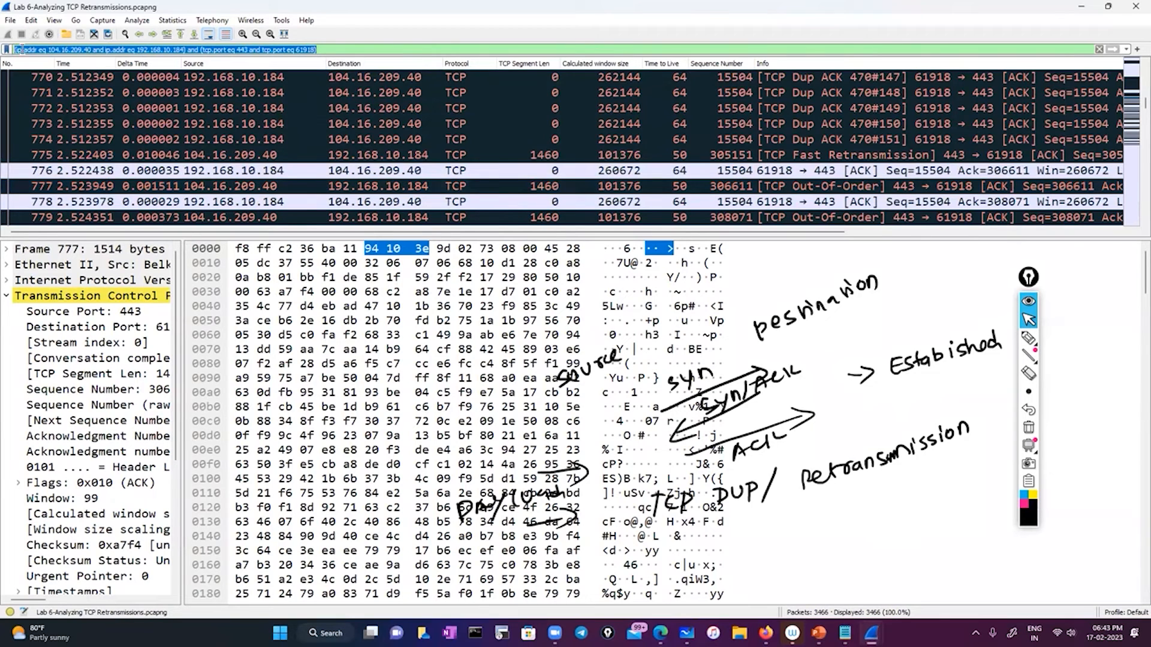
pyautogui.click(354, 49)
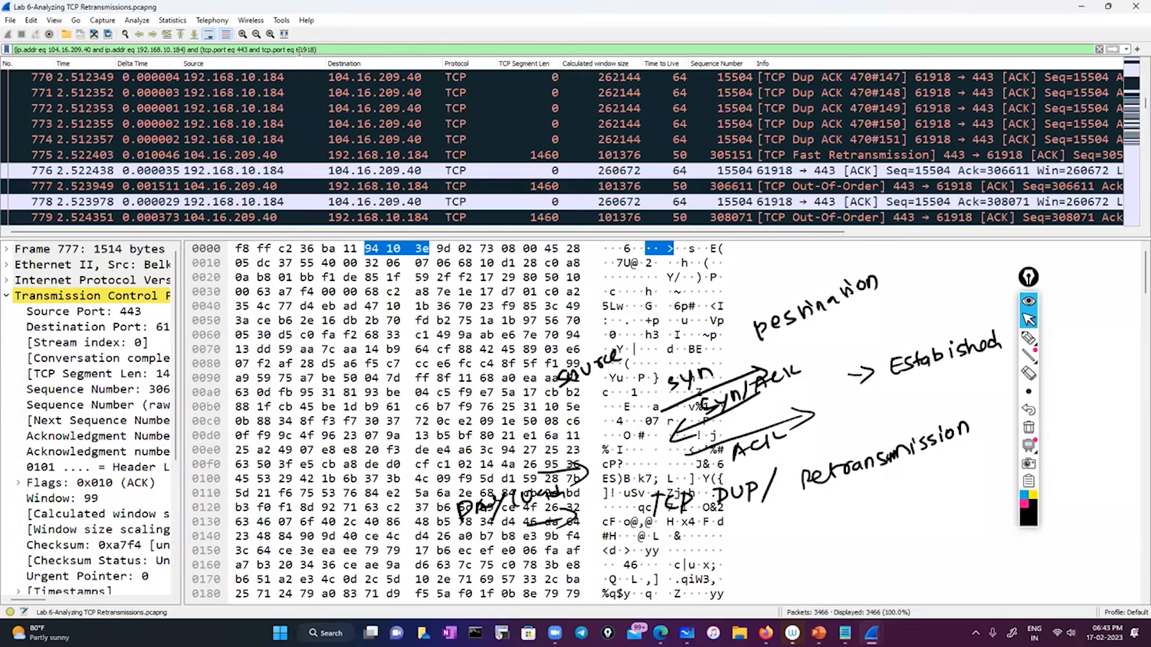
pyautogui.moveTo(299, 49); pyautogui.dragTo(317, 50)
pyautogui.doubleClick(246, 49)
pyautogui.moveTo(48, 50); pyautogui.dragTo(184, 51)
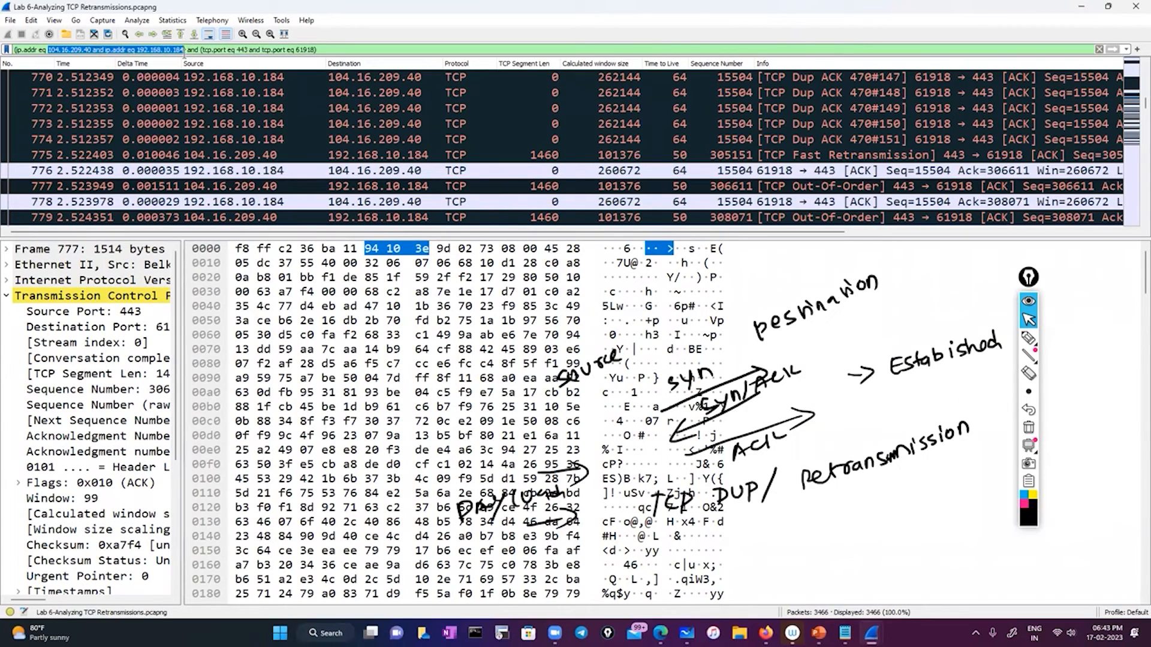
pyautogui.click(333, 50)
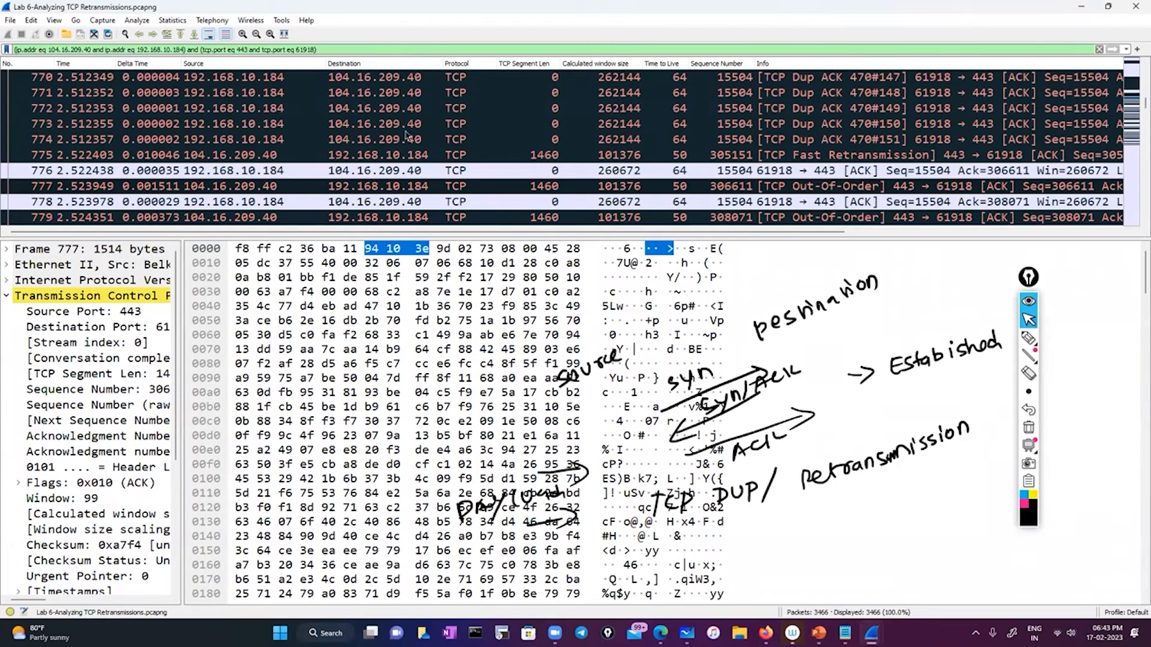
# Step: Show the conversation filter options for packet 776, then return to the display filter without applying one
pyautogui.click(473, 170)
pyautogui.rightClick(473, 170)
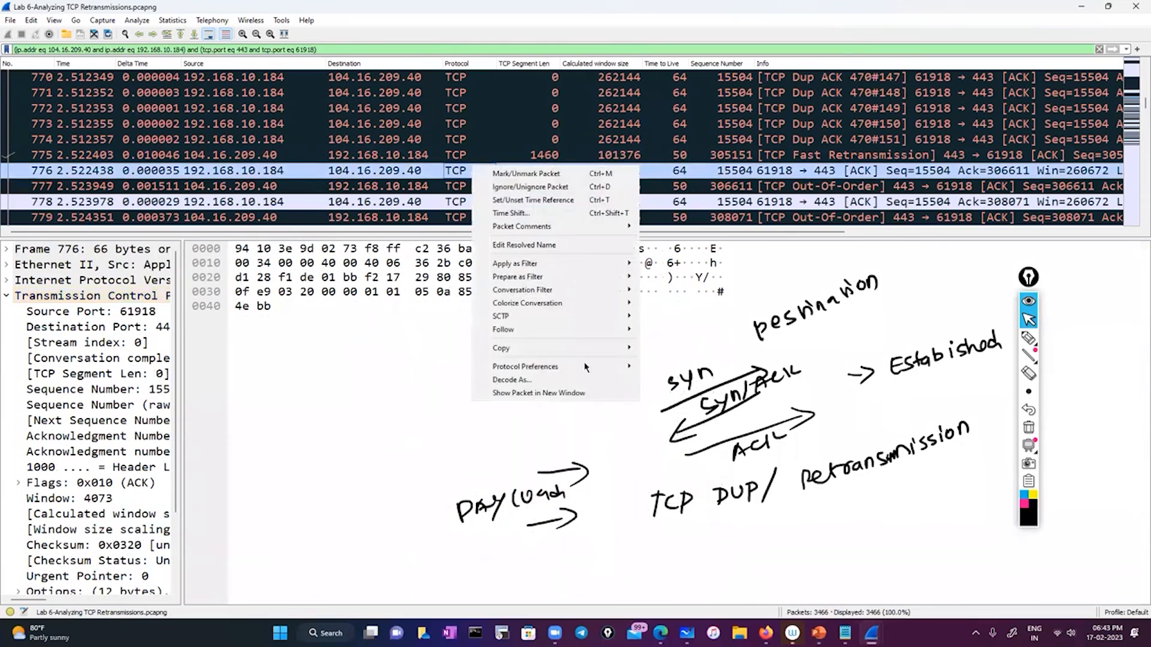
pyautogui.moveTo(574, 267)
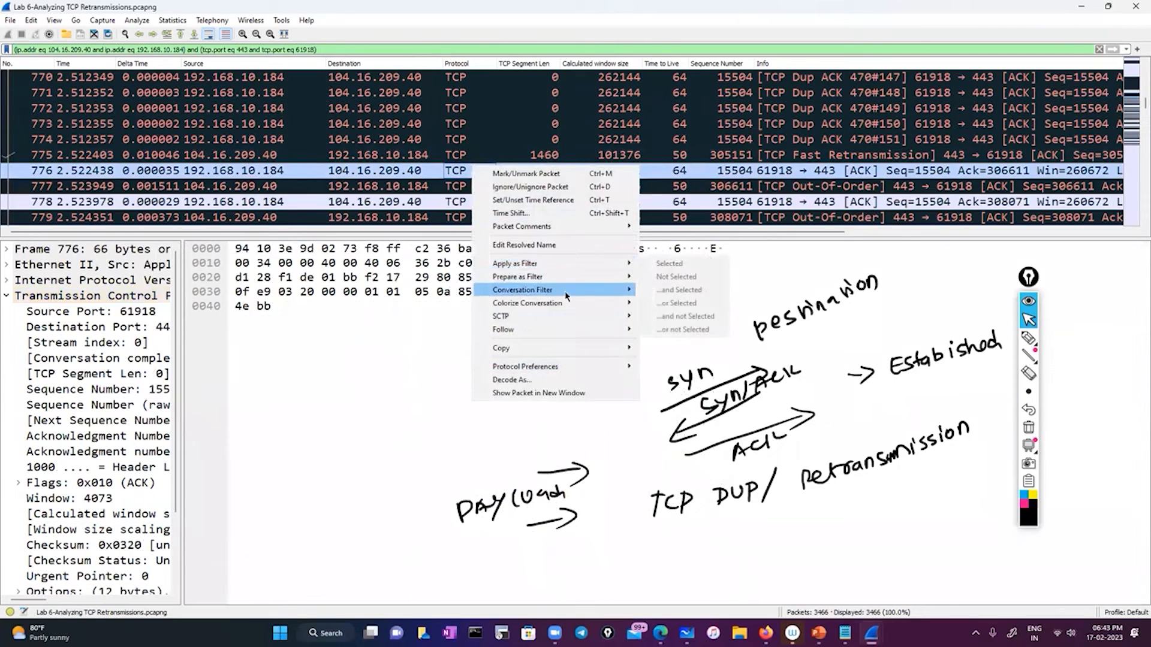
pyautogui.moveTo(564, 291)
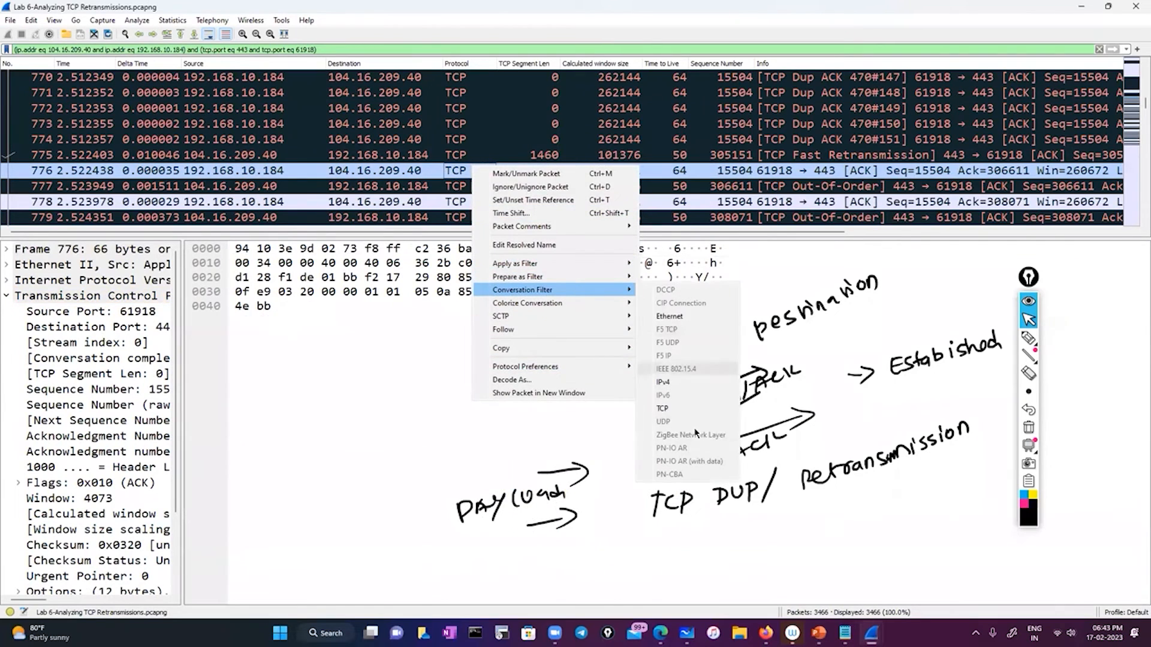
pyautogui.click(327, 47)
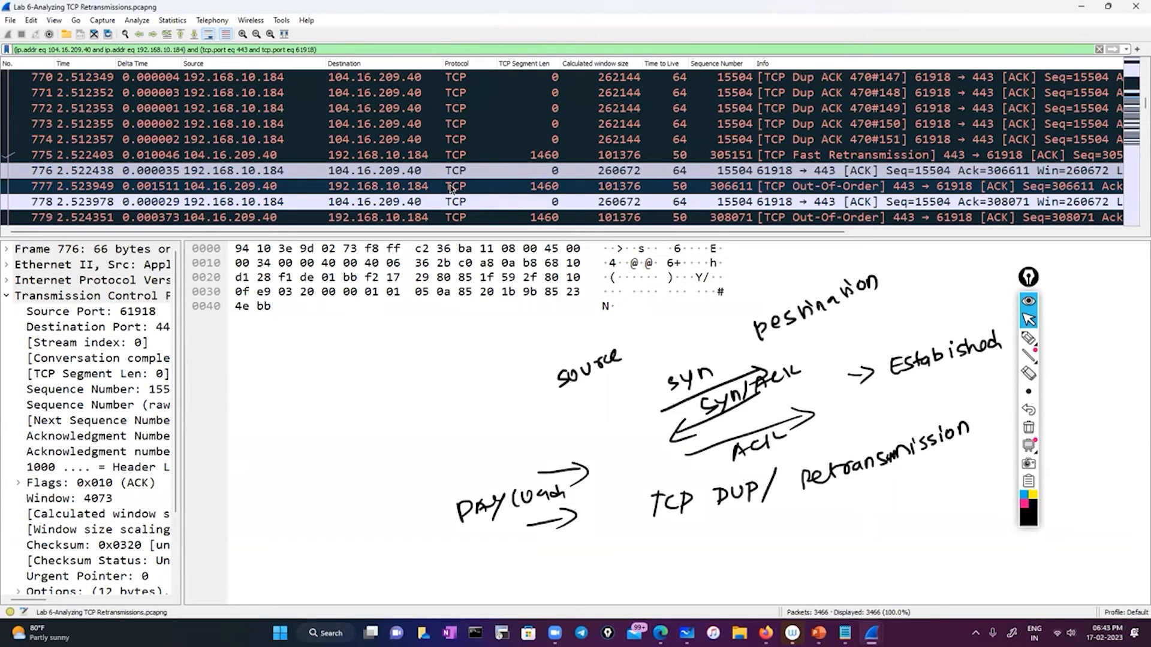
# Step: Examine the duplicate ACKs and continuation data that precede fast retransmission packet 775, back to about packet 698
pyautogui.scroll(3, 523, 153)
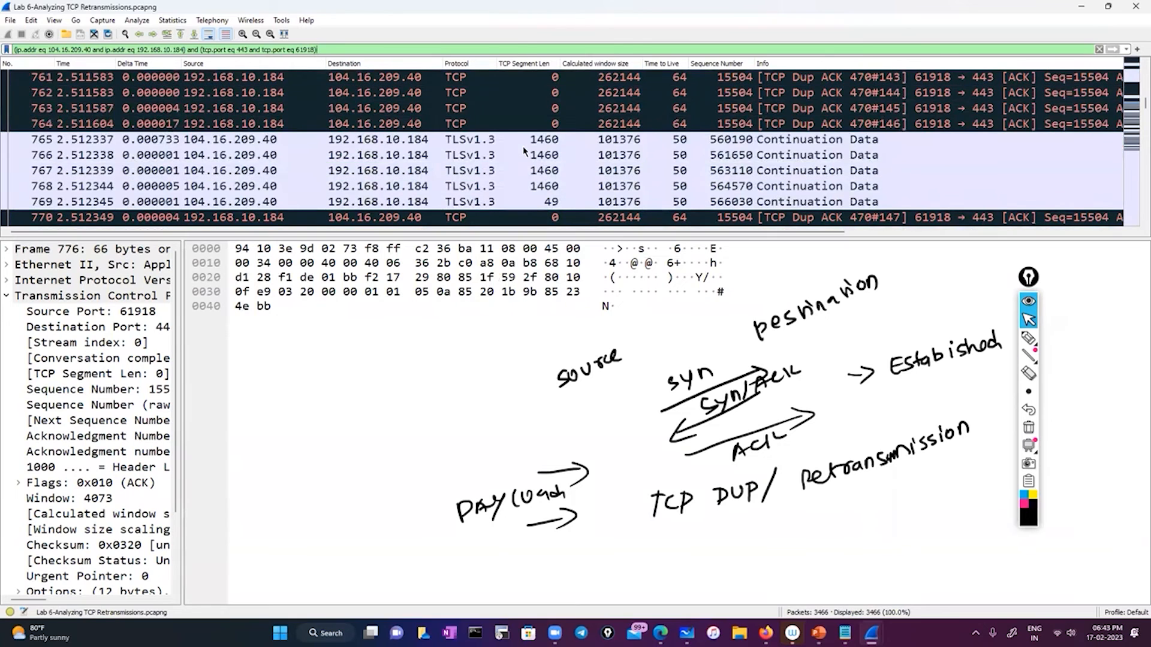
pyautogui.scroll(2, 524, 152)
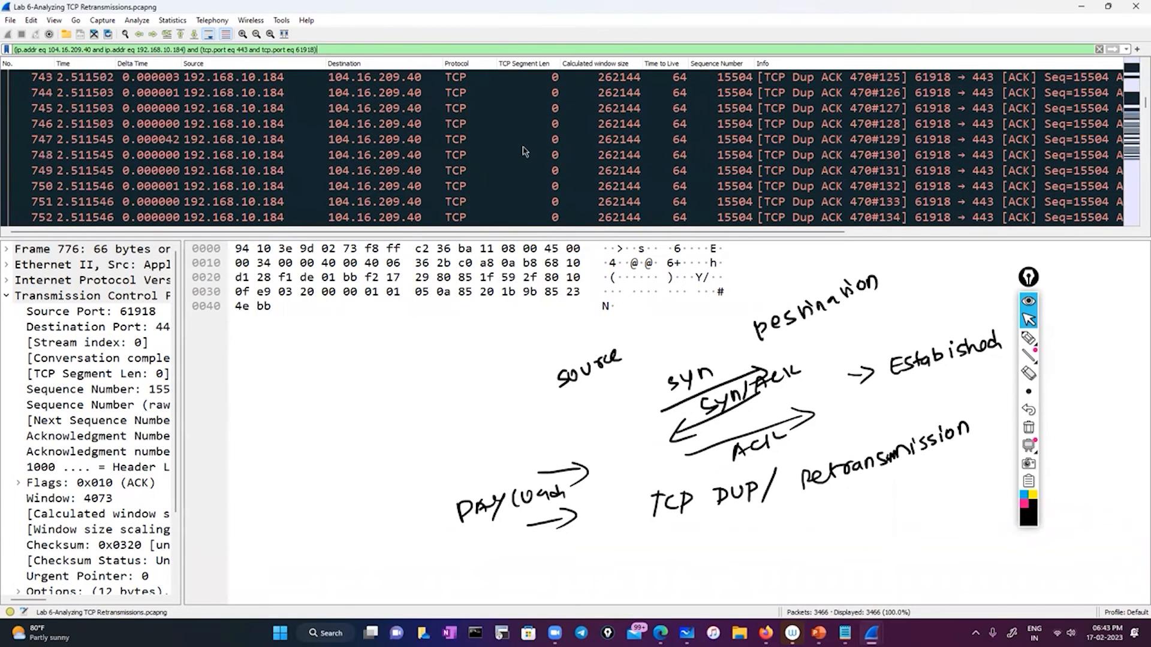
pyautogui.scroll(-3, 523, 152)
pyautogui.scroll(-2, 523, 151)
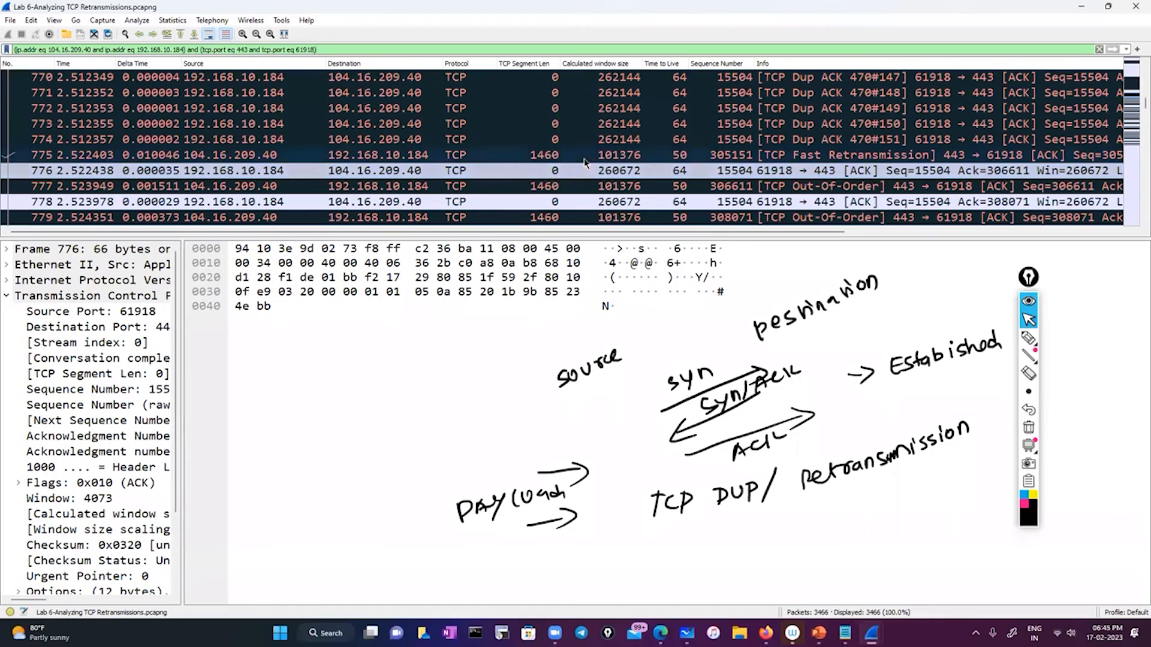
pyautogui.scroll(4, 575, 169)
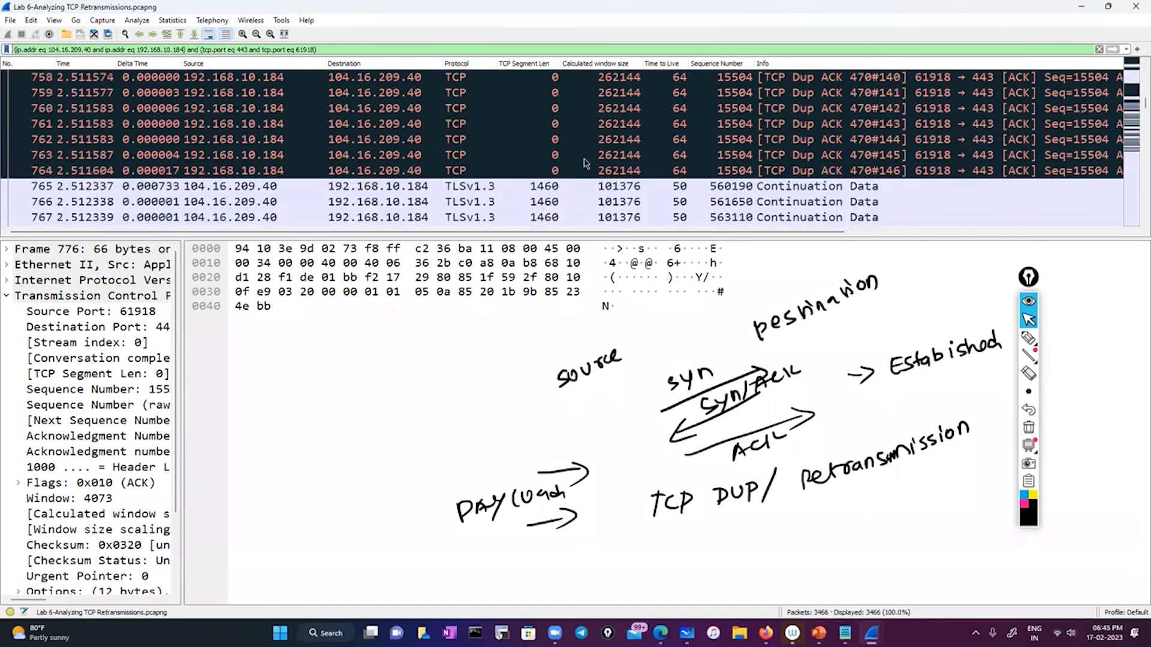
pyautogui.scroll(10, 586, 162)
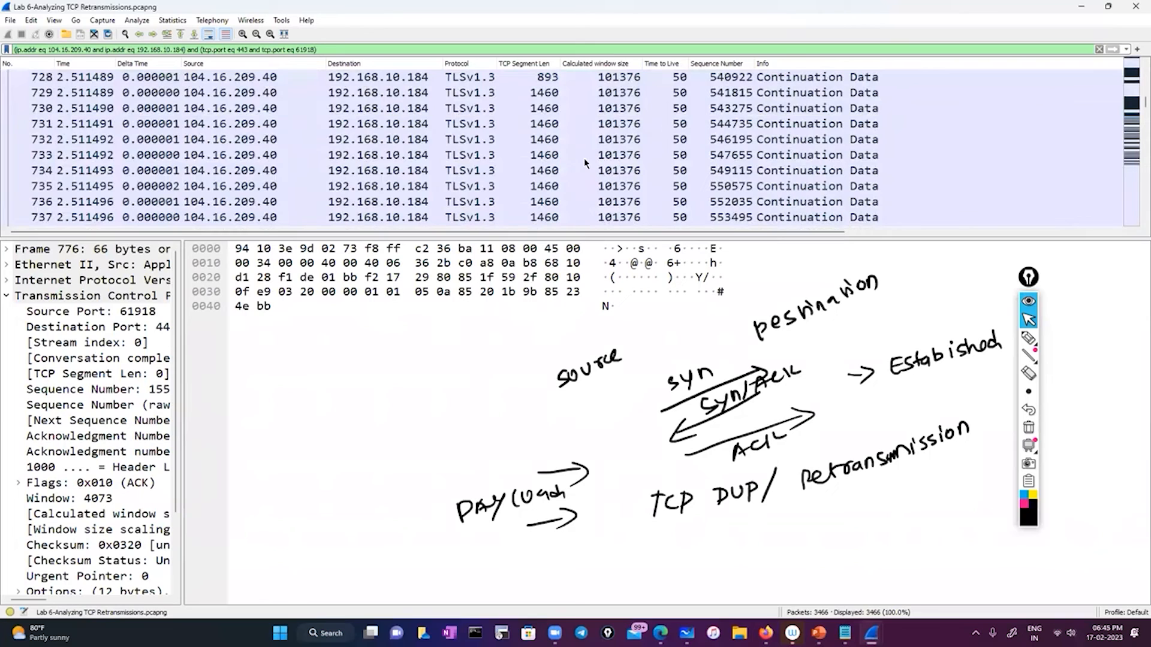
pyautogui.scroll(4, 585, 162)
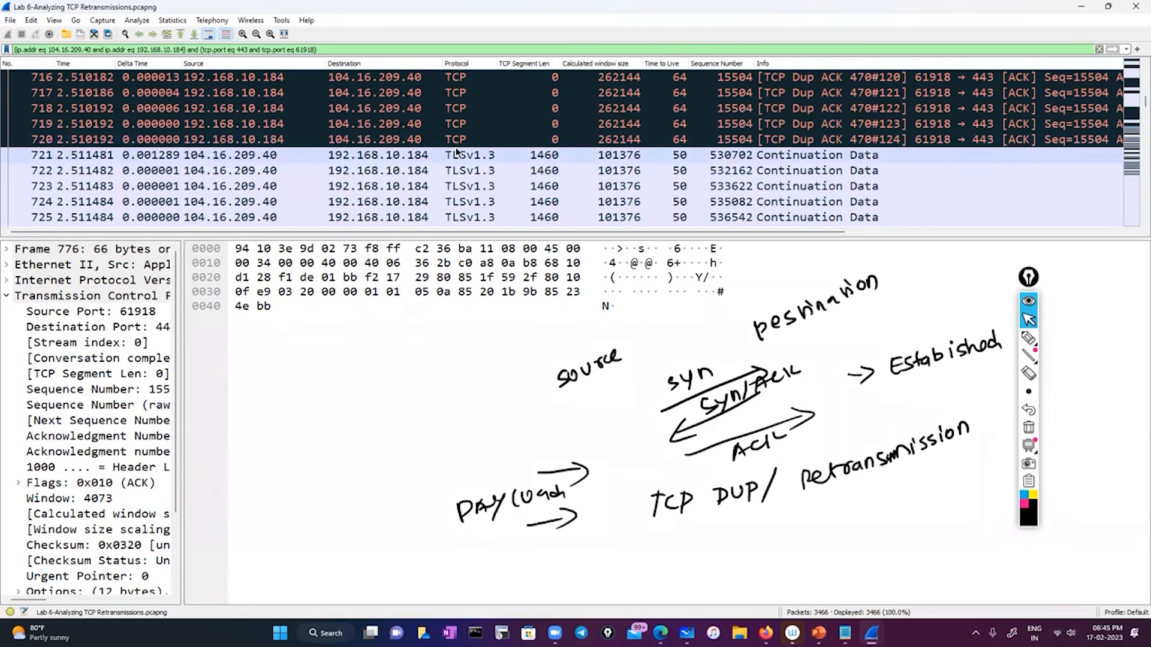
pyautogui.scroll(6, 457, 152)
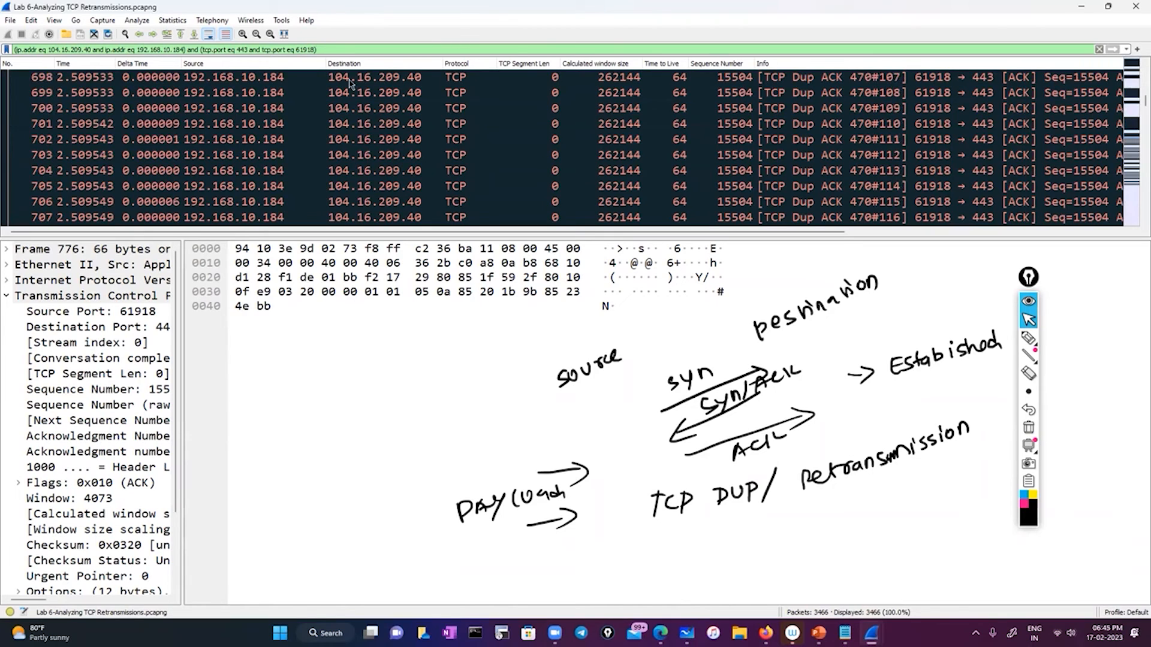
# Step: Erase all handwritten annotations from the screen and look back through the duplicate ACKs to about packet 656
pyautogui.click(493, 22)
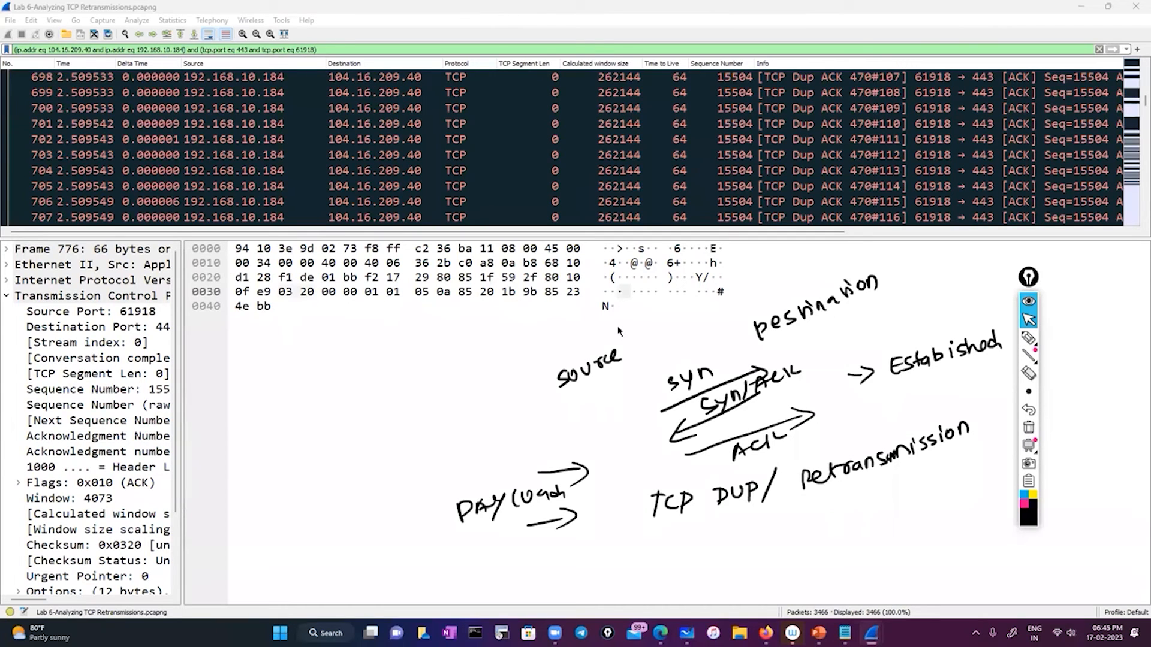
pyautogui.click(1027, 429)
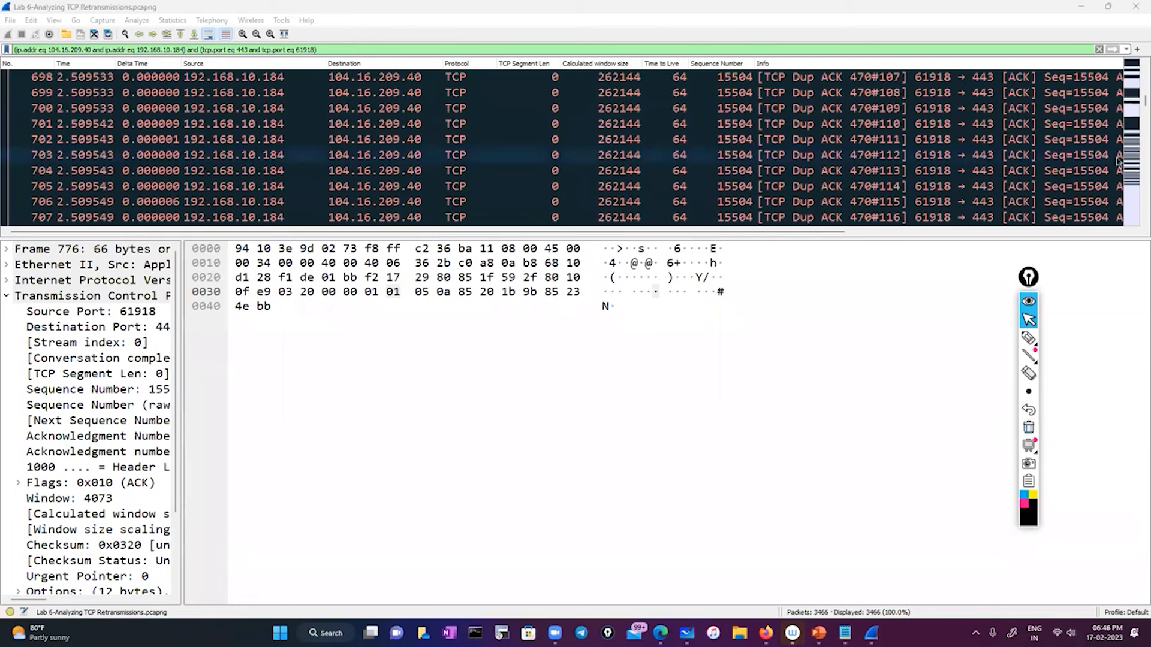
pyautogui.scroll(6, 766, 156)
pyautogui.scroll(18, 766, 156)
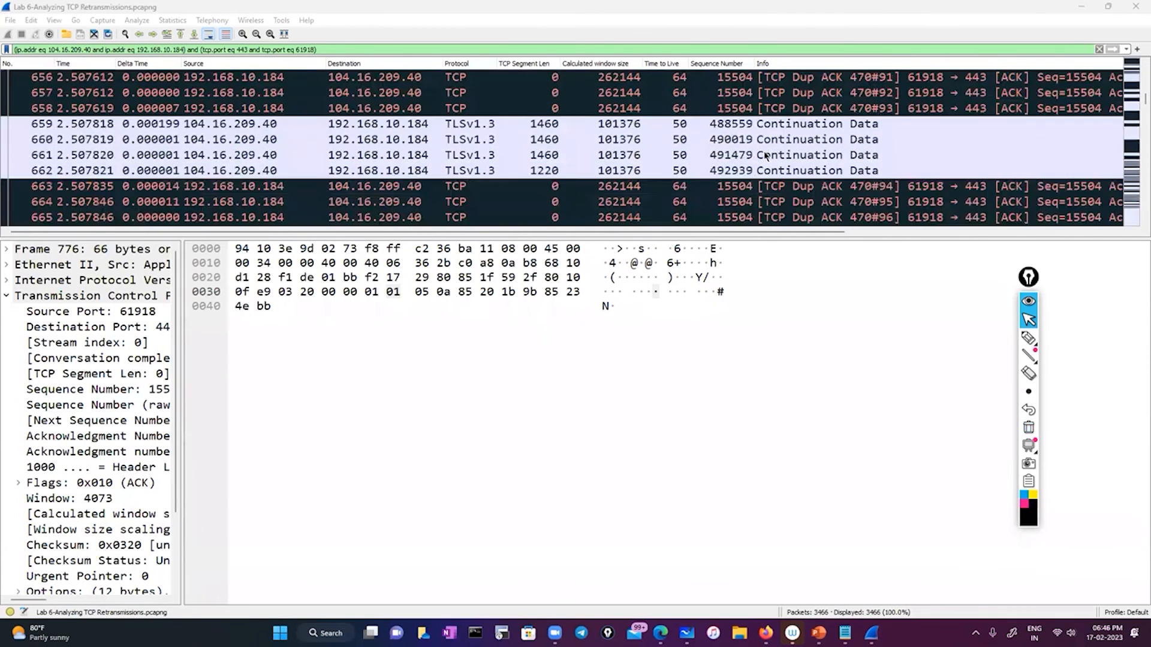
# Step: Replace the conversation display filter with tls and go to the first TLS packets in the capture
pyautogui.click(988, 49)
pyautogui.click(1099, 49)
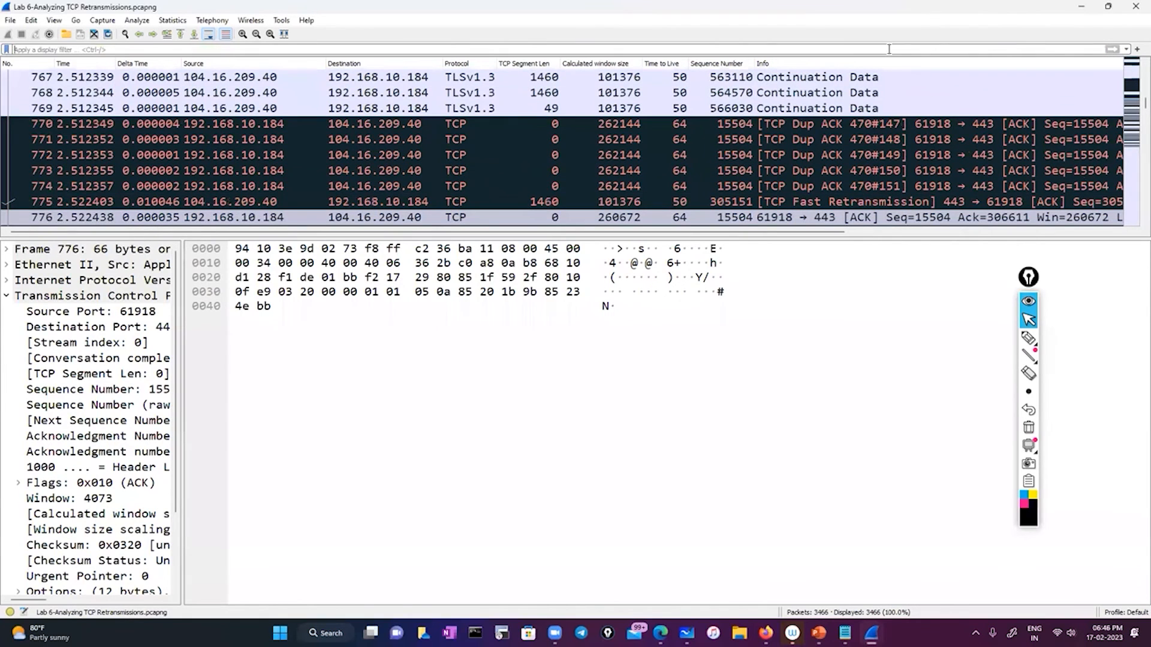
pyautogui.write('tls')
pyautogui.press('Return')
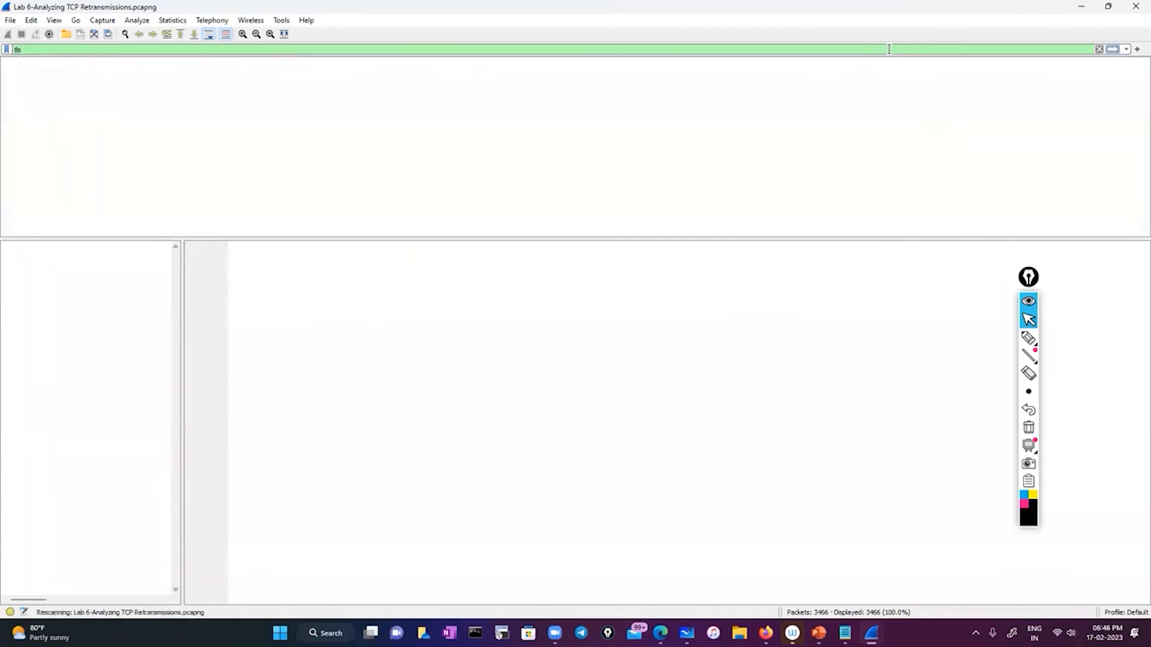
pyautogui.scroll(-18, 583, 158)
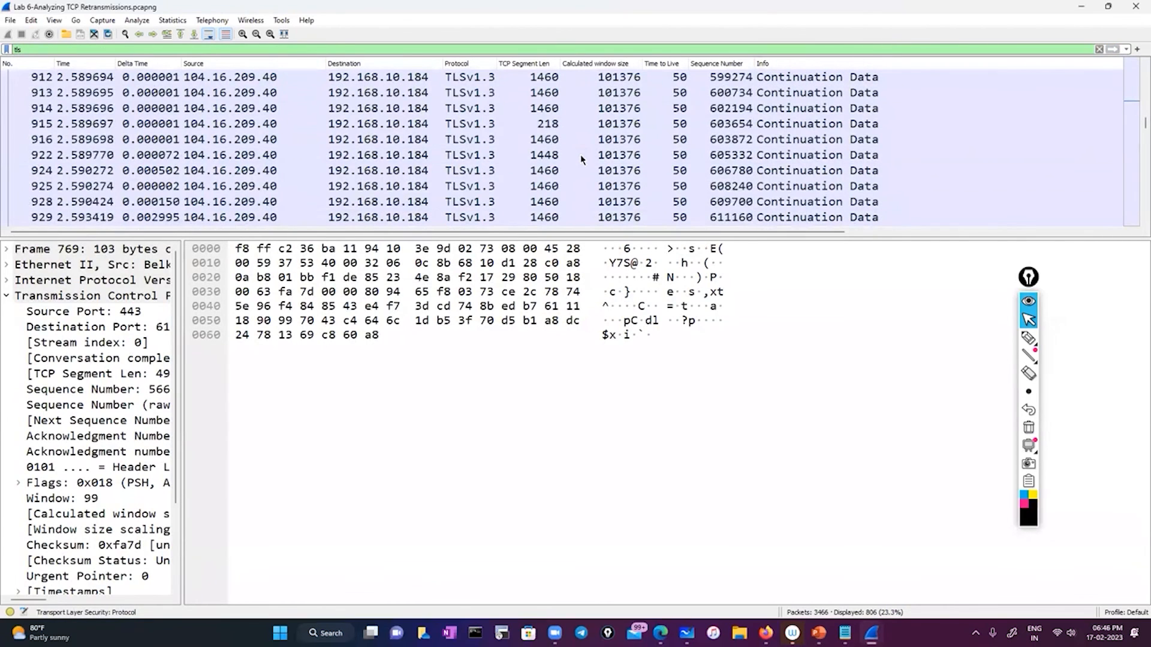
pyautogui.moveTo(1132, 155); pyautogui.dragTo(1135, 42)
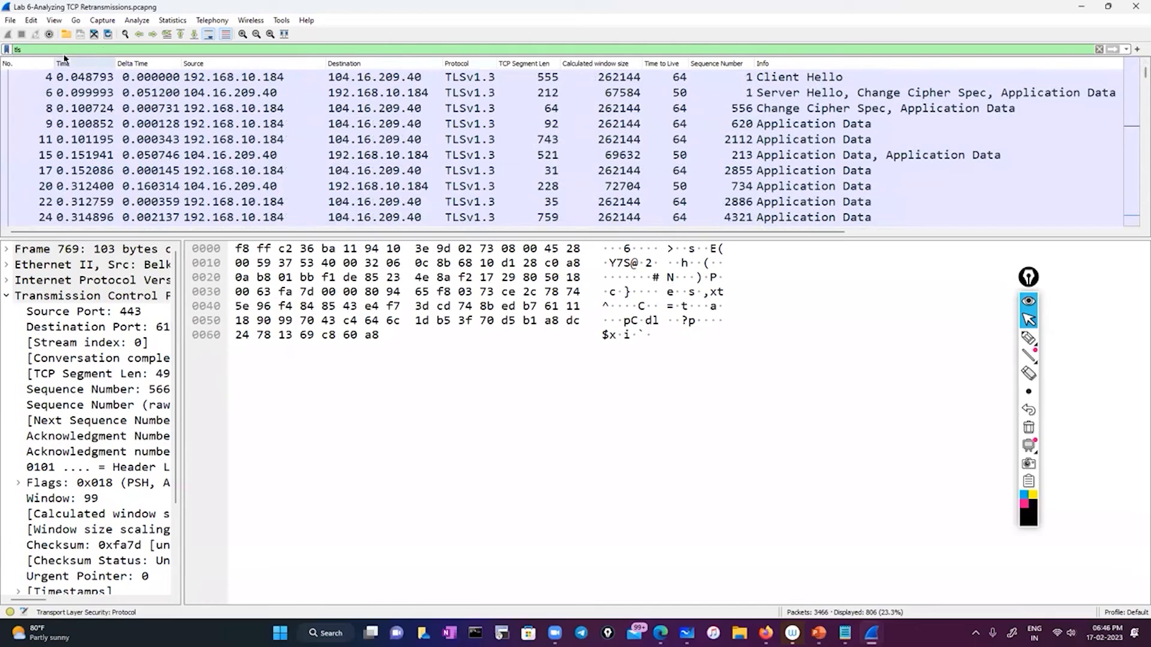
pyautogui.doubleClick(18, 49)
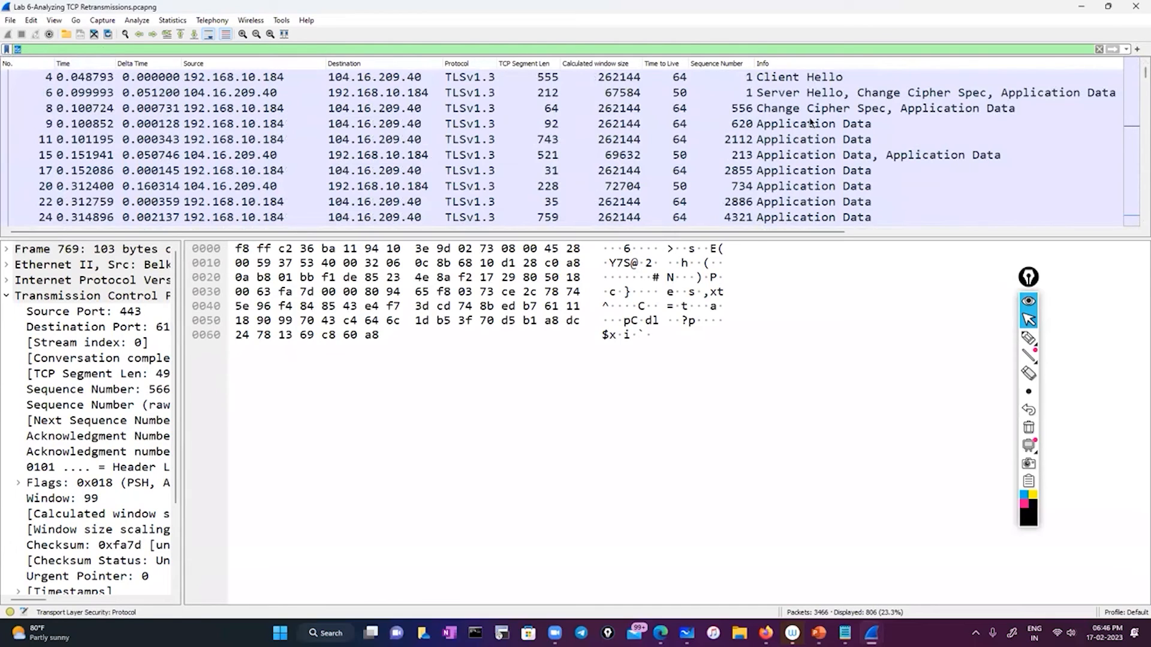
# Step: Inspect the TLS handshake in order: Client Hello packet 4, Server Hello packet 6, Change Cipher Spec packet 8 and Application Data packet 9
pyautogui.click(812, 78)
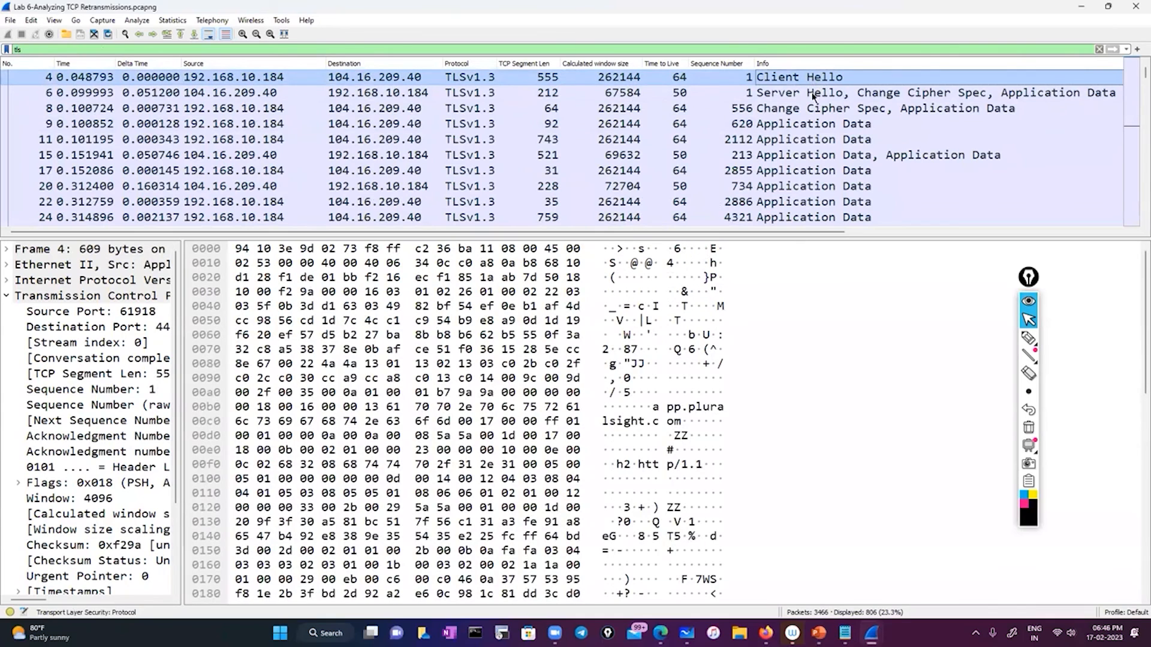
pyautogui.click(814, 94)
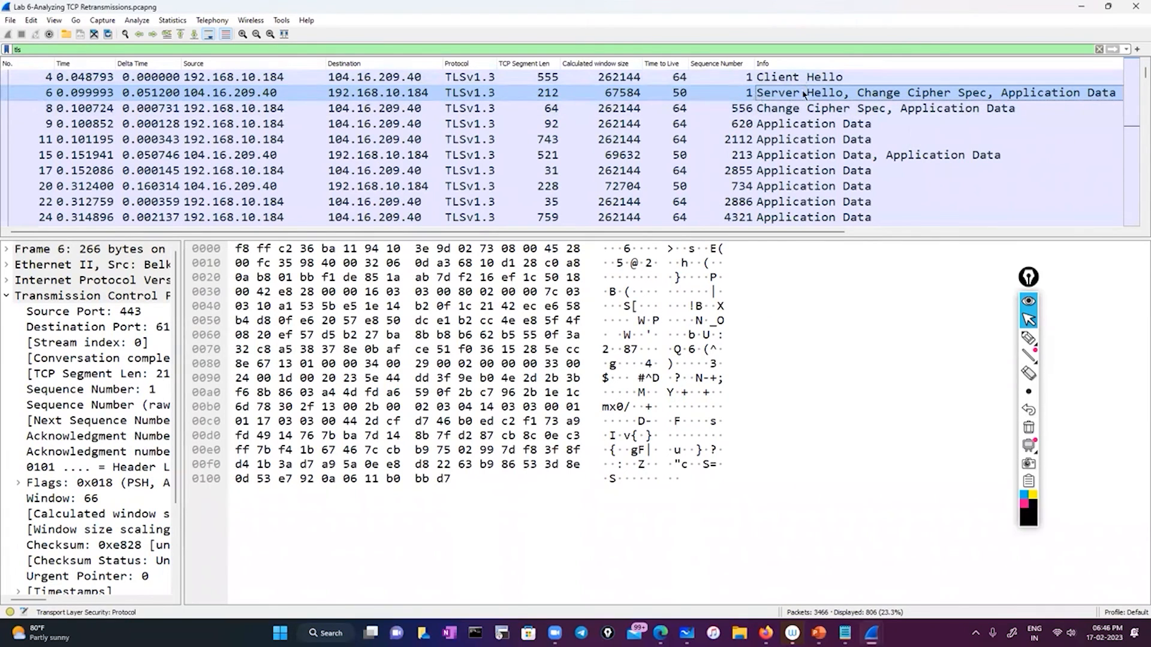
pyautogui.click(774, 111)
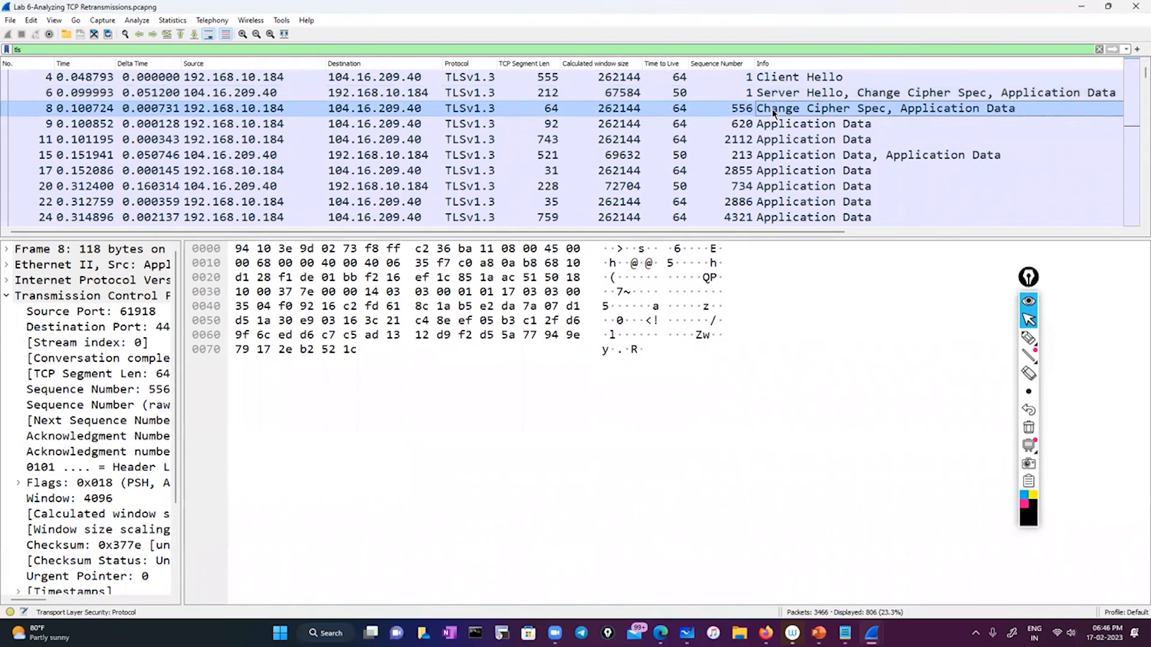
pyautogui.click(819, 124)
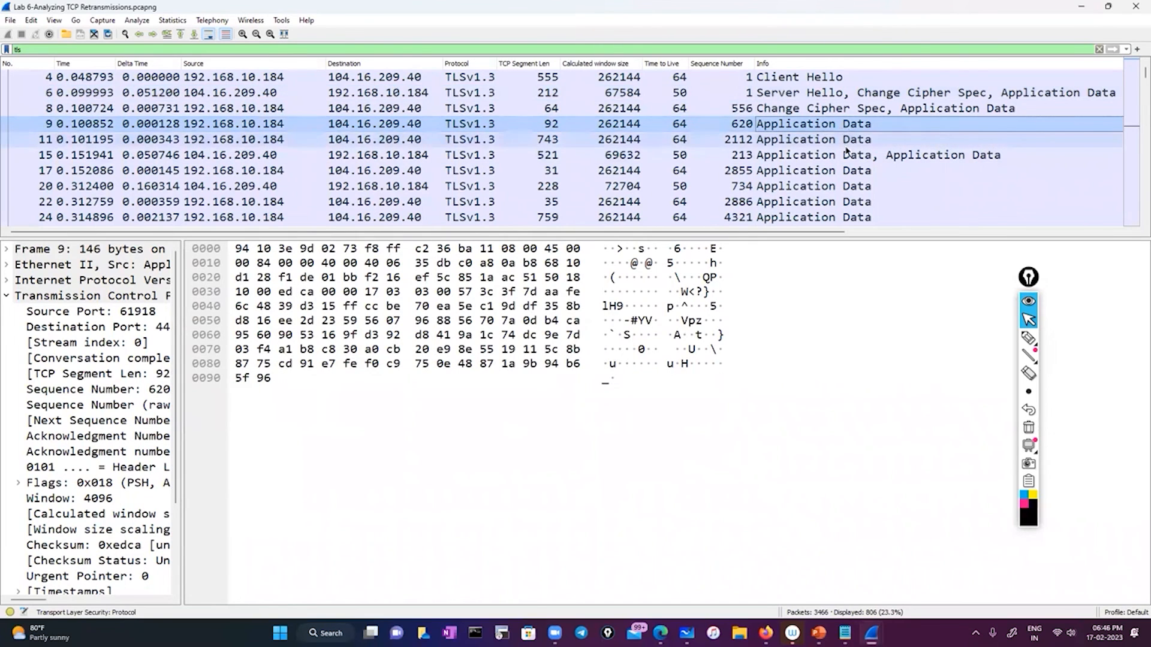
# Step: Retrace the TLS exchange from the Client Hello through the Server Hello and Change Cipher Spec to packet 9's sequence number
pyautogui.click(835, 80)
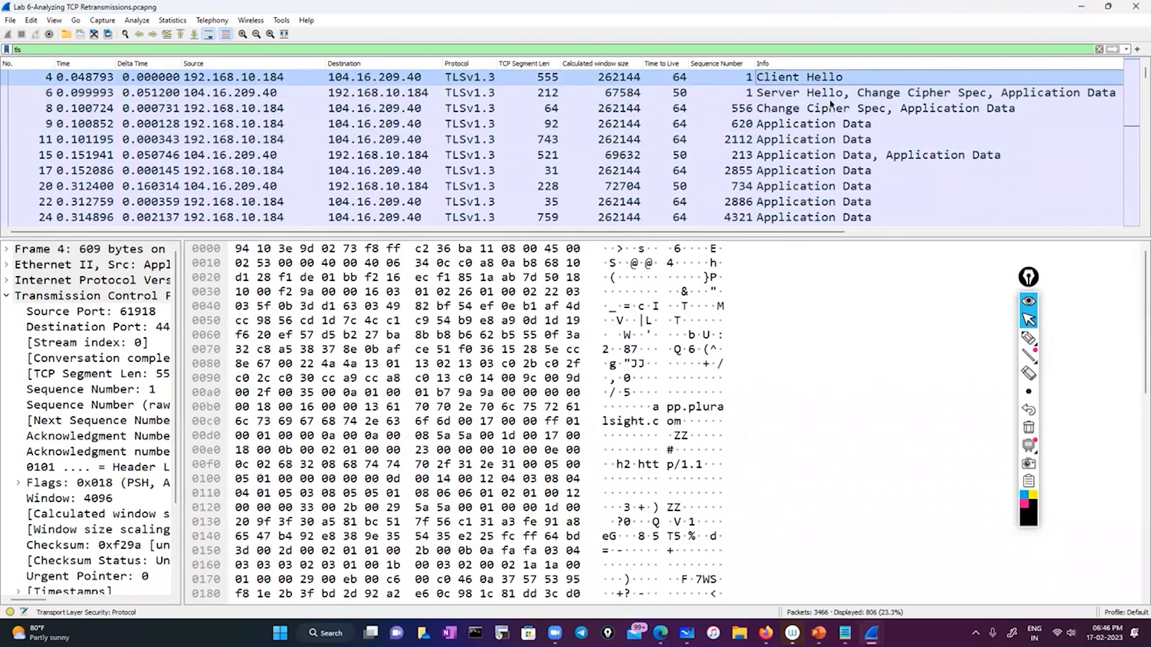
pyautogui.click(831, 96)
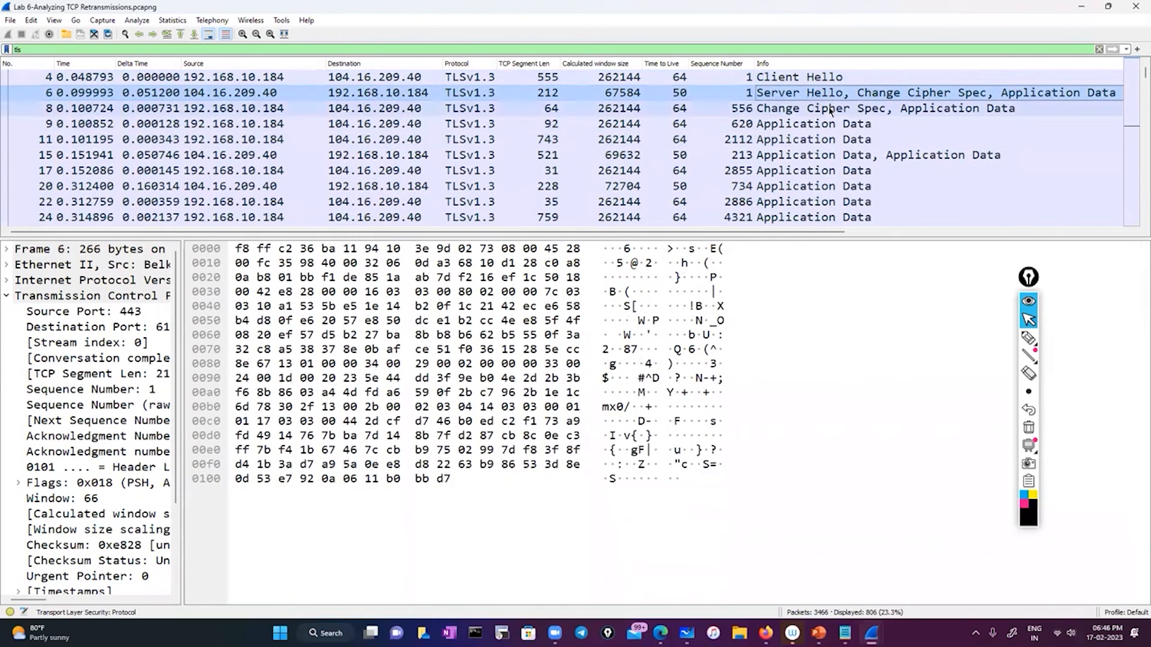
pyautogui.click(832, 110)
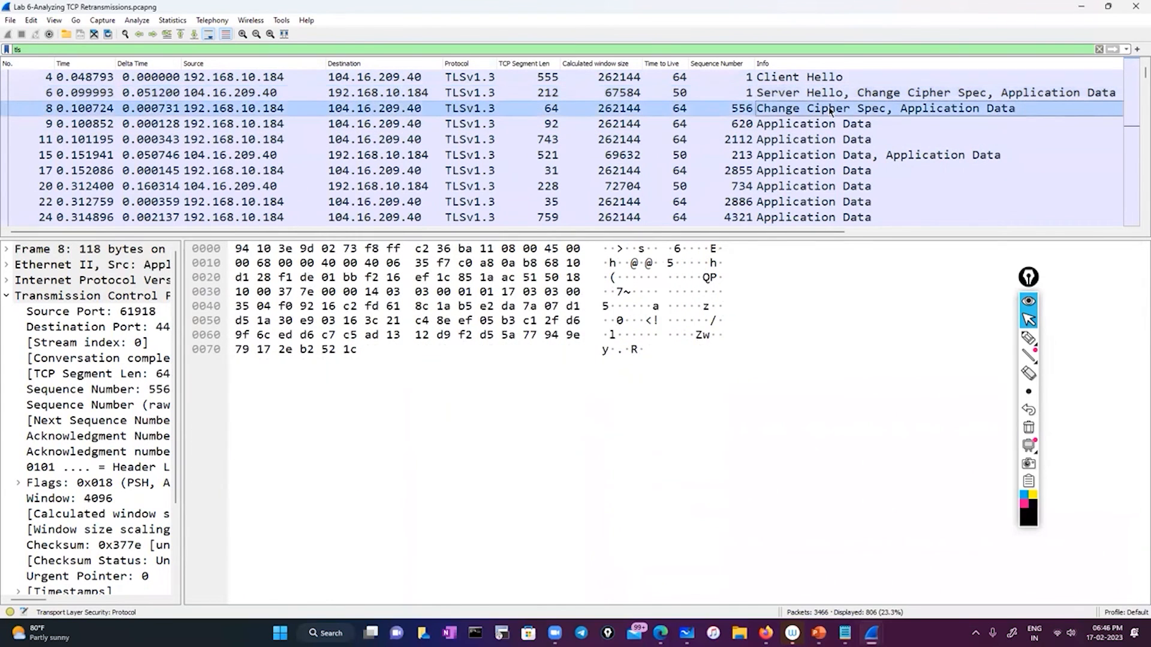
pyautogui.click(739, 127)
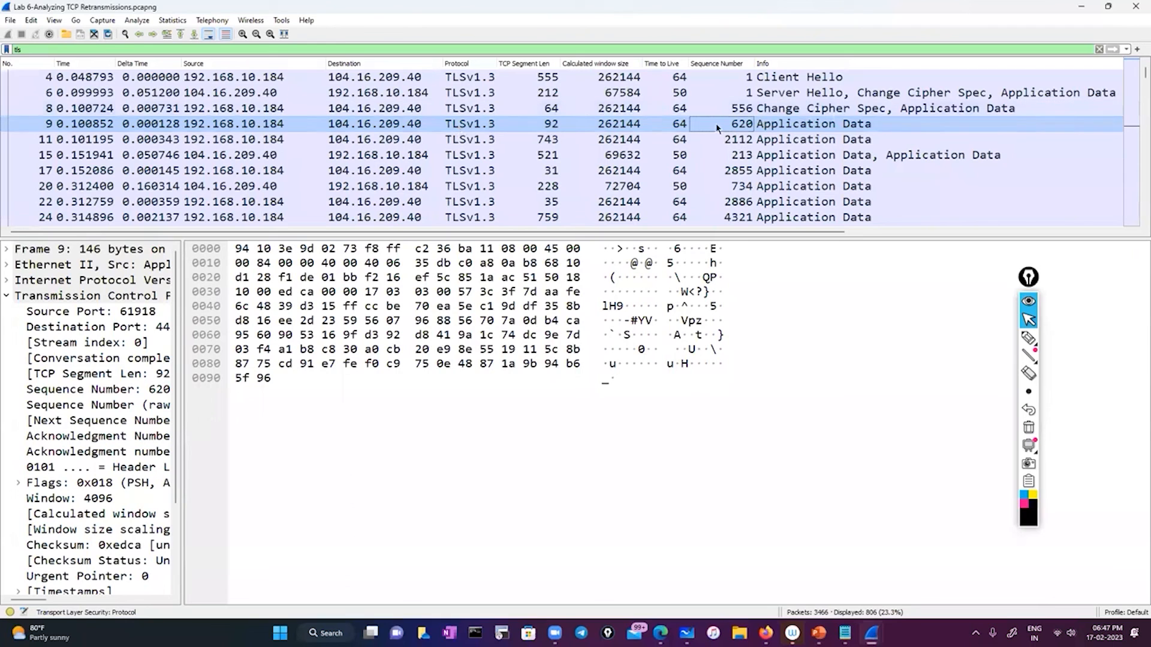
# Step: Review Server Hello packet 6, Change Cipher Spec packet 8 and packet 9's calculated window size, ending back on packet 8
pyautogui.click(784, 94)
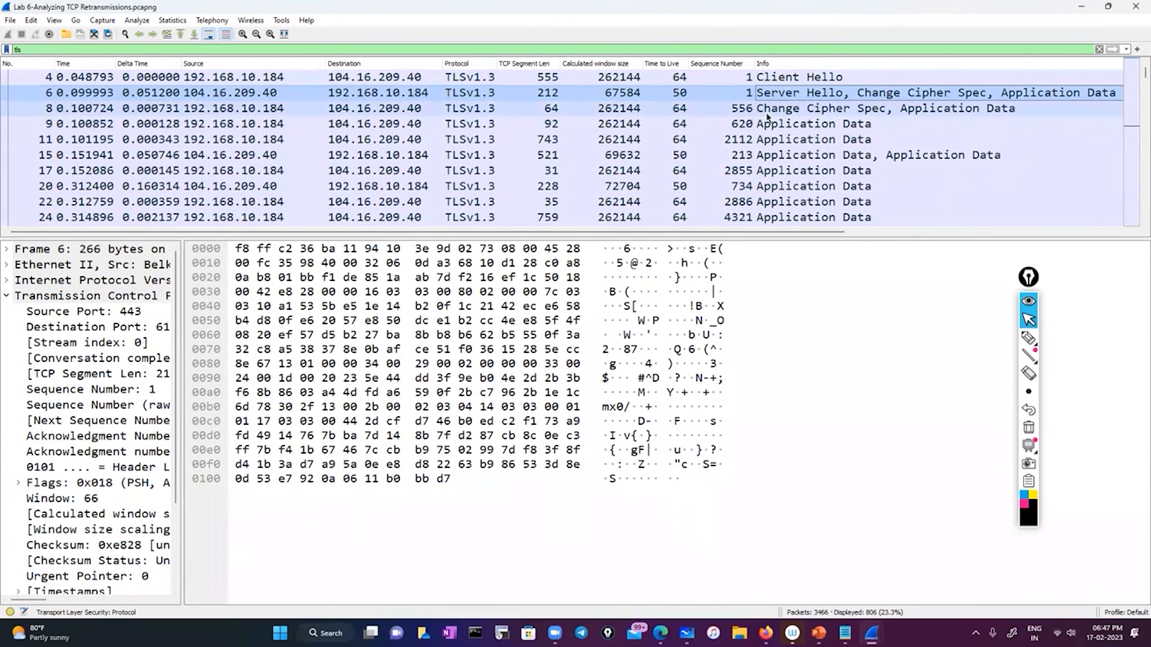
pyautogui.click(767, 114)
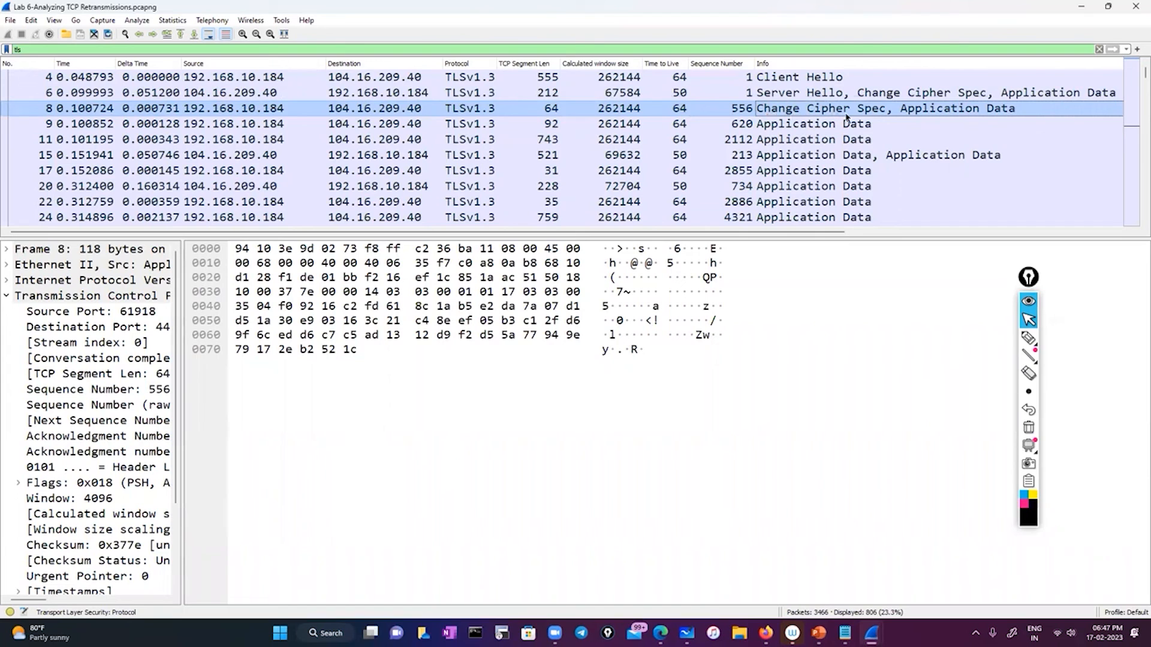
pyautogui.click(782, 125)
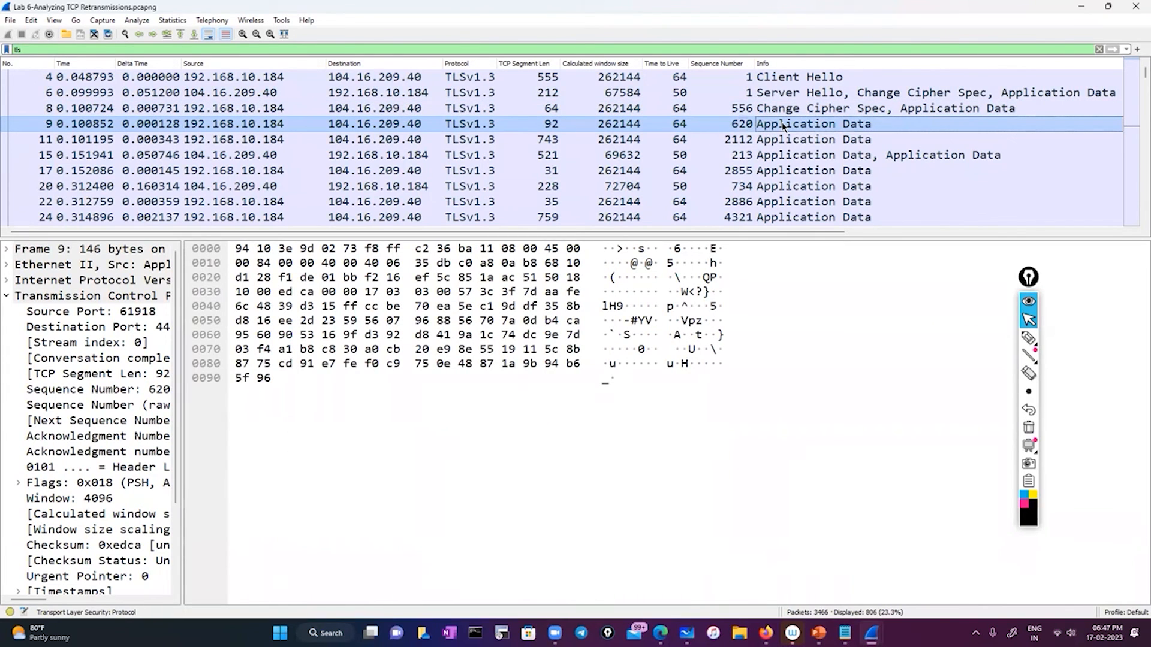
pyautogui.click(631, 128)
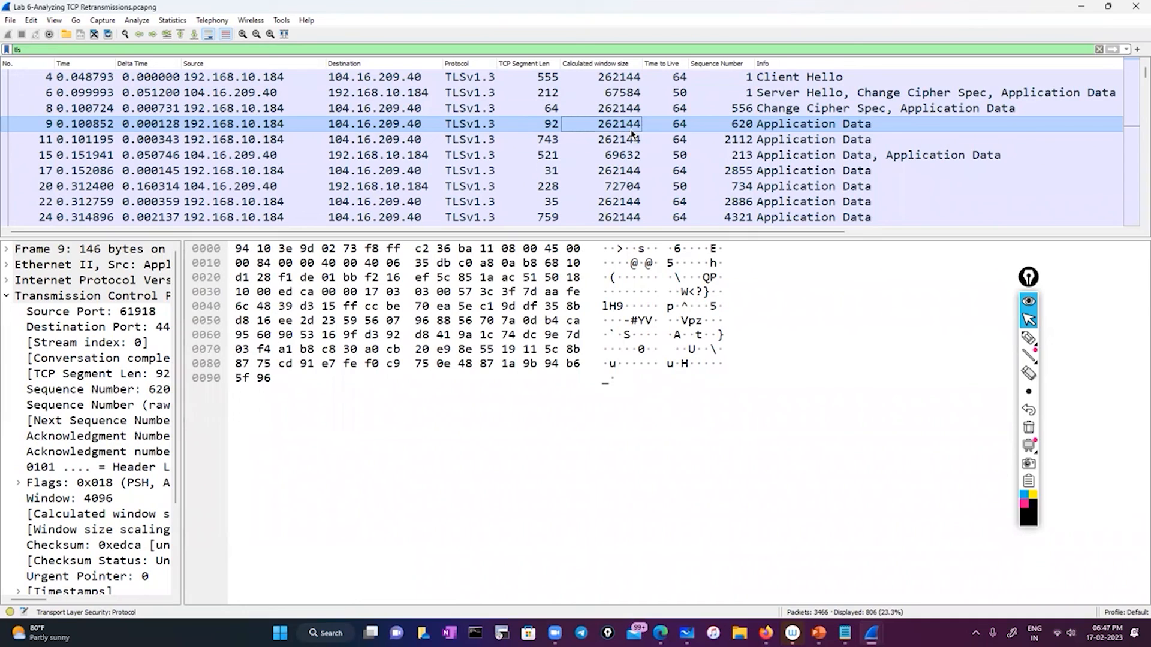
pyautogui.click(771, 96)
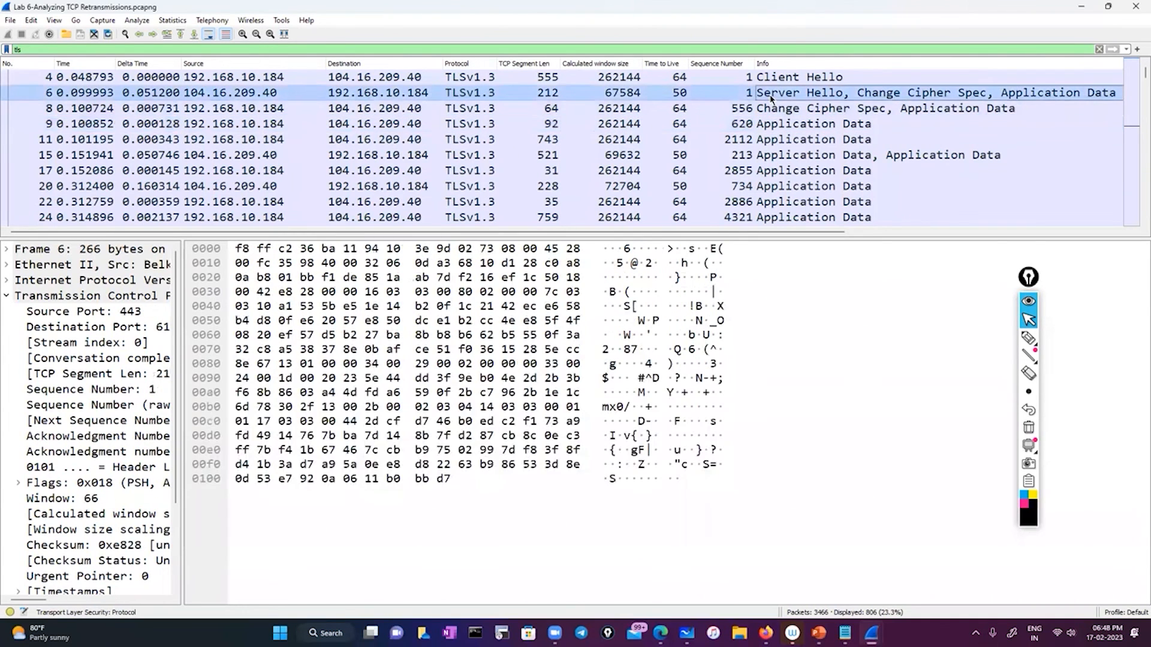
pyautogui.click(800, 107)
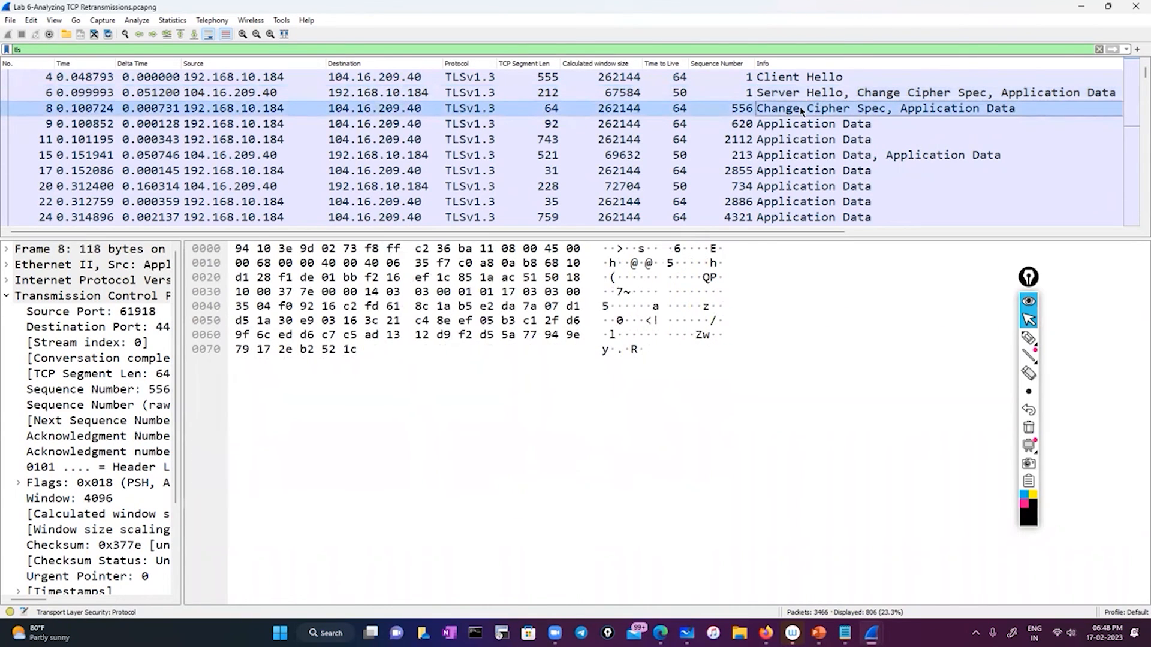